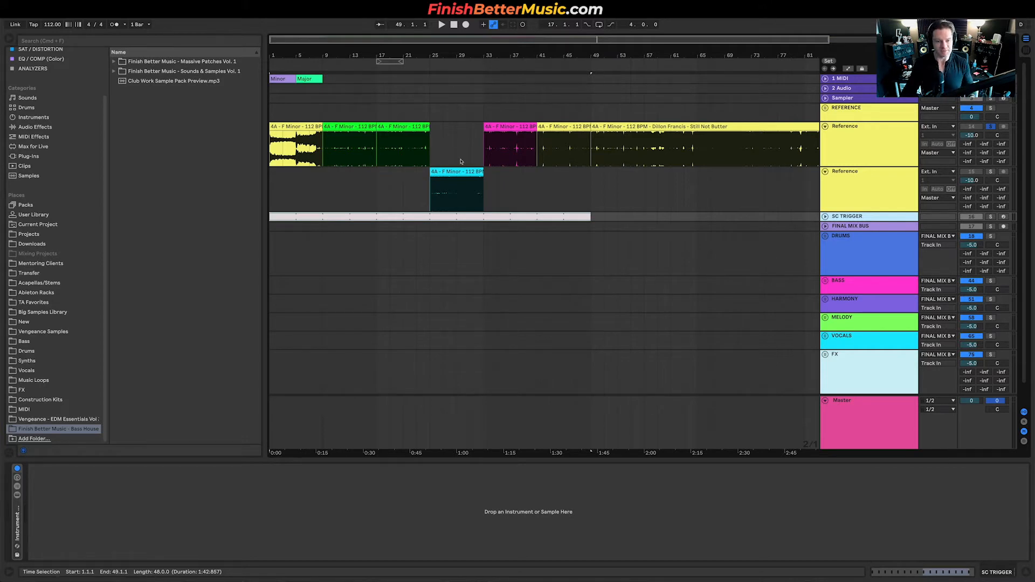
Select the first green section of the Dillon Francis reference, bars 9 to 17, and listen to its opening.
left_click(326, 140)
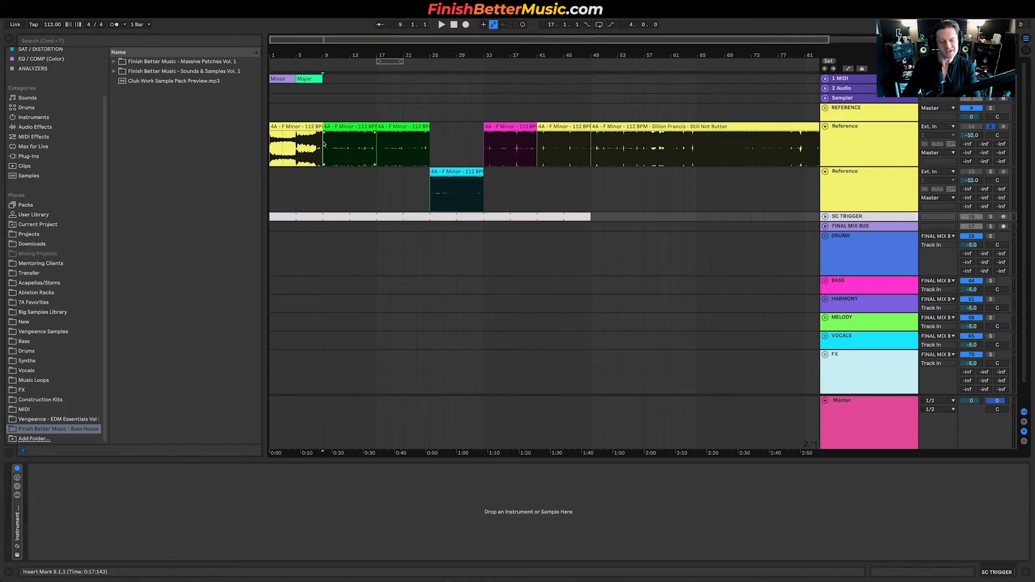
left_click_drag(331, 149, 426, 146)
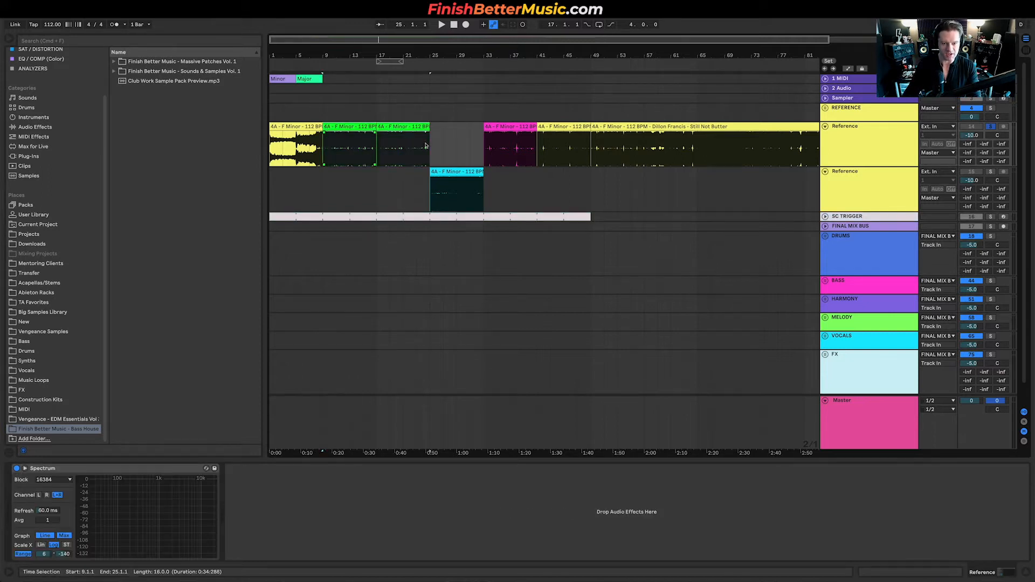
left_click(323, 159)
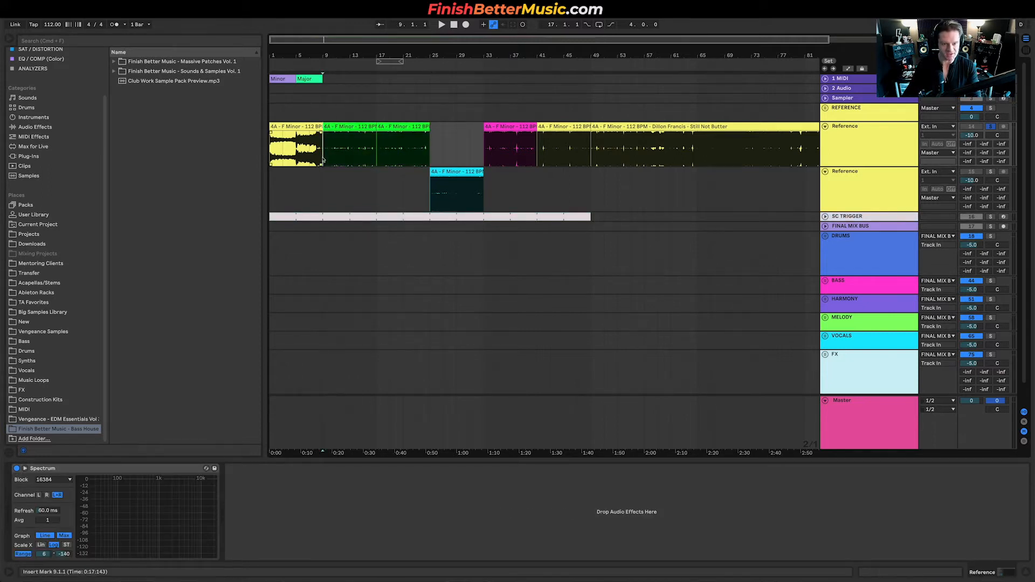
key("plus")
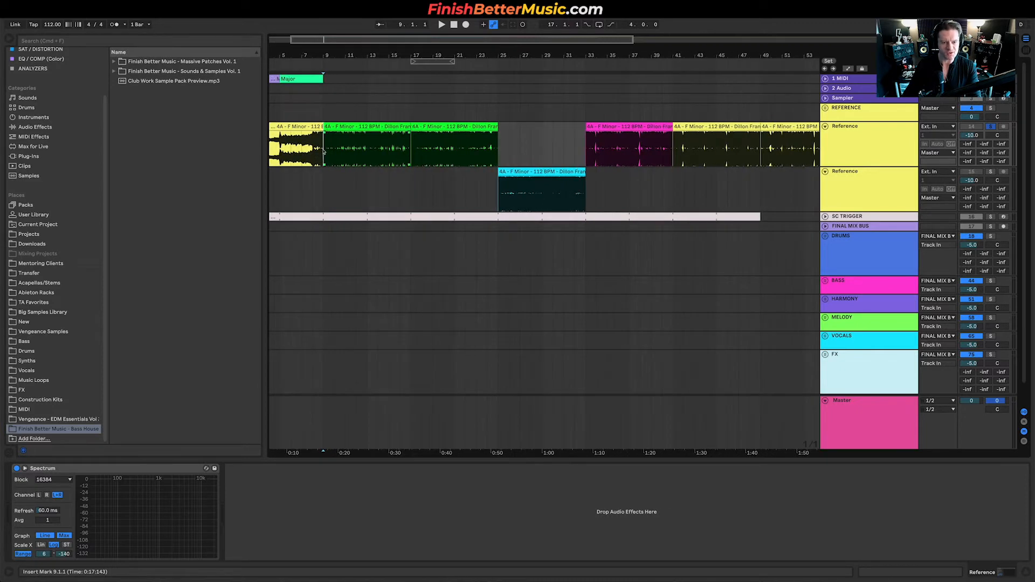
left_click_drag(325, 142, 406, 145)
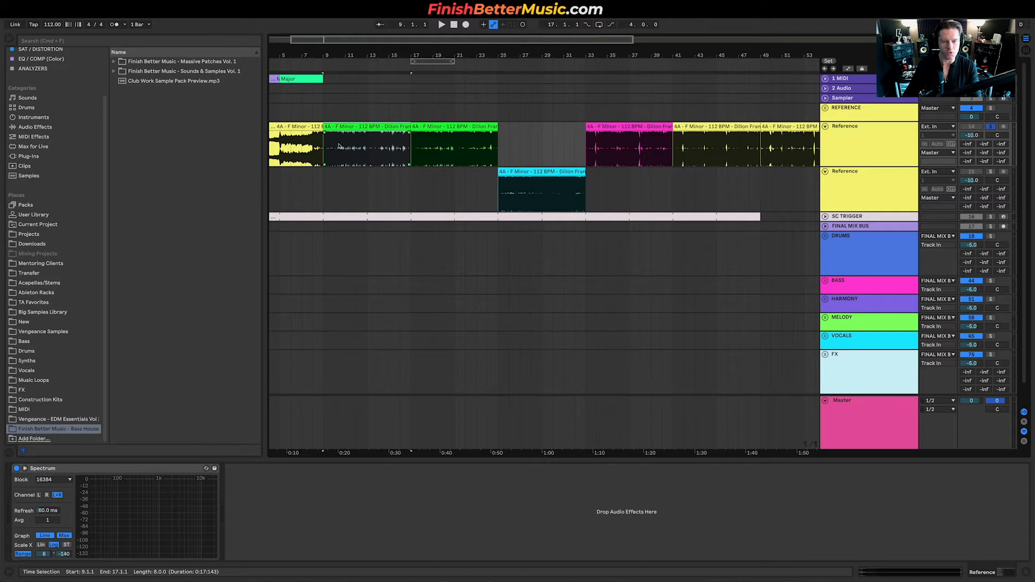
key("space")
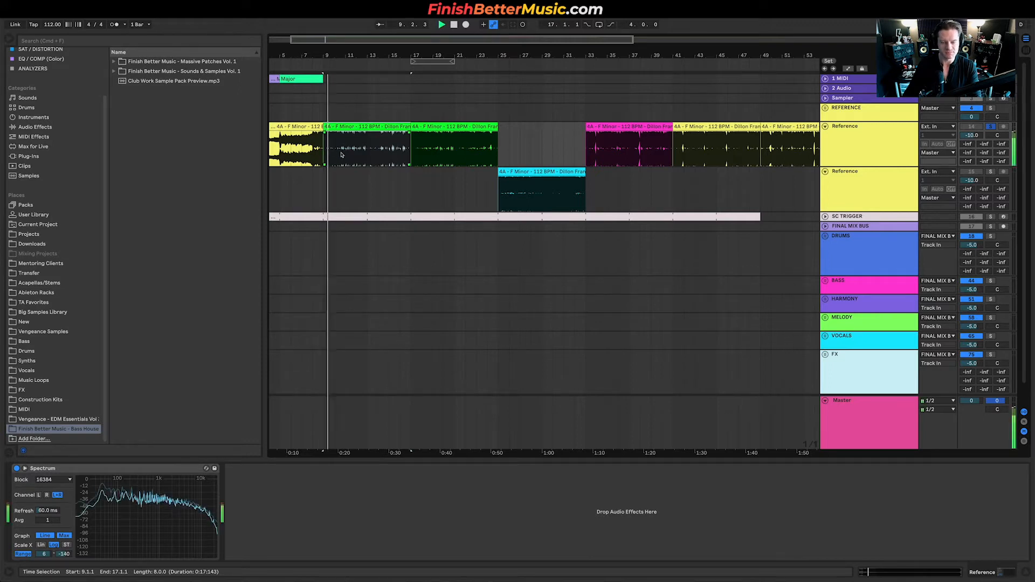
key("space")
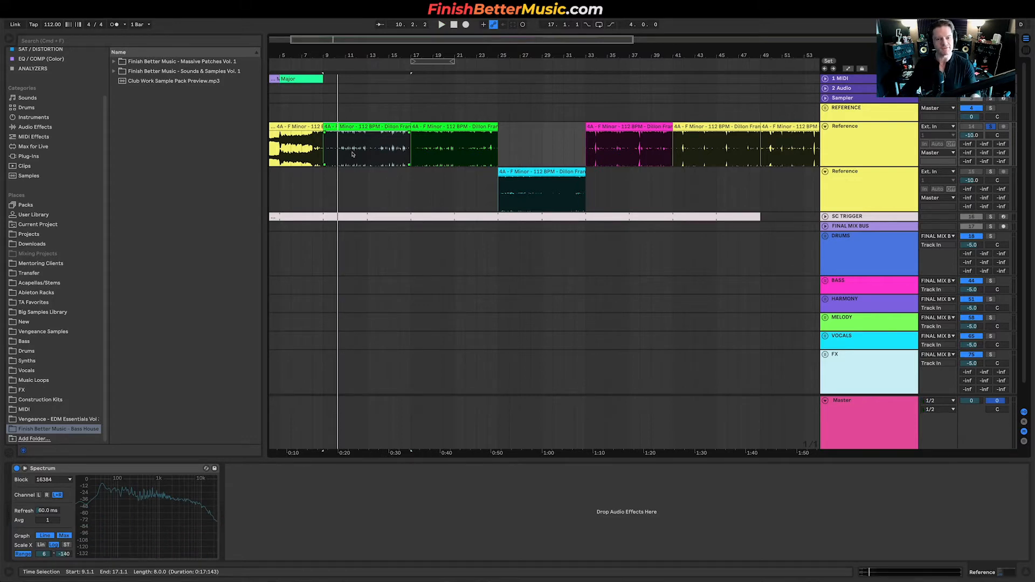
Listen to the reference intro from bar 1, skip playback ahead to bar 9, and stop after a few bars.
key("plus")
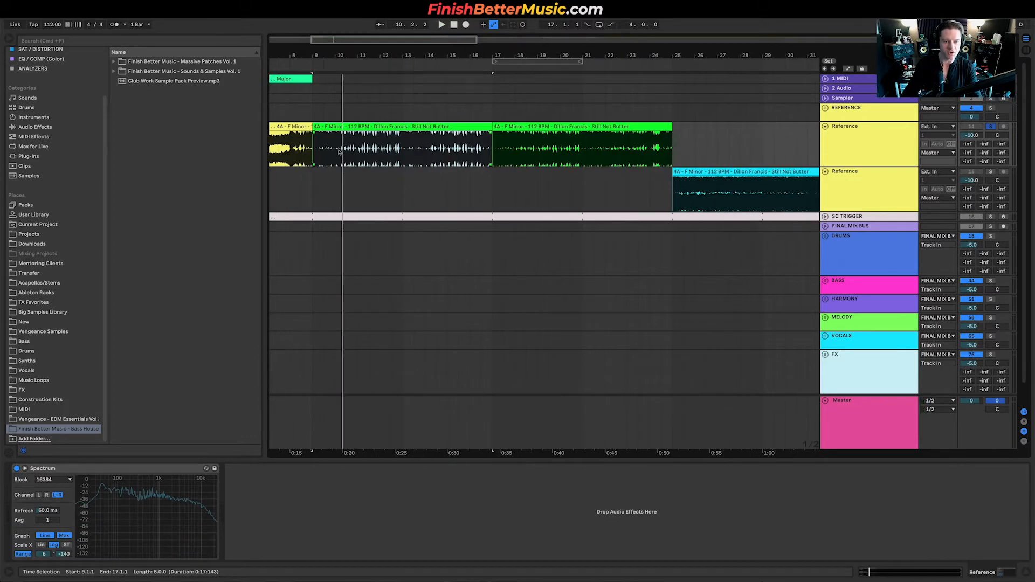
scroll(280, 151, "left", 1)
left_click(274, 150)
key("space")
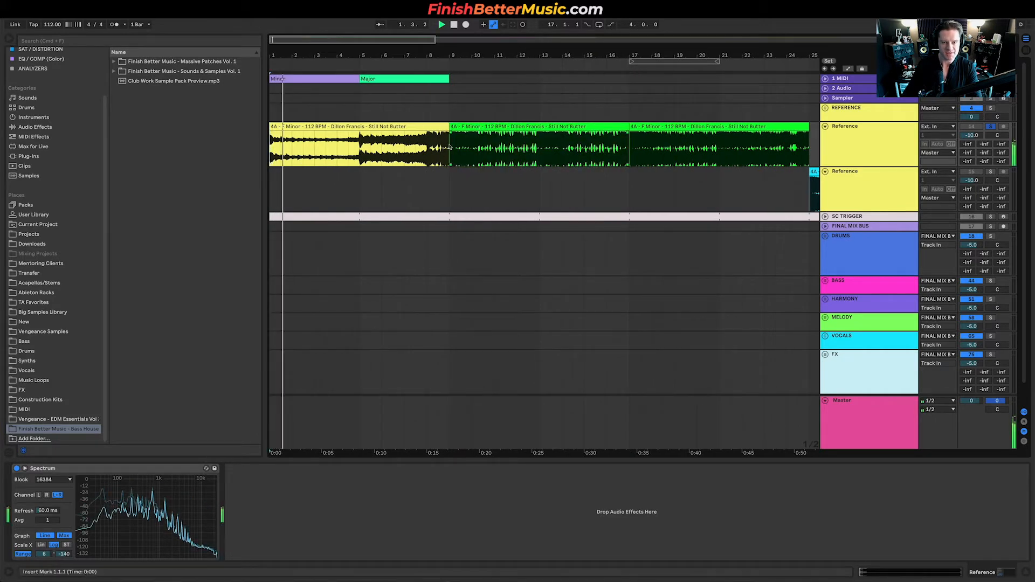
left_click(485, 150)
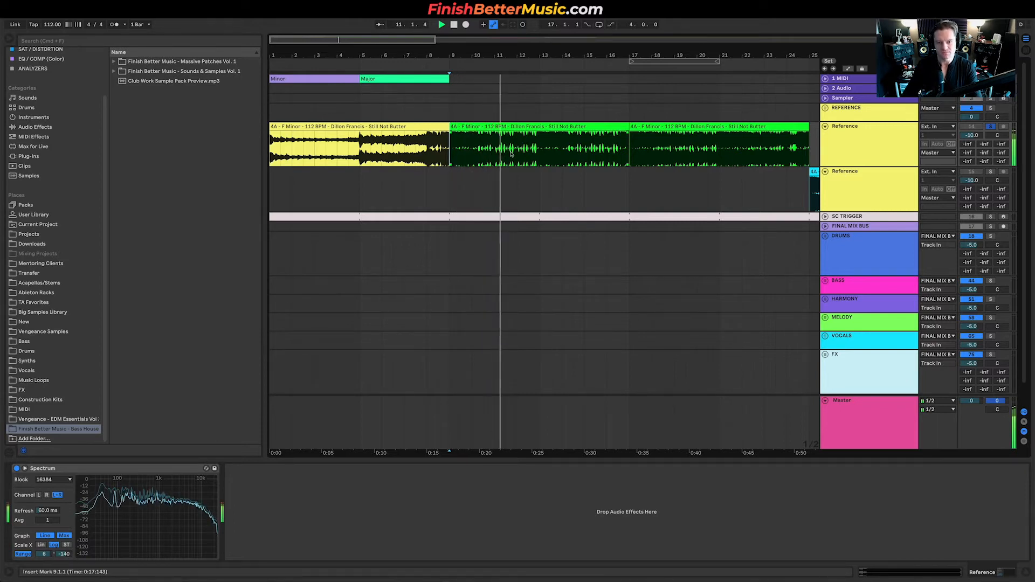
key("space")
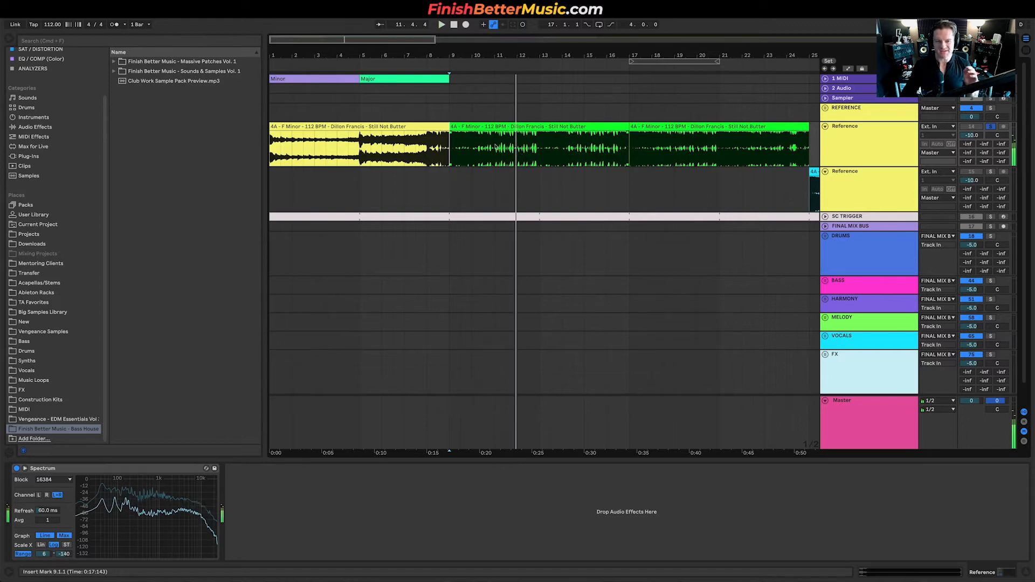
Play the first green reference section from bar 11 for a bar or so, then stop.
left_click(496, 153)
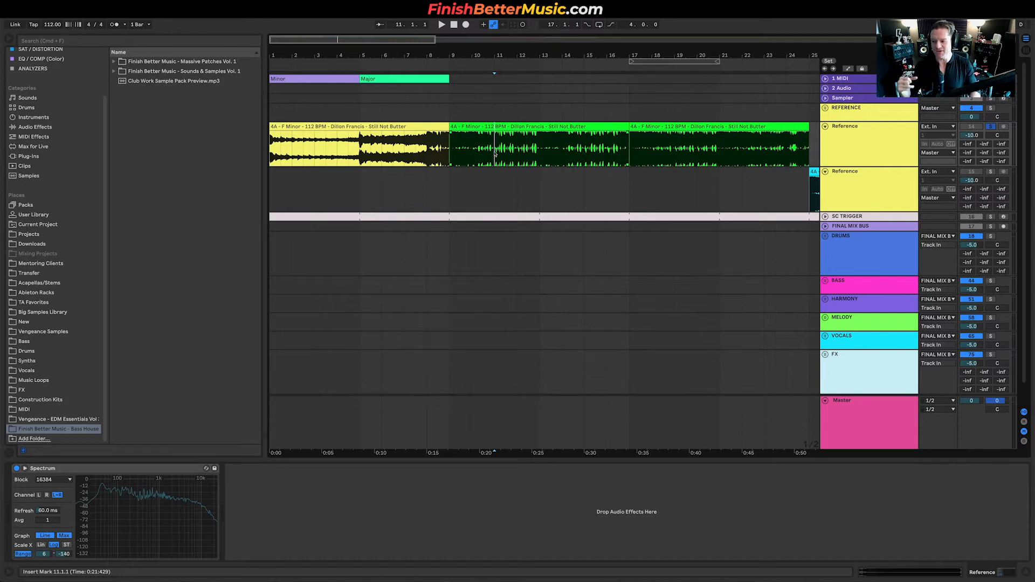
key("space")
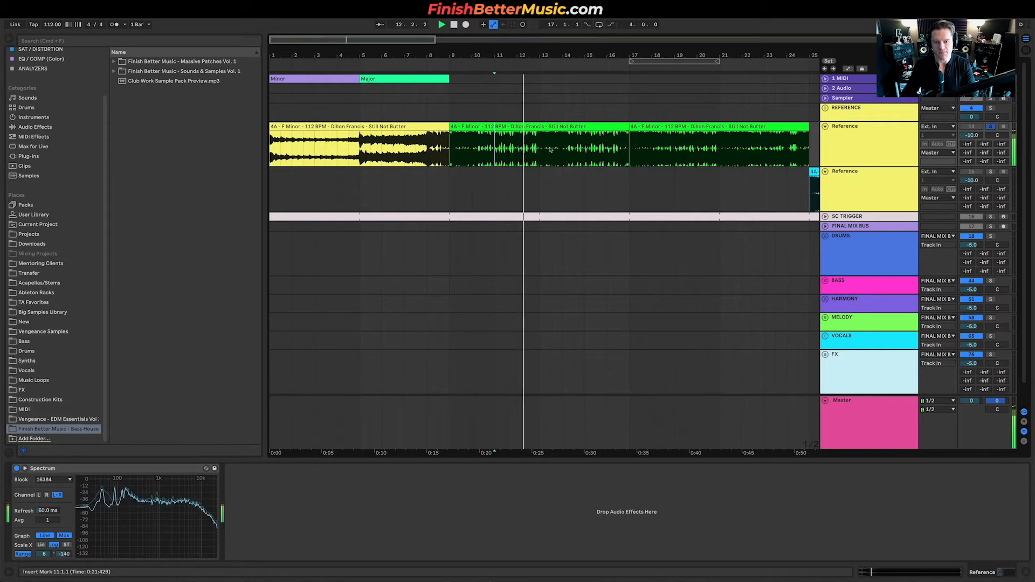
key("space")
Play the end of the first green reference section from bar 16 and skip playback ahead to bar 24.
left_click(450, 156)
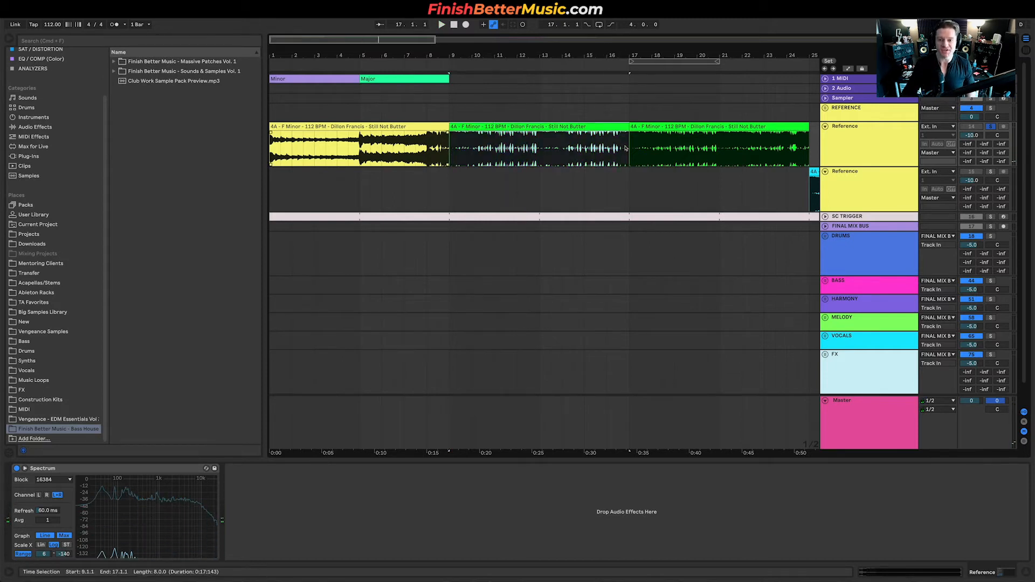
left_click(619, 148)
left_click(607, 146)
key("space")
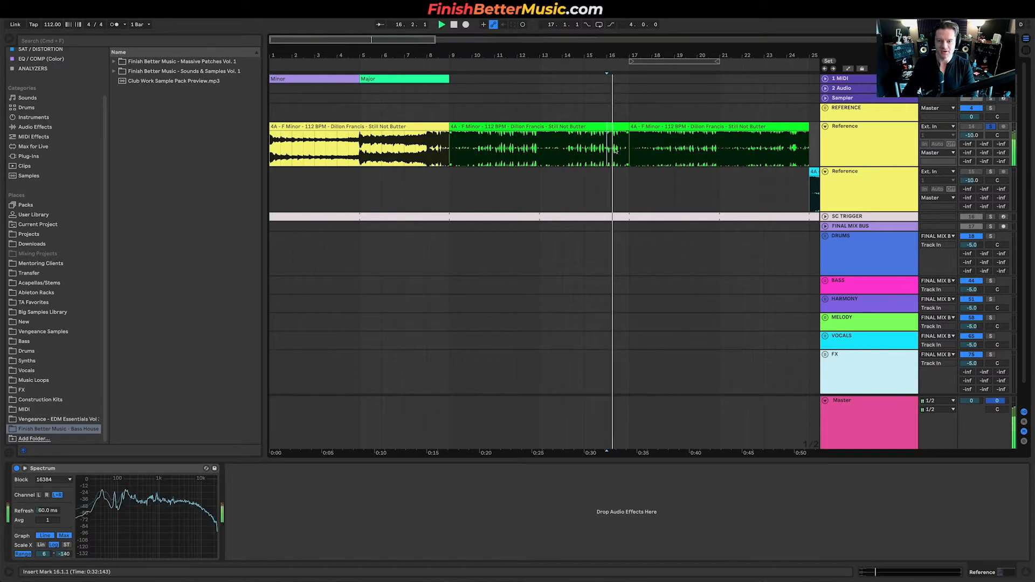
left_click(627, 146)
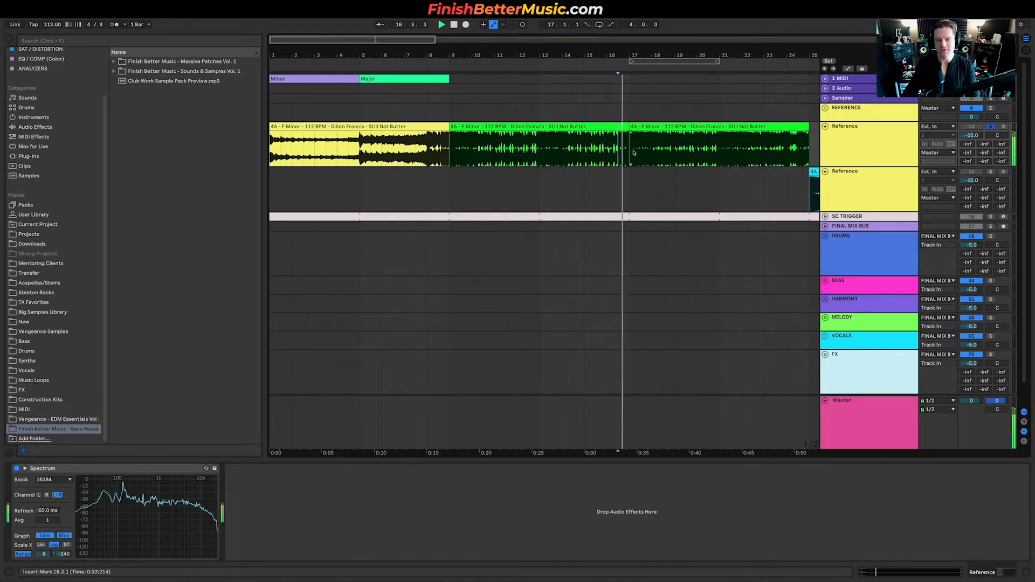
scroll(633, 153, "right", 5)
left_click(710, 152)
scroll(716, 152, "right", 1)
scroll(717, 152, "right", 1)
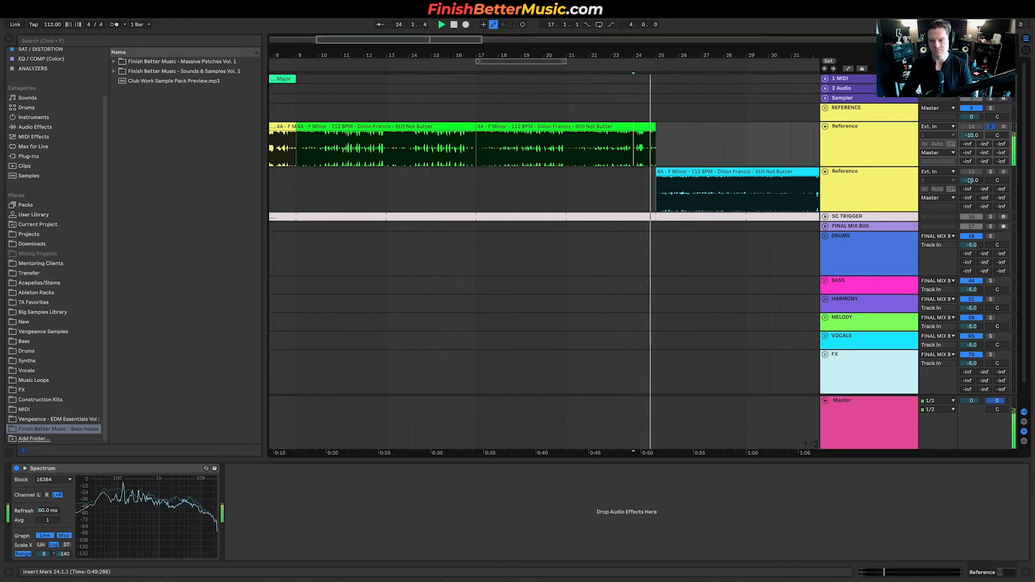
Solo the second Reference track to hear the blue clip at bar 25.
left_click(990, 172)
scroll(563, 185, "right", 3)
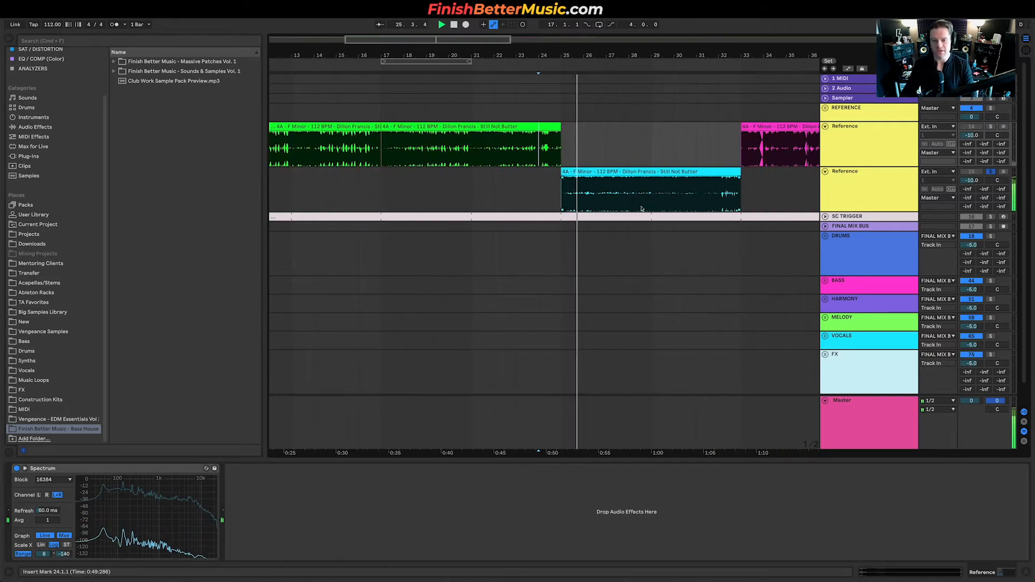
scroll(566, 183, "right", 5)
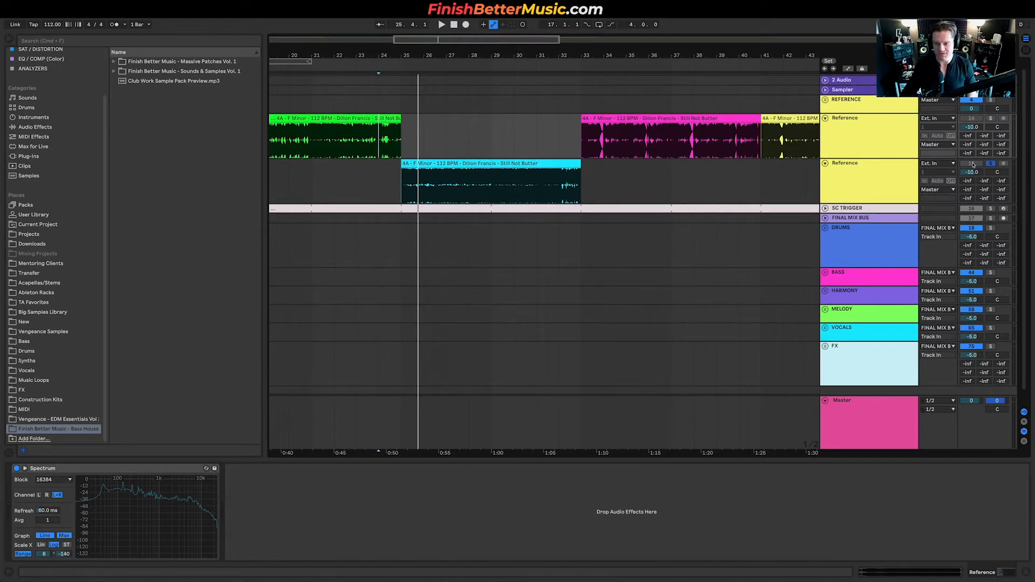
Listen to the blue reference clip from bar 25 and stop playback.
left_click_drag(402, 182, 514, 183)
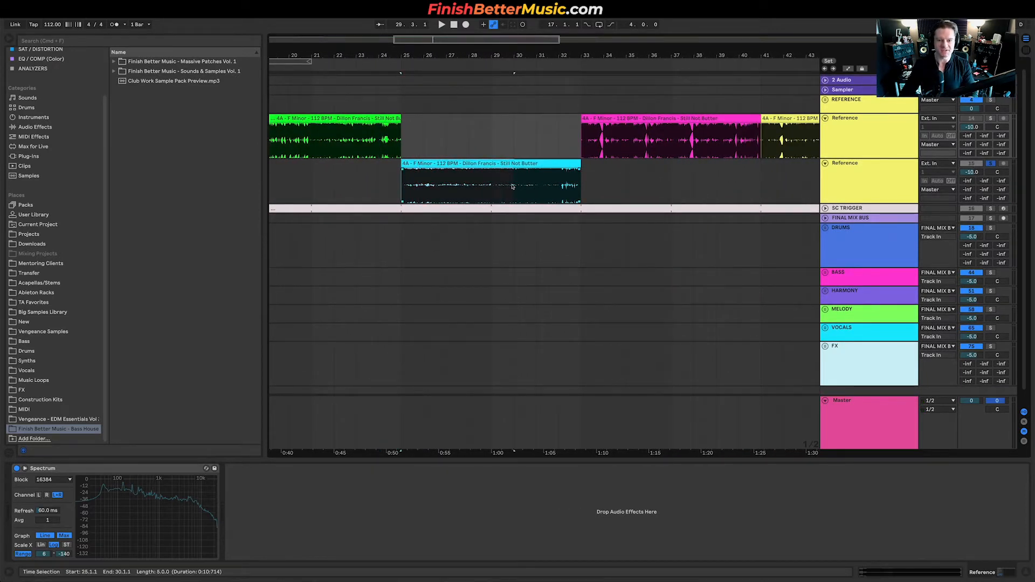
left_click(403, 184)
key("space")
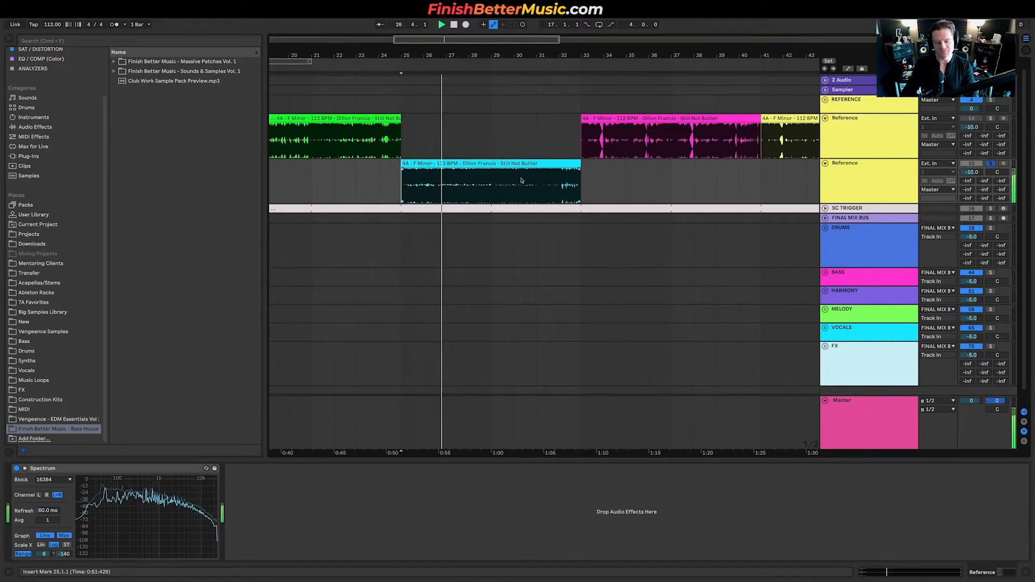
key("space")
Expand the DRUMS group and unfold its KICK track.
scroll(536, 183, "down", 5)
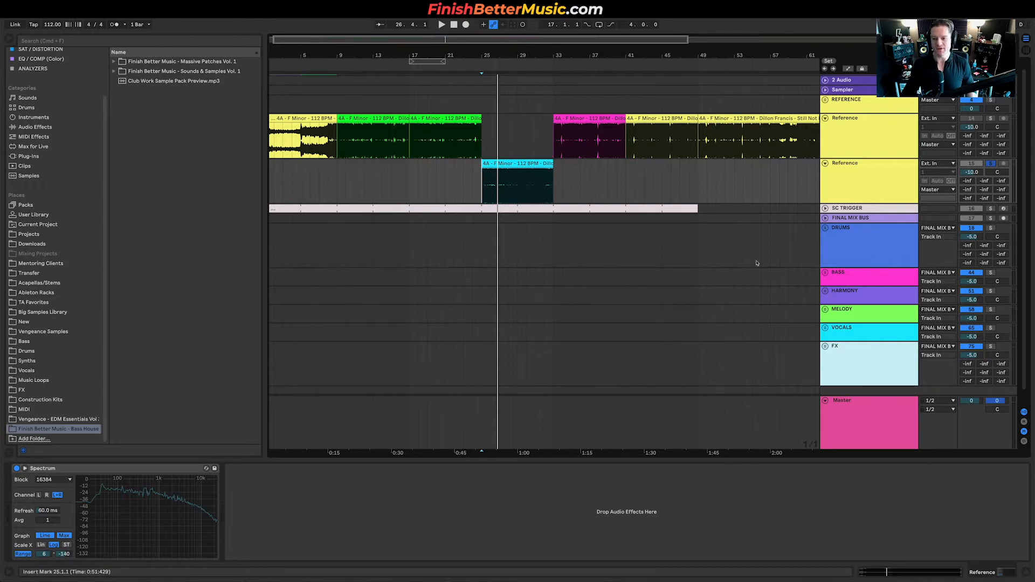
left_click(868, 256)
left_click(826, 229)
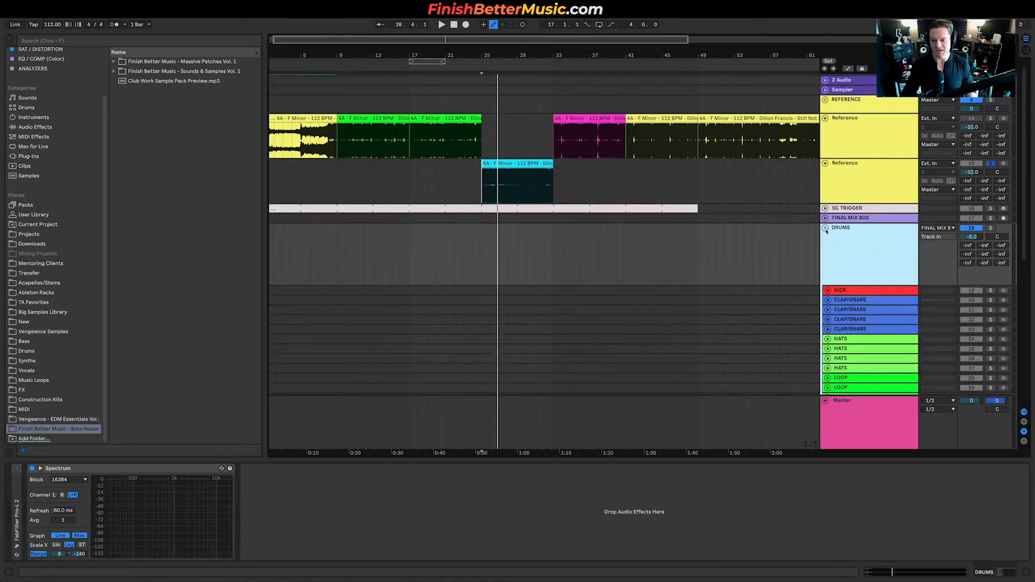
left_click(827, 291)
scroll(654, 297, "right", 5)
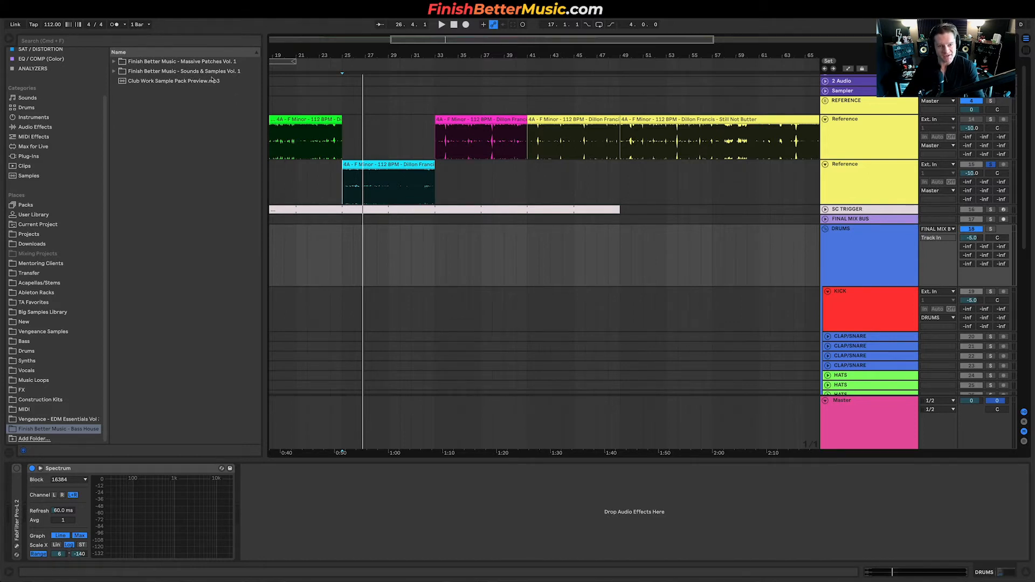
Open the Drums > Kicks folder of Finish Better Music - Sounds & Samples Vol. 1 in the sample browser.
double_click(248, 73)
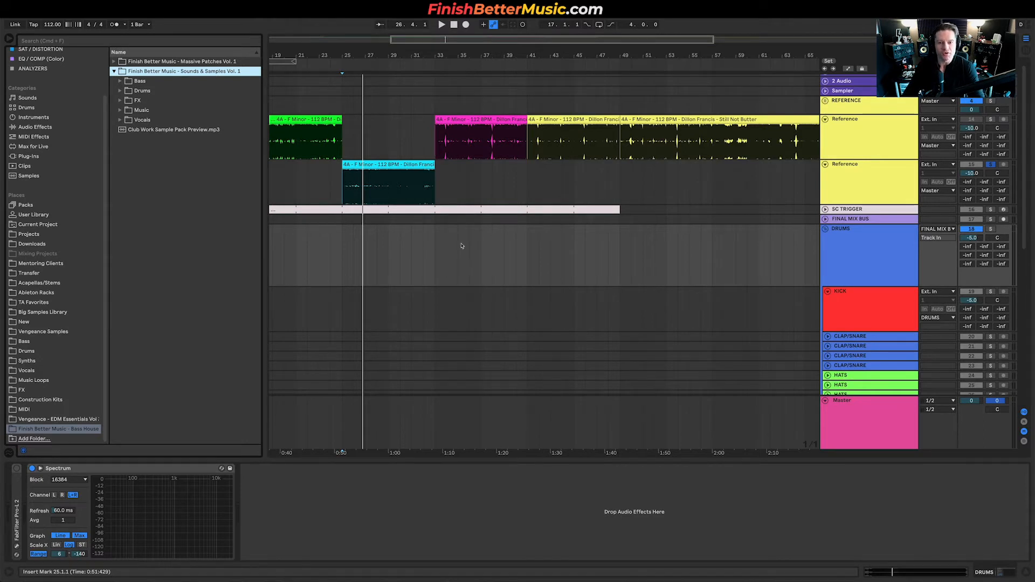
scroll(490, 236, "left", 3)
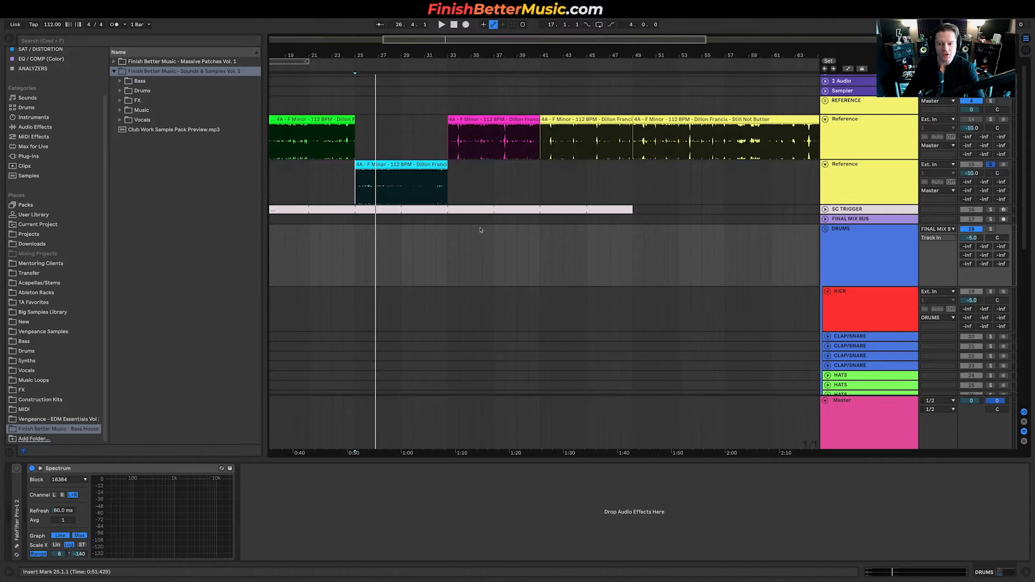
left_click(152, 91)
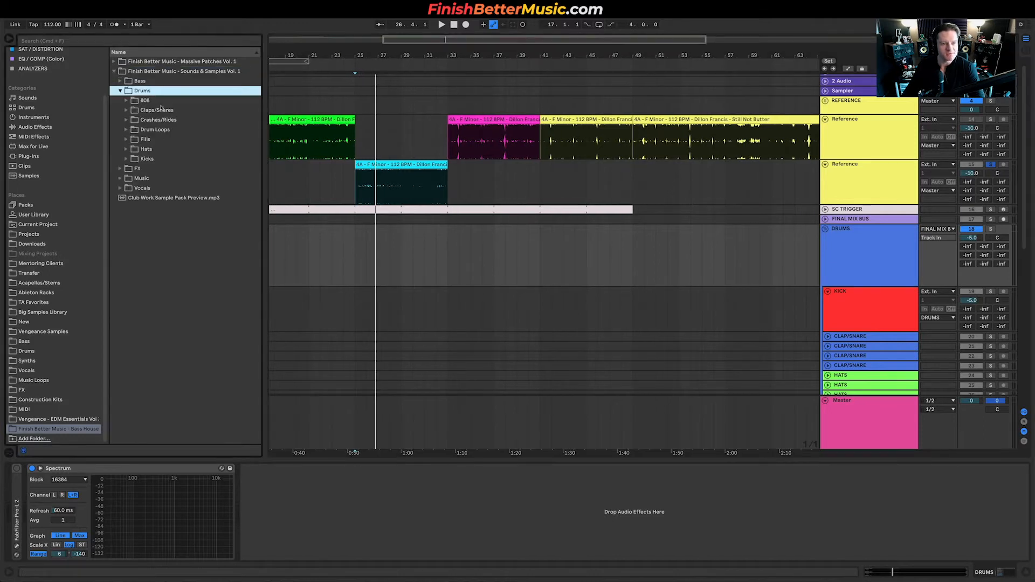
left_click(154, 158)
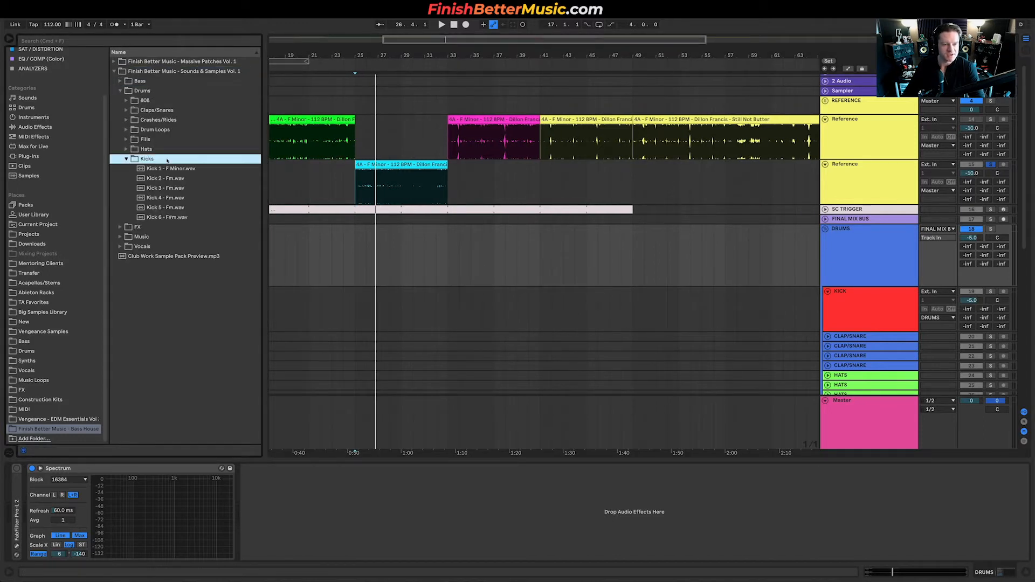
Audition several samples in the Kicks folder, ending on Kick 1 - F Minor.wav.
left_click(175, 169)
left_click(176, 173)
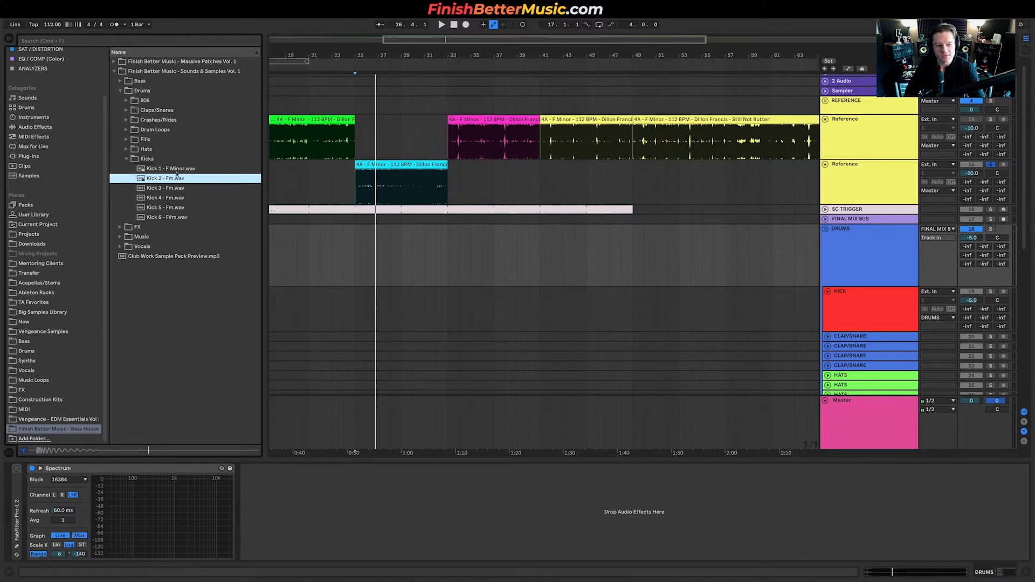
key("Down")
key("Down")
key("Down")
key("Up")
key("Up")
key("Up")
key("Up")
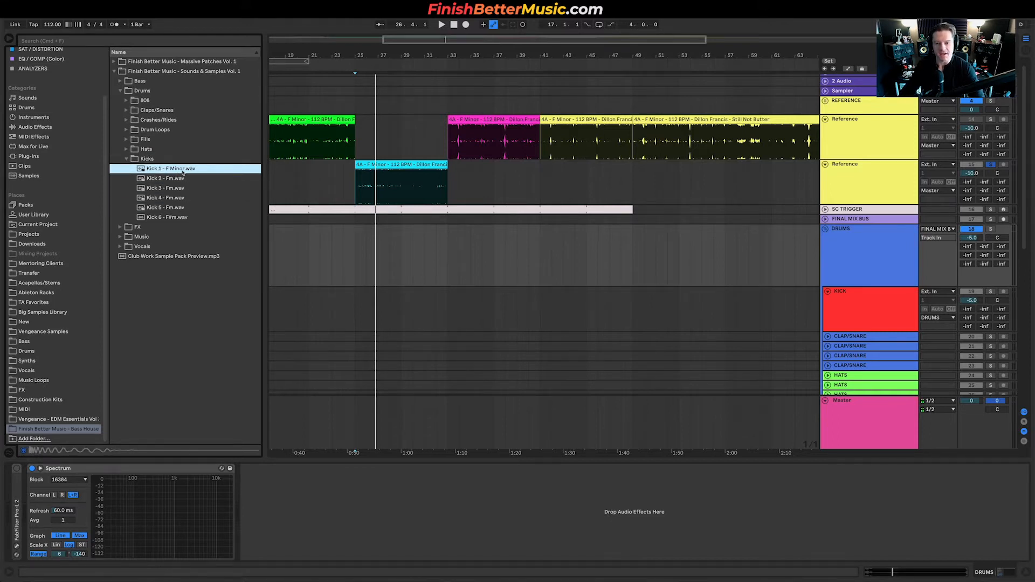
Place Kick 1 - F Minor.wav on the KICK track at bar 33 and play it back.
left_click(448, 318)
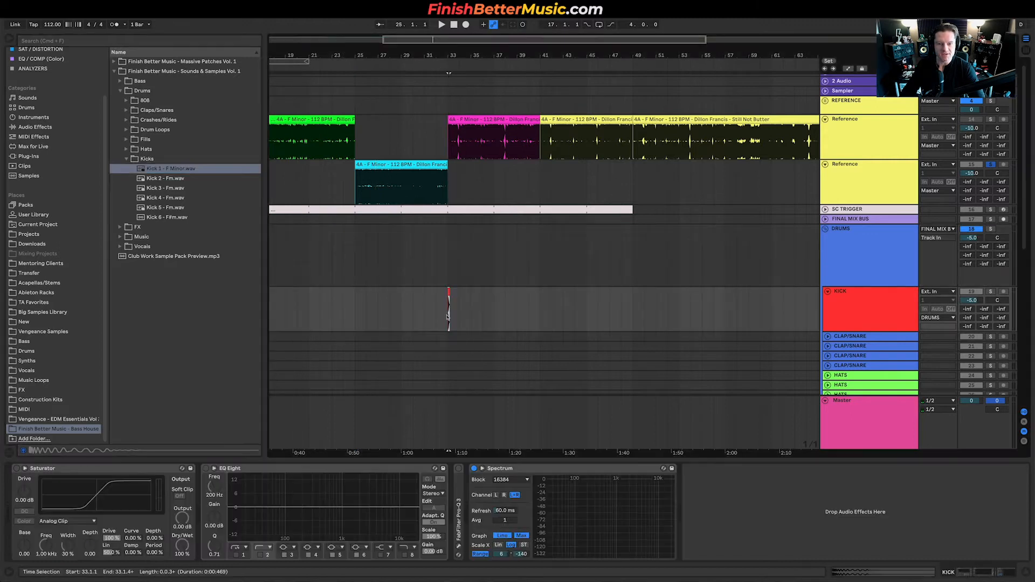
scroll(448, 318, "up", 10)
key("Return")
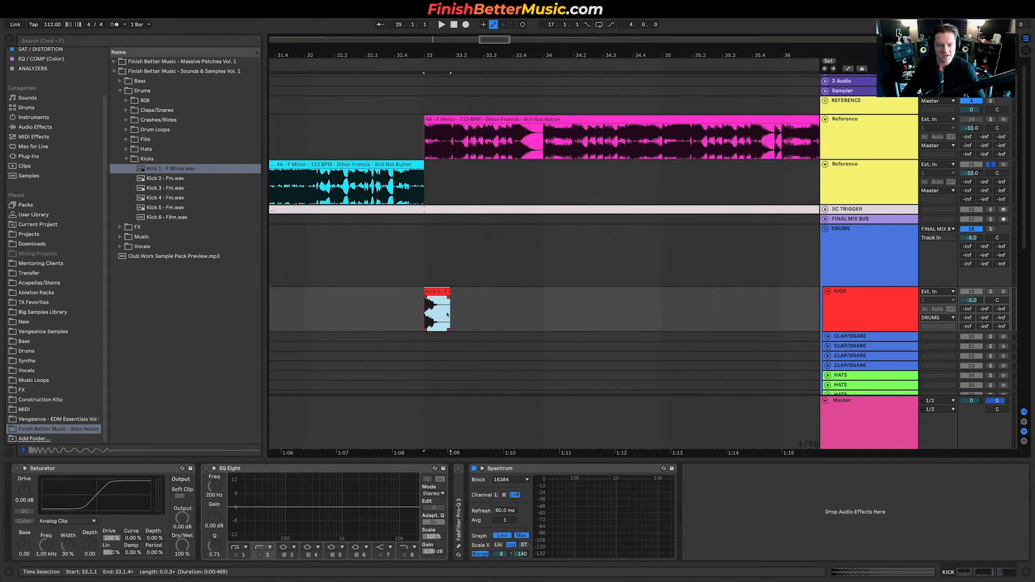
scroll(450, 310, "up", 5)
key("space")
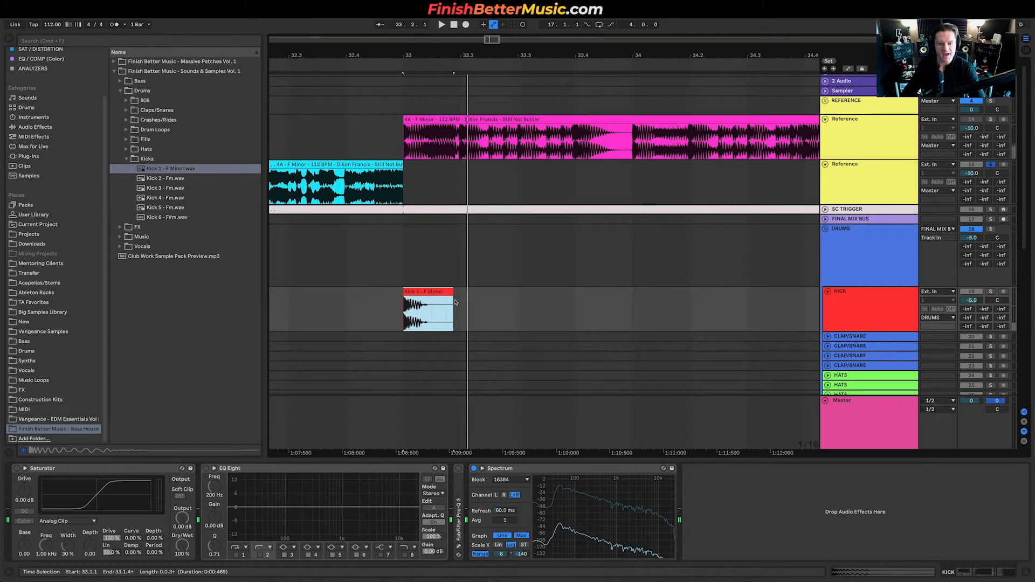
key("space")
Extend the time selection over the kick to one full beat and duplicate it four times along the KICK track.
left_click_drag(454, 303, 461, 303)
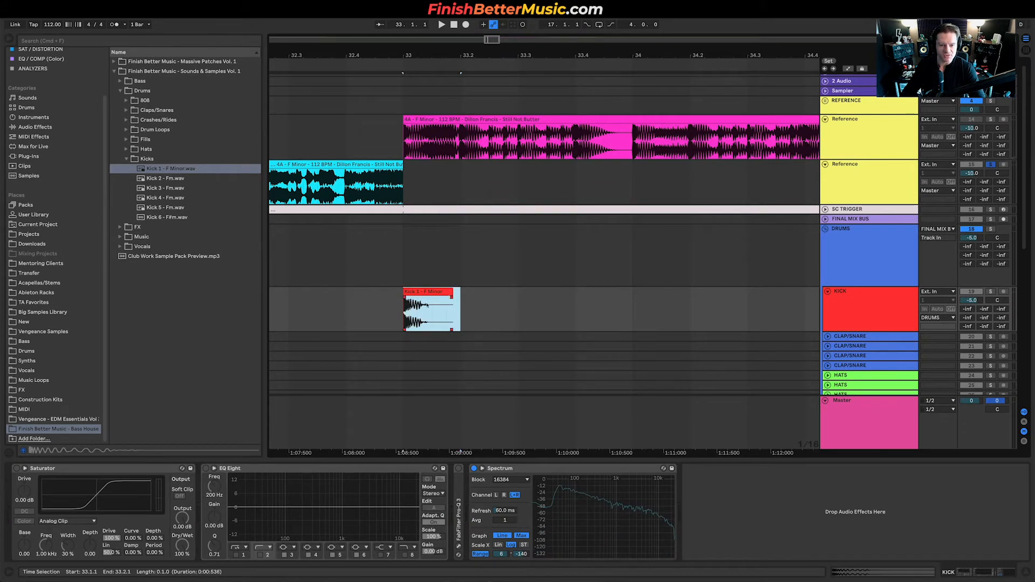
scroll(499, 315, "down", 5)
key("super+d")
key("super+d")
key("super+d")
key("super+d")
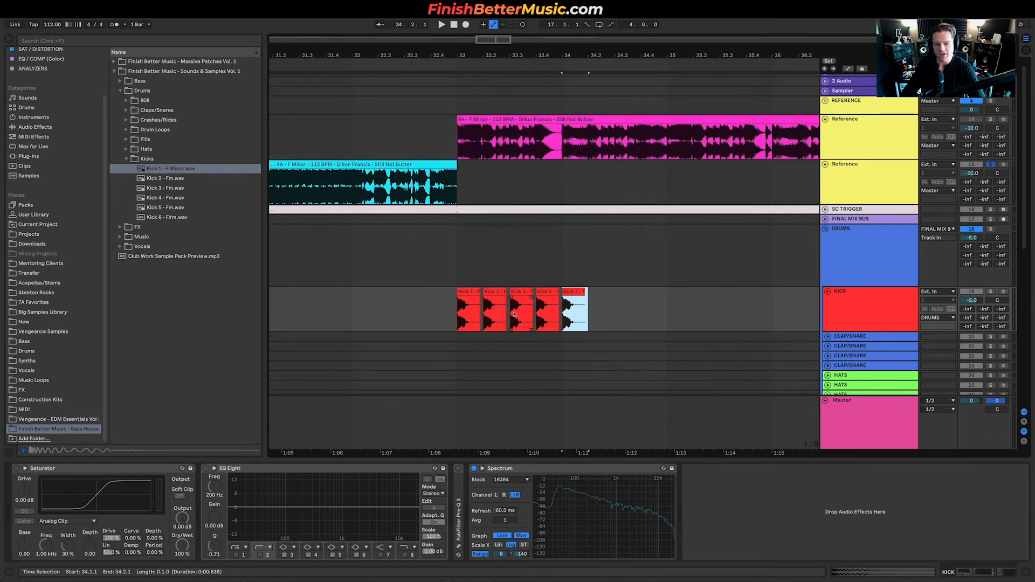
Duplicate the one-beat kick three more times to fill bars 33 and 34, and play the KICK track soloed.
key("super+d")
key("super+d")
key("super+d")
key("space")
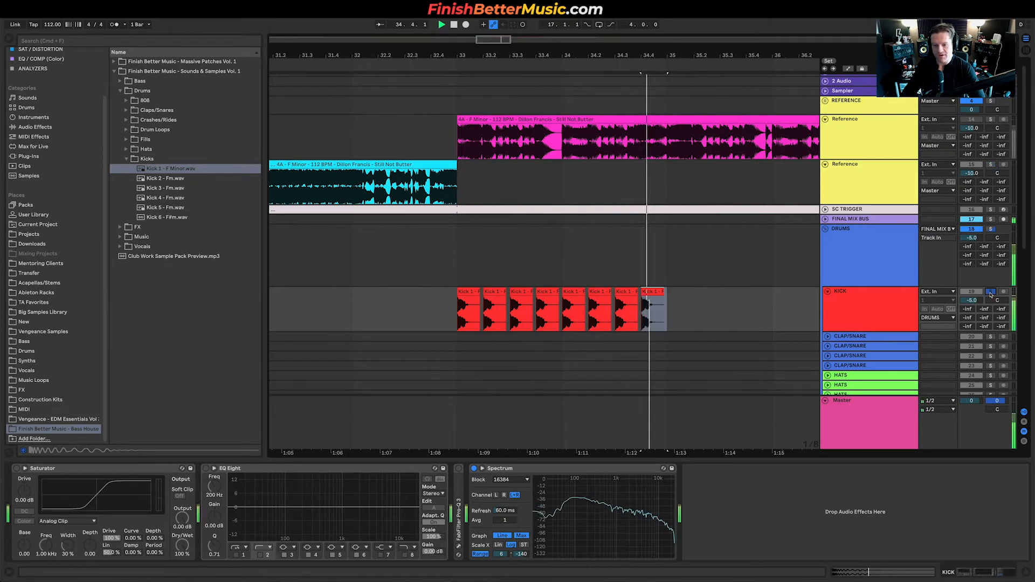
Play the kick pattern from bar 33 and examine the first kick's waveform against the reference.
left_click(469, 323)
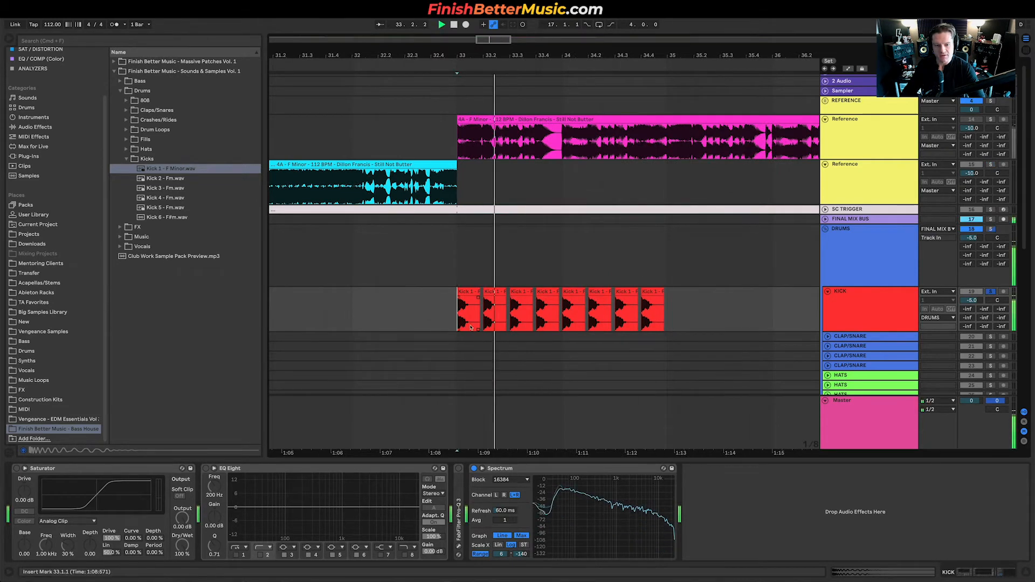
scroll(469, 327, "up", 5)
scroll(469, 328, "up", 5)
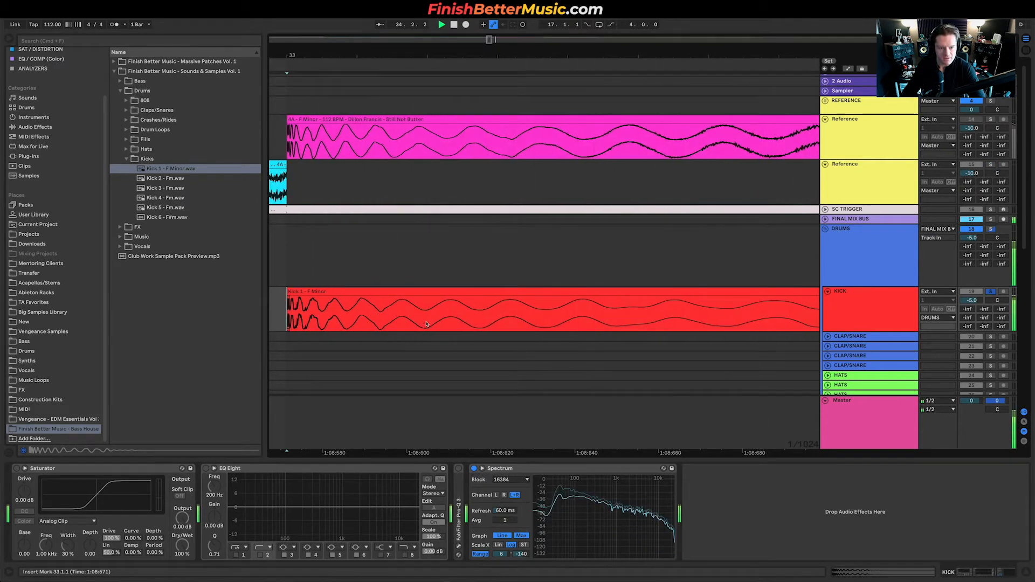
scroll(428, 322, "down", 3)
scroll(427, 323, "down", 2)
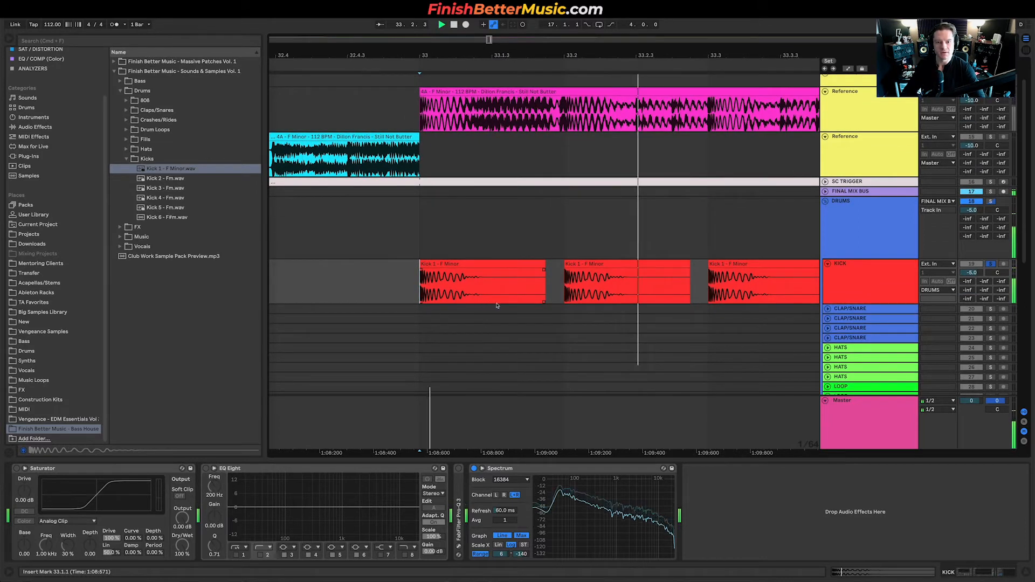
scroll(509, 307, "down", 4)
scroll(502, 286, "up", 1)
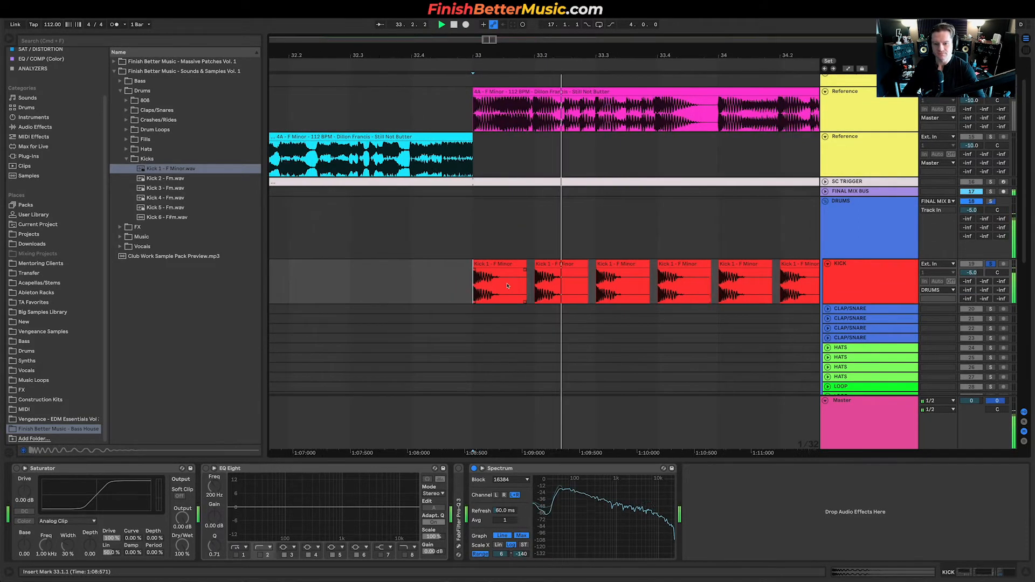
Duplicate the KICK track, clear the copied clips, and place Kick 2 - Fm.wav on the copy at bar 33.
left_click(178, 178)
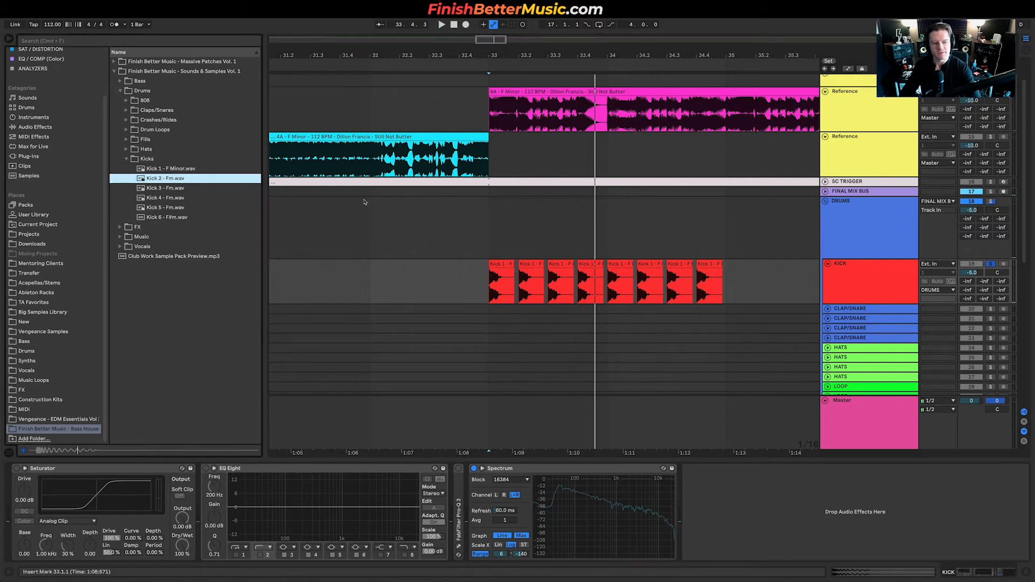
left_click(861, 279)
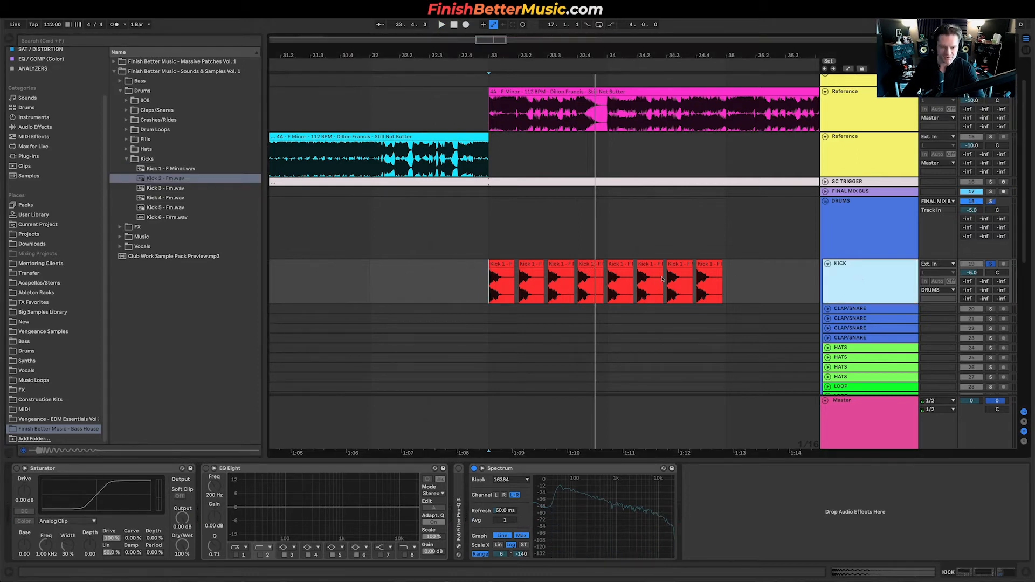
key("super+d")
left_click_drag(473, 327, 756, 329)
key("Delete")
left_click_drag(167, 179, 561, 310)
key("z")
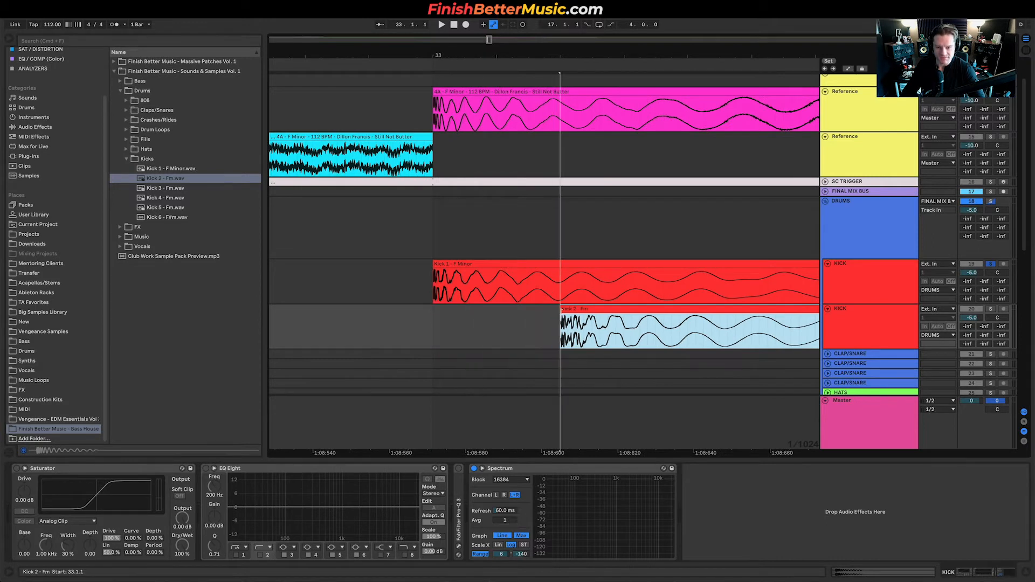
scroll(555, 312, "up", 5)
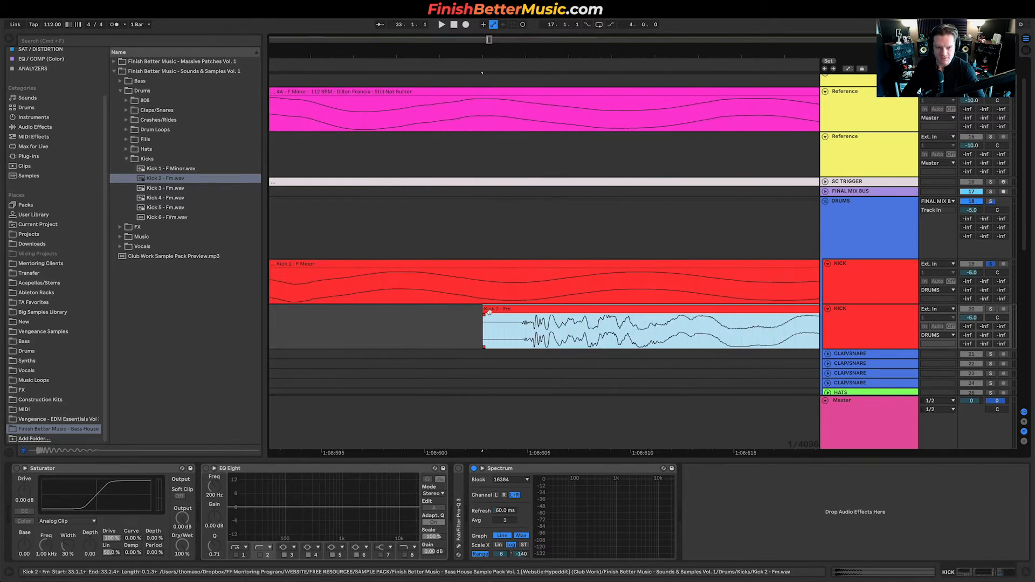
left_click_drag(485, 310, 517, 310)
key("super+z")
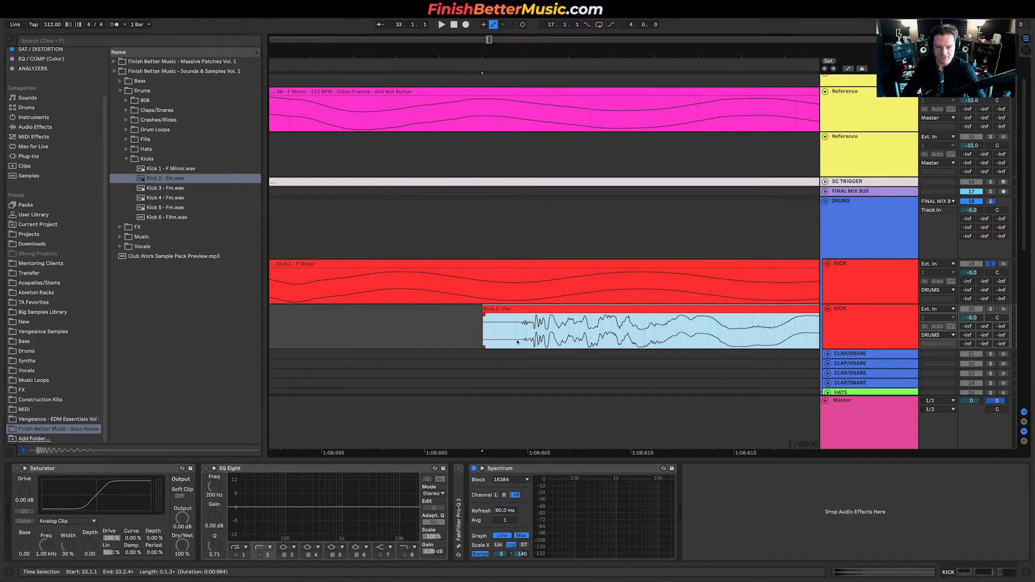
key("super+z")
Turn on warping for the Kick 2 clip and set its 1.1.1 position at the kick's first transient.
scroll(503, 341, "down", 5)
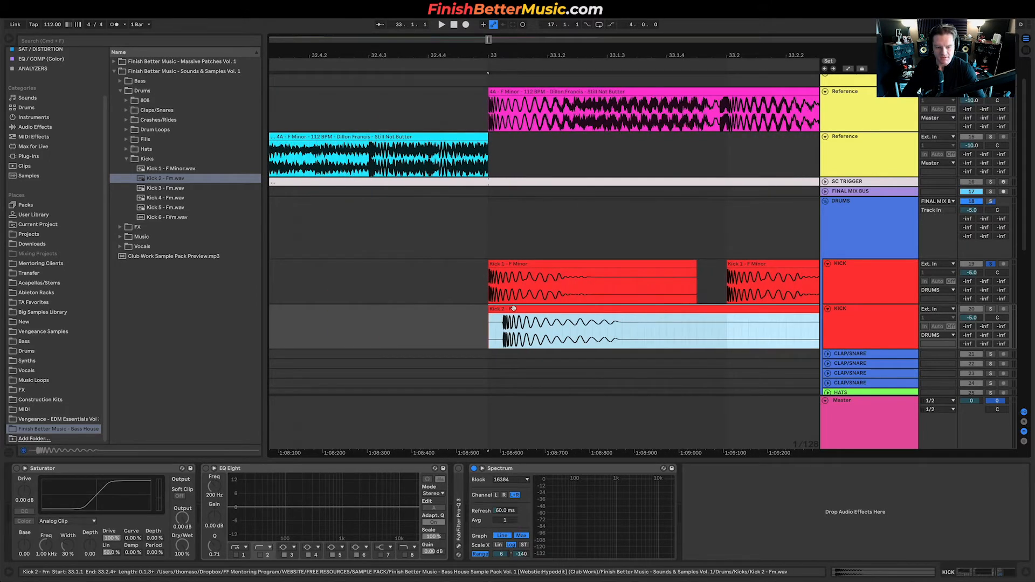
double_click(514, 308)
left_click(121, 478)
mouse_move(198, 470)
left_mouse_down()
mouse_move(358, 467)
mouse_move(346, 459)
left_mouse_up()
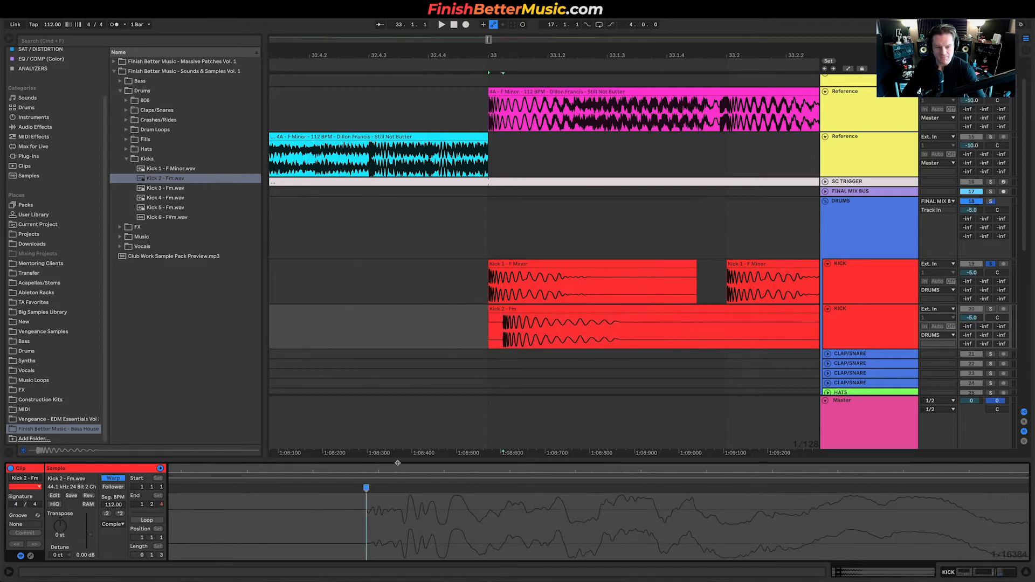
right_click(367, 490)
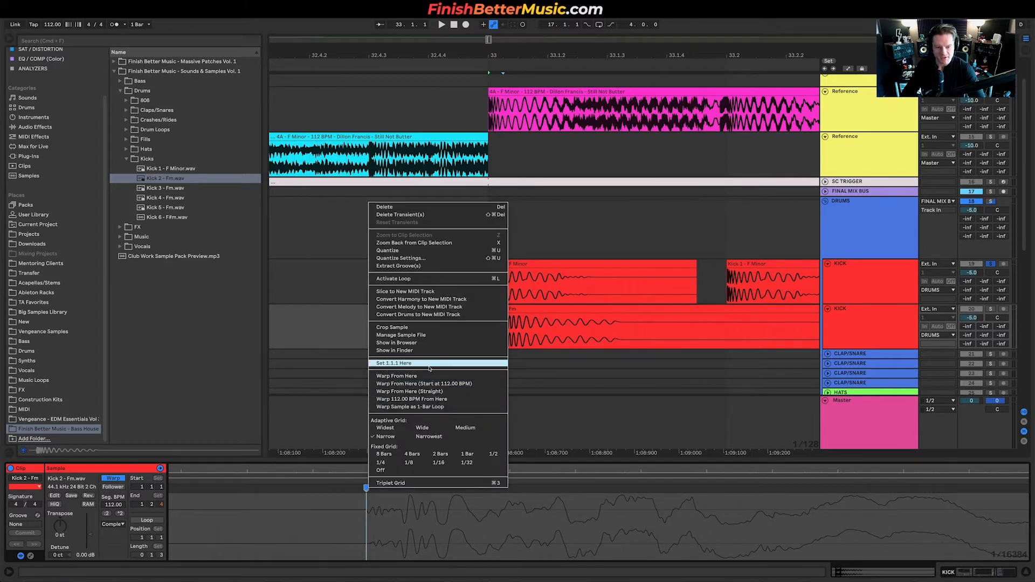
left_click(399, 366)
Shorten the Kick 2 clip to end at 33.1.3 with a fade-out and play its track soloed.
scroll(504, 309, "down", 5)
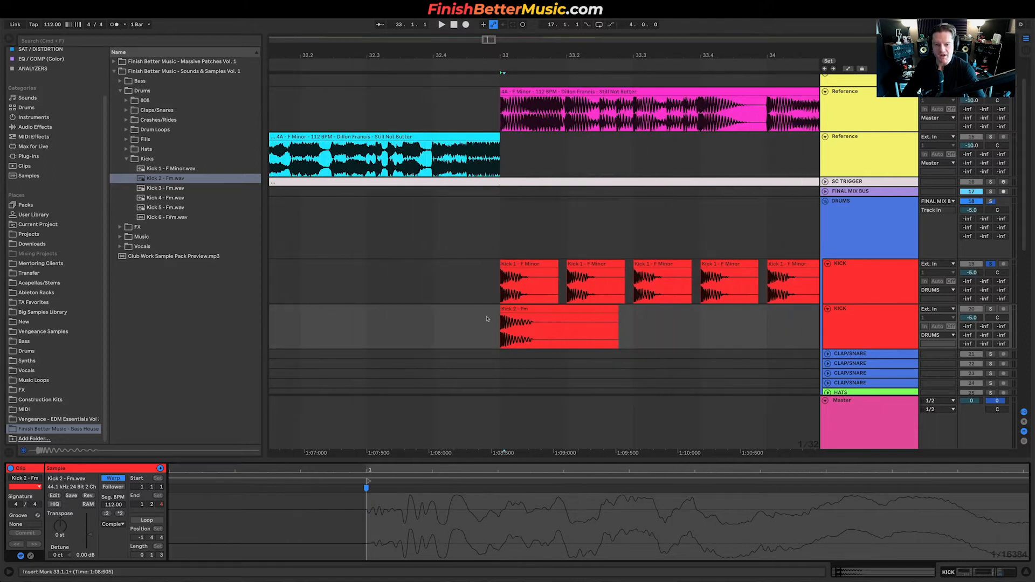
left_click(614, 309)
left_click_drag(613, 309, 522, 315)
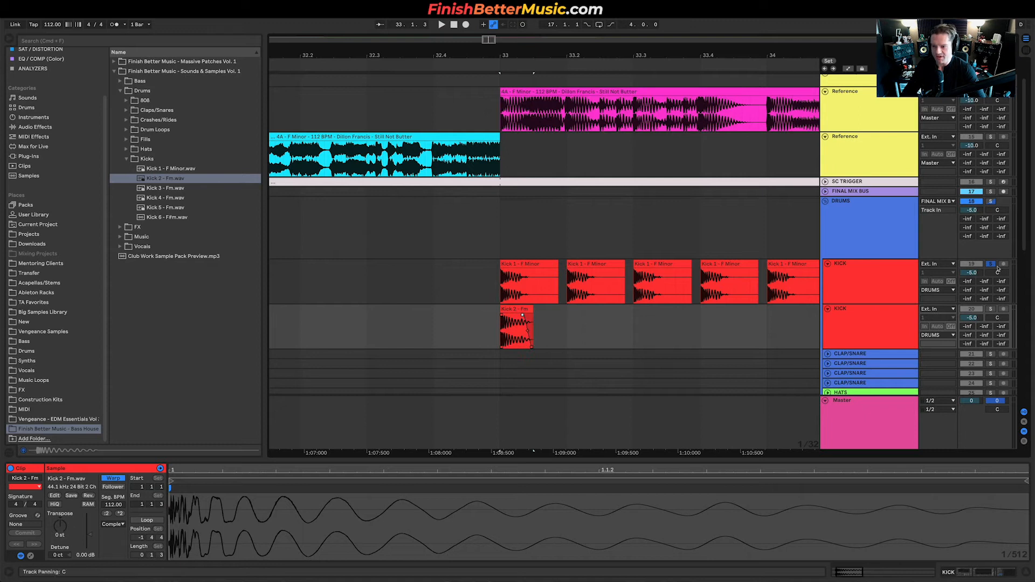
left_click(989, 310)
key("space")
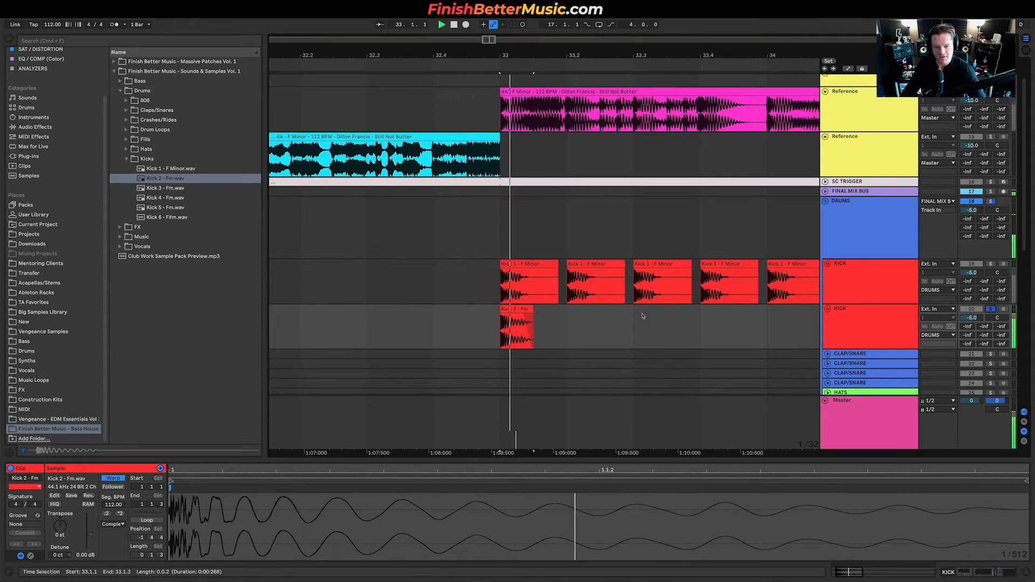
scroll(548, 315, "down", 2)
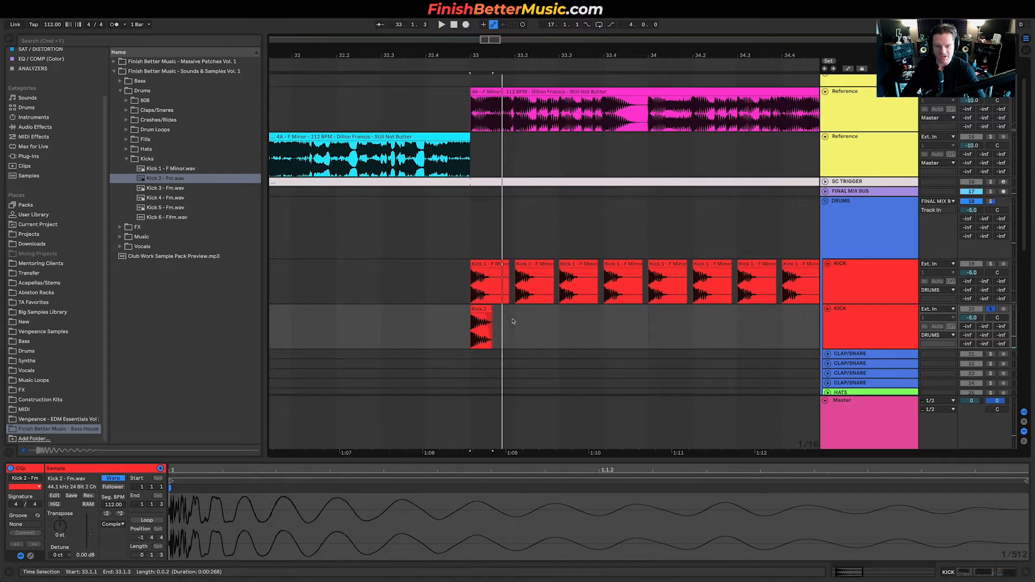
Extend the time selection over the Kick 2 clip to one beat and duplicate it seven times through bar 34.
left_click_drag(515, 322, 473, 325)
key("super+d")
scroll(583, 340, "down", 3)
key("super+d")
key("super+d")
key("super+d")
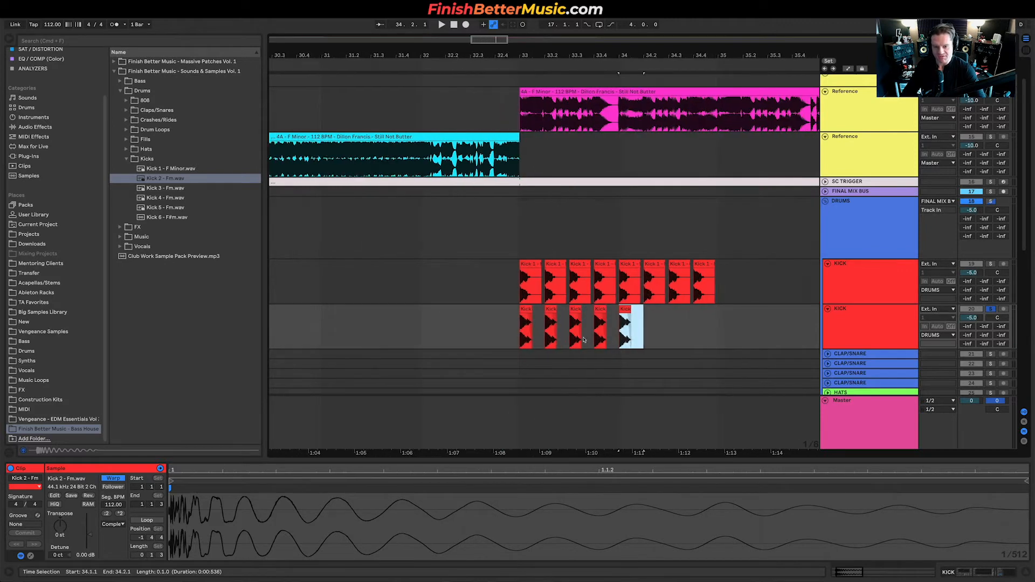
key("super+d")
key("super+d")
key("super+d")
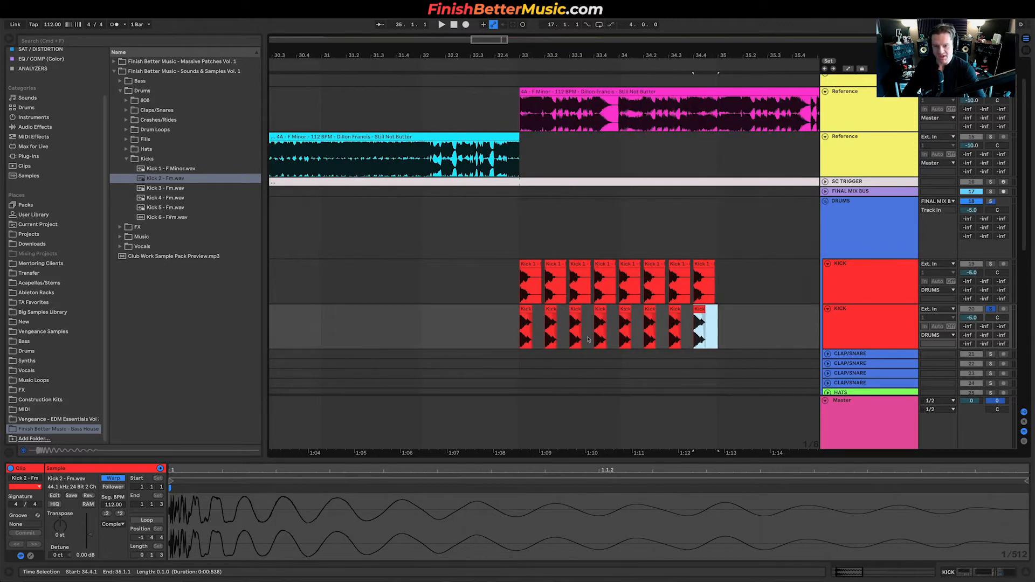
Play the upper Reference track from bar 33 without the kick tracks soloed.
left_click(524, 110)
key("space")
key("space")
key("space")
key("space")
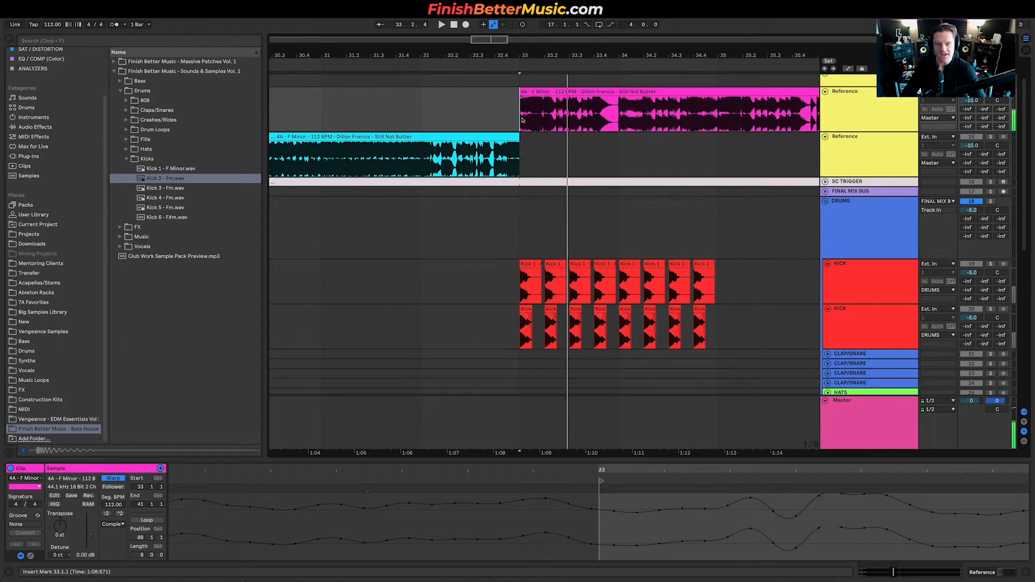
Select the reference from 33.2.1 to 34.1.1, listen to it, and replay the track from 33.2.1 and from bar 33.
left_click_drag(544, 116, 619, 110)
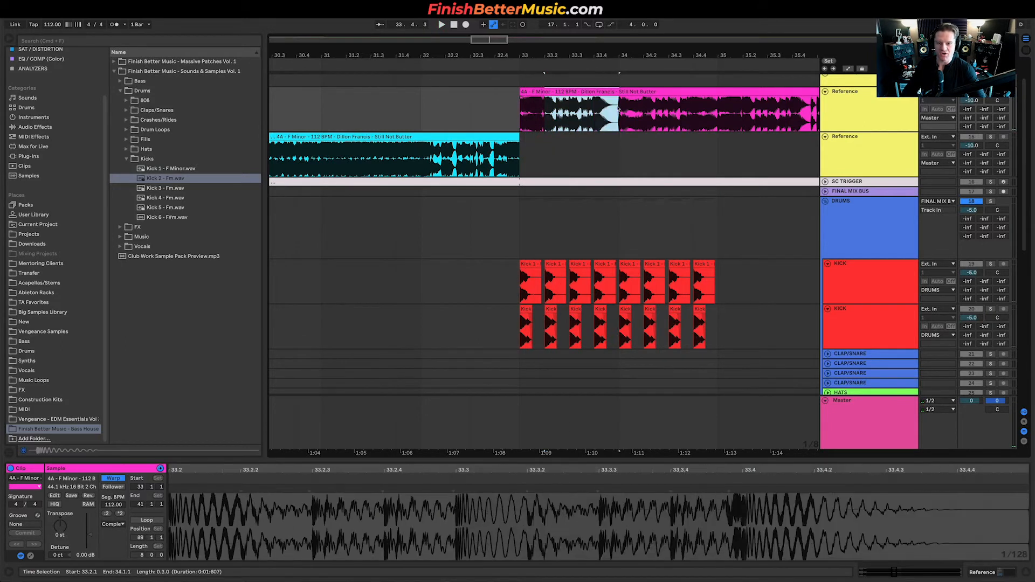
scroll(563, 115, "up", 5)
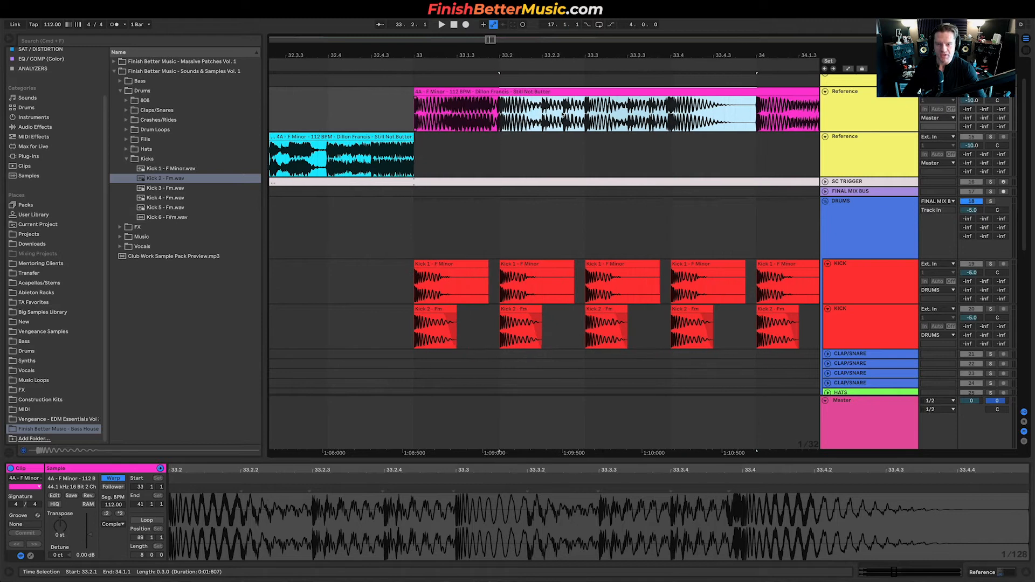
scroll(562, 116, "down", 2)
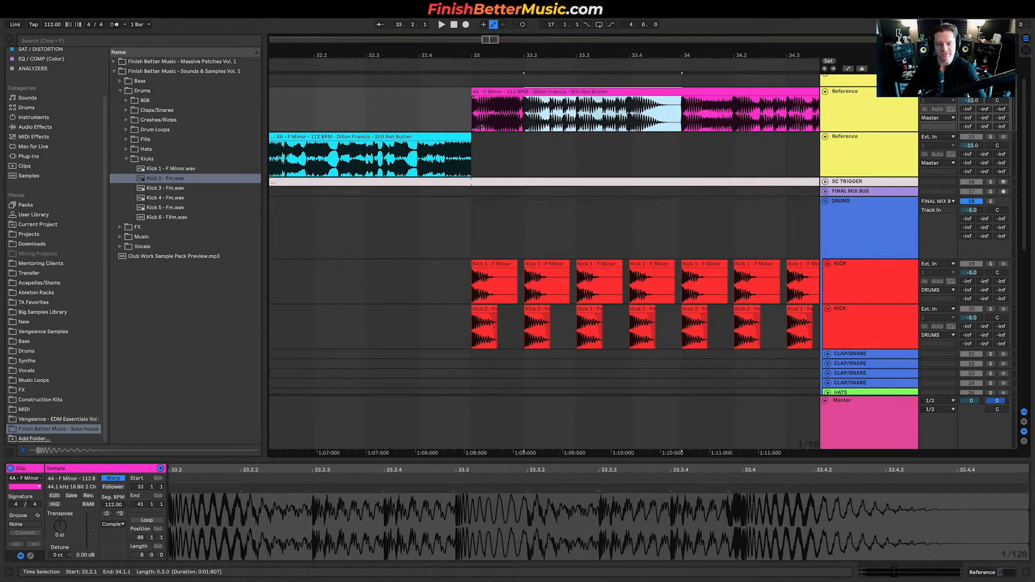
key("space")
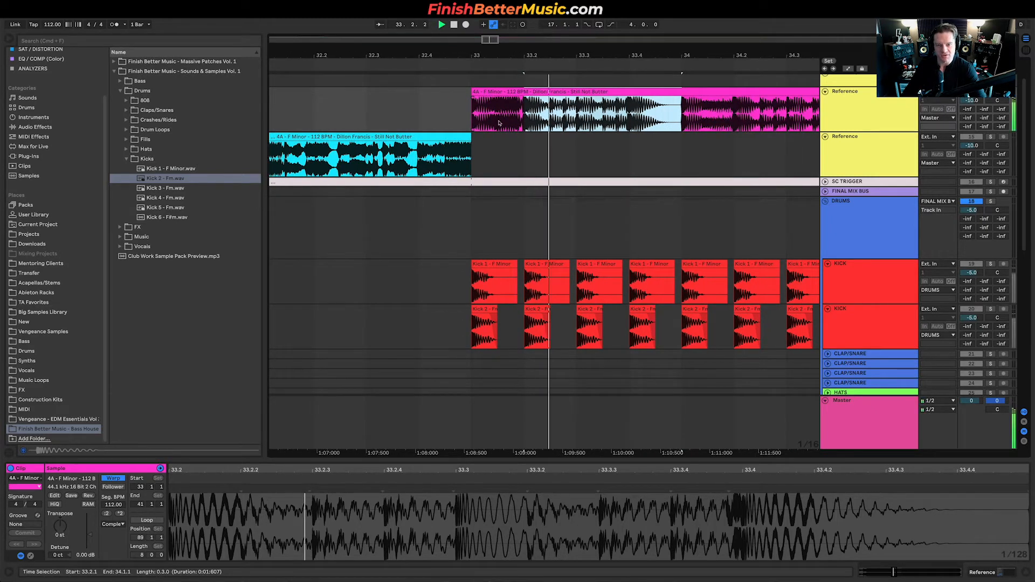
left_click(541, 124)
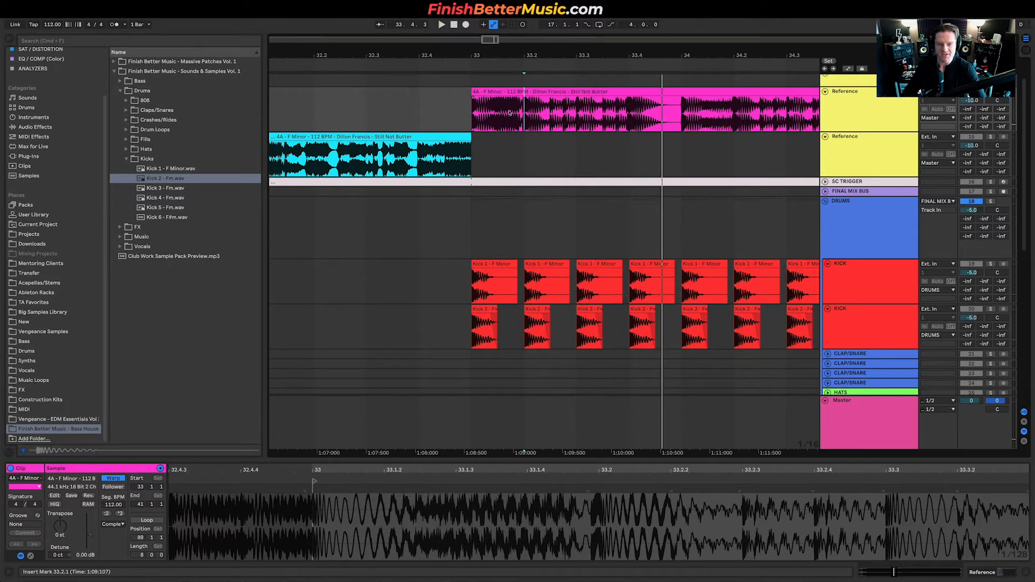
key("space")
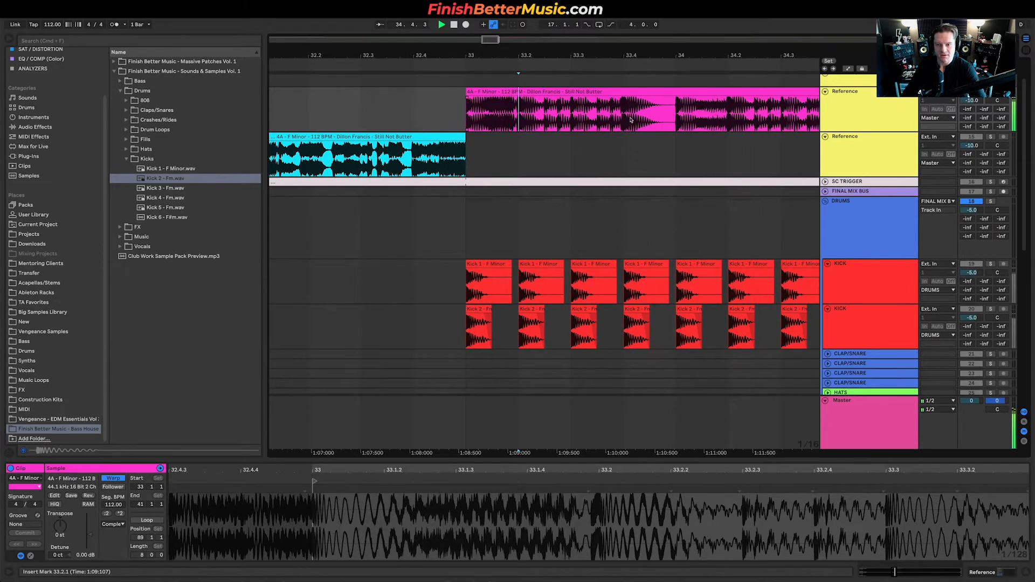
left_click(475, 120)
key("space")
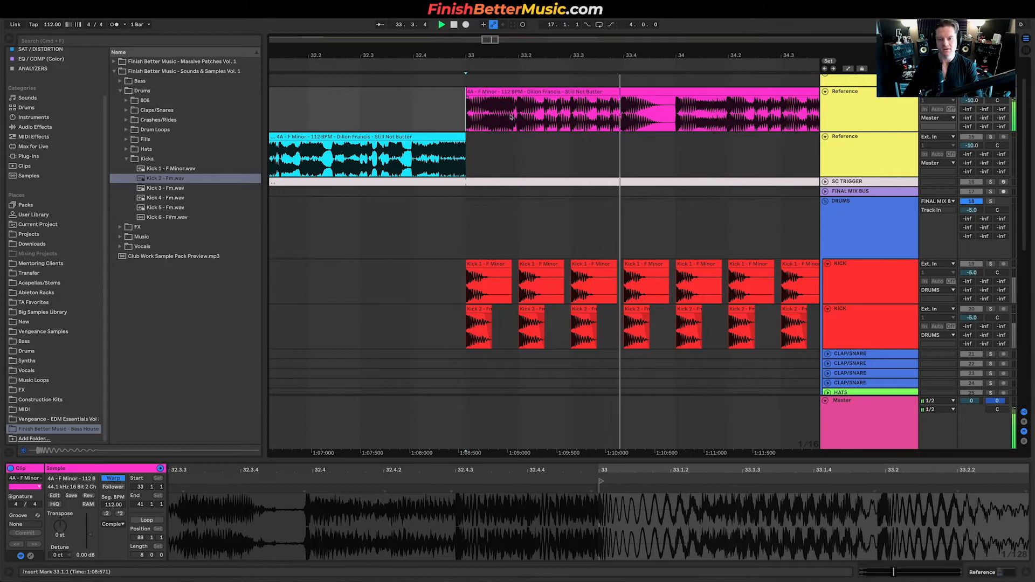
Open the Drums > Claps/Snares sample folder and select the short sound just before 33.2.1 in the reference.
left_click(165, 110)
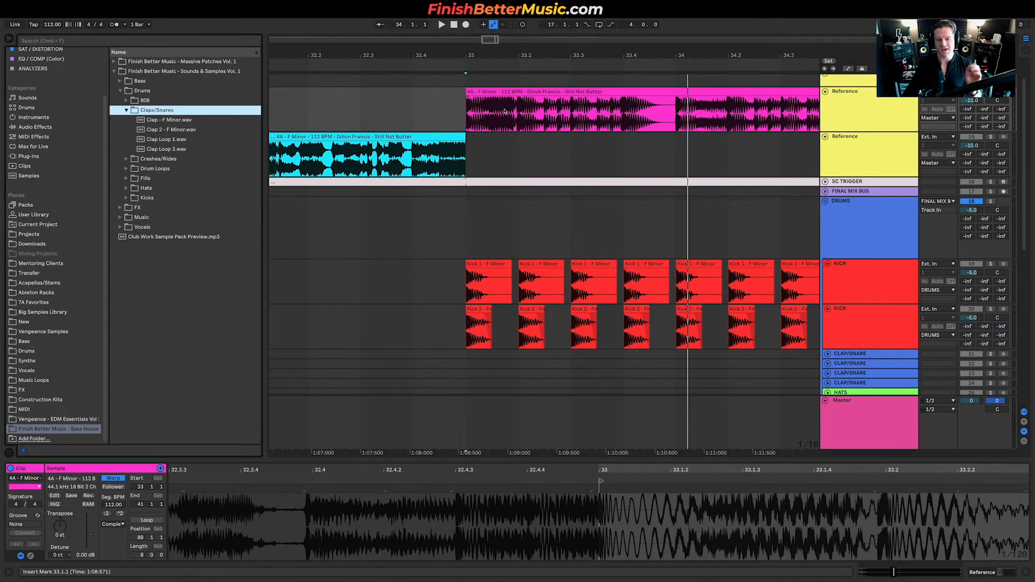
scroll(531, 125, "up", 10)
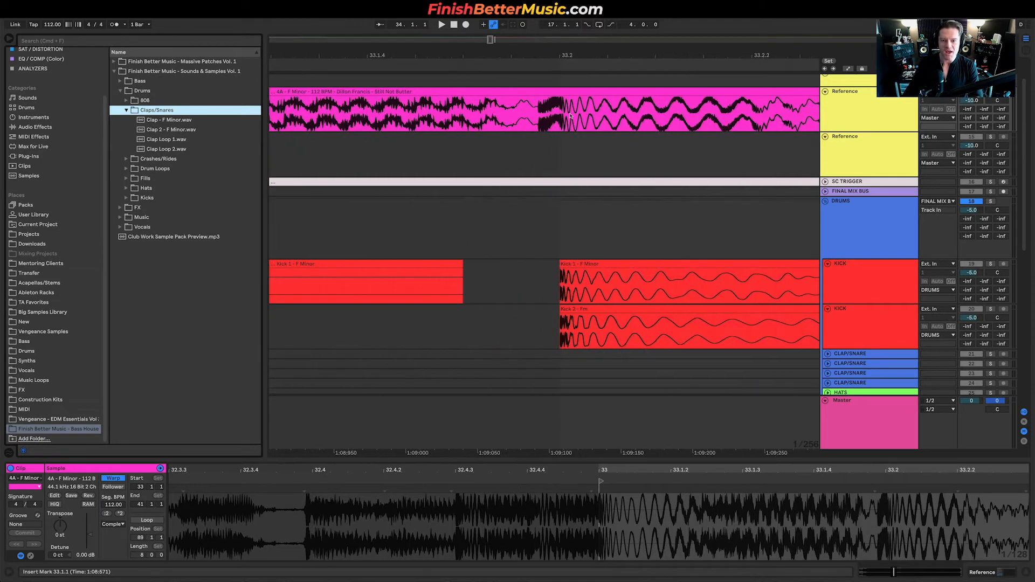
mouse_move(548, 108)
left_mouse_down()
mouse_move(559, 108)
mouse_move(535, 109)
left_mouse_up()
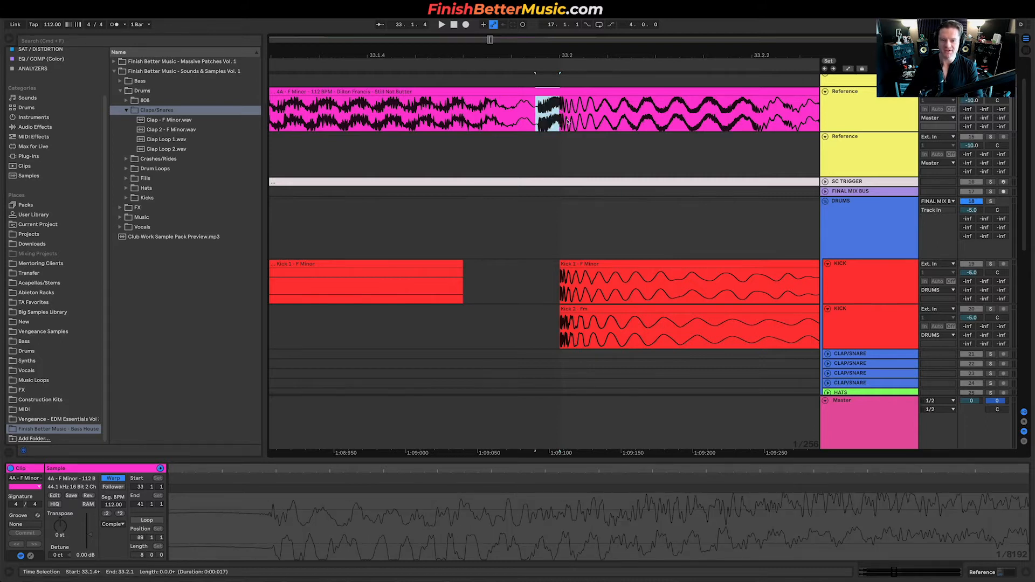
Unfold the first CLAP/SNARE track and audition the Claps/Snares samples, ending on Clap - F Minor.wav.
scroll(567, 122, "down", 5)
left_click(827, 354)
left_click(183, 124)
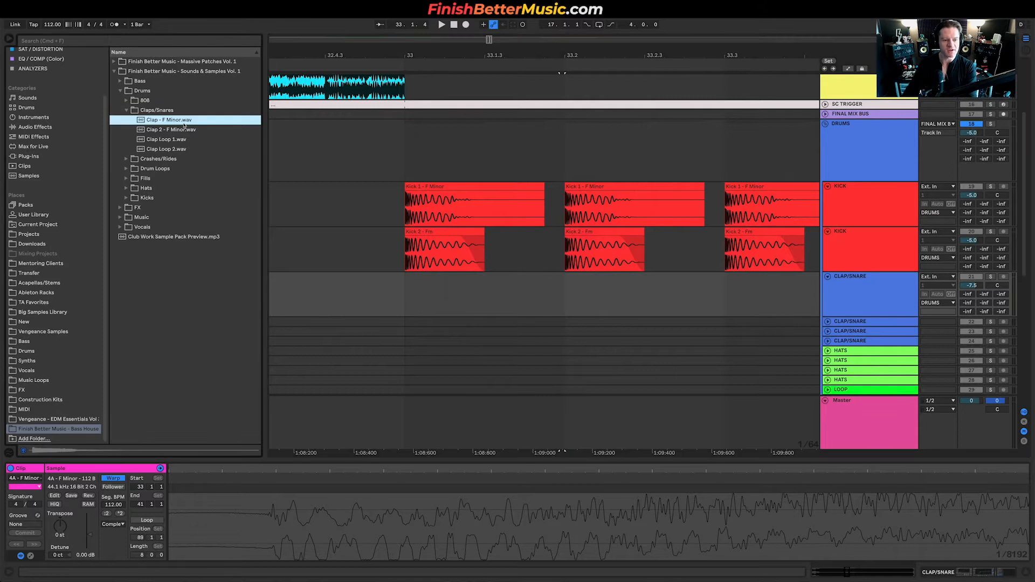
key("Down")
key("Down")
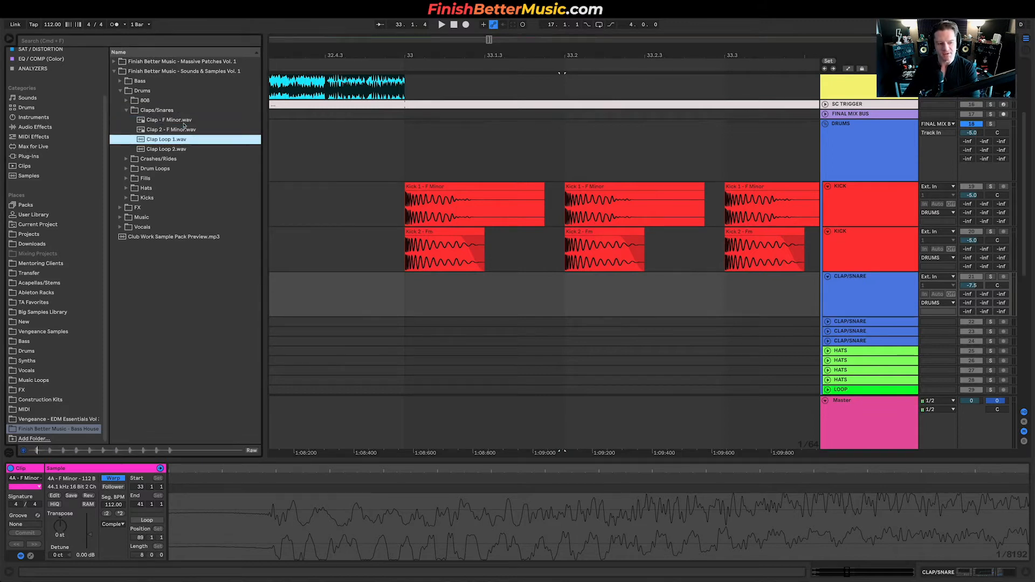
key("Down")
key("Up")
key("Up")
key("Up")
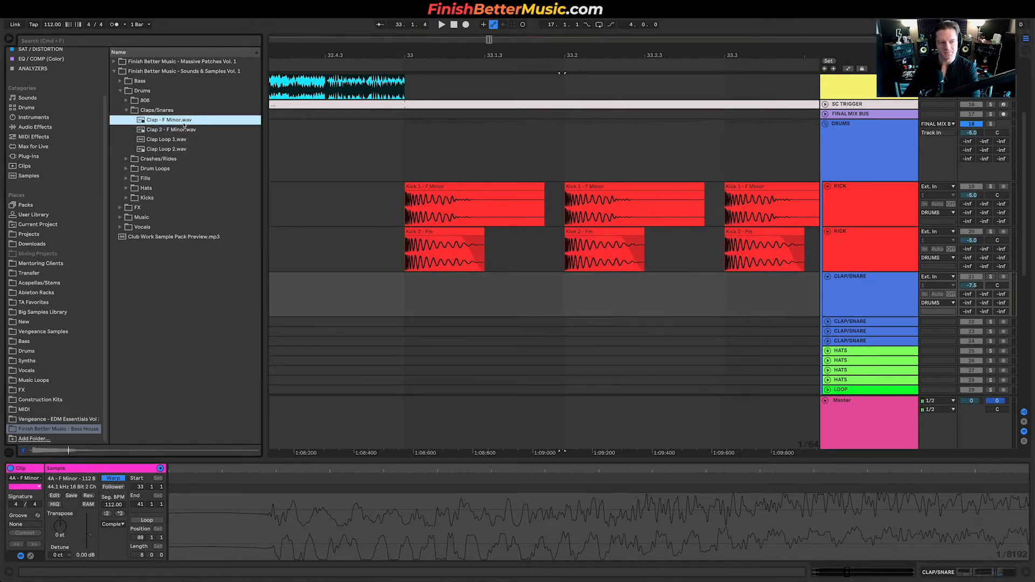
Add Clap - F Minor.wav at 33.2 on the first CLAP/SNARE track, with Warp enabled and 1.1.1 set at its first transient.
left_click_drag(172, 122, 566, 300)
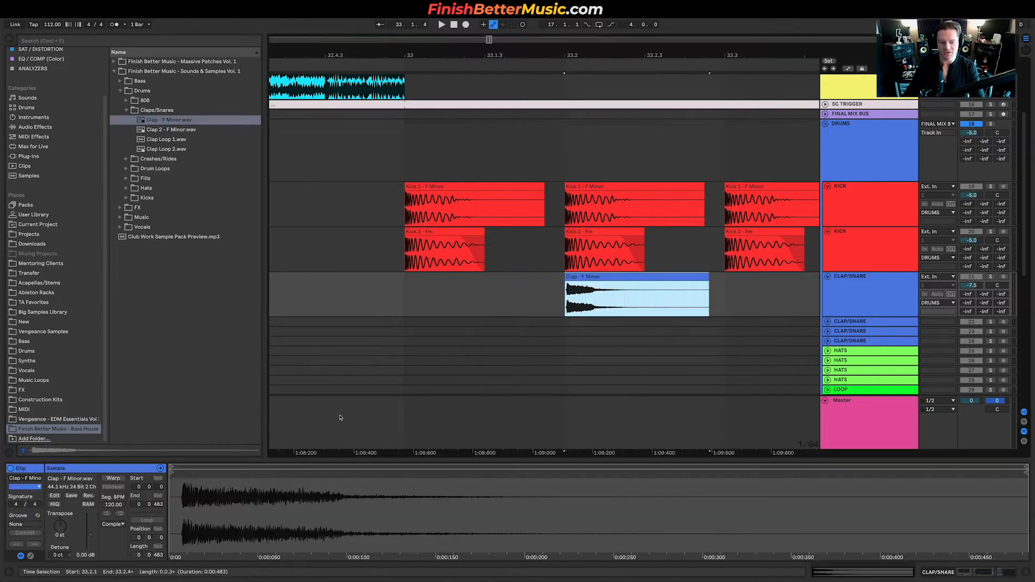
left_click(114, 478)
left_click(290, 501)
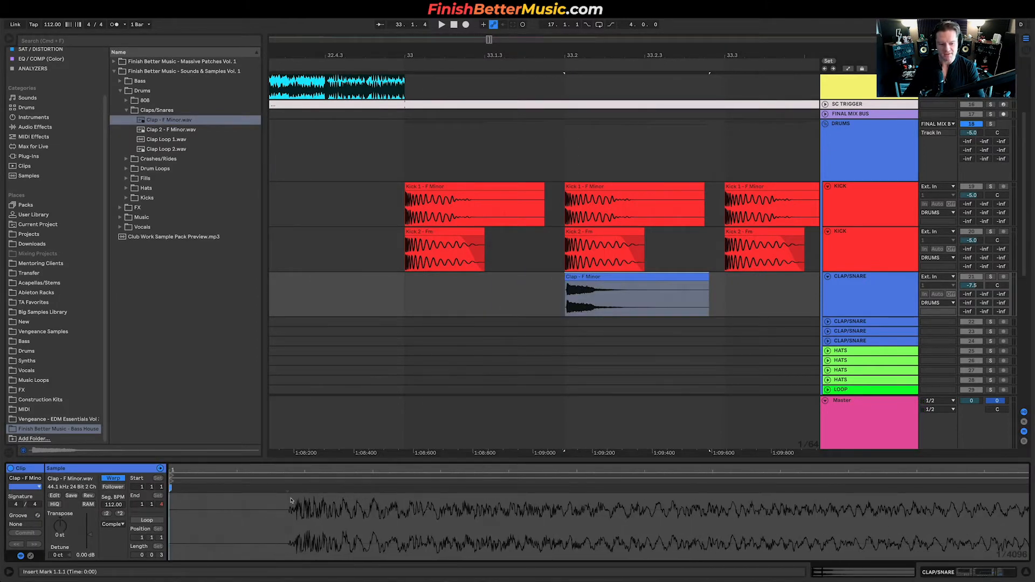
right_click(286, 488)
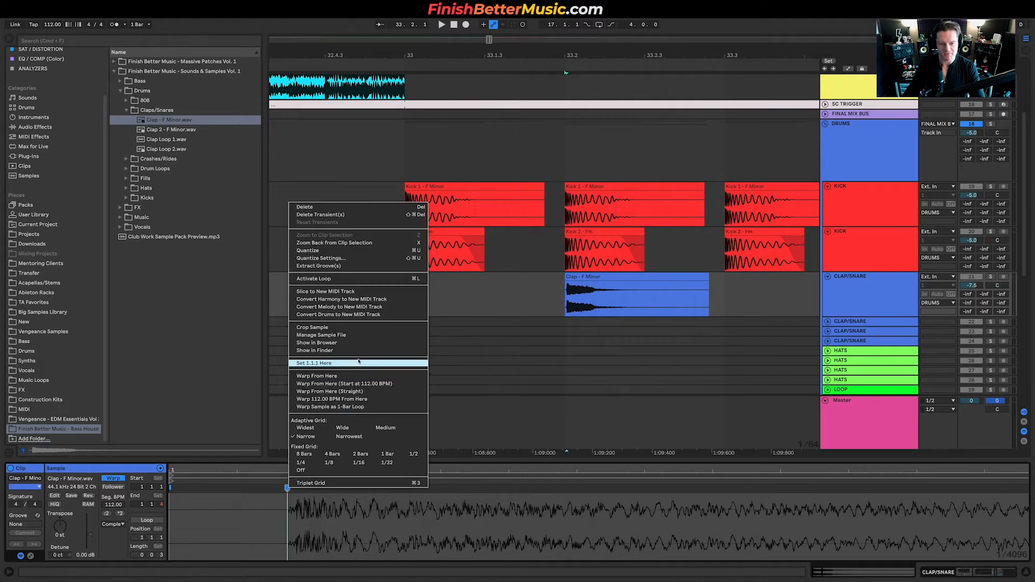
left_click(345, 363)
Move the Clap - F Minor clip slightly before 33.2 so its attack lines up with the short sound in the reference.
scroll(579, 307, "up", 2)
scroll(579, 307, "up", 2)
scroll(548, 334, "up", 2)
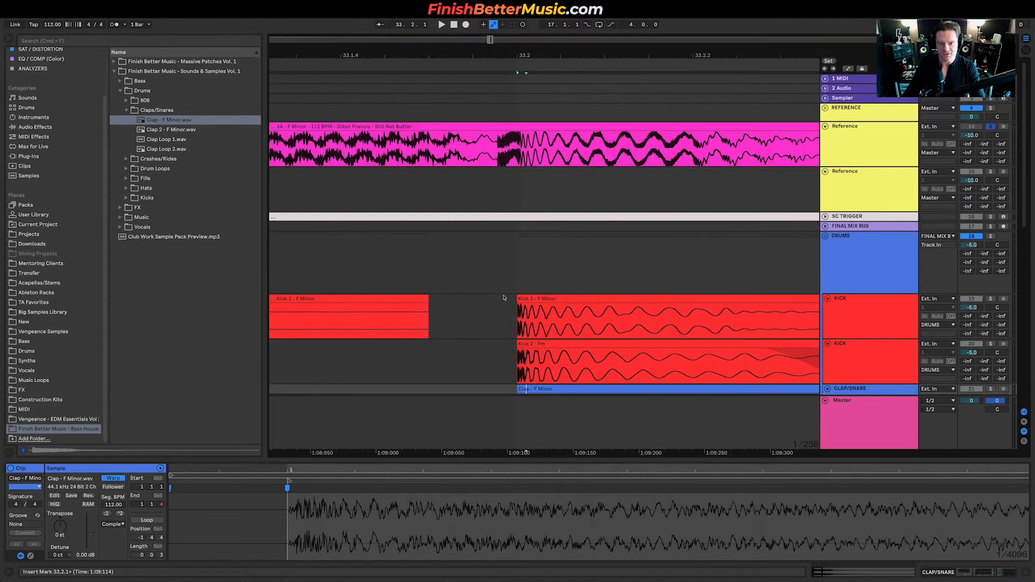
scroll(547, 340, "up", 2)
scroll(548, 339, "up", 1)
left_click_drag(512, 331, 477, 335)
scroll(485, 331, "up", 3)
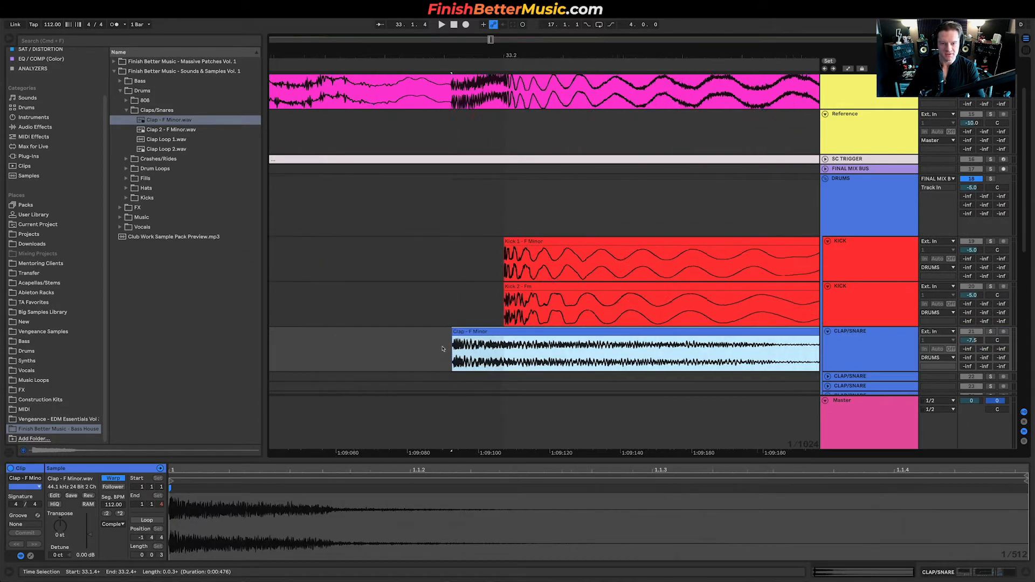
scroll(459, 339, "down", 5)
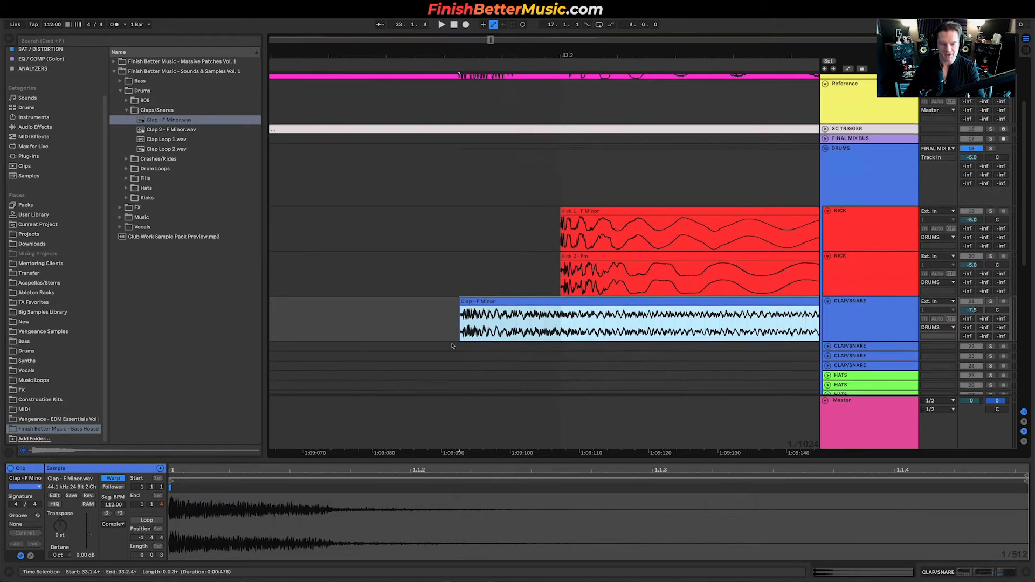
scroll(439, 294, "up", 3)
scroll(439, 294, "down", 5)
scroll(944, 161, "down", 2)
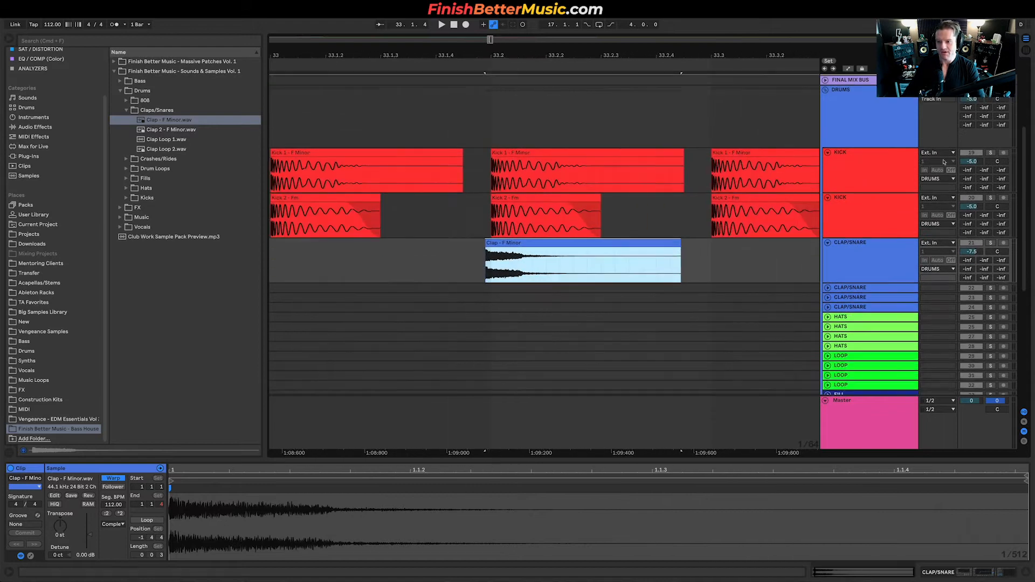
Deactivate the upper KICK track and play the clap with the remaining kick from just before 33.2.
left_click(973, 154)
left_click(429, 256)
key("space")
key("space")
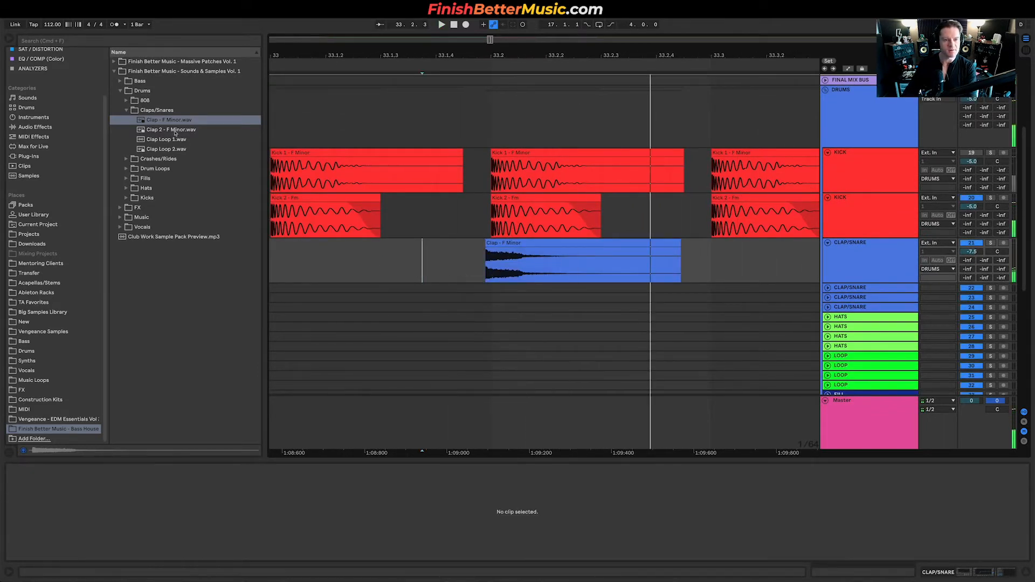
Add Clap 2 - F Minor.wav to the second CLAP/SNARE track, align its attack with the first clap, and play the layers.
left_click(170, 140)
left_click(176, 130)
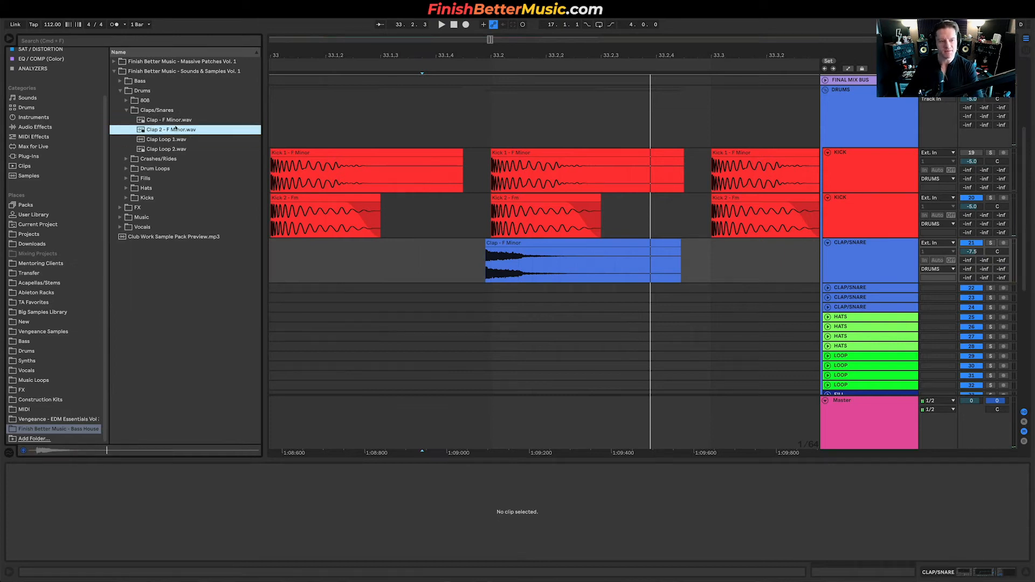
left_click(828, 288)
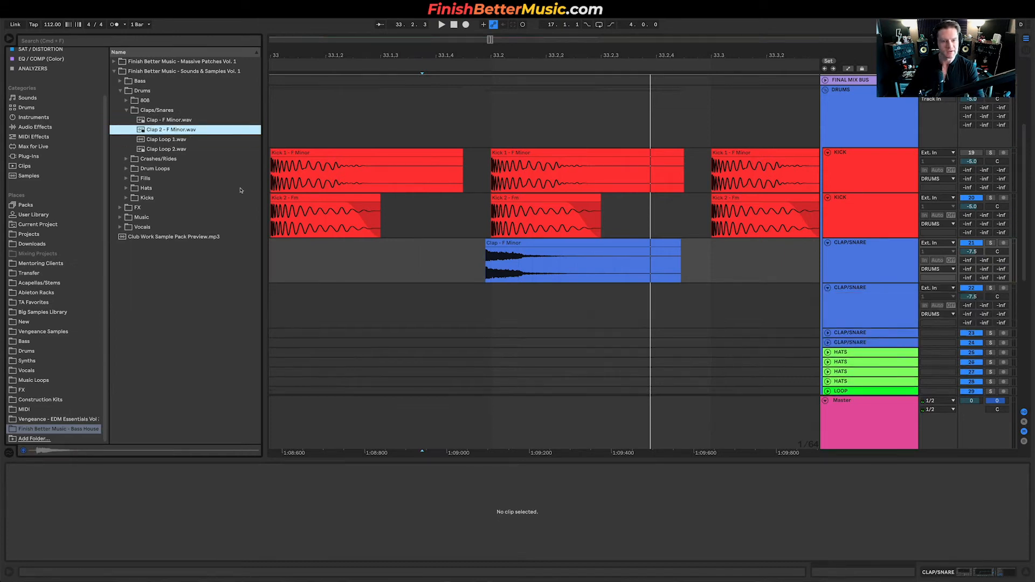
left_click_drag(200, 131, 604, 354)
left_click_drag(338, 229, 470, 294)
scroll(470, 294, "up", 3)
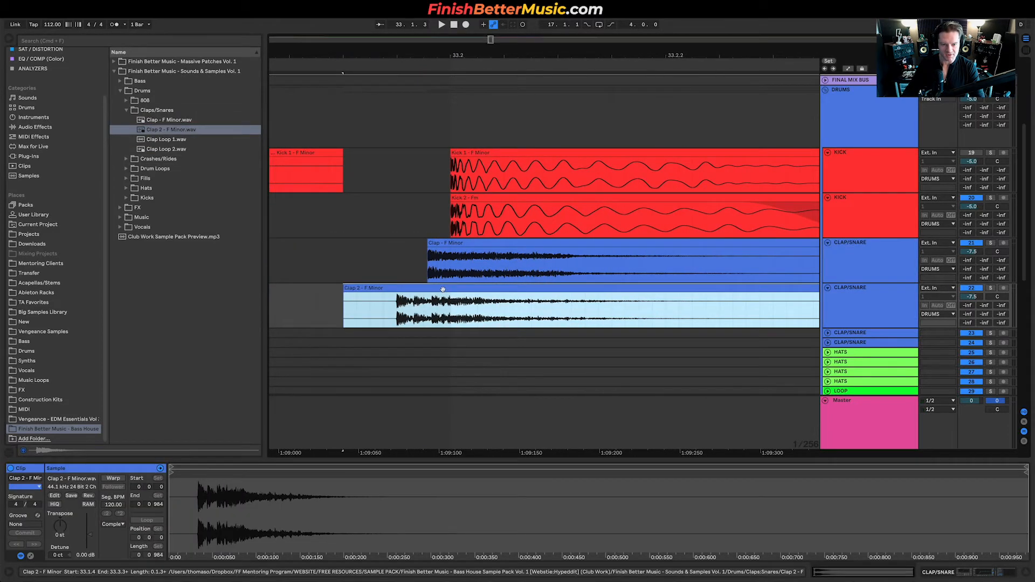
left_click(316, 308)
key("space")
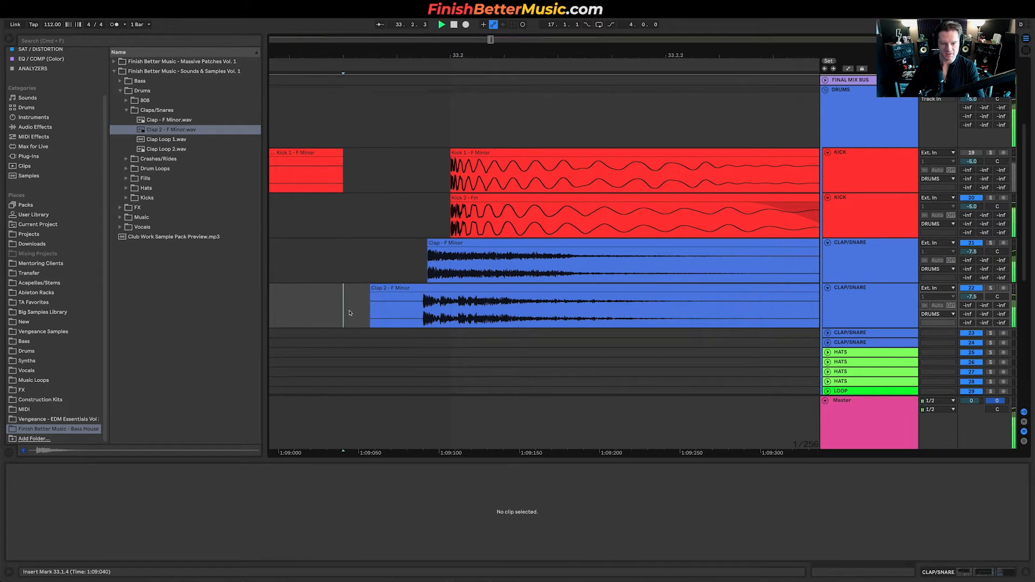
Audition Clap Loop 1.wav, place it at bar 33 on the third CLAP/SNARE track, and unfold that track.
left_click(173, 140)
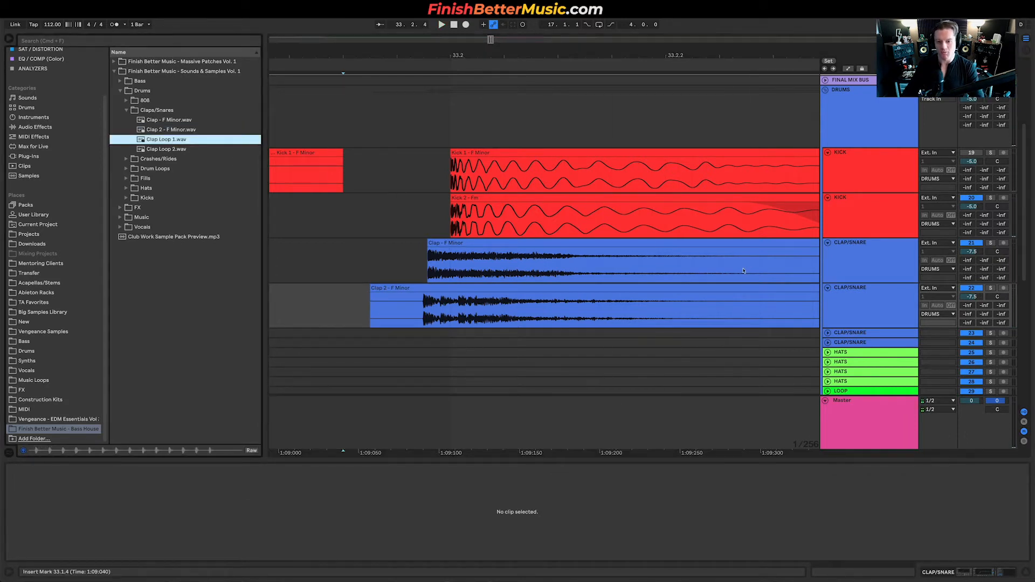
scroll(743, 271, "down", 10)
scroll(737, 270, "right", 1)
left_click_drag(166, 142, 423, 335)
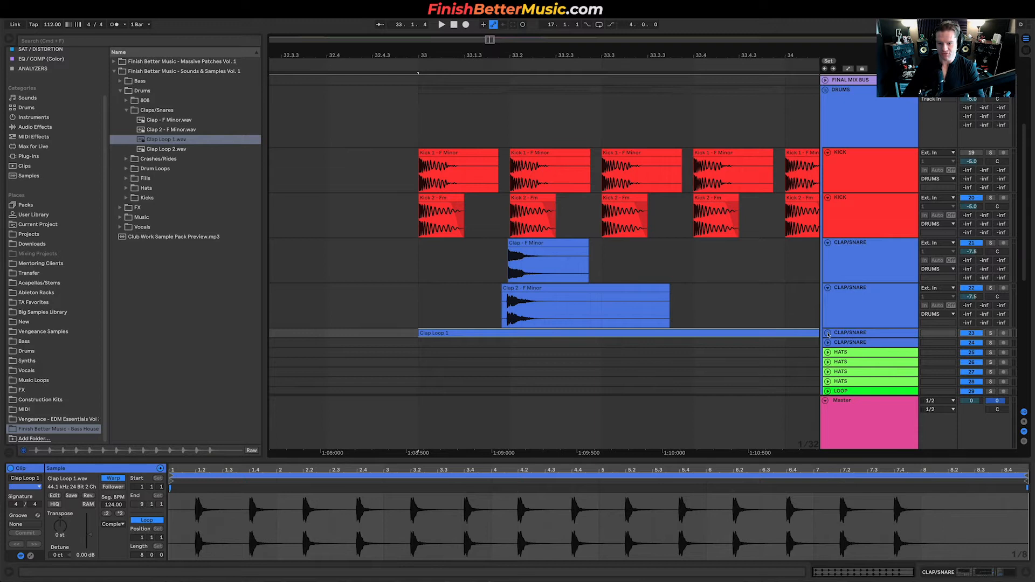
left_click(828, 334)
scroll(690, 325, "down", 3)
Play the three layered claps from 33.1.4 and replay them.
left_click(488, 293)
key("space")
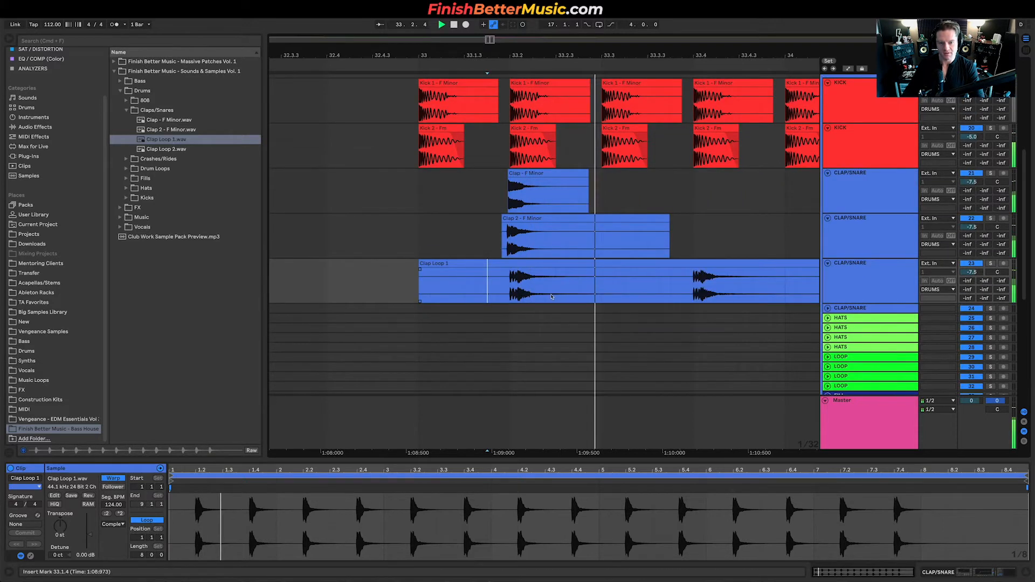
key("space")
key("space")
scroll(521, 286, "right", 4)
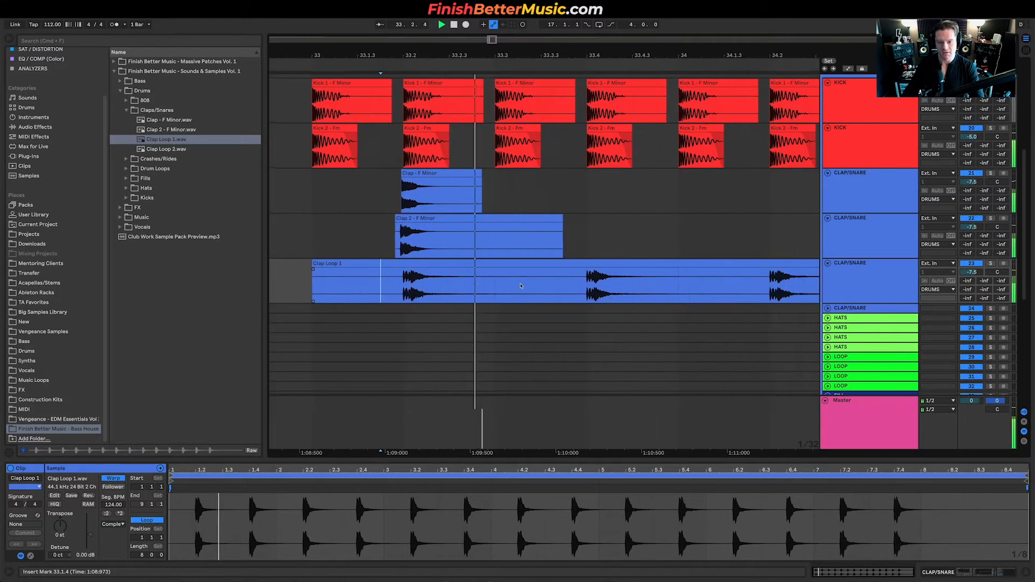
Split the Clap Loop 1 clip at 33.4.1 and delete everything after the split.
scroll(538, 281, "down", 5)
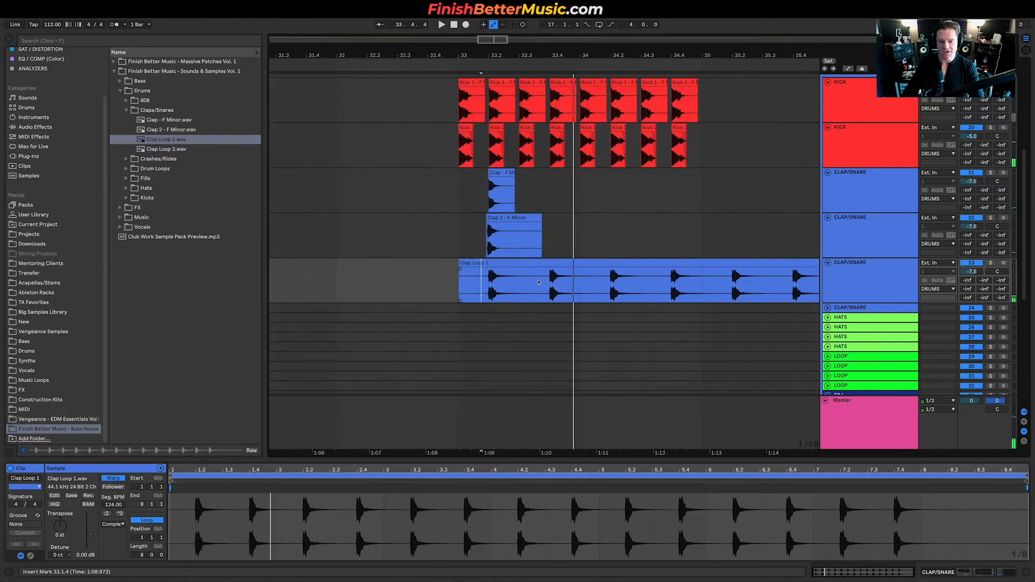
scroll(538, 282, "right", 4)
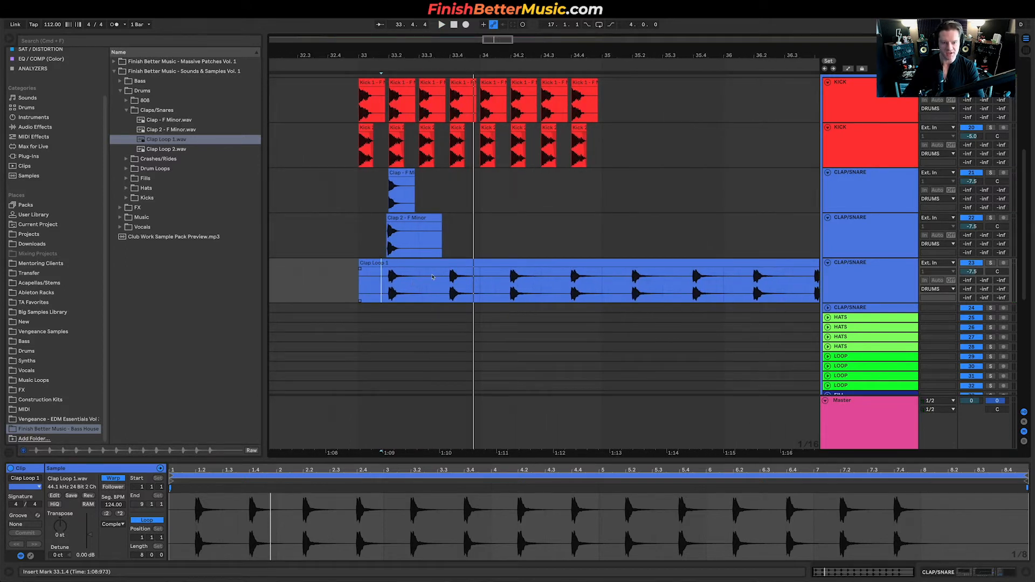
key("super+e")
left_click(478, 262)
key("Delete")
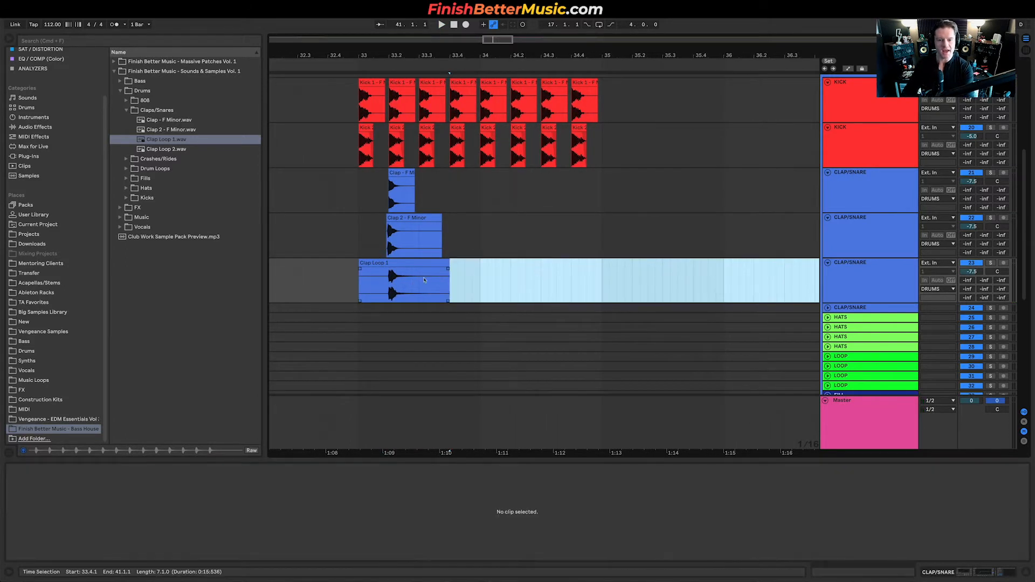
Trim Clap 2 and Clap Loop 1 to end at 33.3 with fade-outs, start Clap Loop 1 at 33.1.4, and play the layers.
left_click(447, 263)
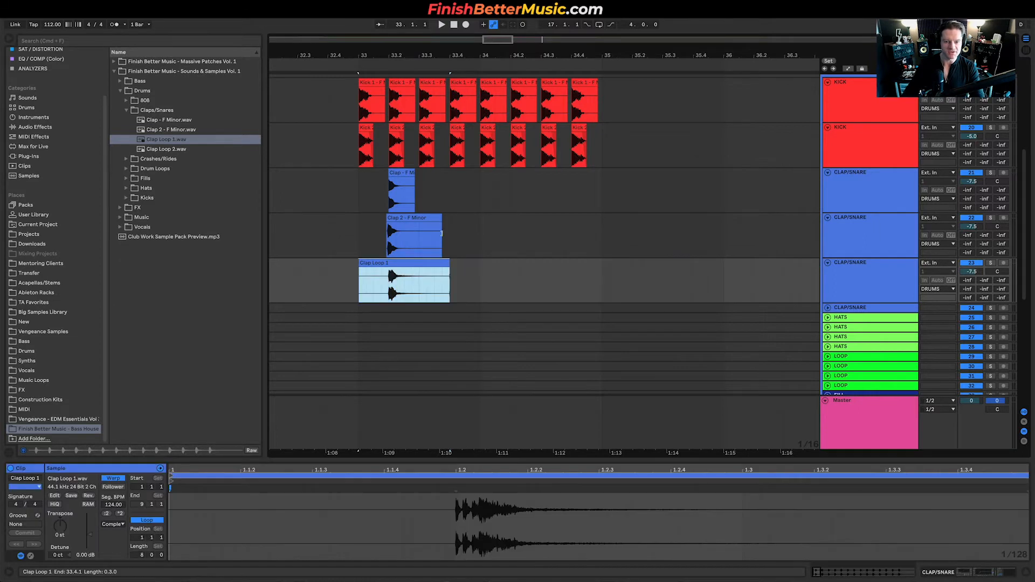
left_click_drag(439, 214, 418, 216)
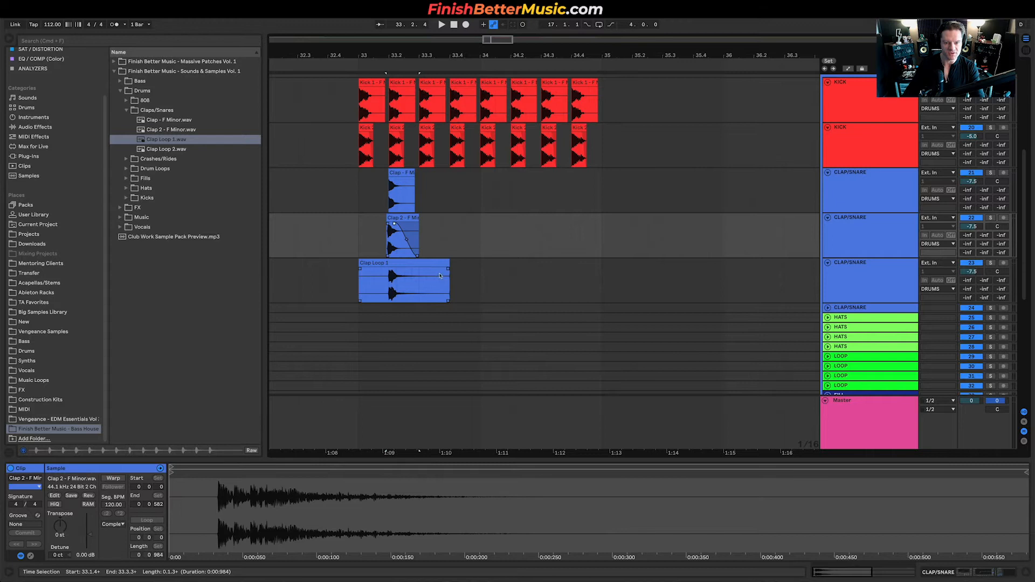
left_click_drag(448, 263, 381, 268)
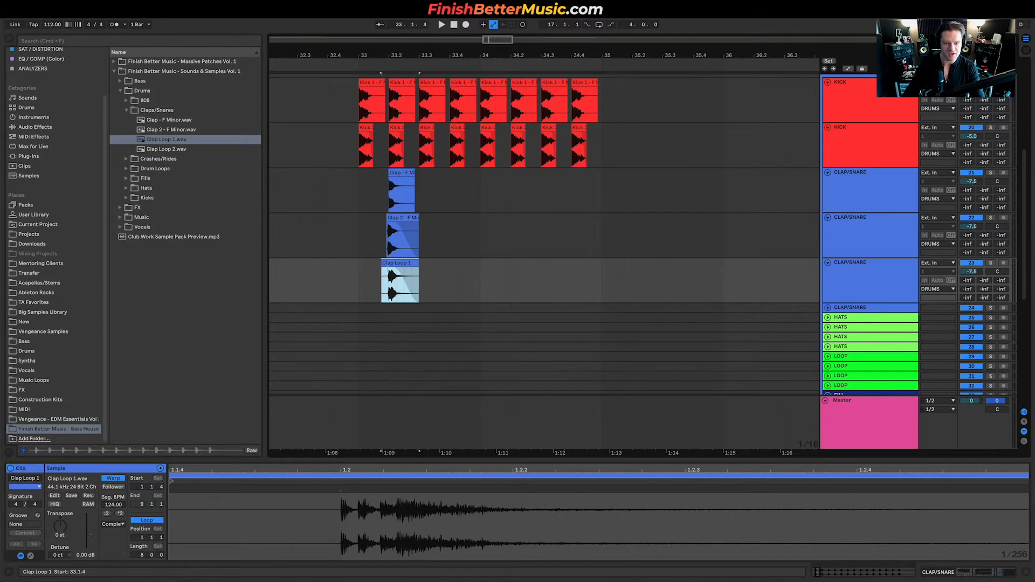
left_click(392, 282)
key("space")
left_click(351, 280)
key("space")
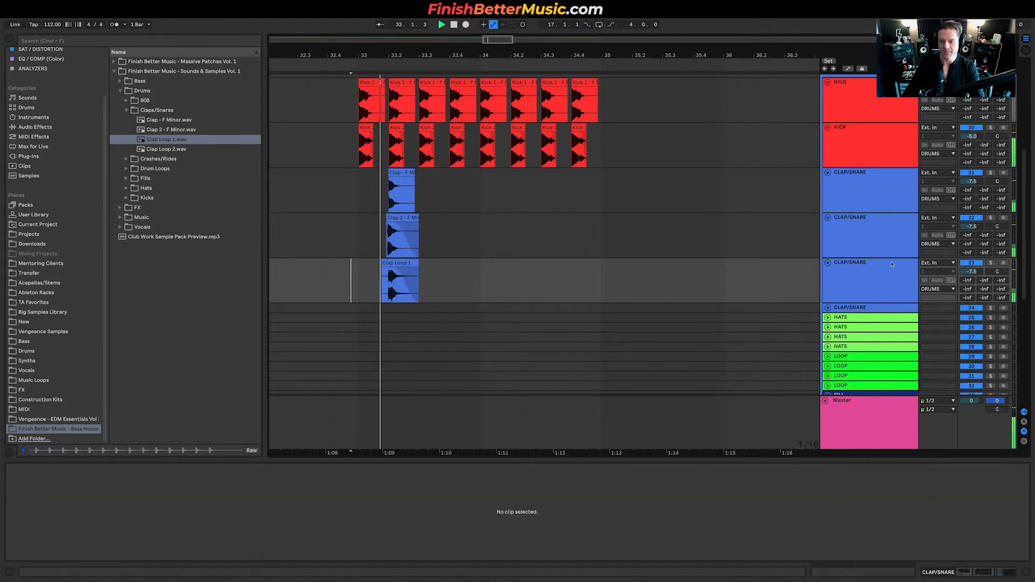
Turn on the third CLAP/SNARE track's Saturator and set its Drive to 5.14 dB while replaying the claps.
key("shift+Tab")
key("space")
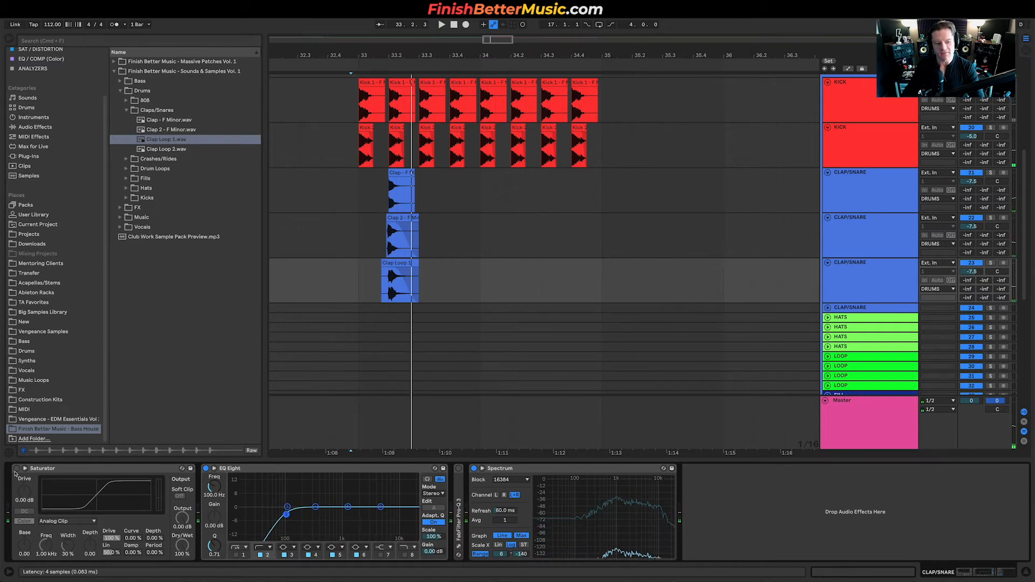
key("space")
left_click_drag(24, 484, 24, 478)
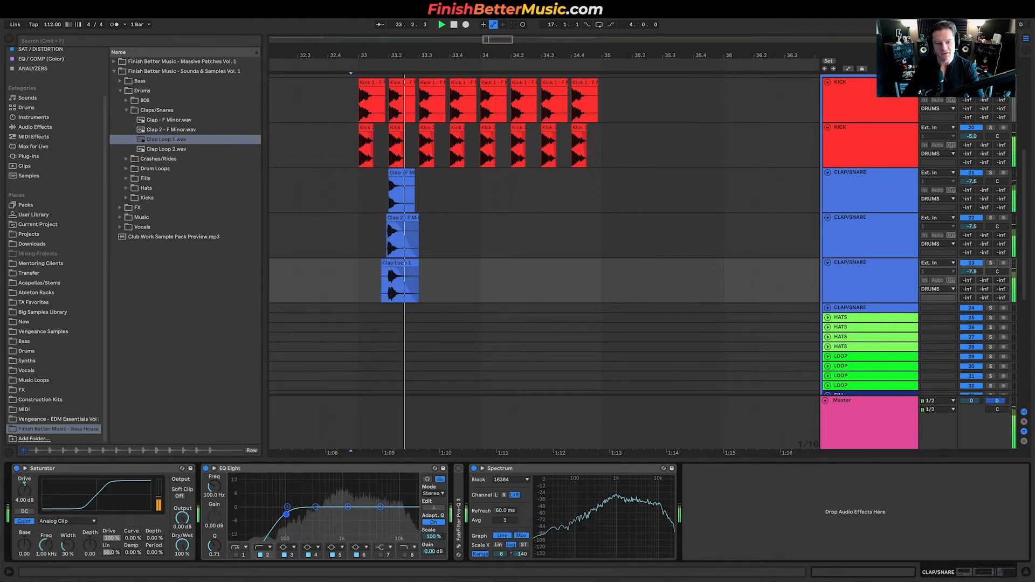
key("space")
key("space")
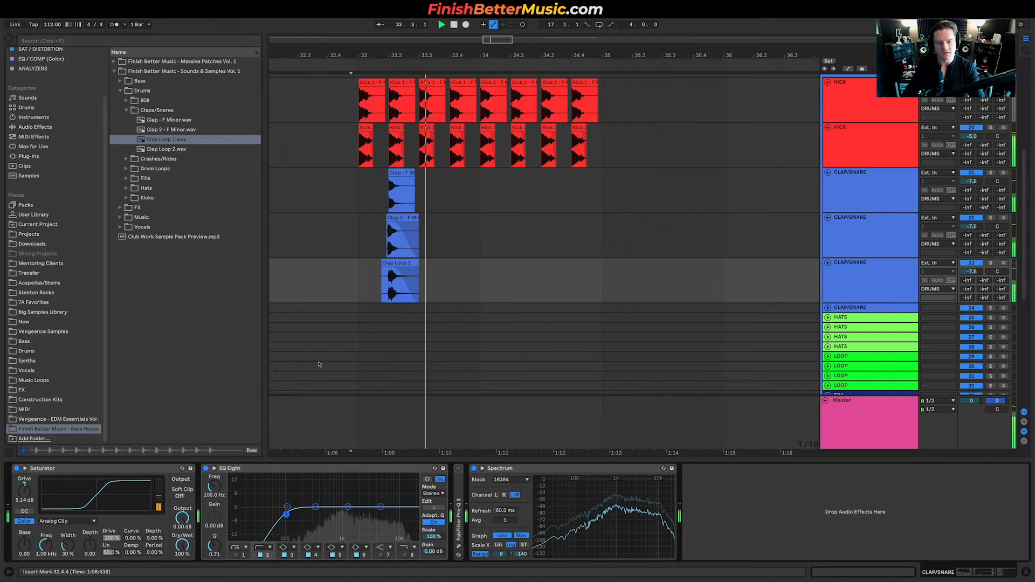
key("space")
key("space")
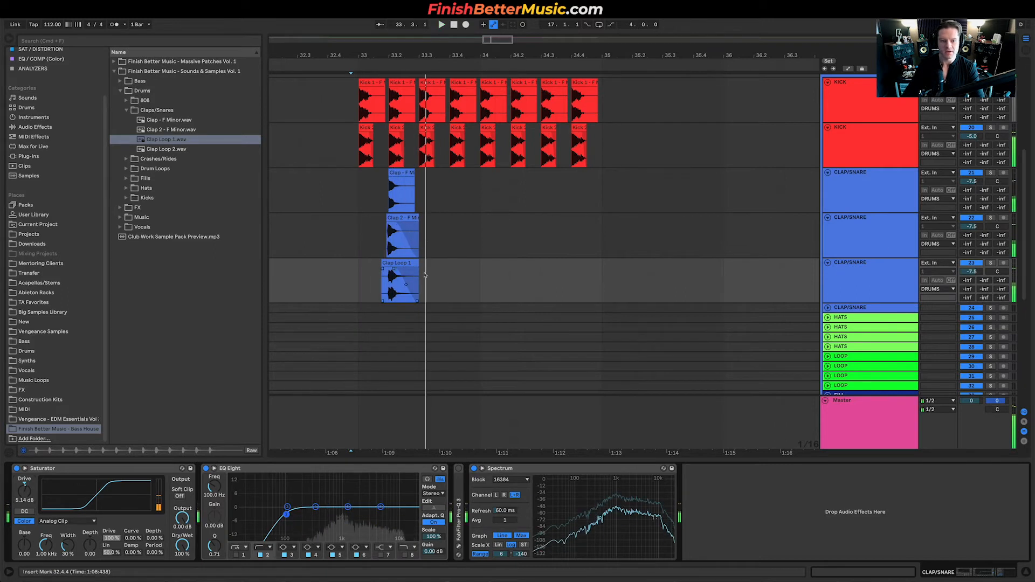
Duplicate the three clap layers from 33.1.1 to 33.3.1 three times and play the last repeat.
left_click_drag(358, 184, 421, 280)
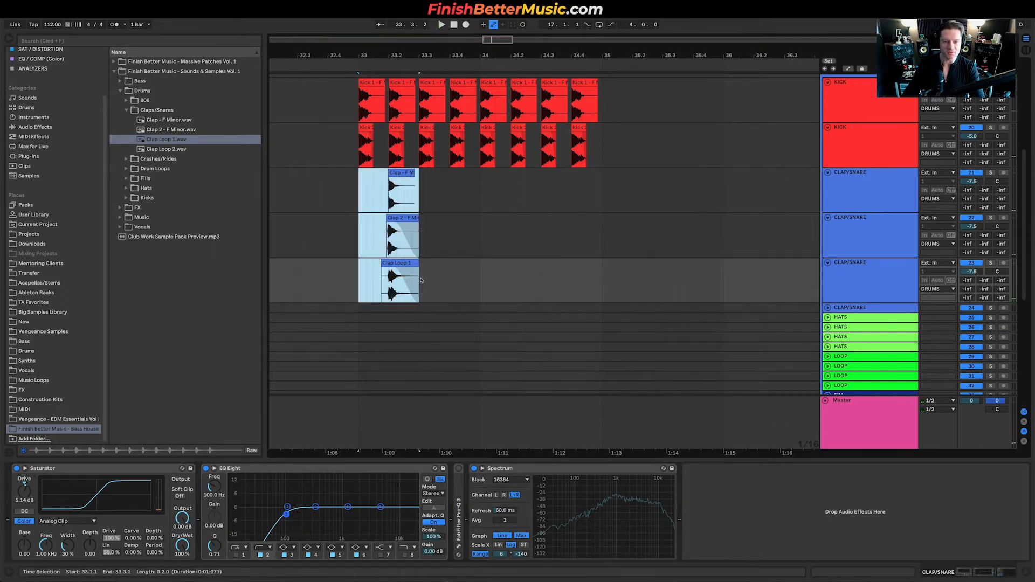
key("super+d")
key("super+d")
key("super+d")
left_click(624, 273)
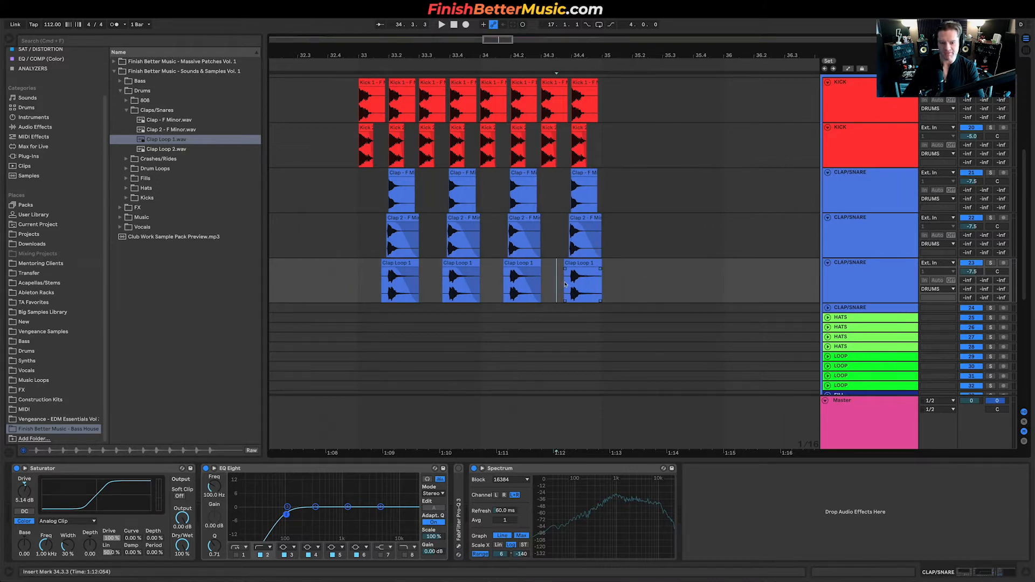
key("space")
key("space")
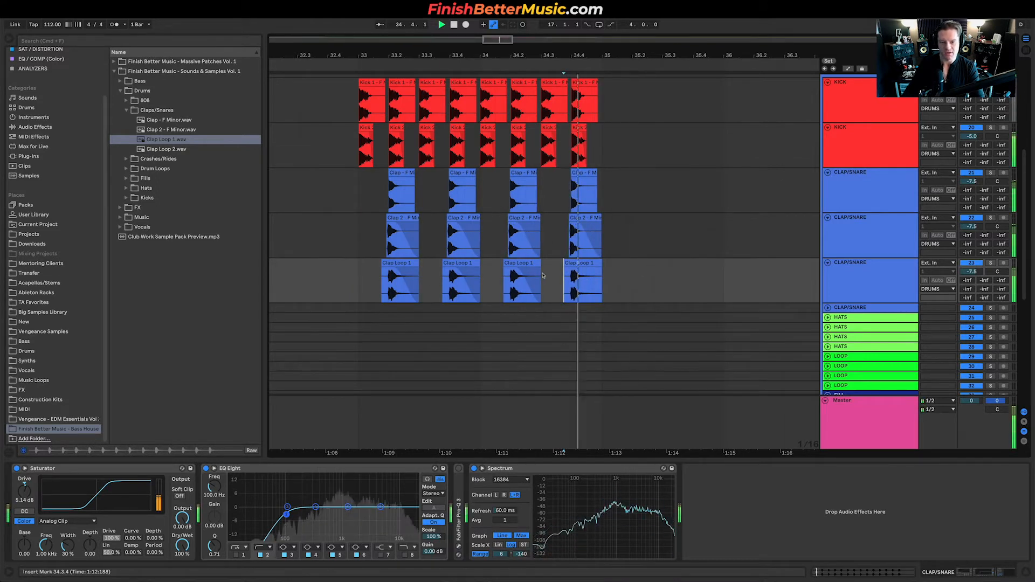
Solo the upper Reference track and listen to it from 33.3.4, from 33.2.2 and from 33.2.1.
scroll(495, 163, "up", 8)
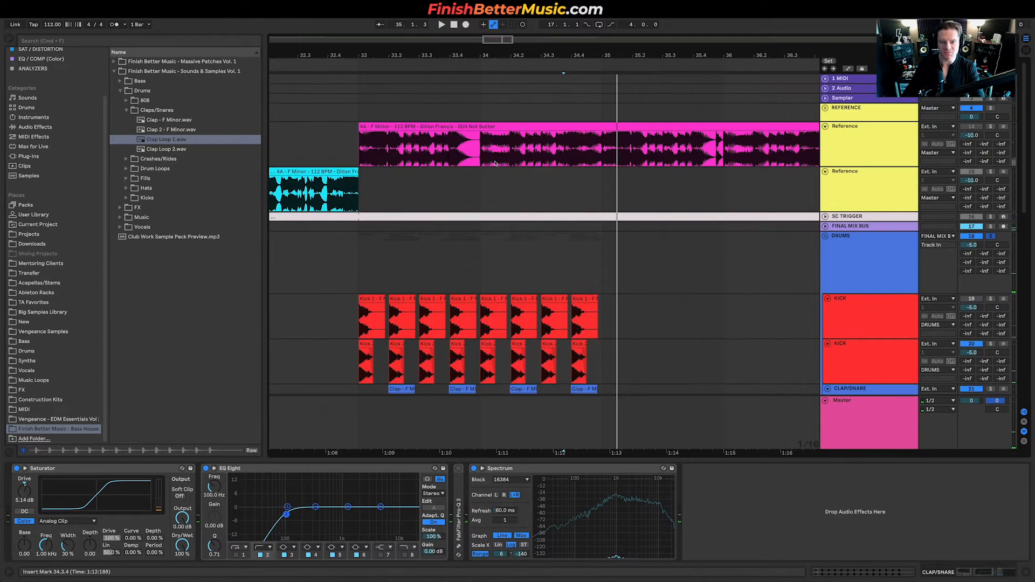
left_click(443, 154)
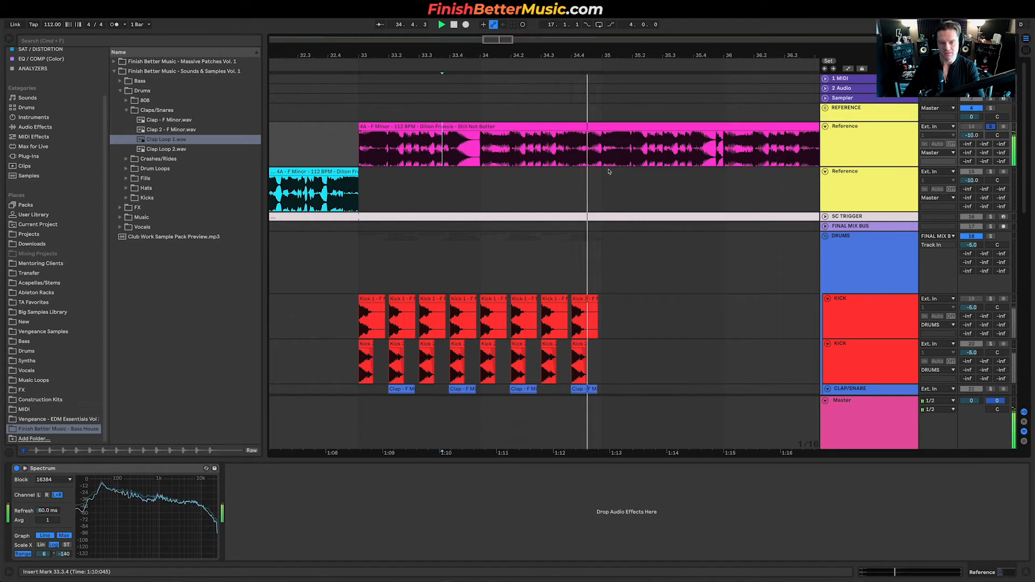
key("space")
key("space")
left_click(395, 148)
left_click(394, 148)
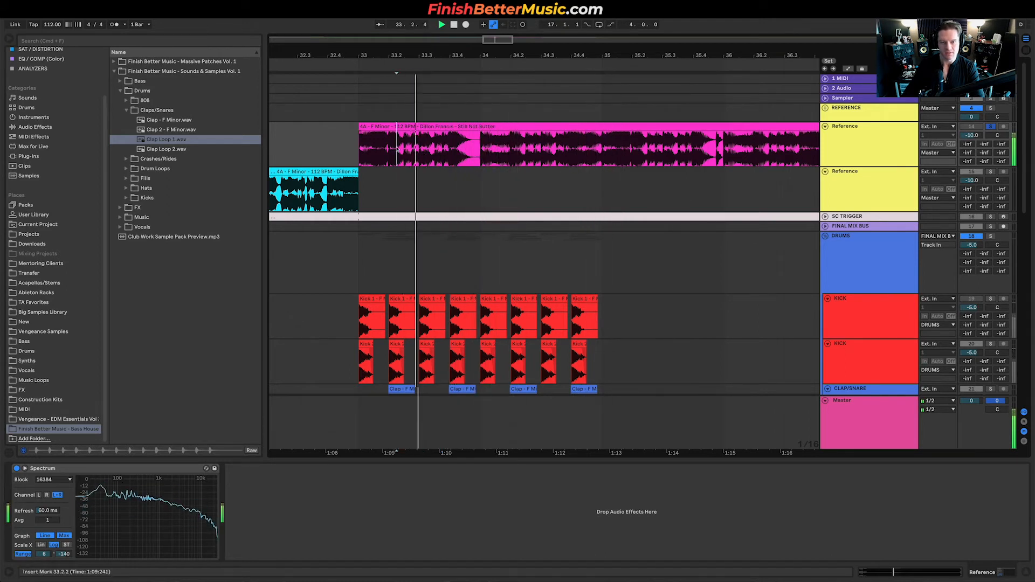
left_click(391, 148)
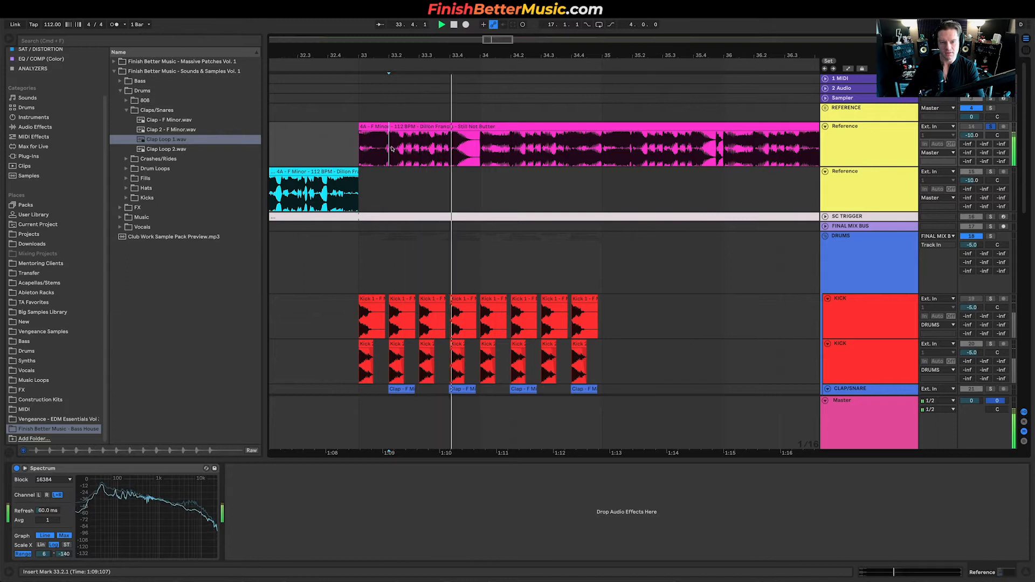
scroll(446, 186, "down", 5)
scroll(446, 186, "down", 2)
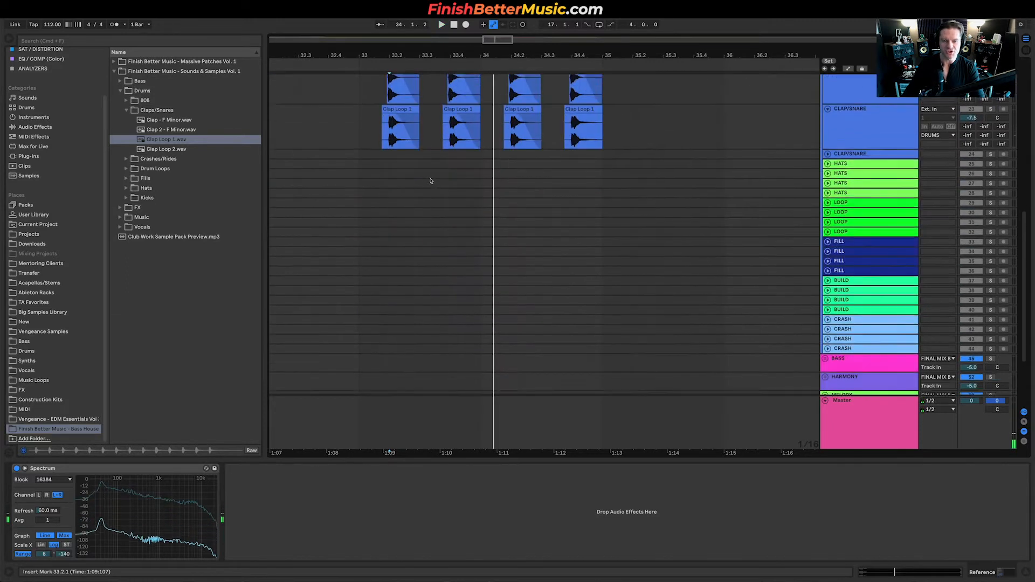
Play the drums from 33.1.1 and lower the third CLAP/SNARE track's volume to -10.0 dB.
left_click(467, 174)
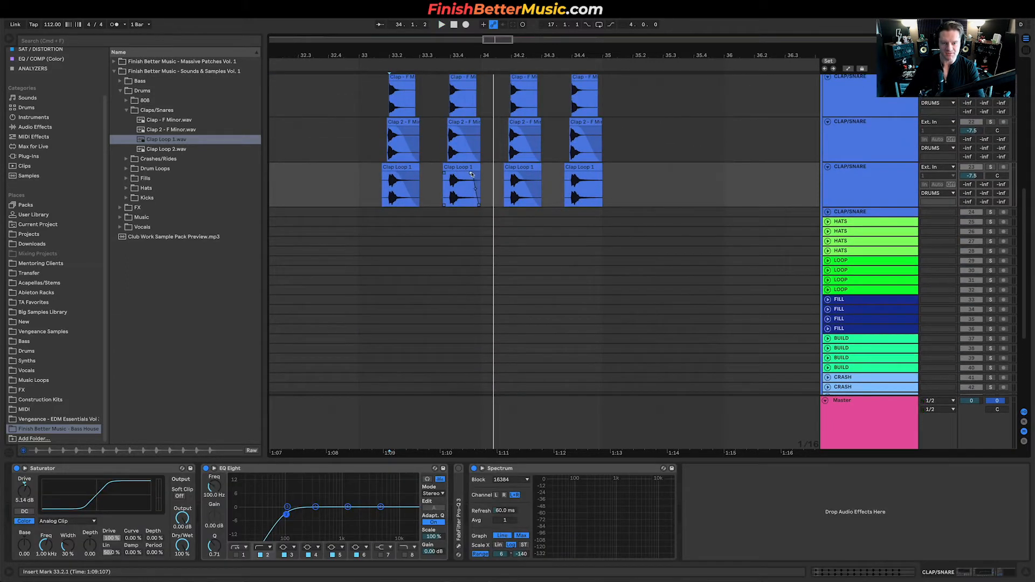
left_click(364, 187)
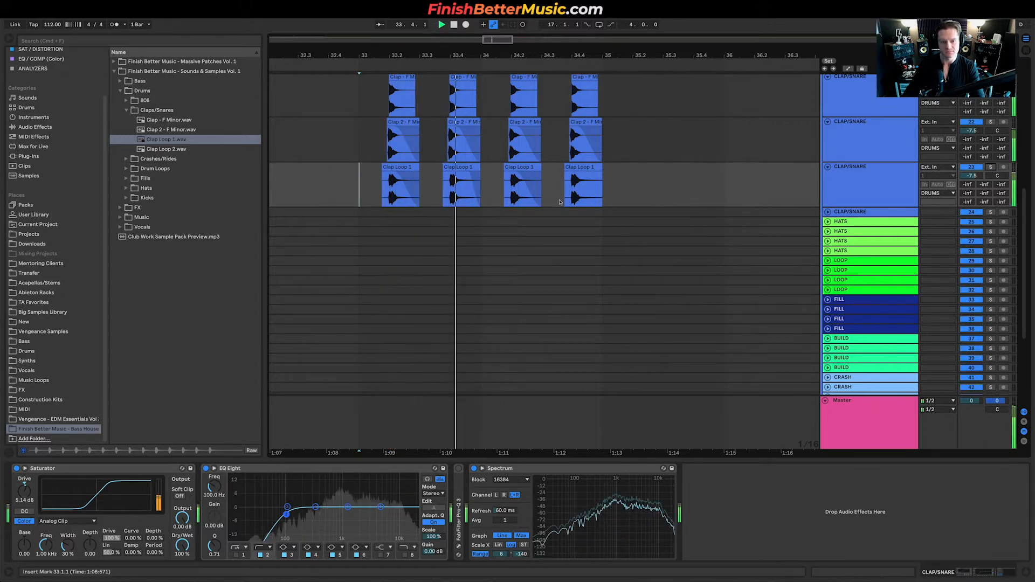
left_click_drag(972, 176, 972, 186)
key("space")
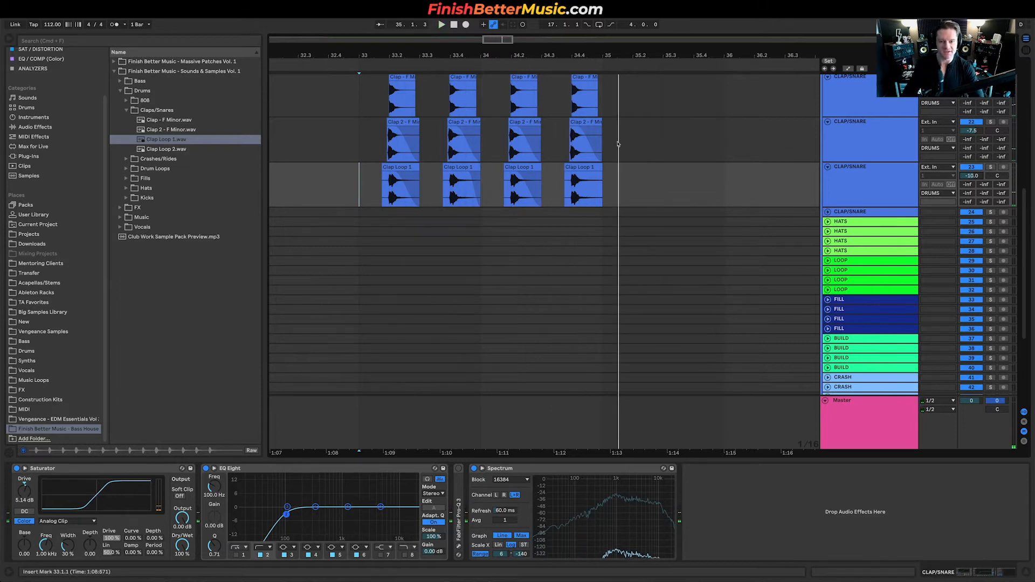
Solo the upper Reference track and listen to it from 33.1.1, from 38.1.1 and from 41.1.1.
scroll(610, 147, "up", 4)
scroll(610, 147, "up", 4)
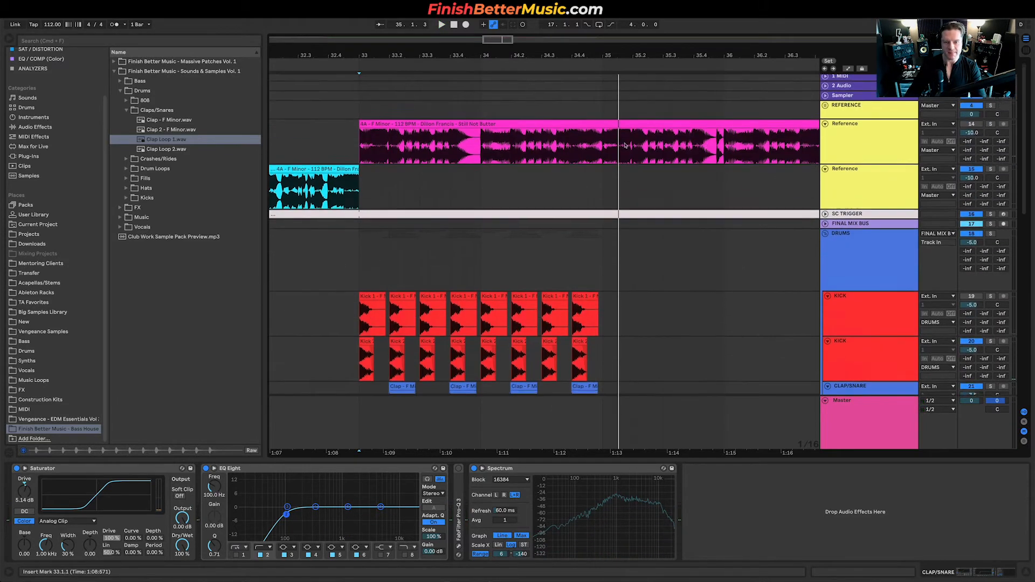
left_click(991, 126)
key("space")
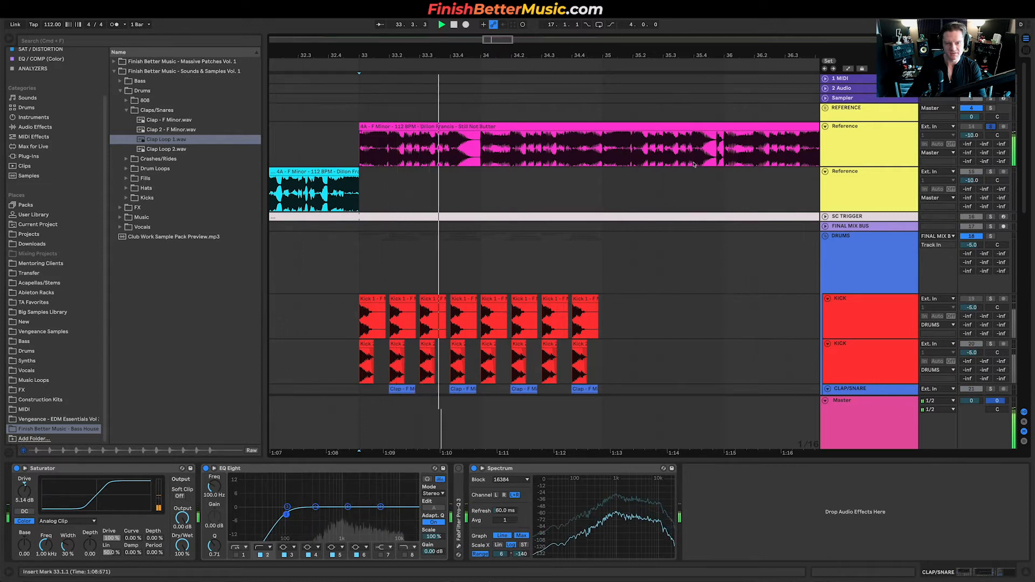
scroll(610, 168, "down", 5)
key("space")
left_click(739, 152)
key("space")
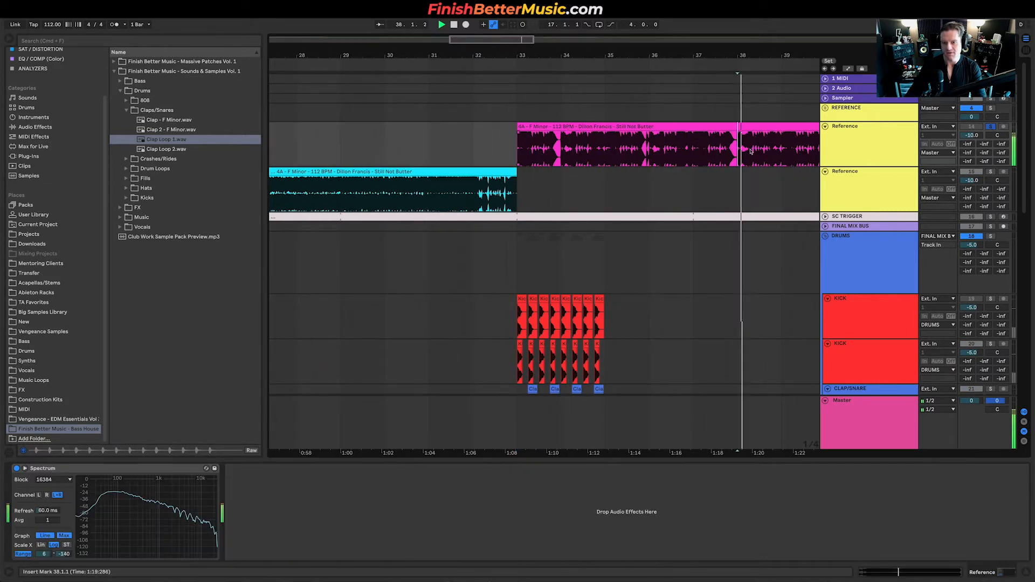
scroll(740, 152, "right", 4)
left_click(761, 152)
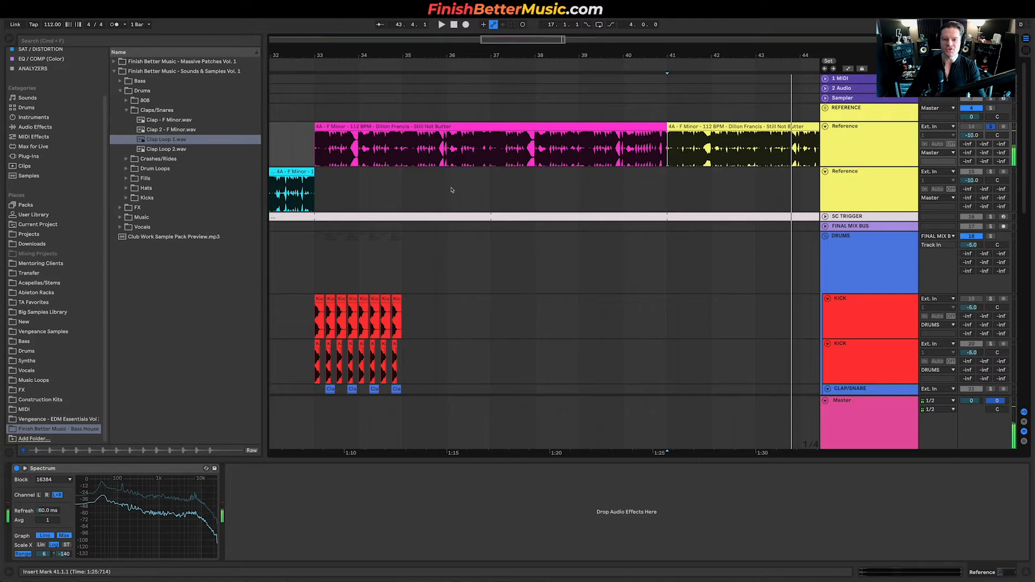
Fold all the individual tracks inside the DRUMS group.
scroll(483, 181, "down", 8)
scroll(483, 181, "left", 5)
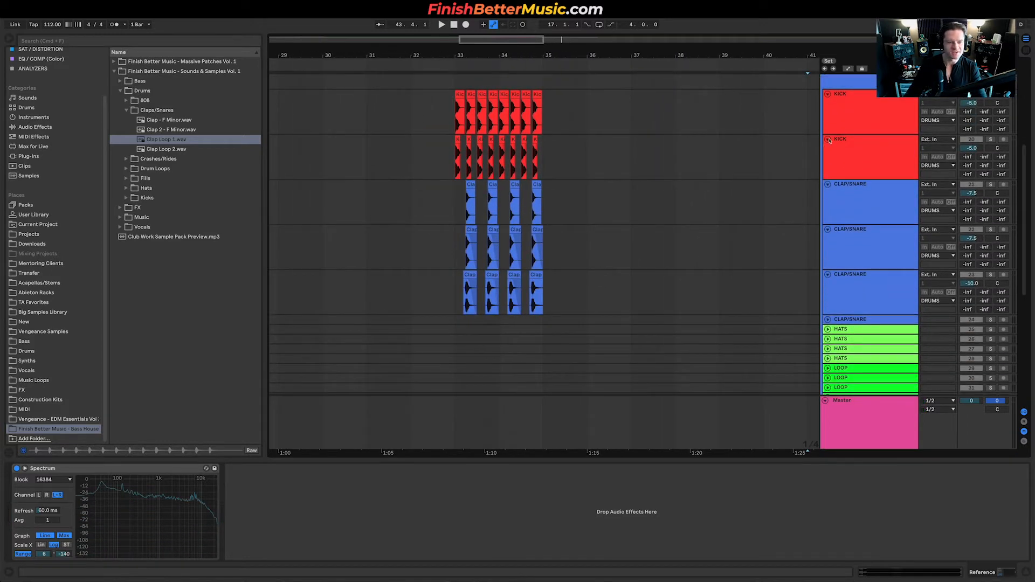
left_click(828, 139, "alt")
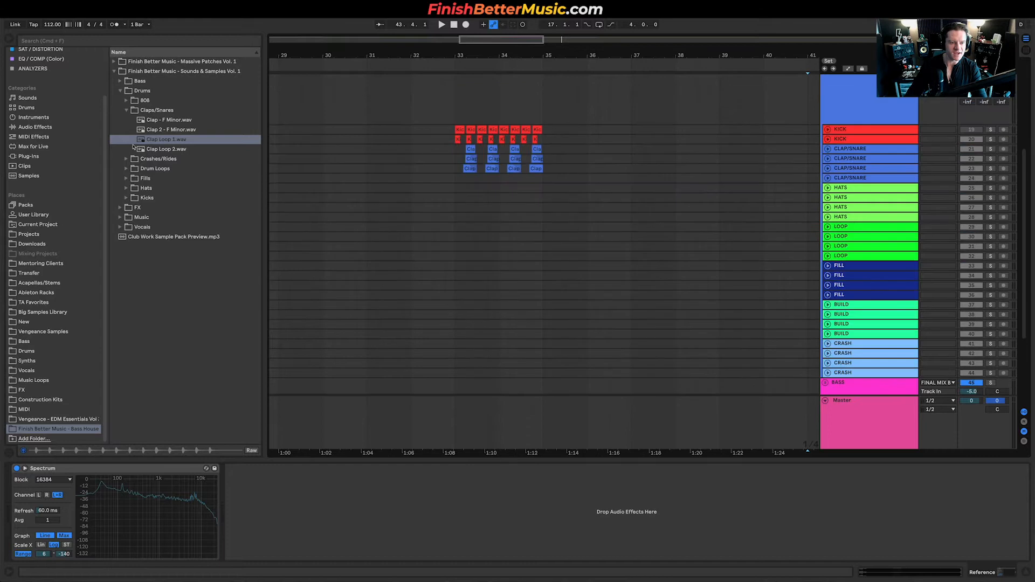
Audition the samples in the Drum Loops folder from Drum Loop 2 to Drum Loop 5 (Trap), returning to Drum Loop 4 (Werid).
left_click(156, 169)
left_click(172, 148)
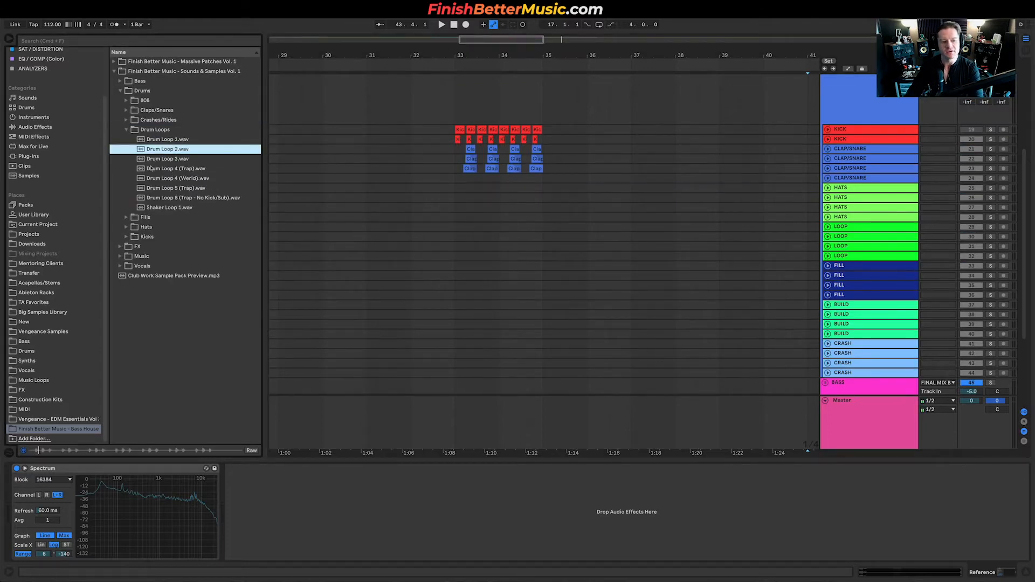
key("Down")
key("Down")
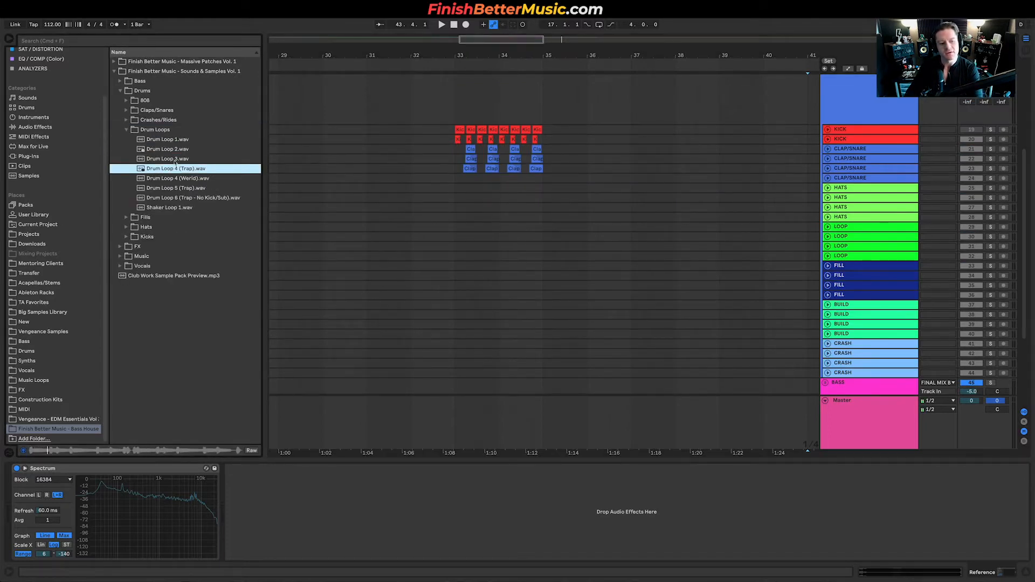
key("Down")
key("Down")
key("Up")
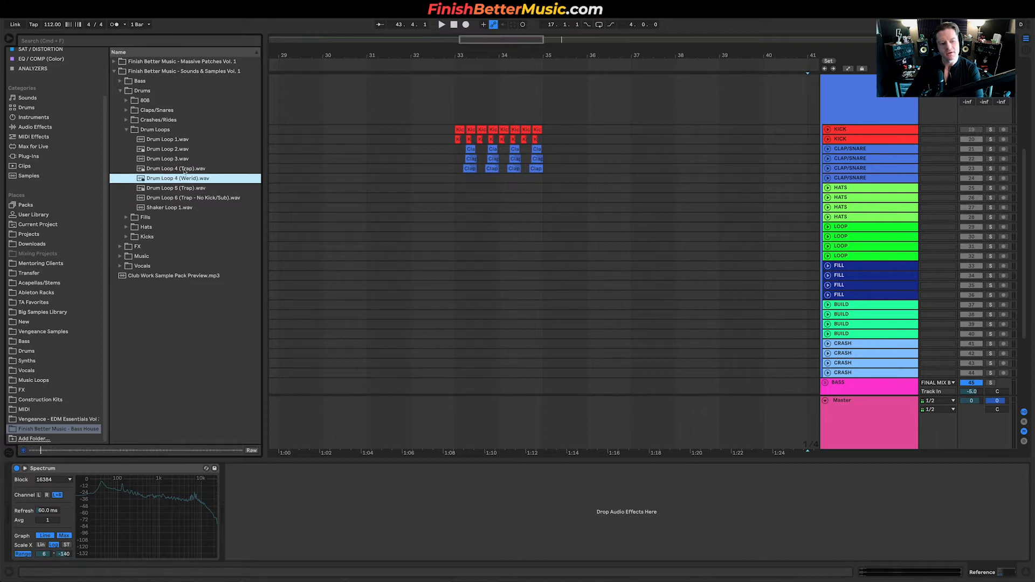
Place Drum Loop 4 (Werid) at 33.1.1 on the first HATS track and play it with the DRUMS group soloed.
left_click(828, 187)
left_click_drag(154, 183, 459, 200)
key("space")
scroll(1005, 121, "up", 3)
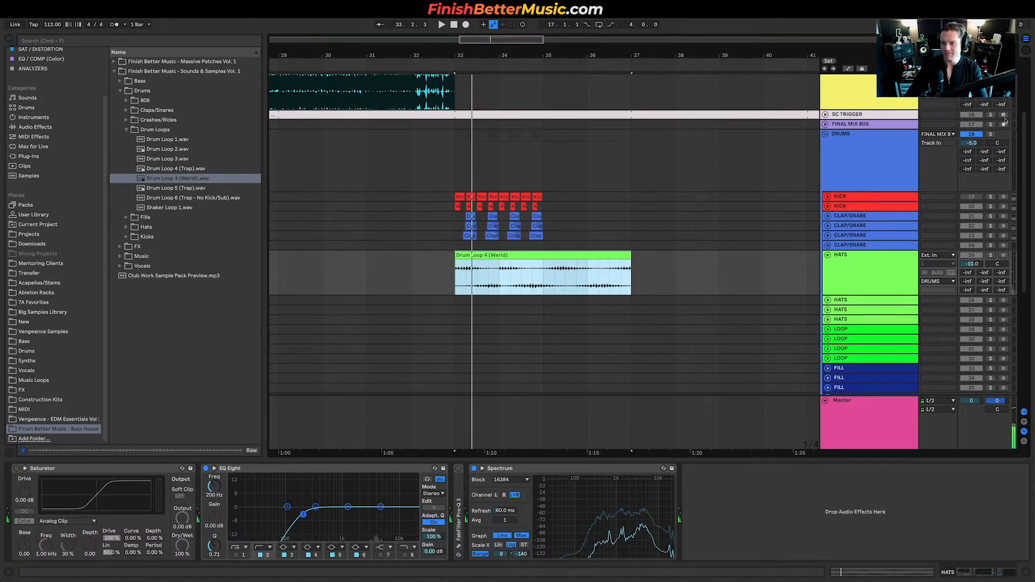
left_click(991, 134)
key("space")
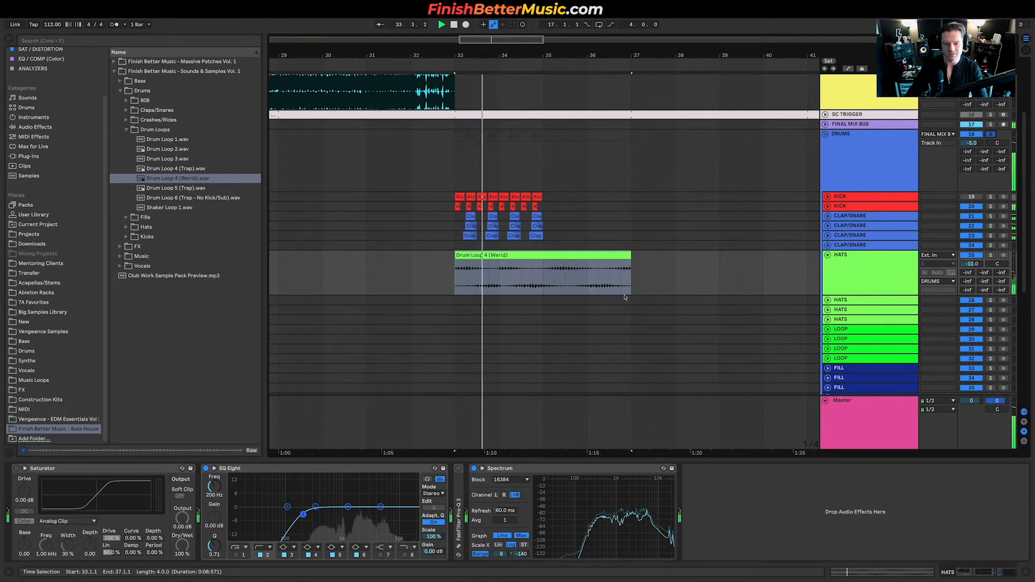
key("space")
Move the Drum Loop 4 (Werid) clip to 37.1.1 and audition Shaker Loop 1 and Drum Loop 6 (Trap - No Kick/Sub).
left_click_drag(544, 264, 721, 264)
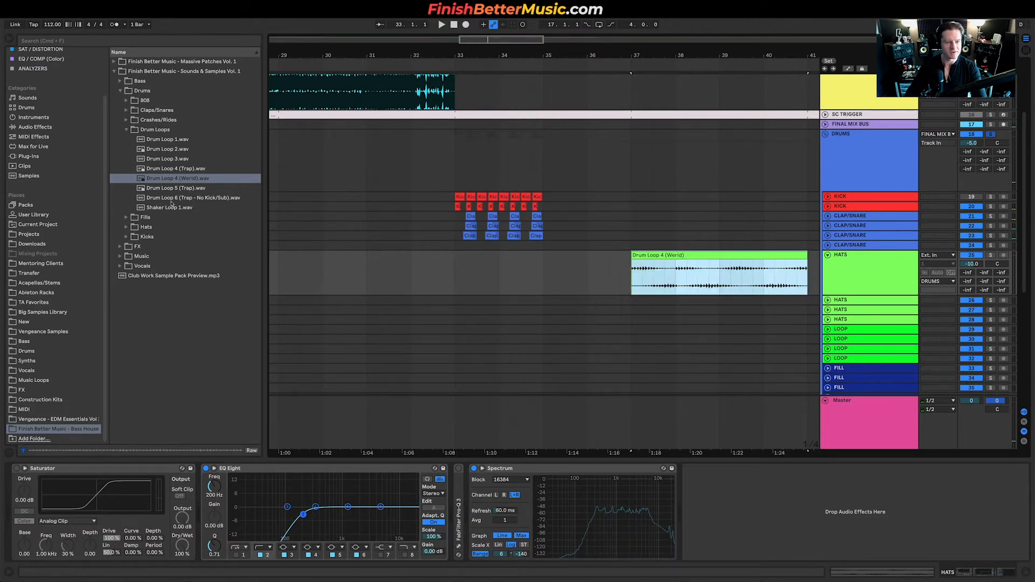
left_click(174, 208)
key("Up")
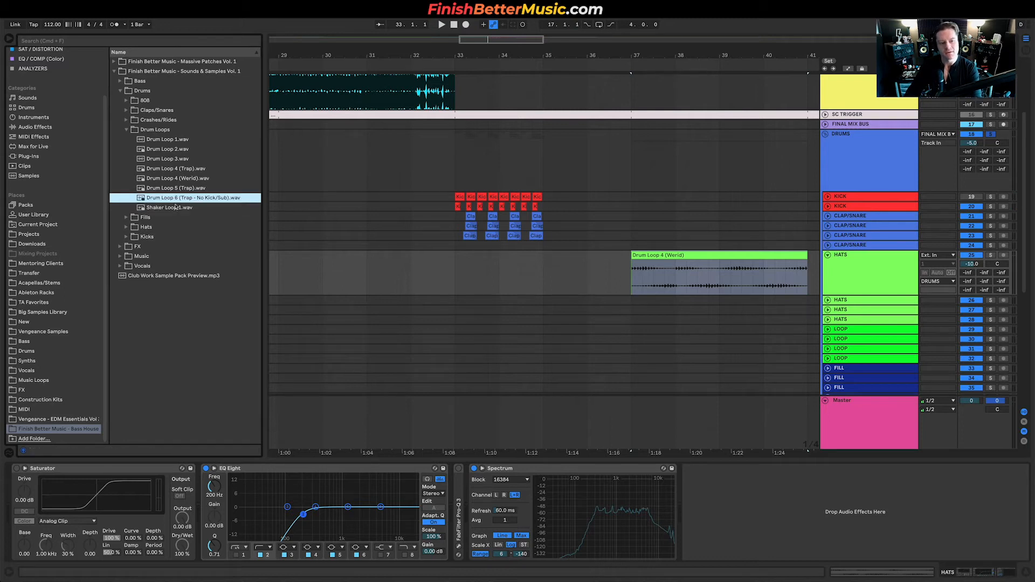
key("space")
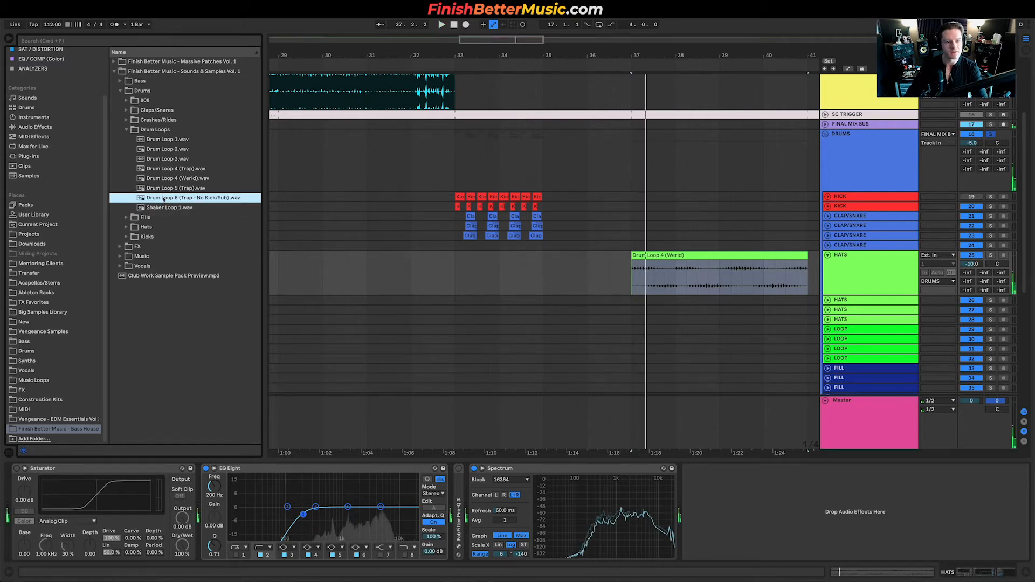
Try Drum Loop 6 (Trap - No Kick/Sub) at 33.1.1 on the first HATS track against the kicks and claps, and delete it.
left_click(169, 199)
left_click_drag(168, 201, 468, 274)
key("space")
key("space")
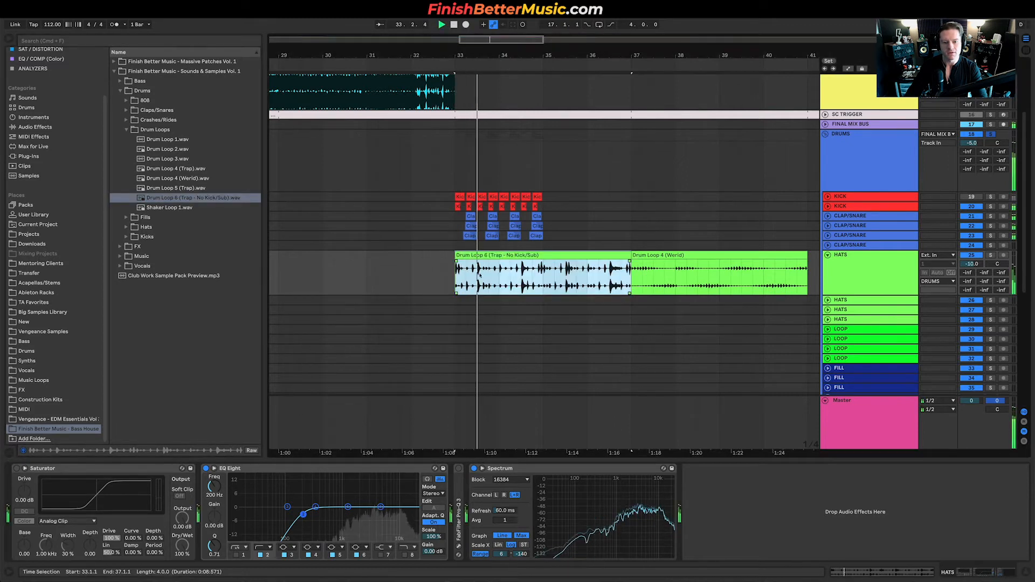
key("space")
key("space")
key("space")
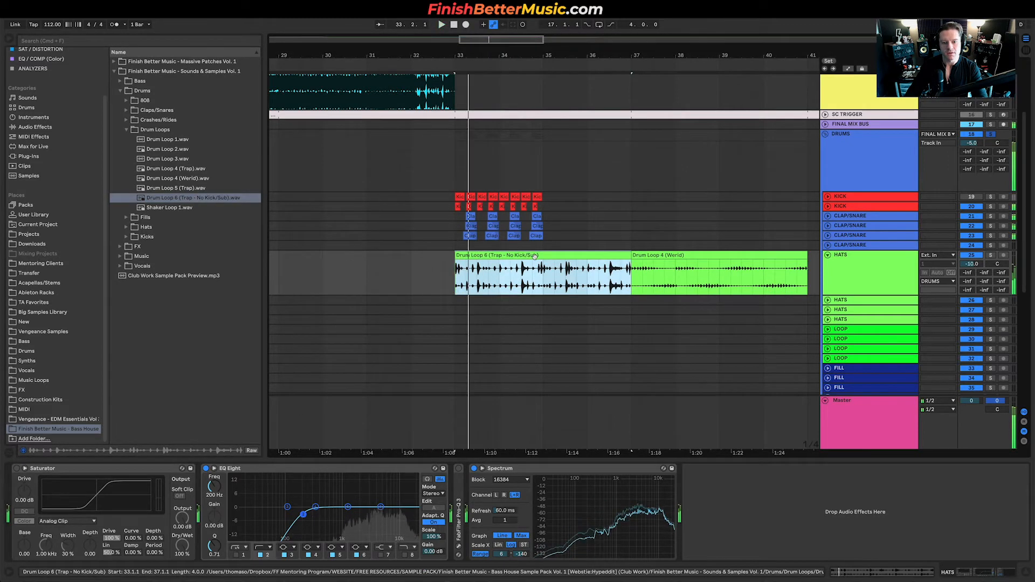
key("Delete")
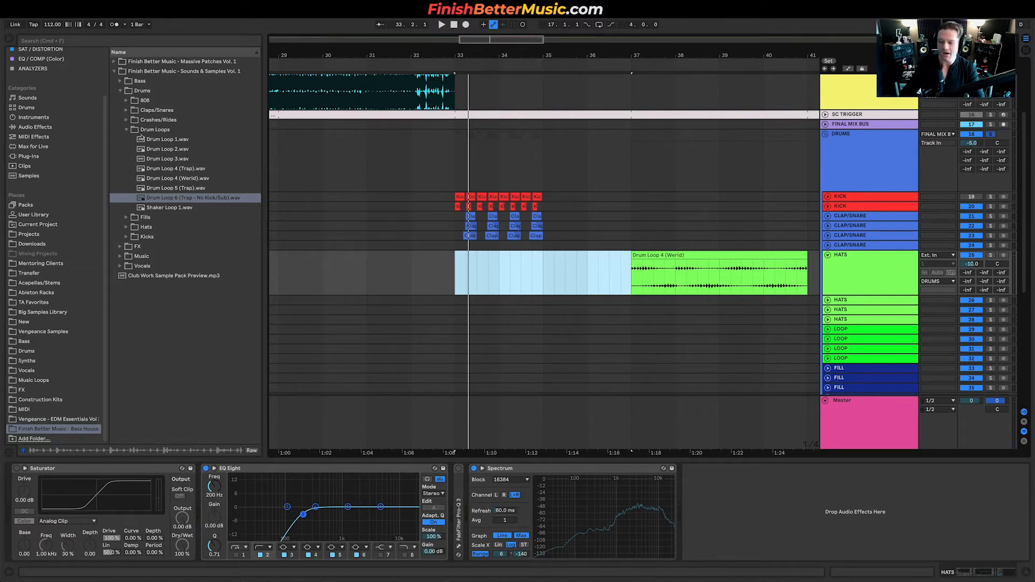
Collapse the Drum Loops folder, the first HATS track and the DRUMS group, and unfold the BASS group.
left_click(126, 129)
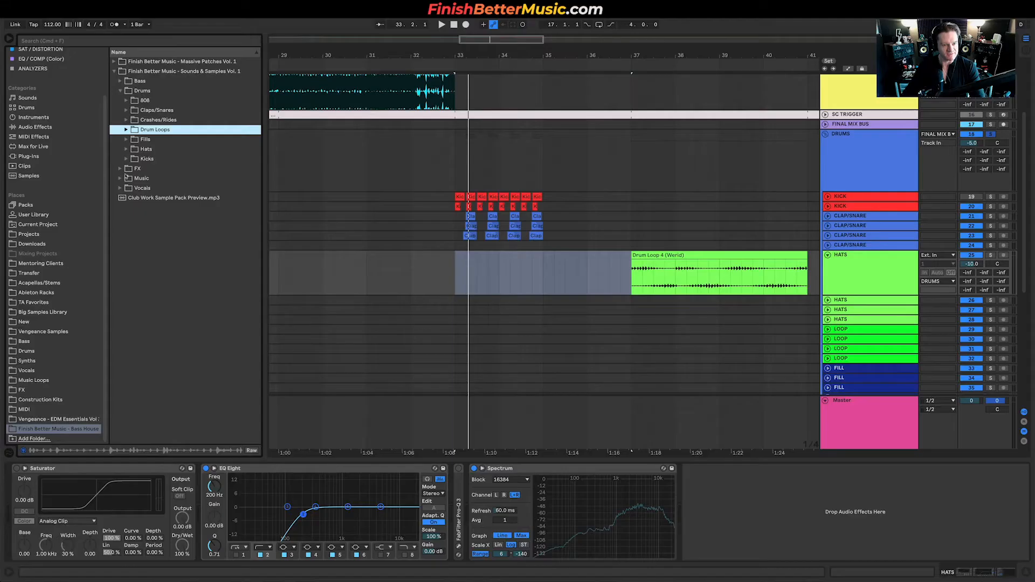
scroll(931, 136, "up", 4)
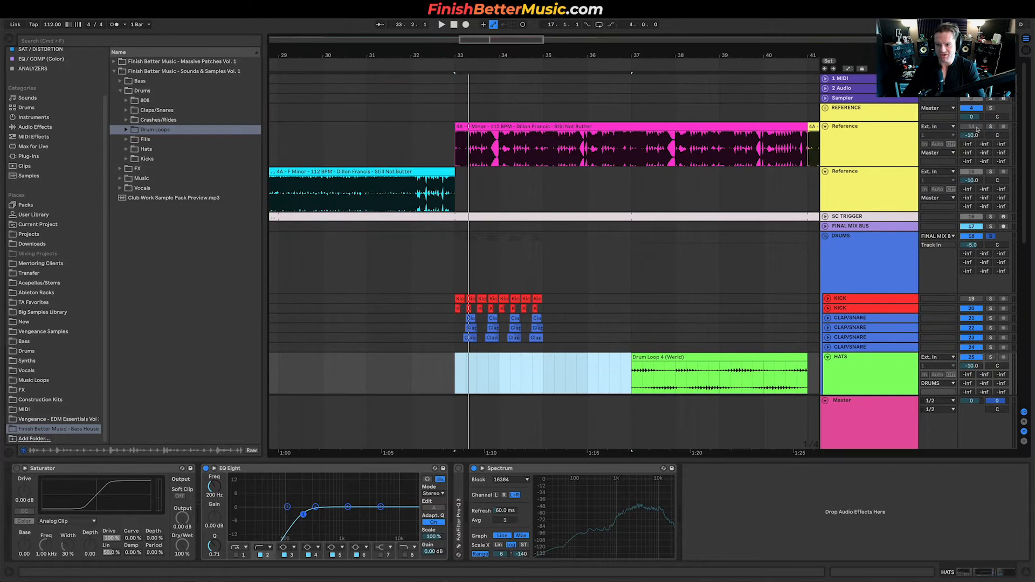
scroll(605, 264, "down", 3)
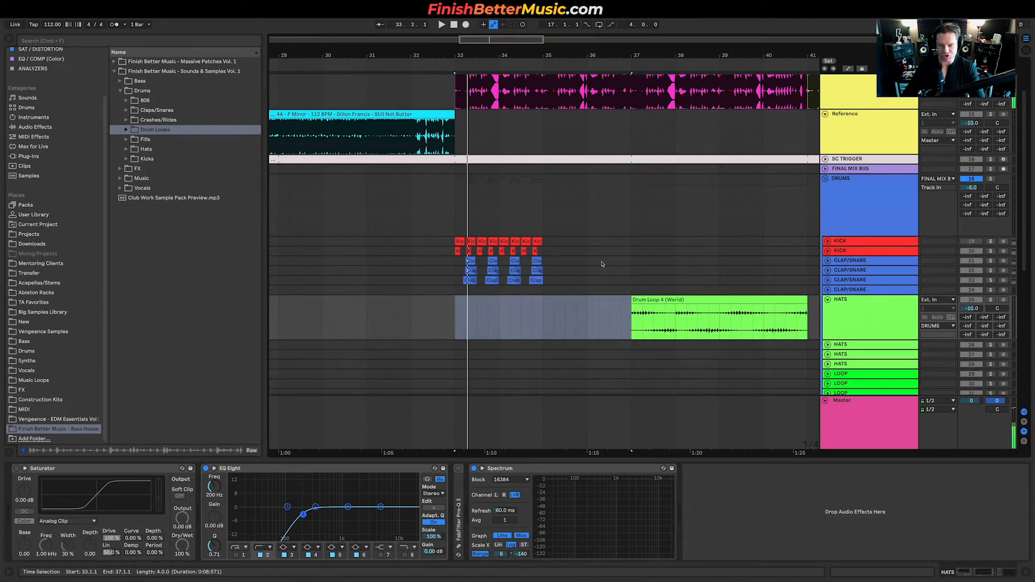
left_click(827, 273)
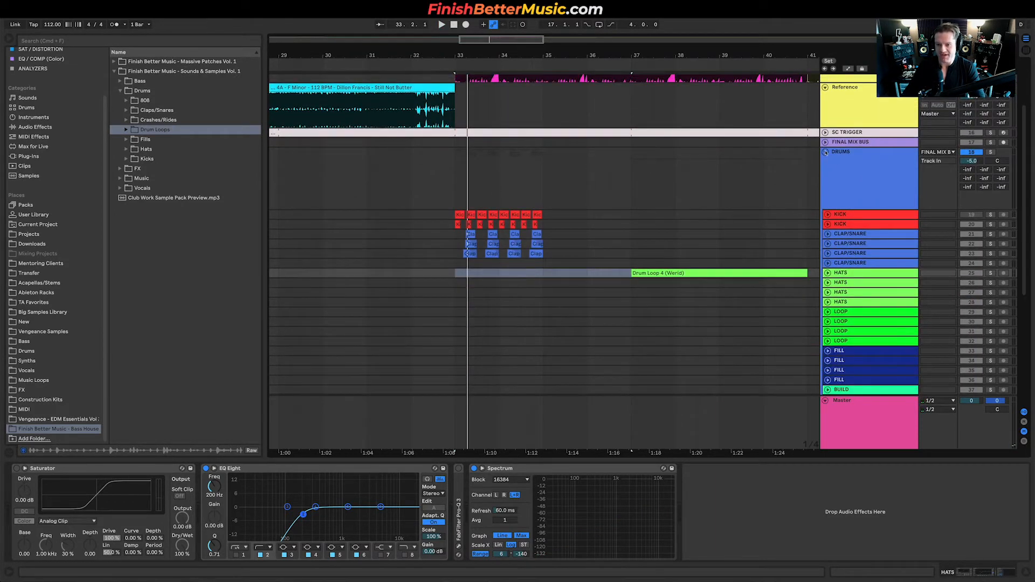
left_click(825, 152)
left_click(839, 199)
left_click(825, 197)
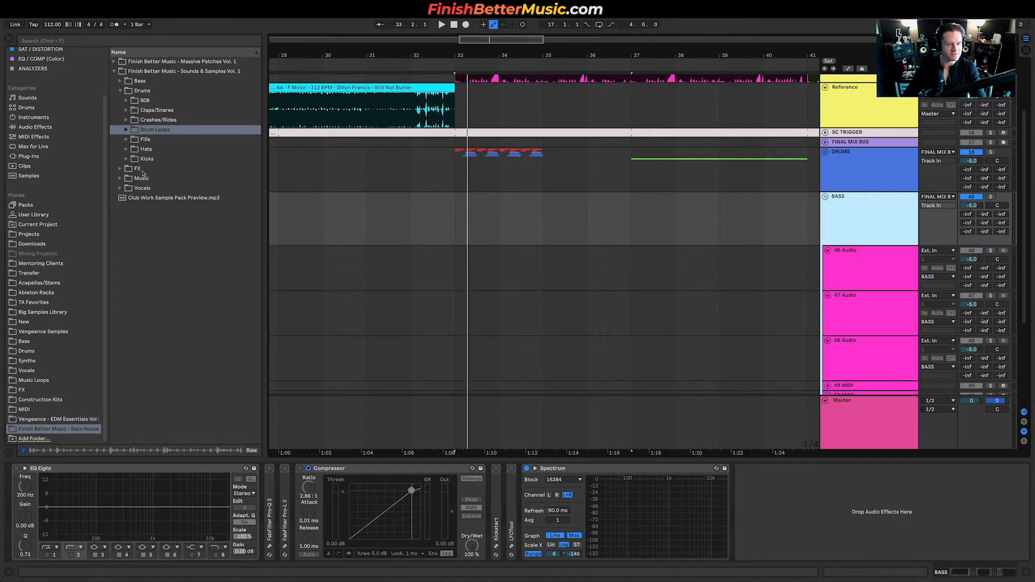
Open the Bass Shots folder and audition the bass one-shots from Bass 1 - F.wav through Bass 18 - Fm.wav.
left_click(148, 83)
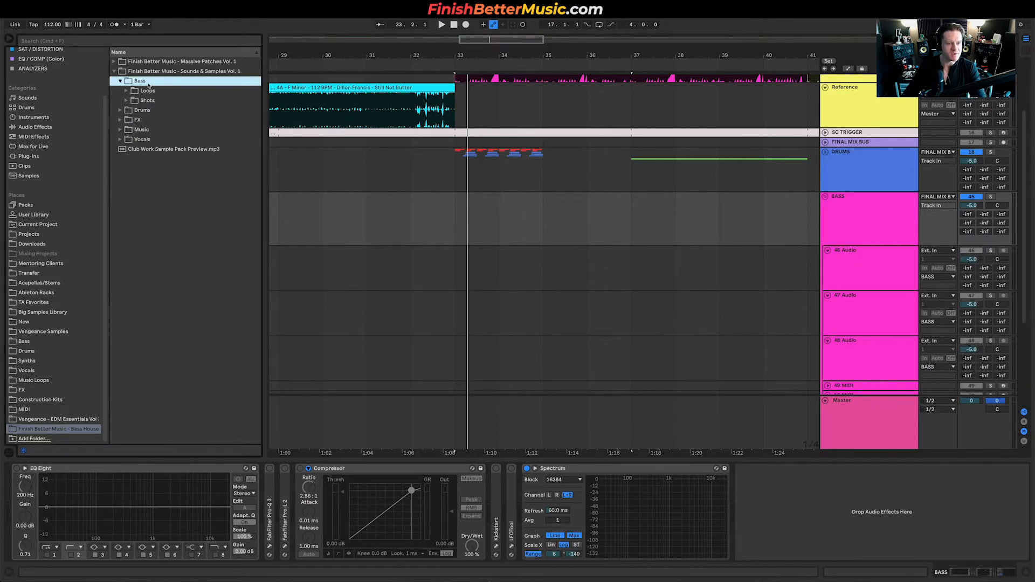
left_click(148, 102)
left_click(166, 111)
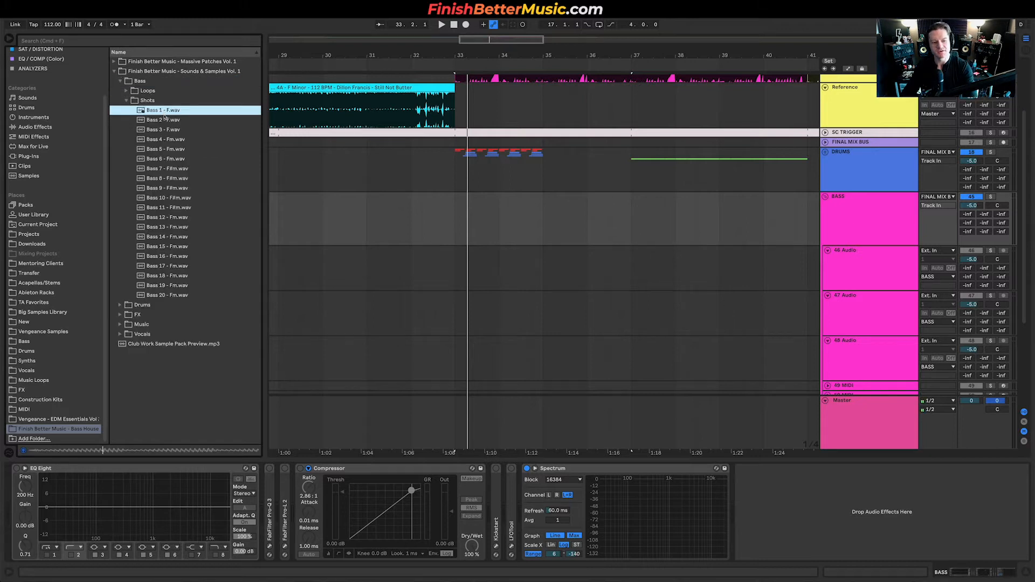
key("Down")
key("Down")
key("Down")
key("Down")
key("Down")
key("Down")
key("Down")
key("Down")
key("Up")
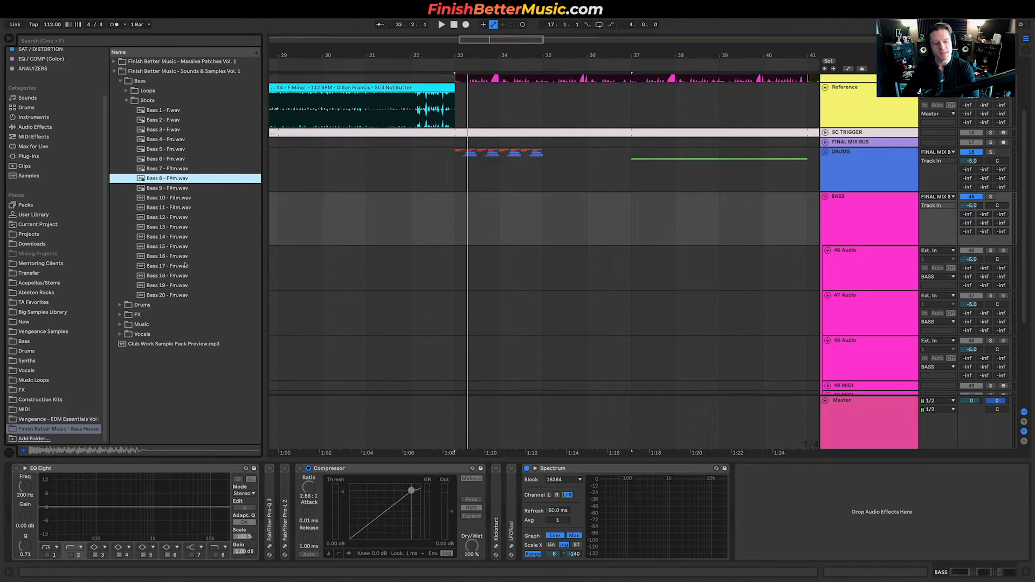
key("Down")
key("Down")
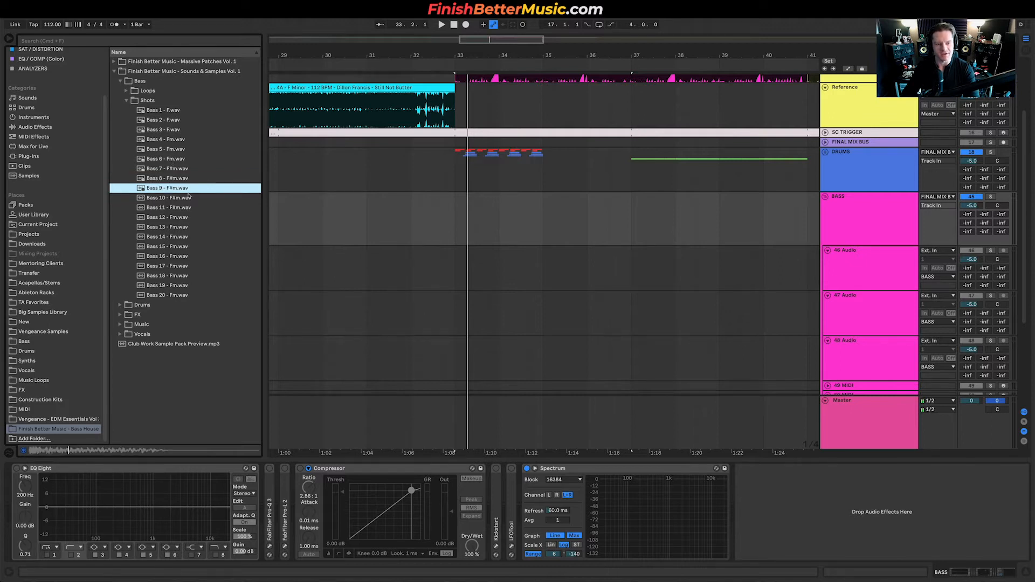
key("Down")
key("Down")
key("Down")
key("Down")
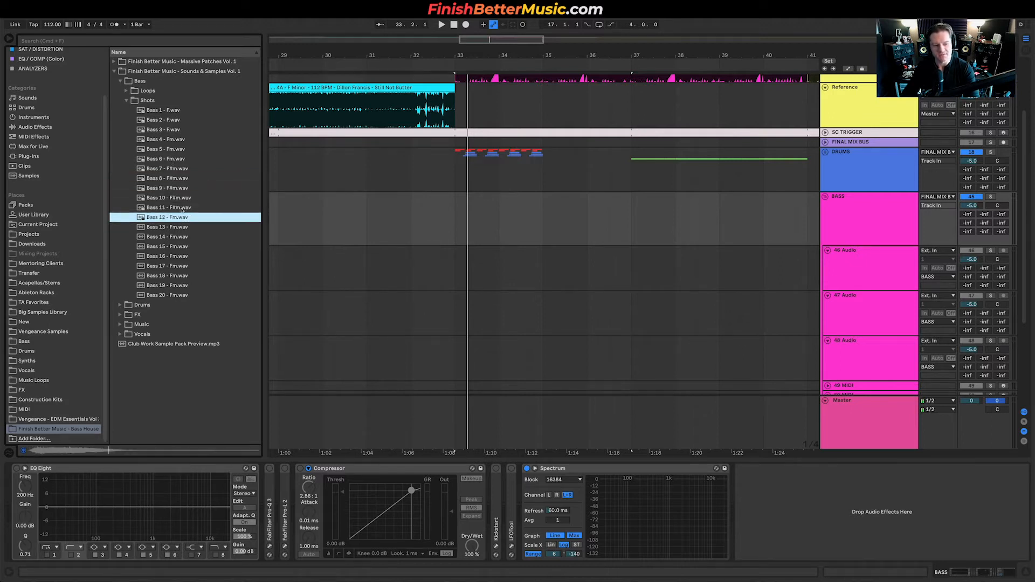
key("Down")
key("Down")
key("Down")
key("Down")
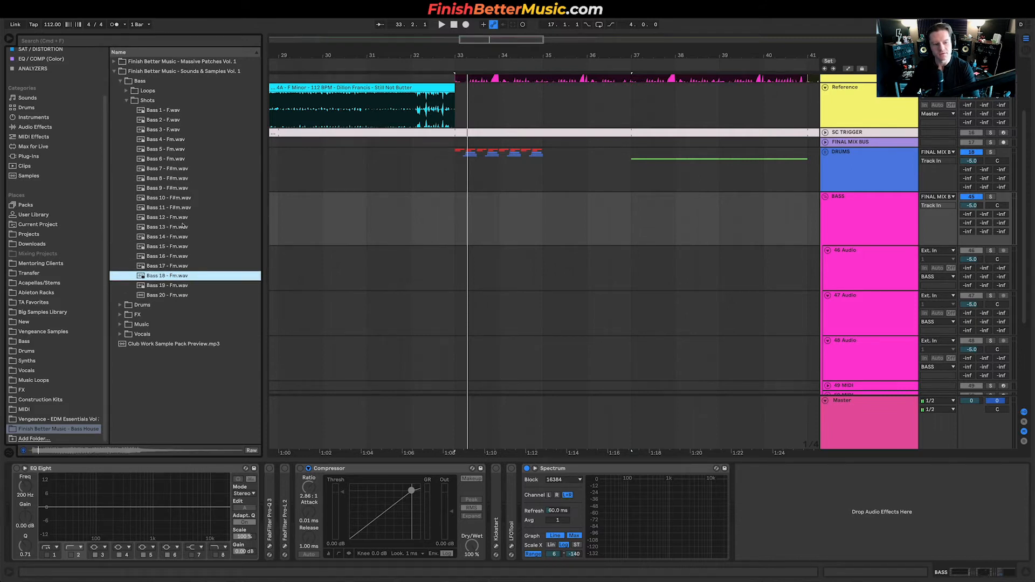
Place Bass 18 - Fm.wav at 33.1.1 on the 46 Audio track and set the sample's 1.1.1 at the start of its sound.
left_click_drag(179, 277, 448, 275)
scroll(448, 275, "up", 10)
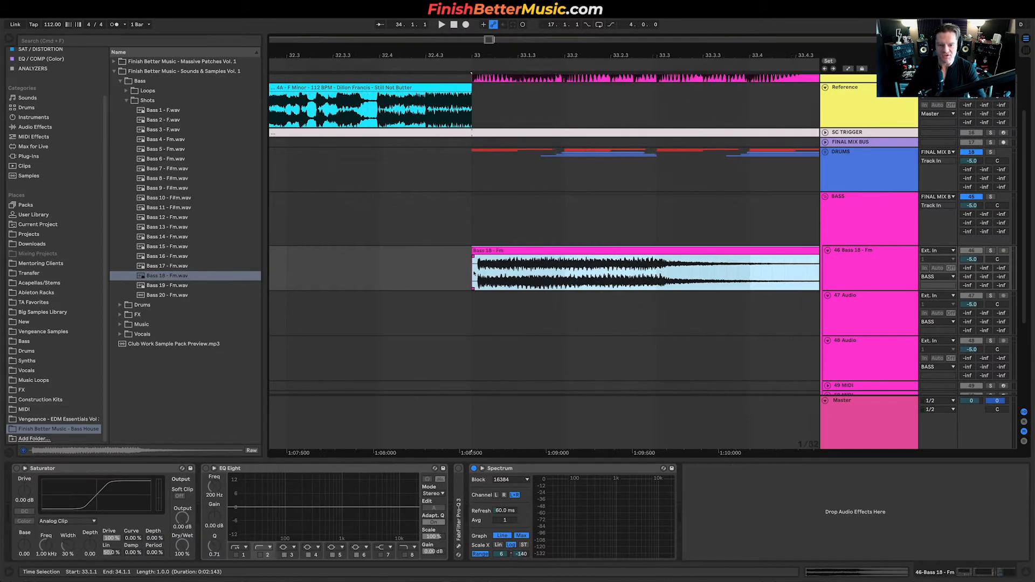
double_click(496, 251)
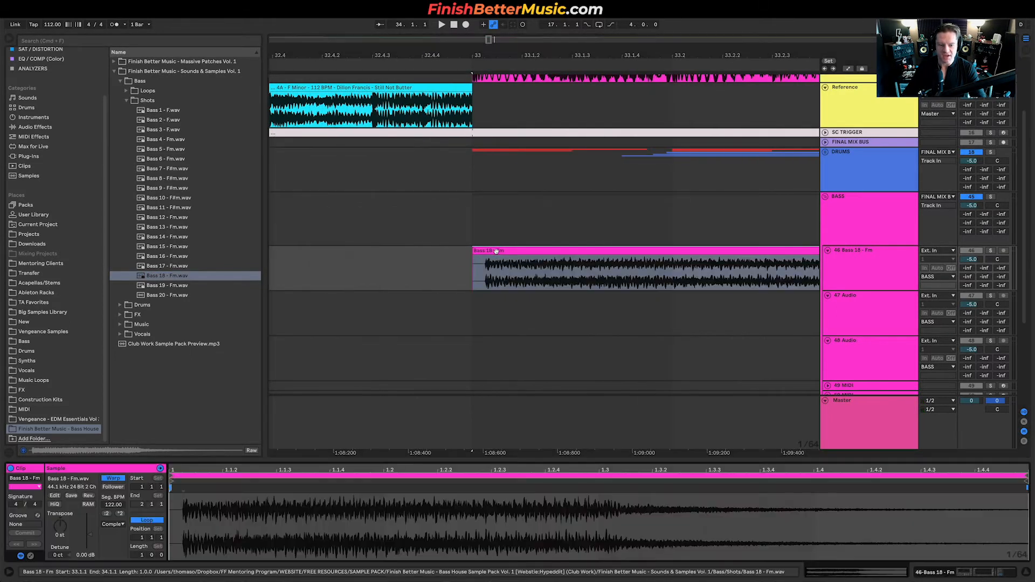
right_click(183, 488)
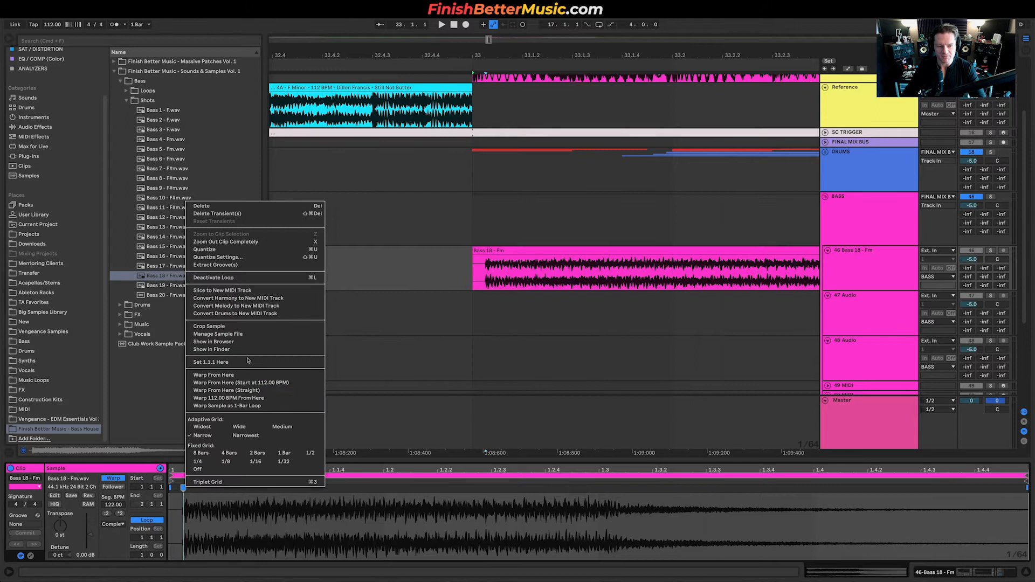
left_click(248, 362)
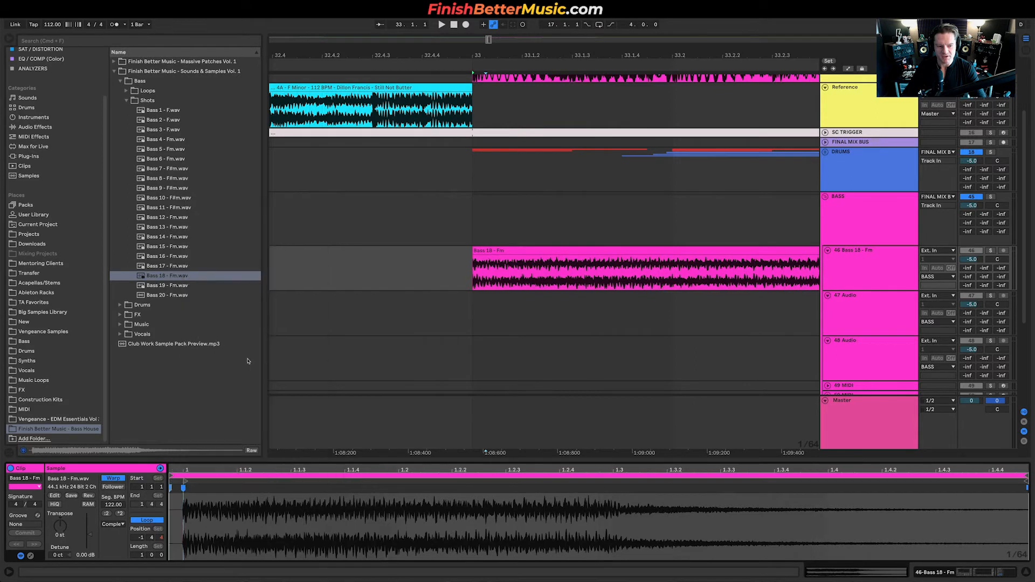
Play the soloed reference from 33.2.1 and shorten the Bass 18 - Fm clip to end at 33.2.1.
left_click(500, 250)
scroll(591, 253, "down", 3)
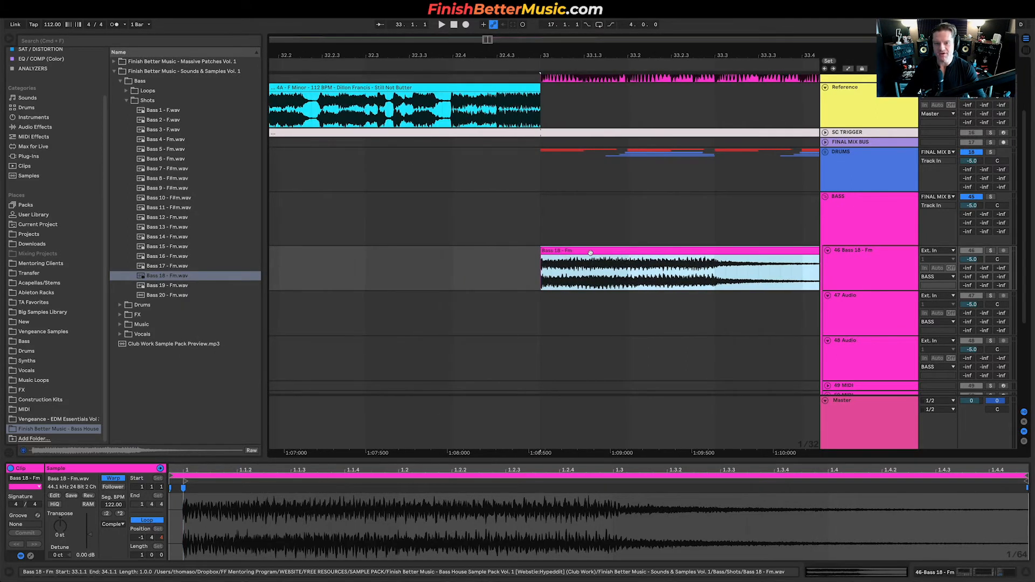
scroll(591, 253, "up", 3)
scroll(629, 108, "down", 2)
left_click(630, 104)
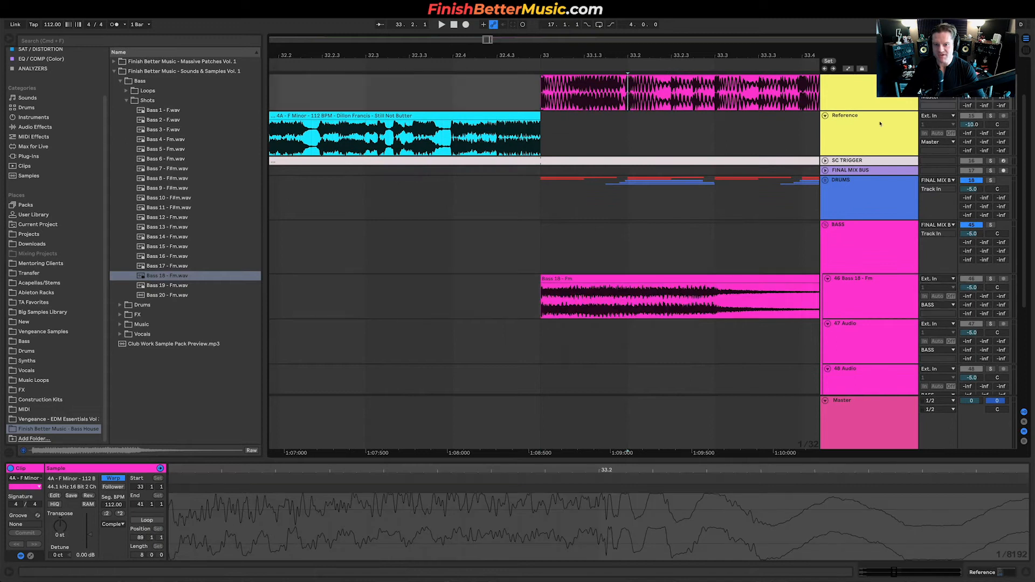
scroll(880, 123, "up", 2)
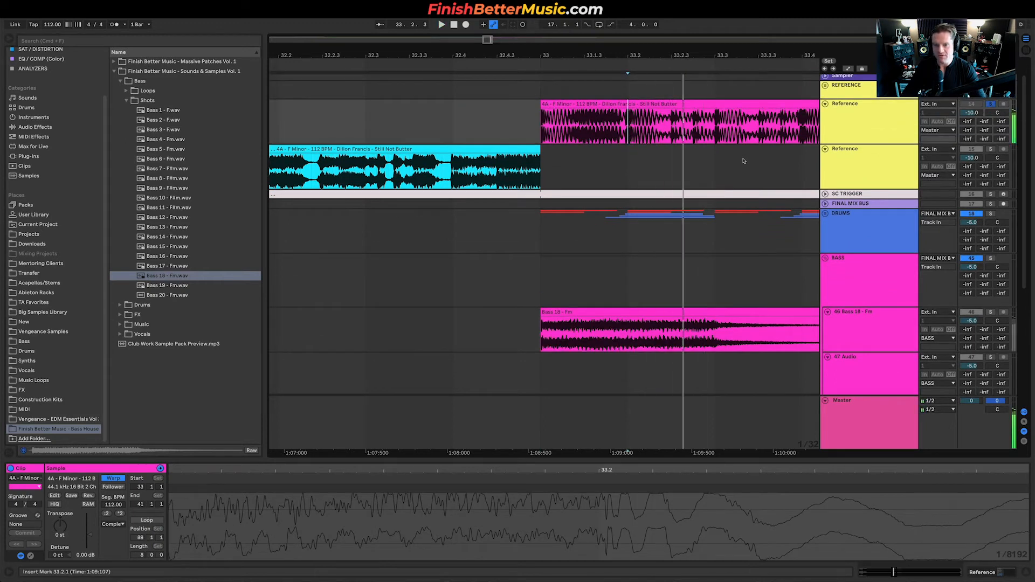
scroll(697, 338, "right", 5)
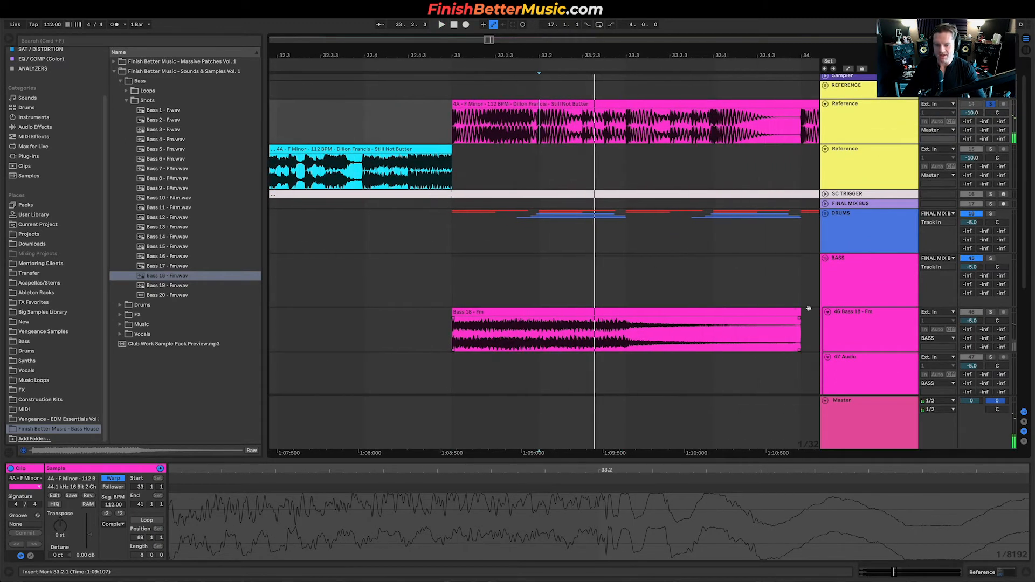
left_click_drag(800, 313, 534, 319)
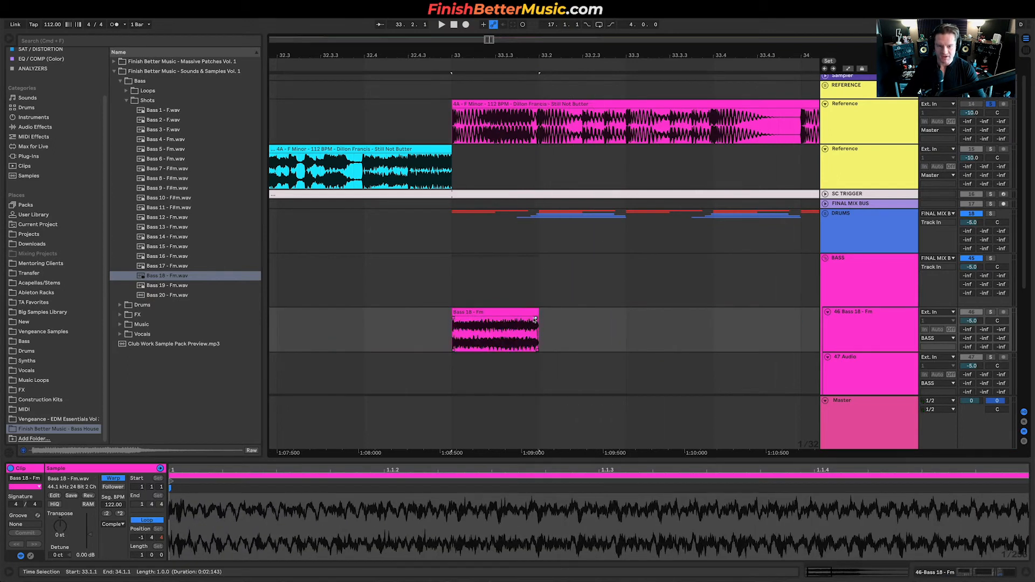
Solo the BASS group and enable the Saturator on the Bass 18 - Fm track with 6.29 dB of drive.
left_click(884, 281)
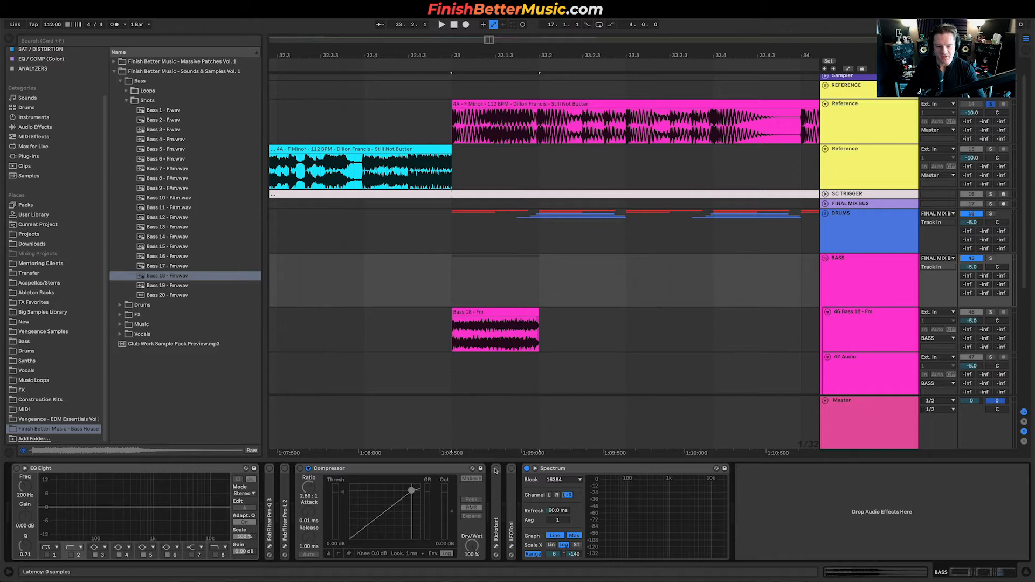
left_click(990, 258)
key("space")
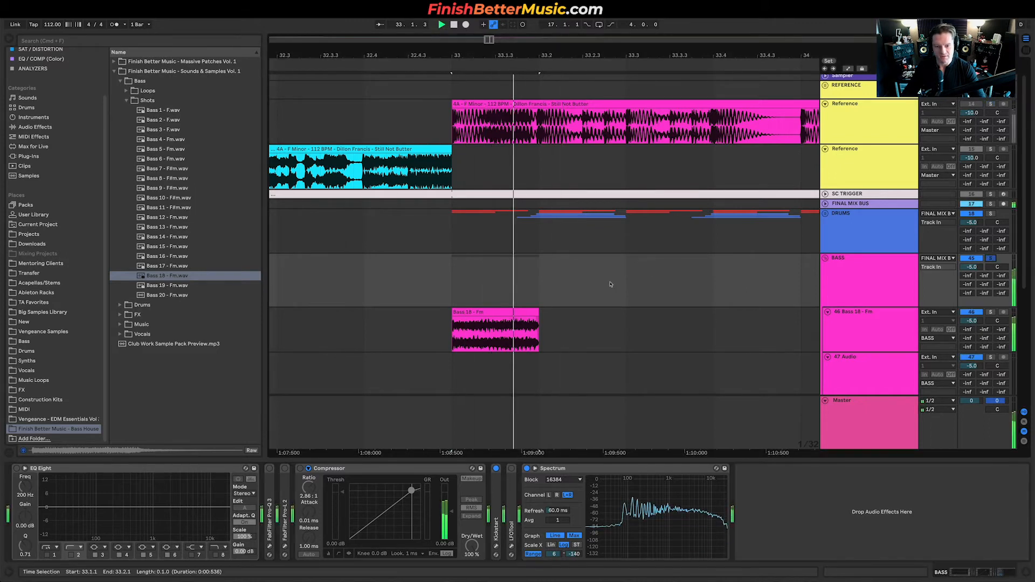
left_click(561, 330)
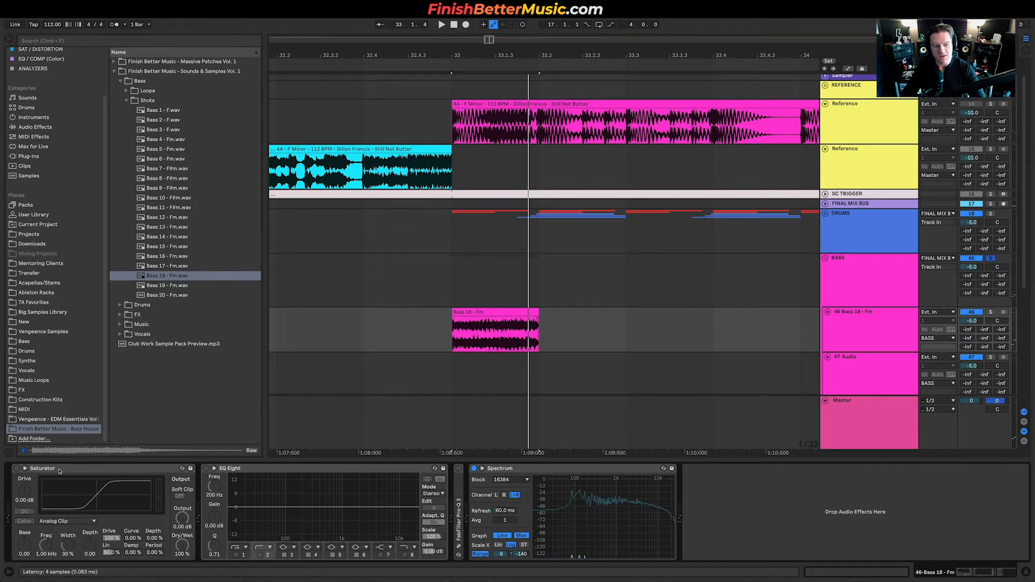
key("space")
left_click_drag(24, 490, 24, 488)
key("space")
key("space")
key("space")
key("space")
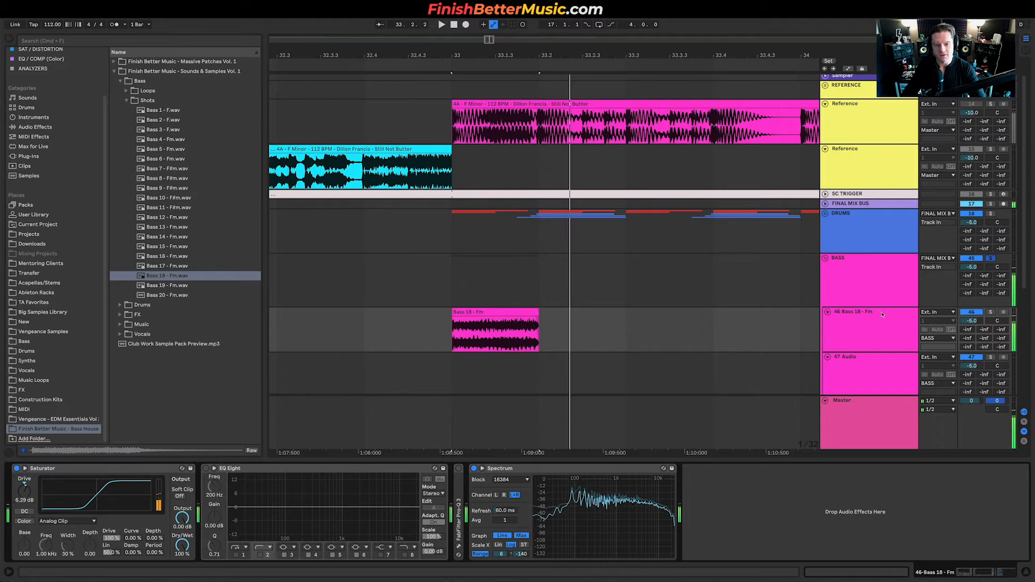
Play the unsoloed bass with the drums and locate the reference's next bass hits after 33.2.1.
key("space")
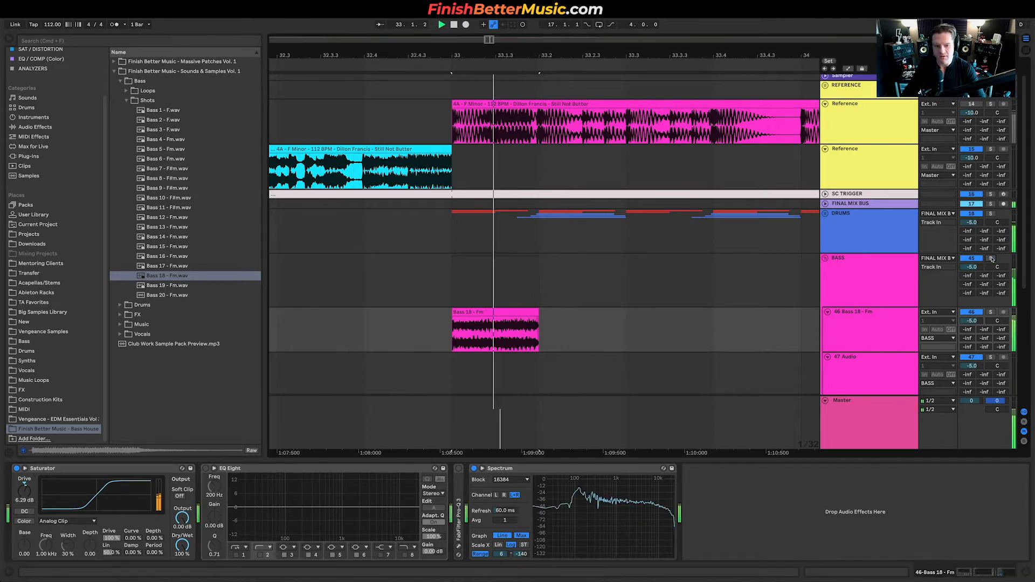
key("space")
key("space")
key("space")
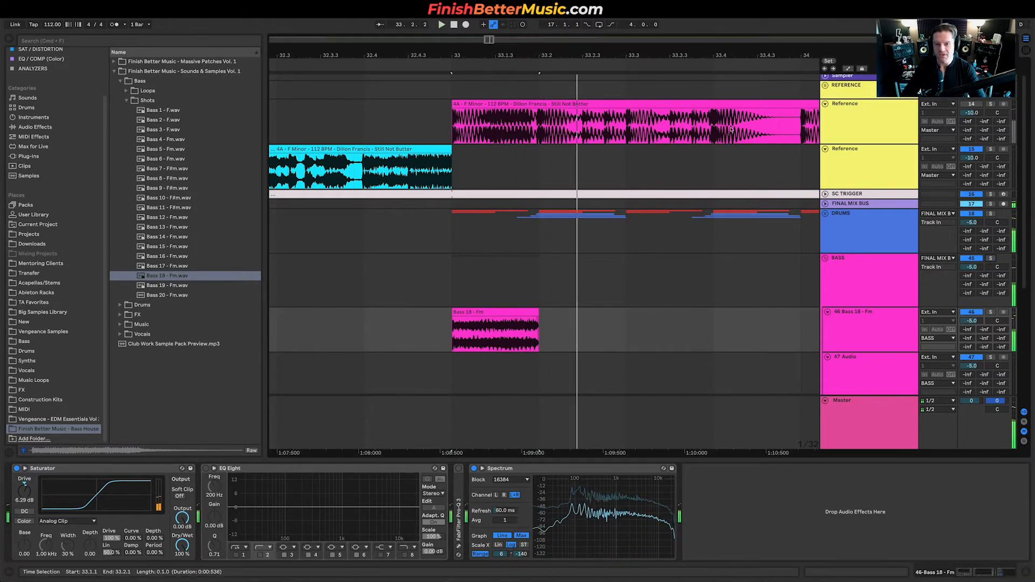
scroll(578, 126, "up", 5)
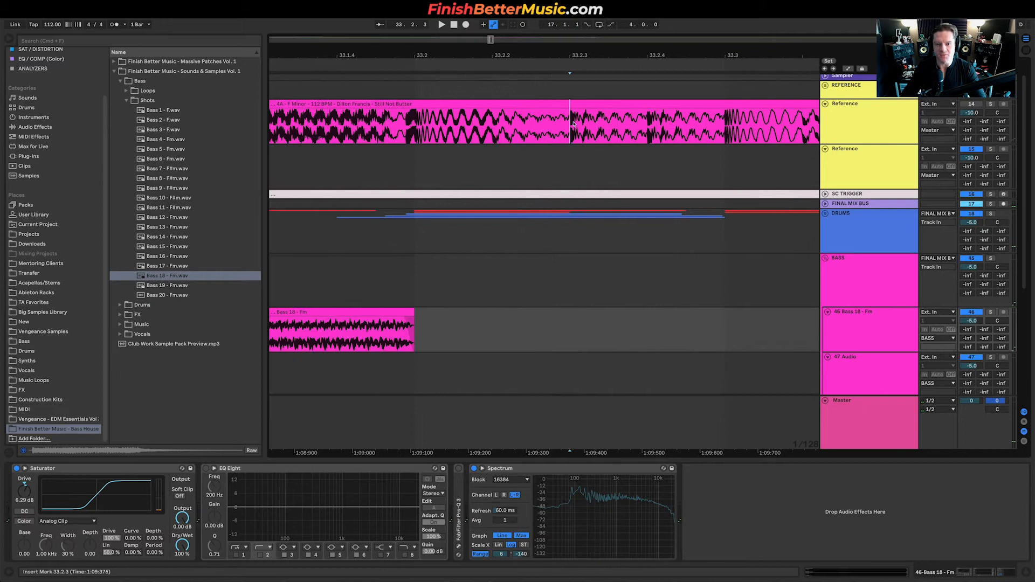
left_click(578, 126)
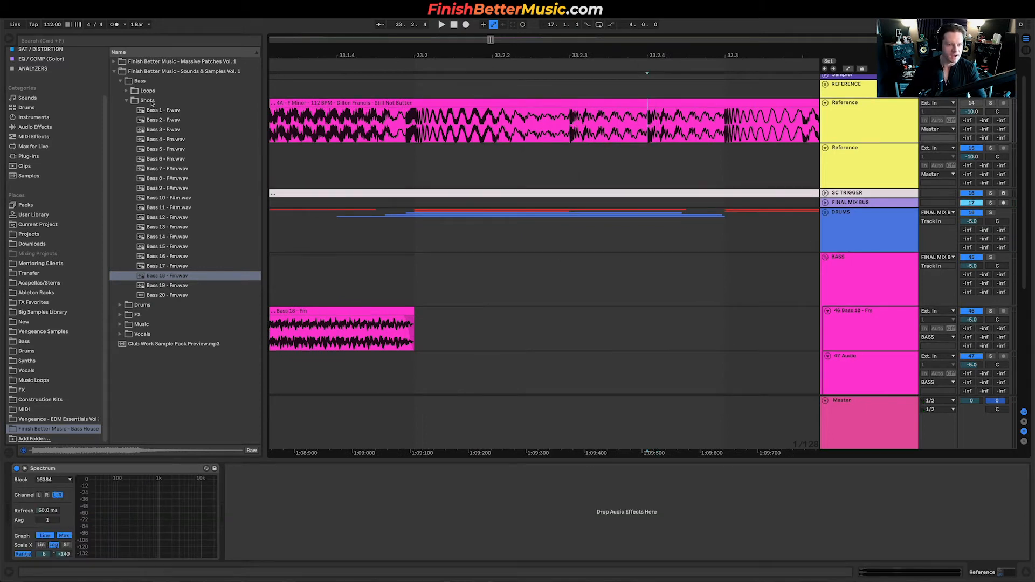
Audition Bass 7 and Bass 8, and place Bass 7 - F#m.wav at 33.2.3 on the 47 Audio track.
left_click(176, 169)
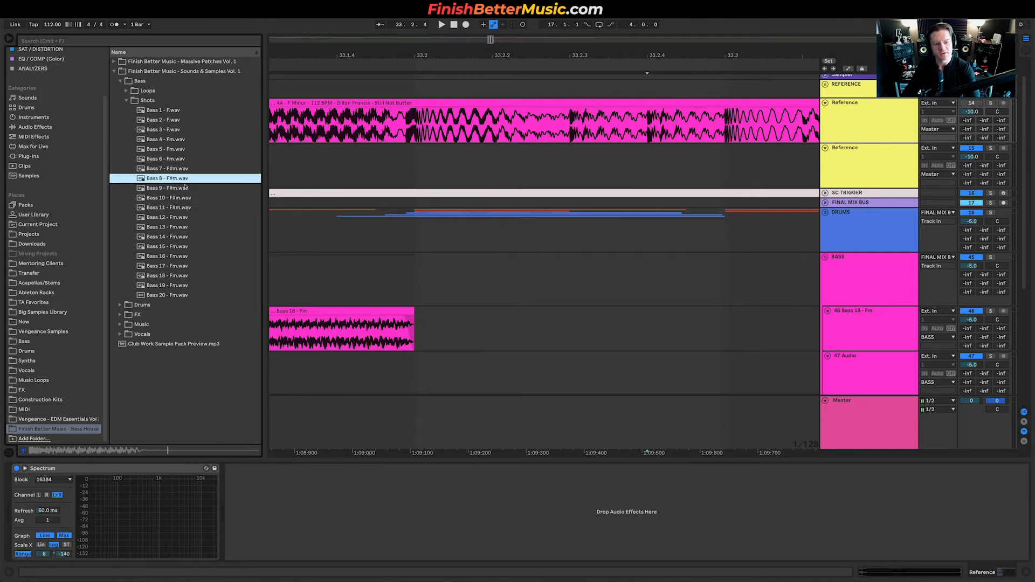
left_click(180, 179)
left_click(176, 172)
left_click_drag(184, 176, 572, 366)
scroll(572, 364, "down", 3)
scroll(567, 360, "right", 3)
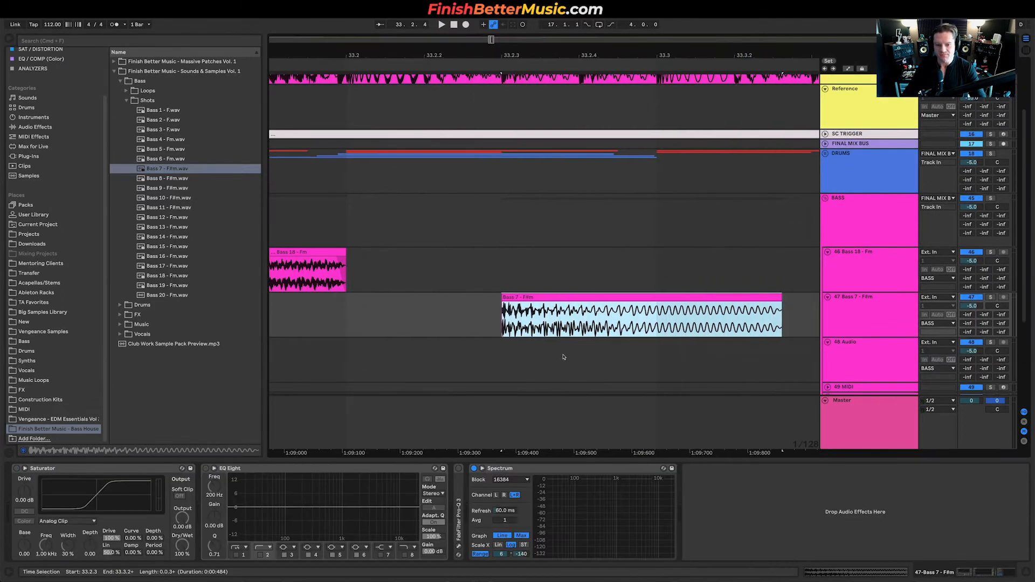
Warp the Bass 7 clip with a -1 st transpose and shorten it to just under a sixteenth note.
double_click(516, 300)
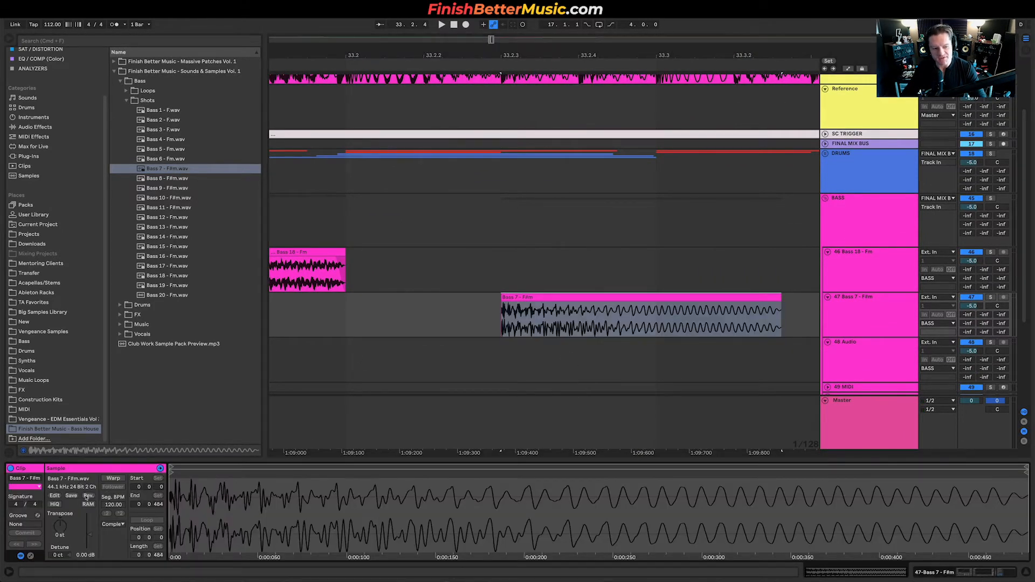
left_click(114, 478)
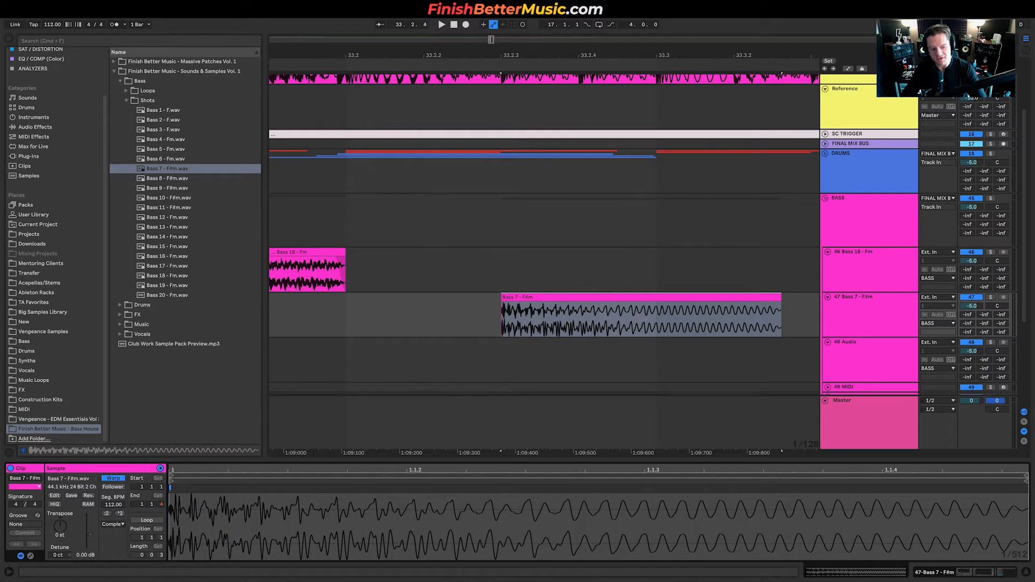
left_click_drag(778, 294, 570, 297)
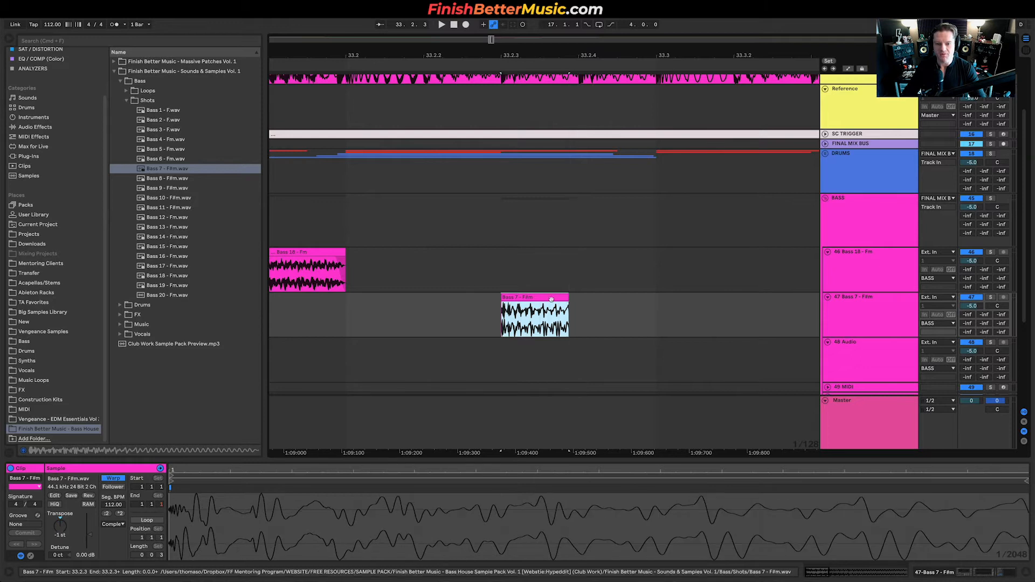
Duplicate the shortened Bass 7 clip at 33.2.4 and solo the upper Reference track.
key("super+d")
left_click(630, 304)
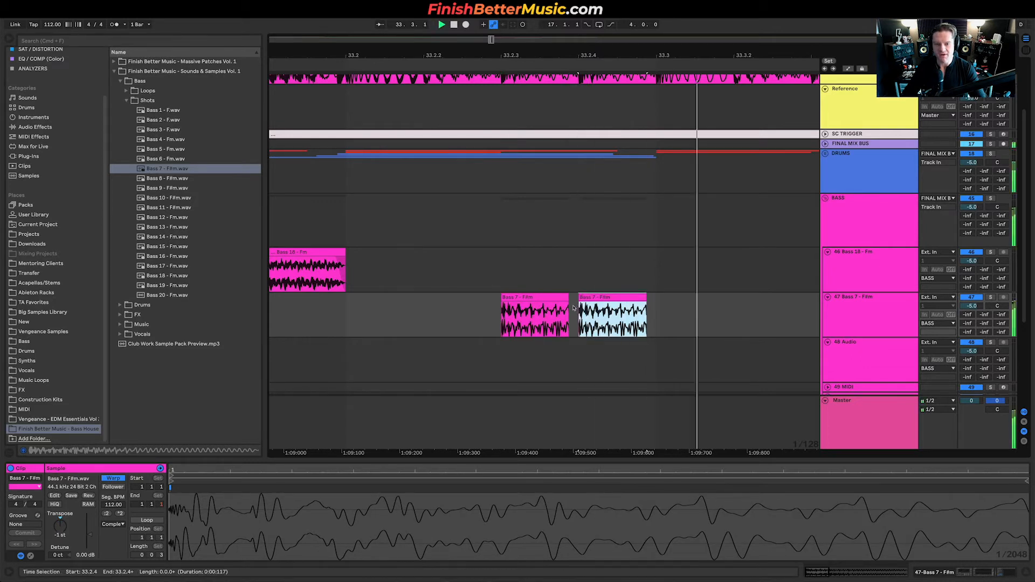
scroll(996, 123, "up", 3)
left_click(991, 116)
Replay the soloed reference around beats 33.2 and 33.3 to examine its bass rhythm.
key("space")
key("space")
left_click(502, 145)
key("space")
key("space")
key("space")
scroll(570, 158, "right", 2)
key("space")
key("space")
key("space")
key("space")
key("space")
Copy the Bass 7 clip to 33.3.1, 33.3.2, 33.3.3 and 33.3.4 to follow the reference's rhythm.
left_click_drag(542, 370, 618, 368)
left_click_drag(619, 368, 697, 368)
key("super+d")
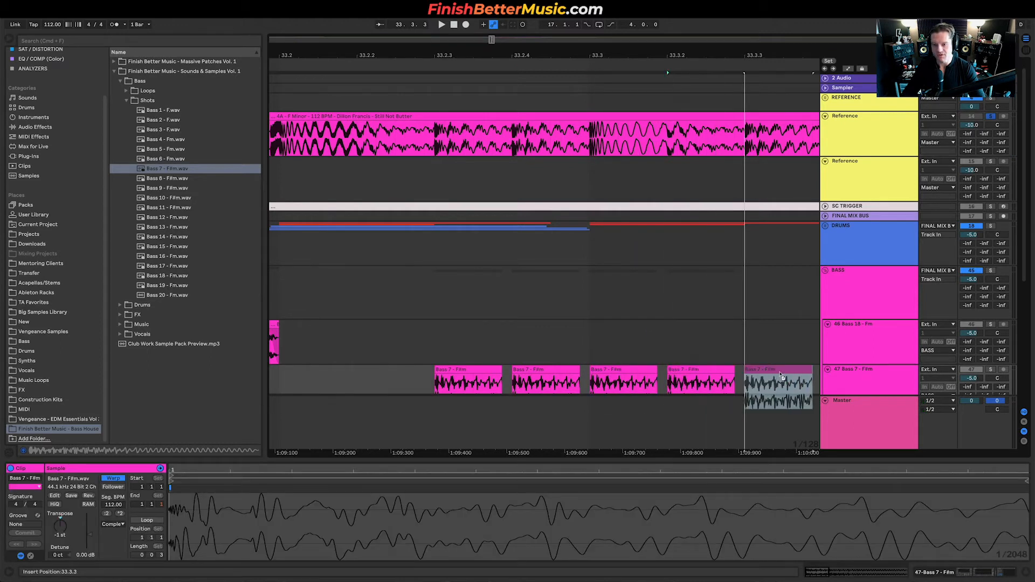
key("space")
left_click(397, 382)
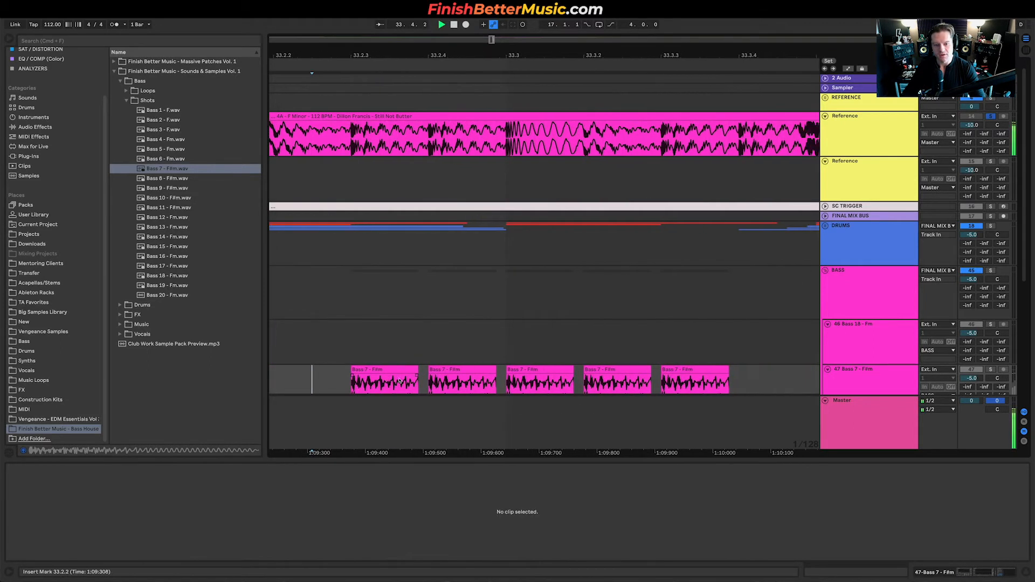
left_click_drag(617, 375, 694, 375)
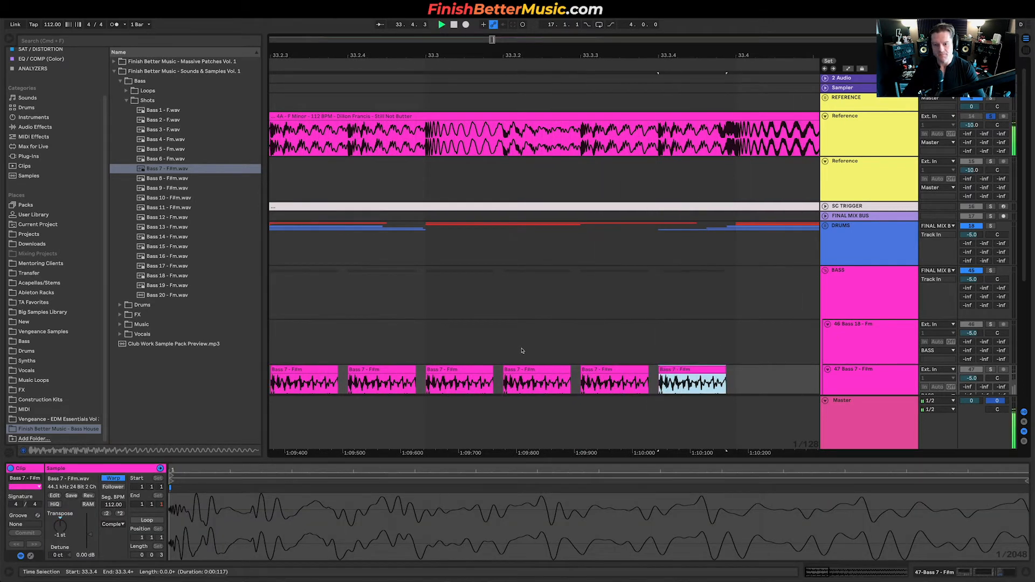
Add a longer Bass 7 clip at 33.4.1, just under an eighth note, and check it against the reference.
key("space")
scroll(522, 351, "down", 5)
left_click_drag(577, 371, 635, 368)
key("space")
key("space")
key("space")
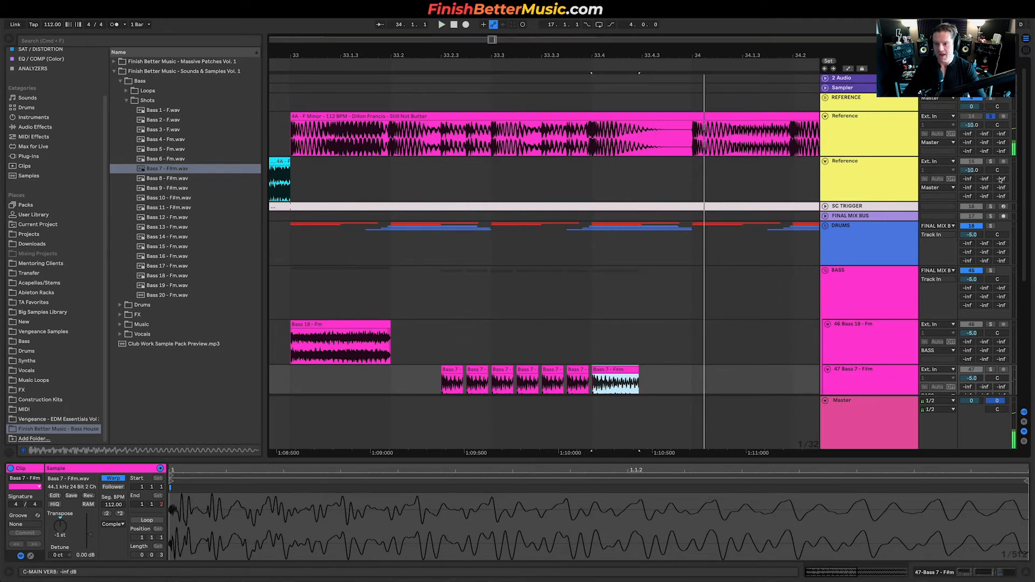
Play the unsoloed drop from 33.1.1, and compare it with the soloed reference from 33.2.1.
scroll(293, 354, "down", 3)
left_click(292, 351)
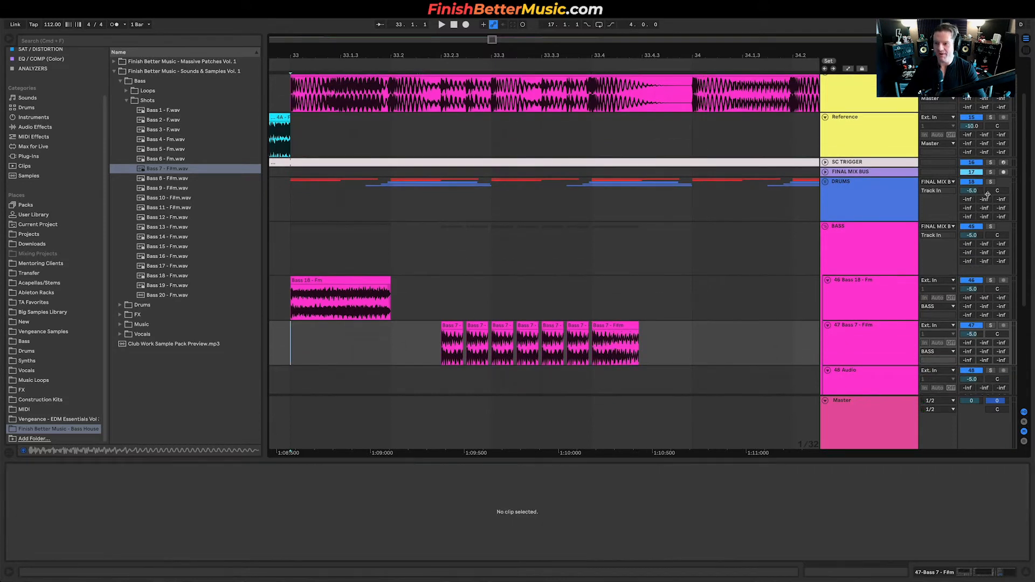
scroll(991, 184, "up", 4)
key("space")
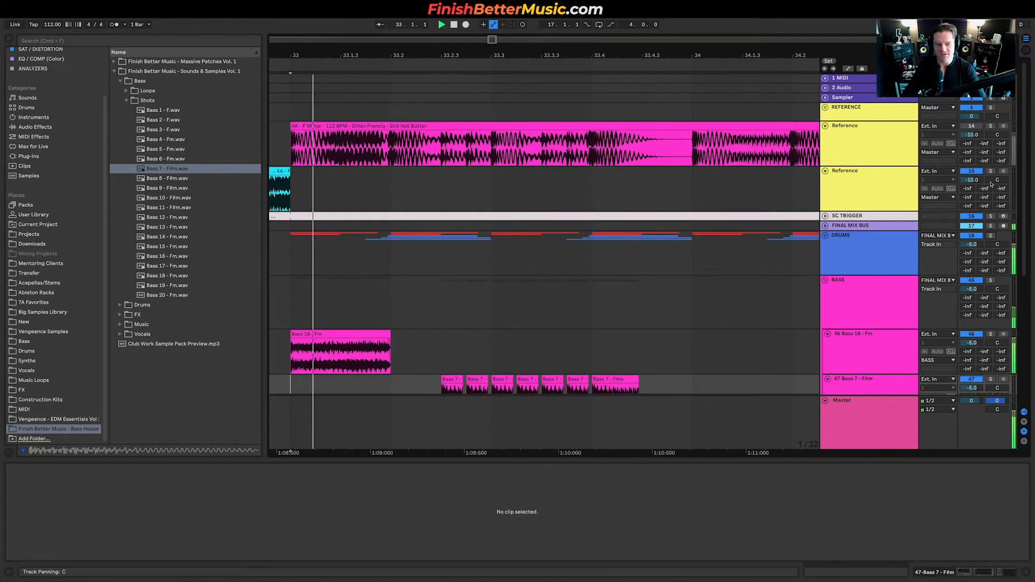
scroll(600, 210, "down", 2)
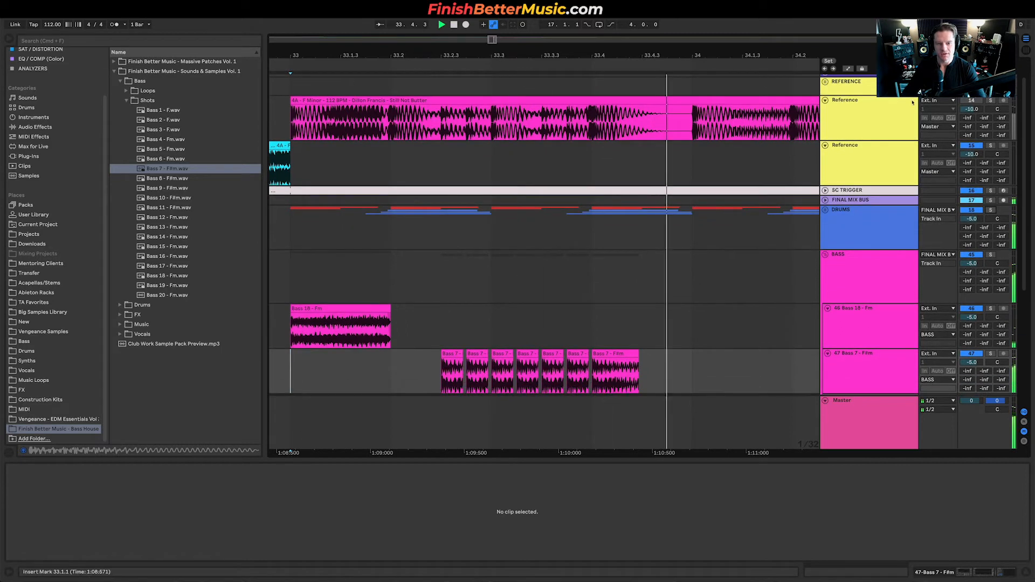
left_click(391, 119)
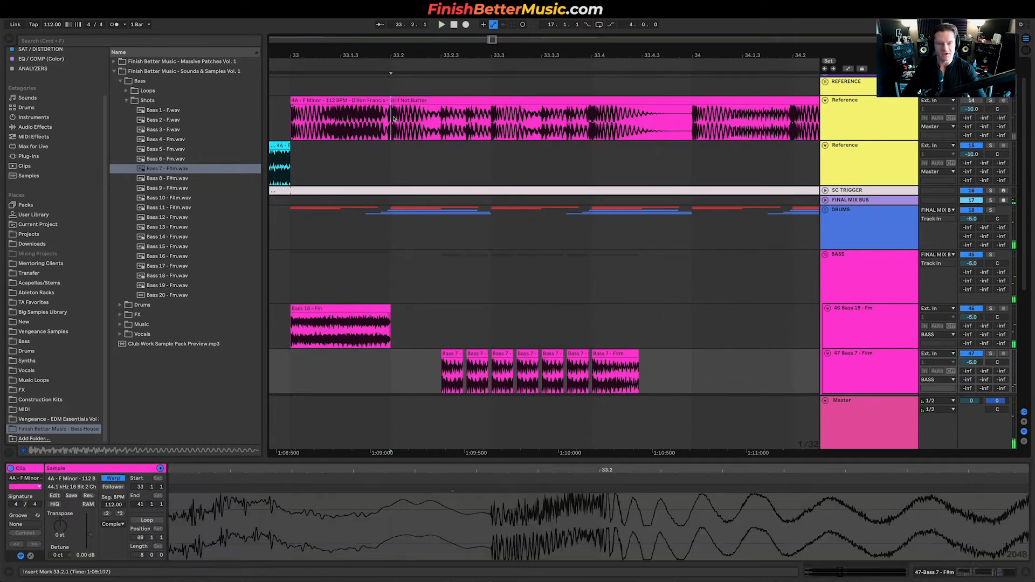
left_click(991, 100)
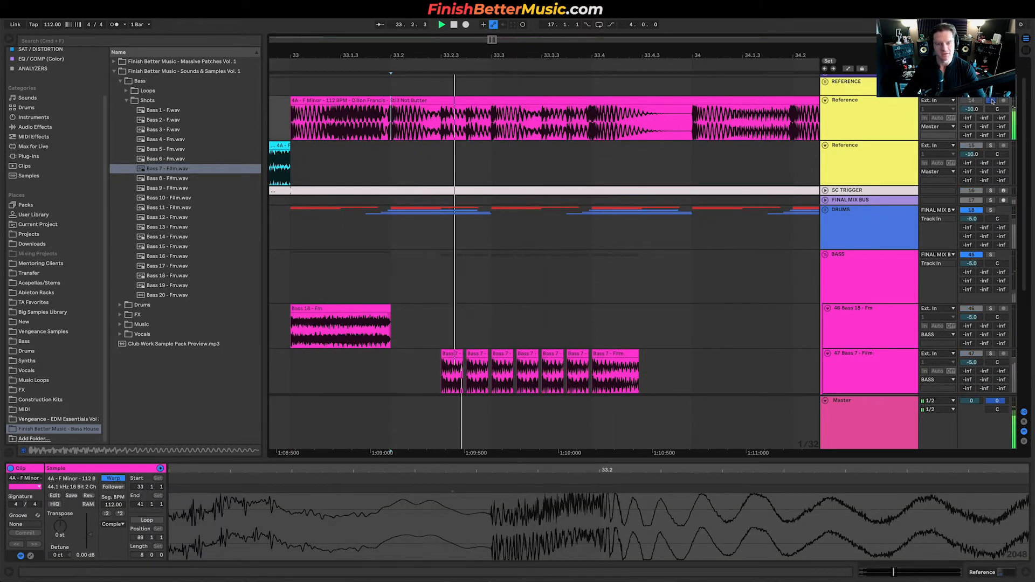
key("space")
scroll(400, 380, "up", 3)
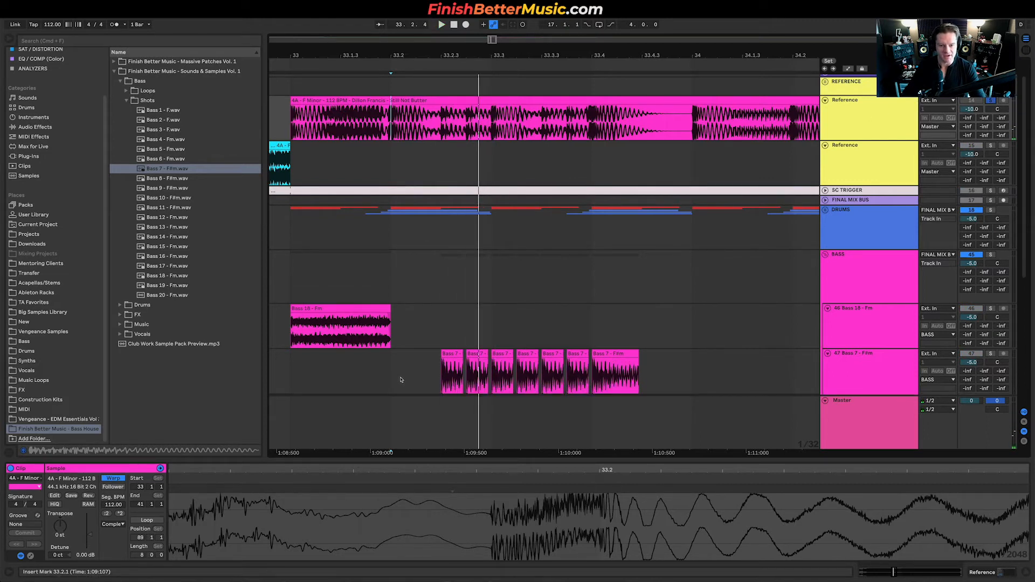
Copy the first Bass 7 clip back to 33.2.2 and replay that section against the reference.
scroll(409, 376, "up", 1)
scroll(410, 367, "down", 5)
scroll(409, 366, "up", 5)
left_click_drag(493, 269, 454, 269)
left_click(388, 287)
key("space")
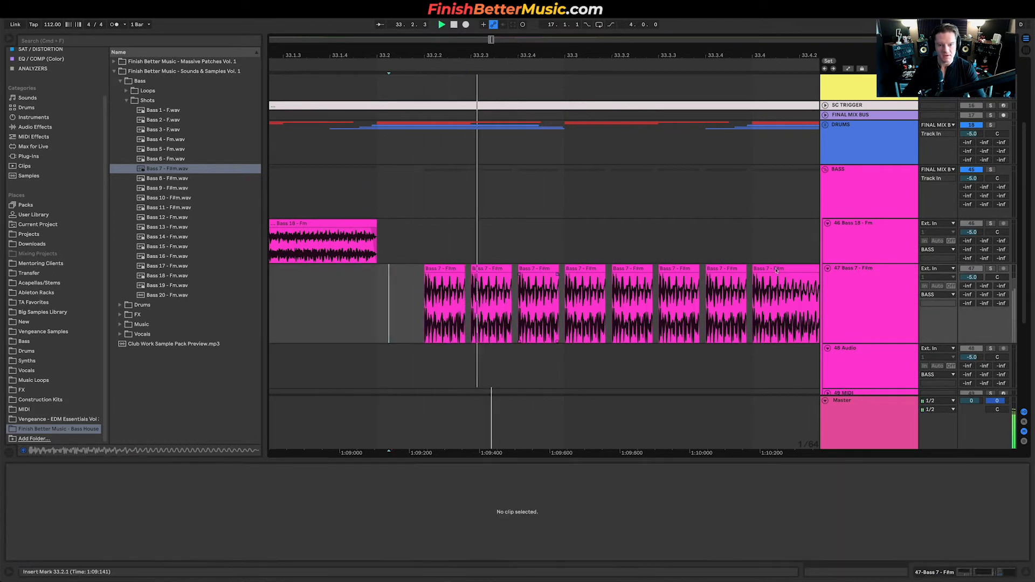
left_click(365, 292)
key("space")
Play the complete bass pattern with the drums from 33.1.1 without the reference soloed.
scroll(613, 273, "down", 5)
left_click(480, 299)
key("space")
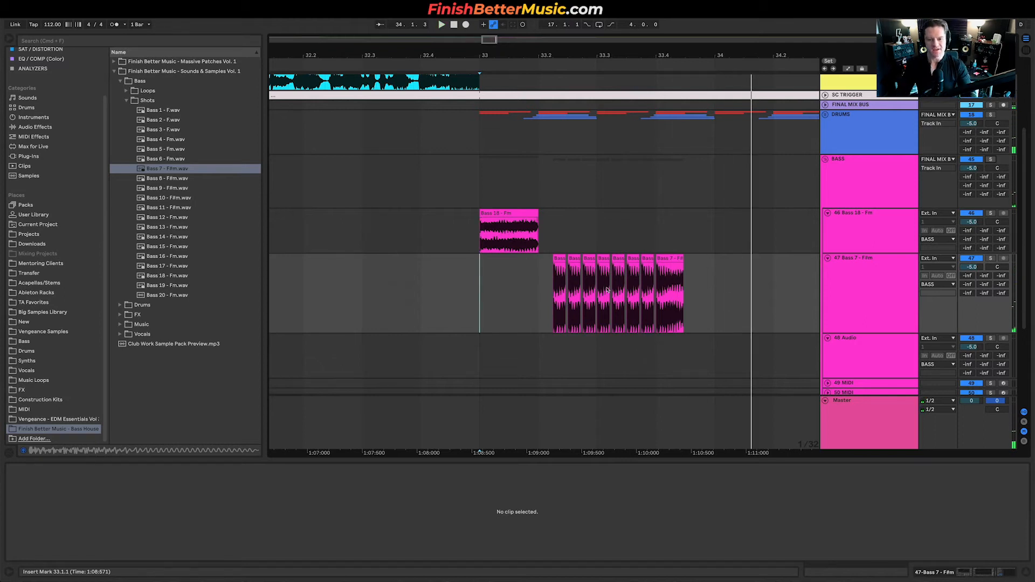
Open VEDM3 Bass Plucked under VEDM3 Synth in the Vengeance EDM Essentials library and audition plucked basses 03 to 05.
left_click(72, 420)
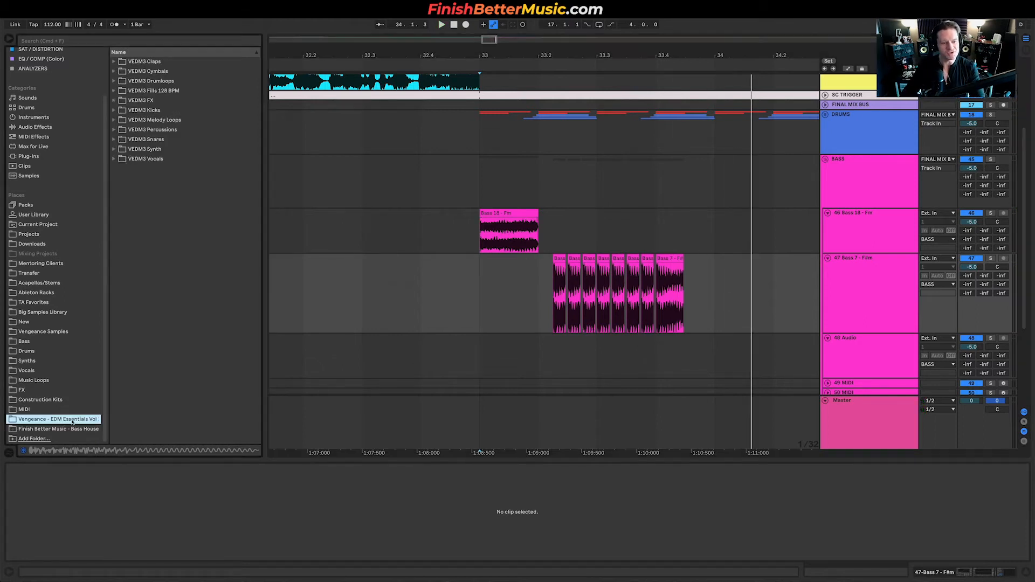
left_click(157, 149)
left_click(170, 160)
left_click(199, 189)
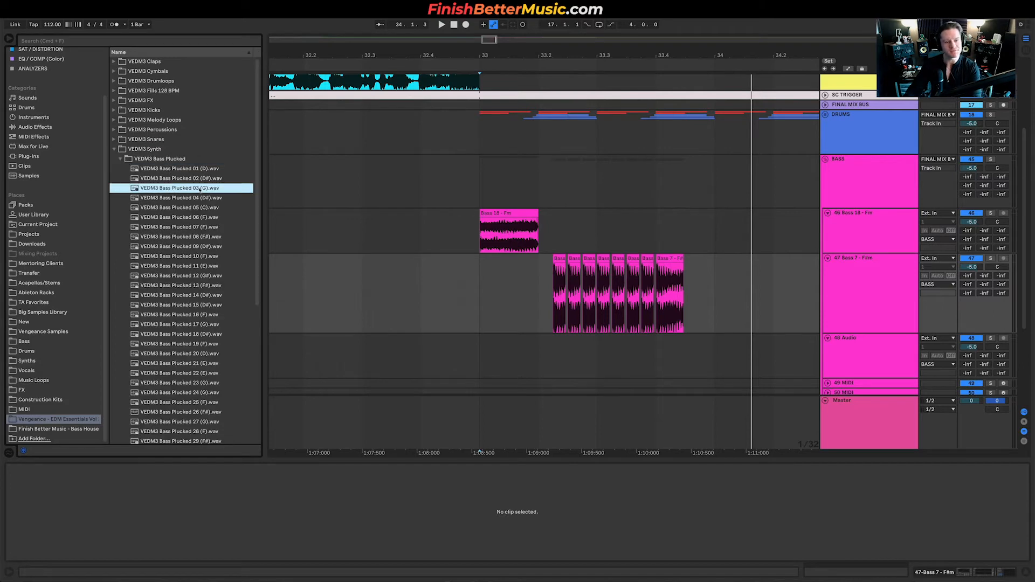
key("Down")
key("Down")
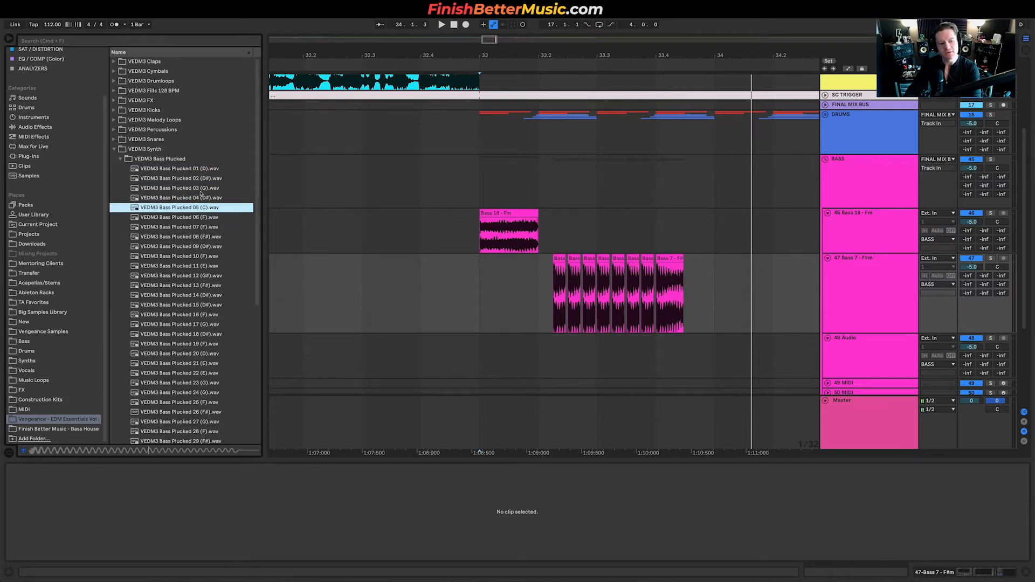
left_click(228, 198)
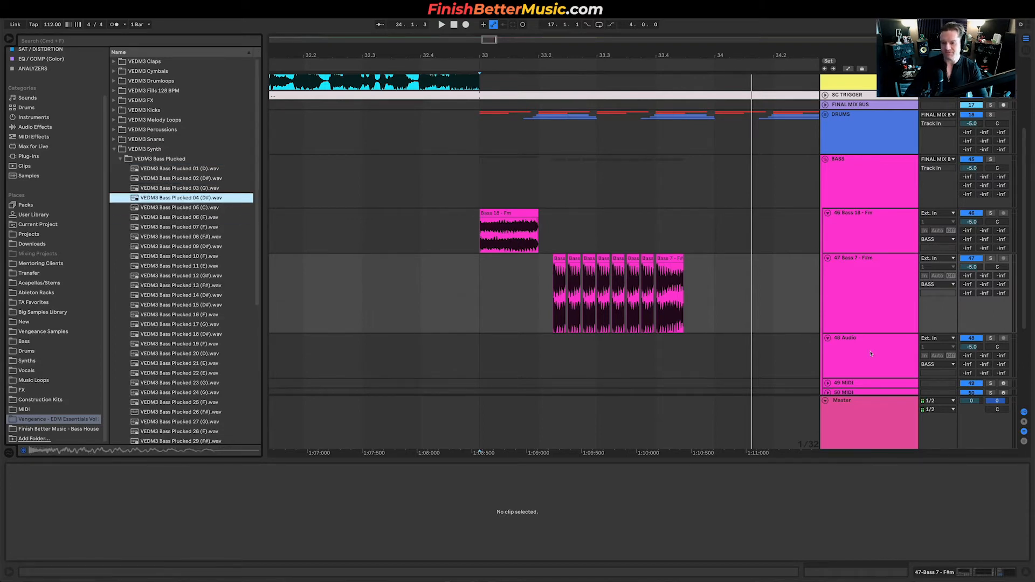
Place VEDM3 Bass Plucked 04 (D#) at 33.2.2 on the empty audio track below Bass 7, enable warping and transpose it by 3 semitones.
scroll(310, 172, "down", 2)
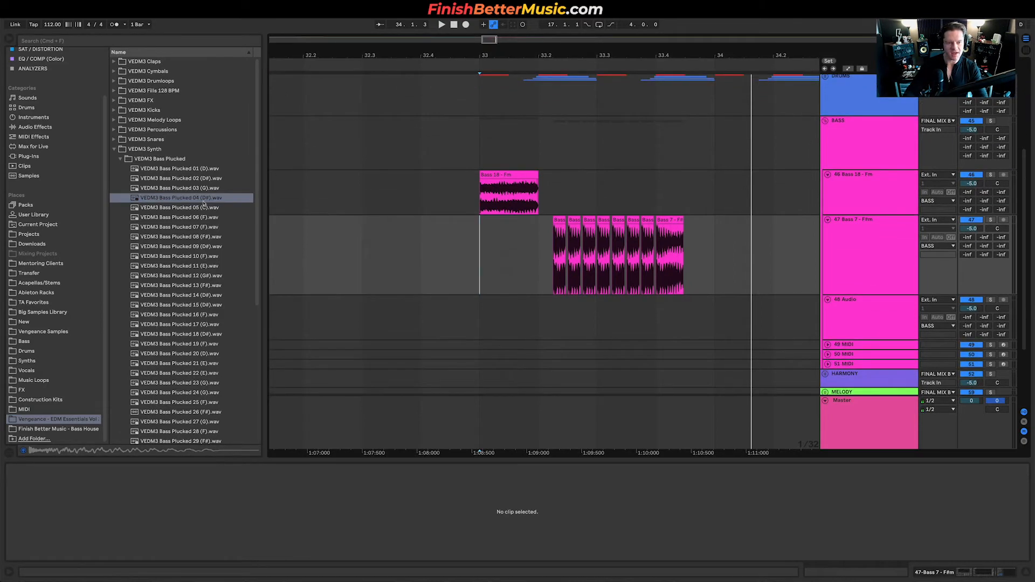
left_click_drag(204, 203, 557, 318)
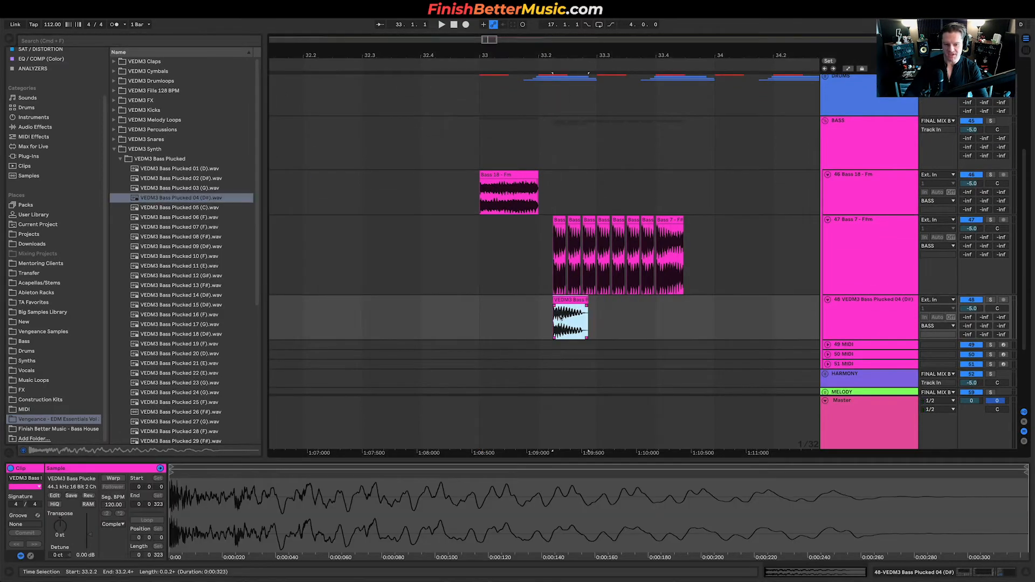
left_click(112, 479)
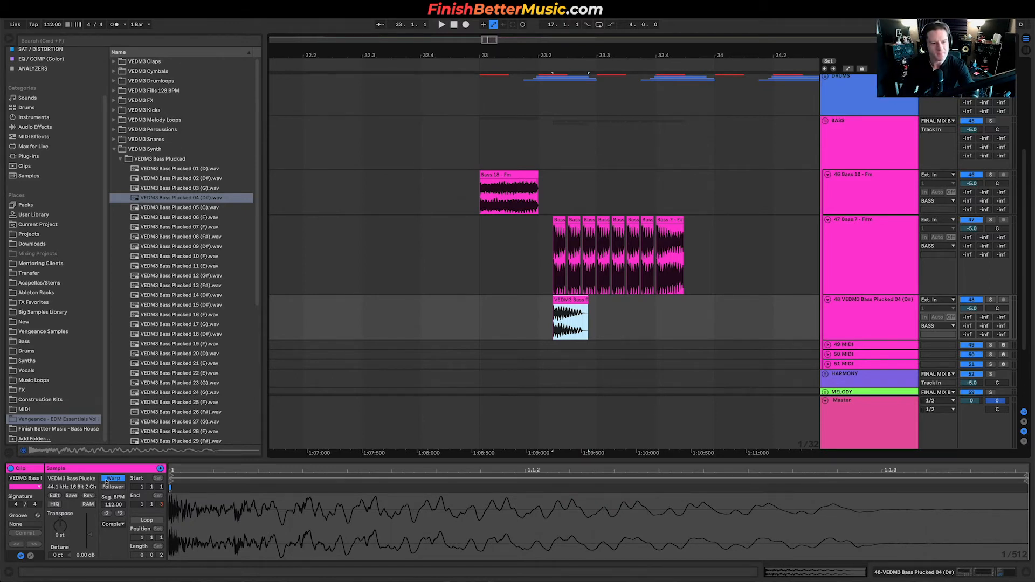
left_click(61, 527)
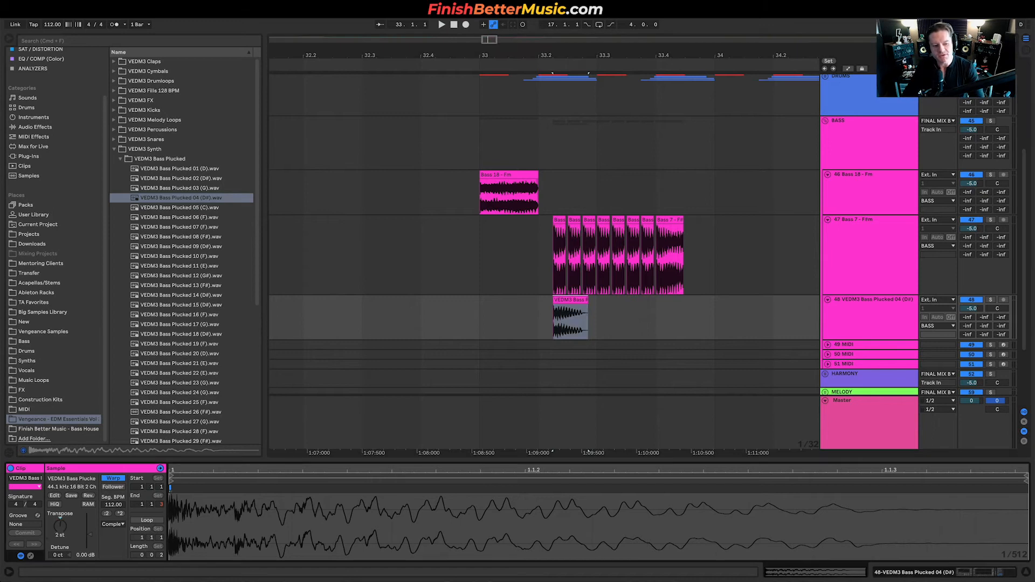
Trim the plucked bass clip to one sixteenth, repeat it up to 33.4.1, and lengthen the last copy to just past 33.4.3.
scroll(599, 297, "up", 5)
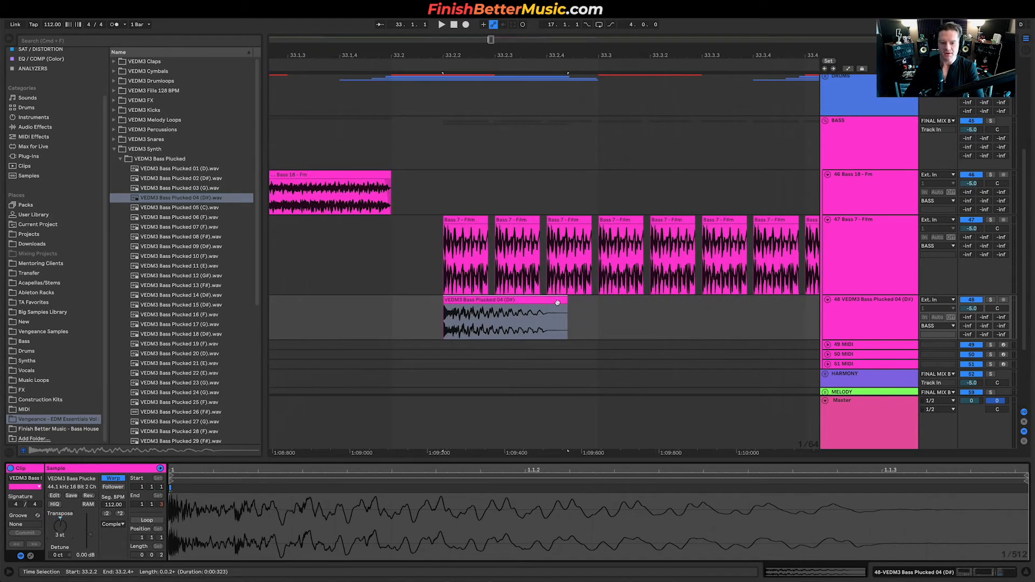
left_click_drag(568, 304, 494, 308)
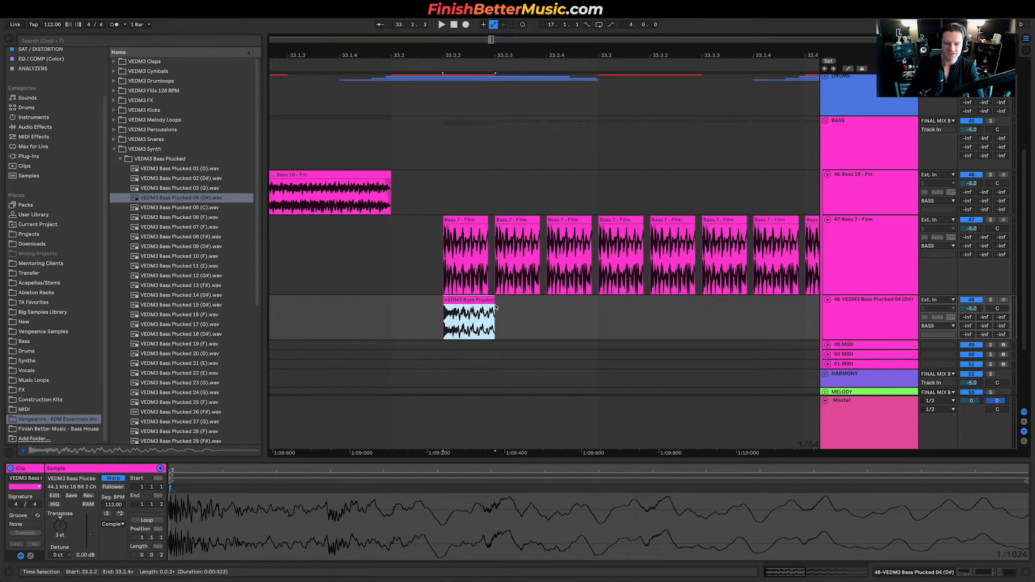
left_click(465, 300)
key("ctrl+d")
key("ctrl+d")
key("ctrl+d")
key("ctrl+d")
key("ctrl+d")
key("ctrl+d")
key("ctrl+d")
key("minus")
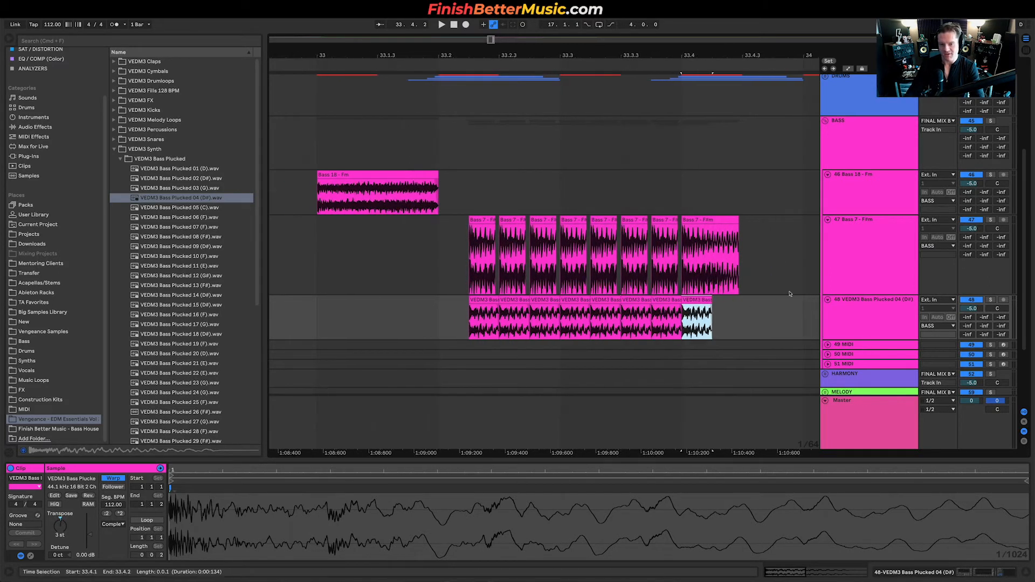
left_click_drag(711, 300, 754, 301)
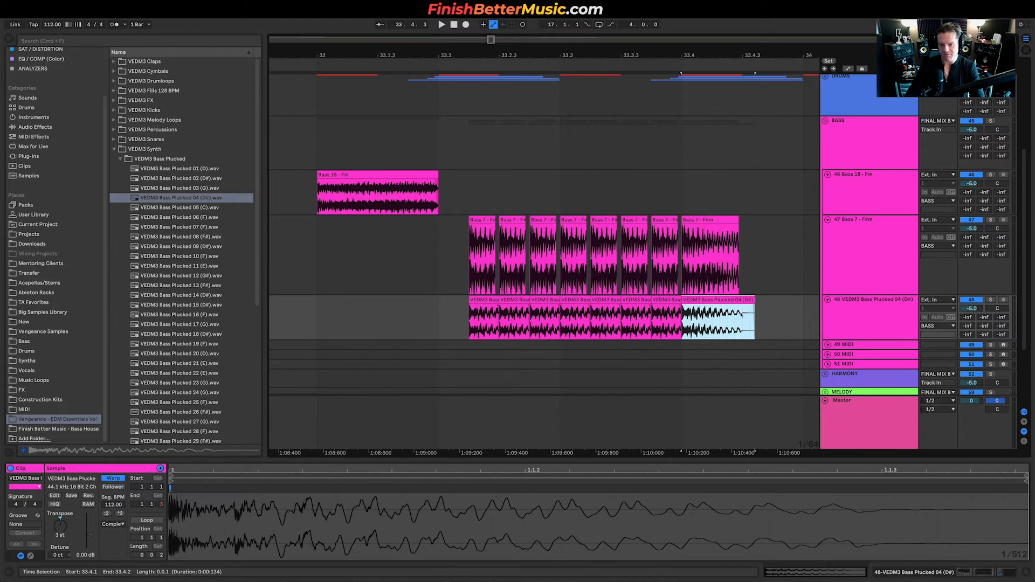
Mute the Bass 7 track and play the plucked bass pattern with the drums from 33.1.4.
left_click(743, 318)
left_click(973, 214)
left_click(431, 318)
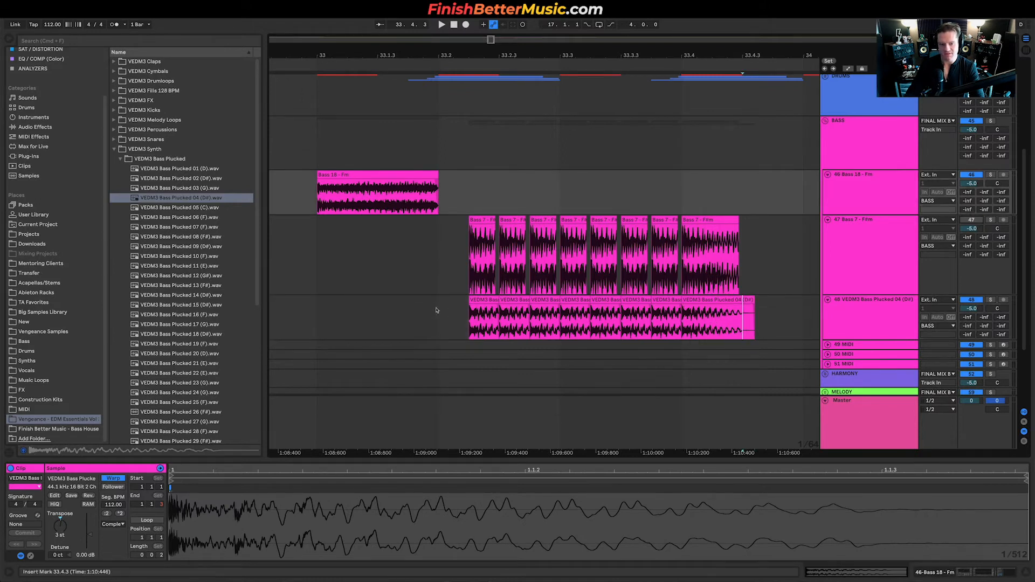
key("space")
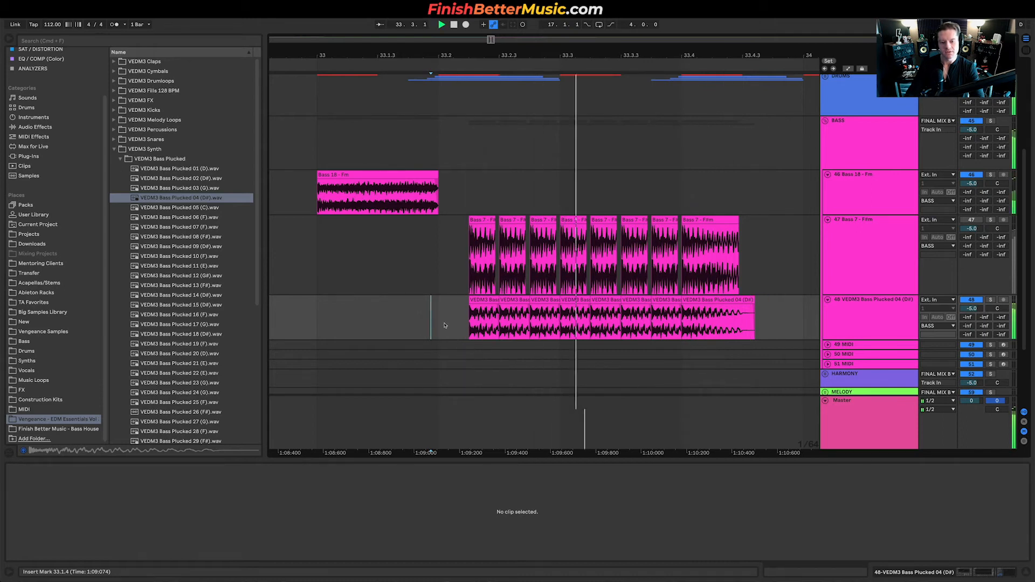
Audition VEDM3 Bass Plucked samples 04 to 08 for a replacement sound.
left_click(188, 208)
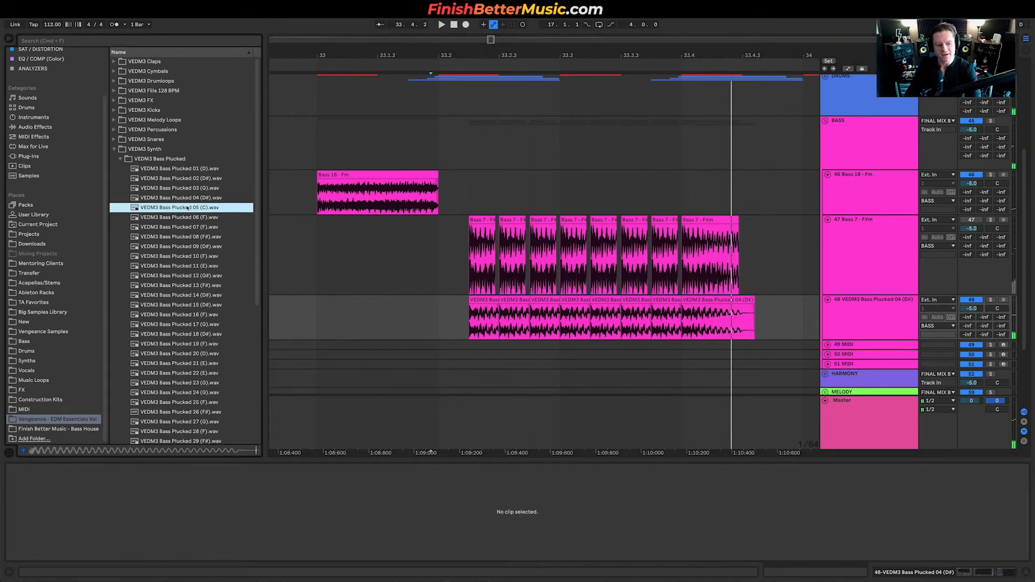
key("Up")
key("Down")
key("Down")
key("Down")
key("Up")
key("Down")
key("Down")
key("Up")
key("Up")
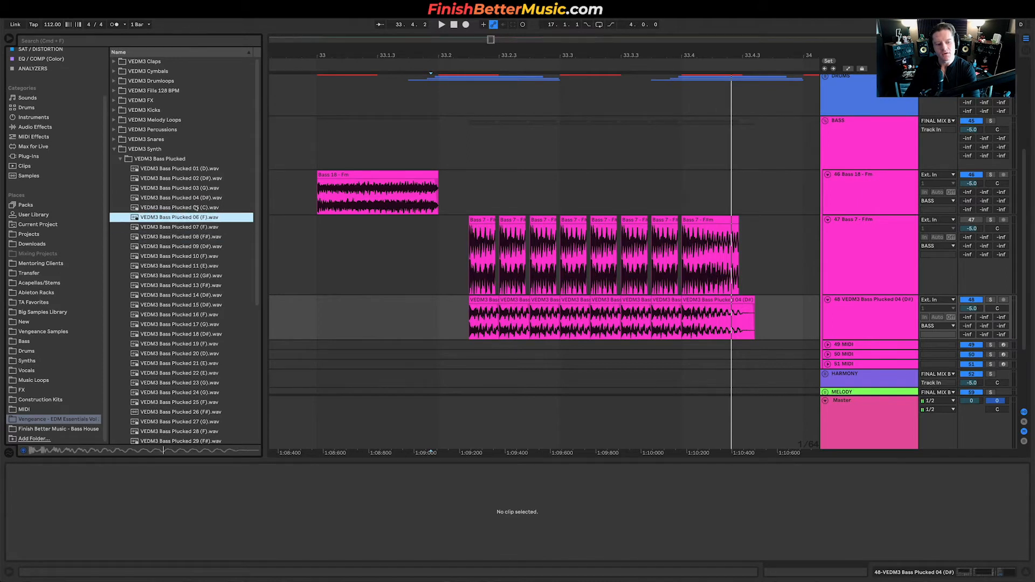
Place VEDM3 Bass Plucked 06 (F) at 33.2.2 over the existing plucked clips and trim it to one sixteenth.
left_click_drag(192, 217, 471, 318)
left_click_drag(564, 302, 500, 303)
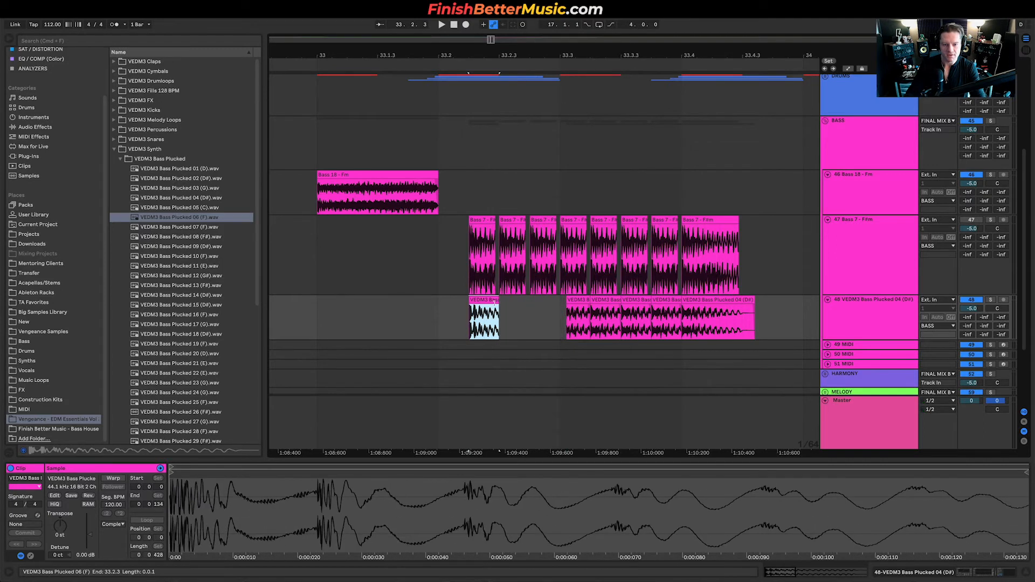
Duplicate the Bass Plucked 06 clip up to 33.4.1 and lengthen the last copy to just past 33.4.3.
scroll(501, 304, "up", 3)
left_click(497, 315)
key("ctrl+d")
key("ctrl+d")
key("ctrl+d")
key("ctrl+d")
key("ctrl+d")
scroll(550, 310, "down", 3)
key("ctrl+d")
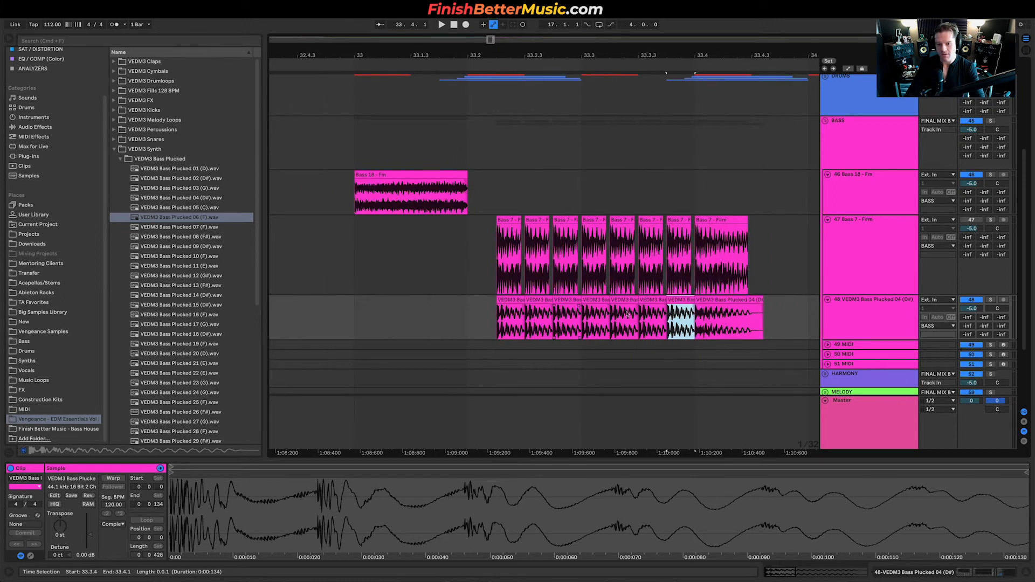
key("ctrl+d")
left_click_drag(721, 301, 766, 302)
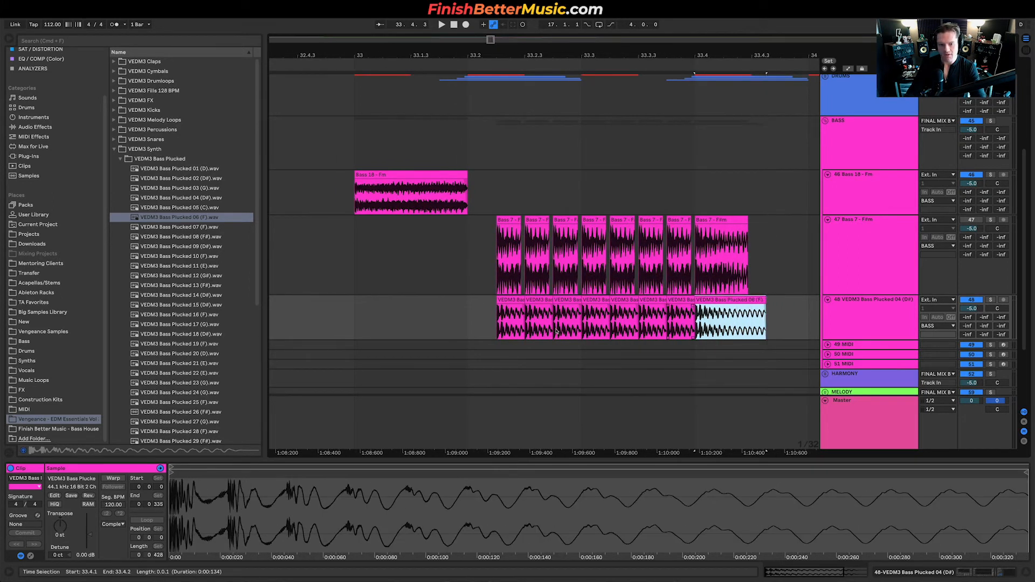
Play the new plucked pattern from 33.2.2, and replay the whole bar from 33.1.1.
left_click(510, 324)
key("space")
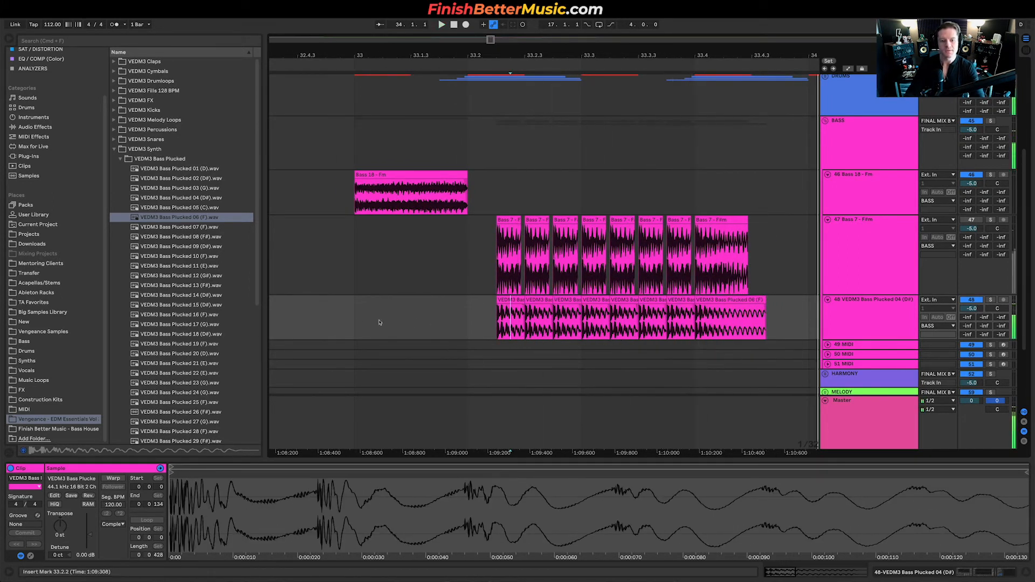
left_click(355, 322)
key("space")
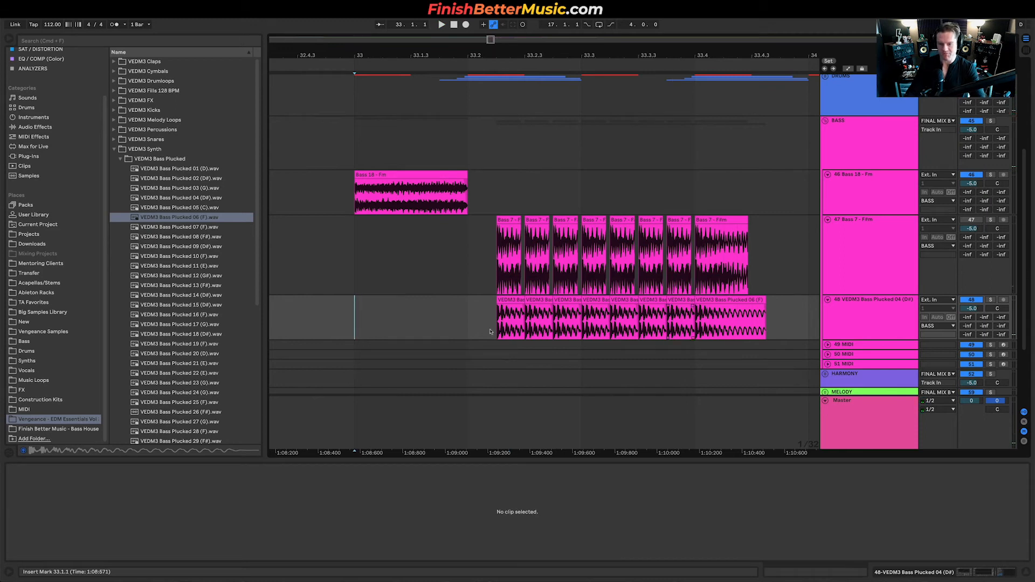
Close the VEDM3 Bass Plucked folder, open VEDM3 Stabs, and audition stabs 01 to 03.
scroll(380, 300, "down", 5)
scroll(439, 300, "up", 3)
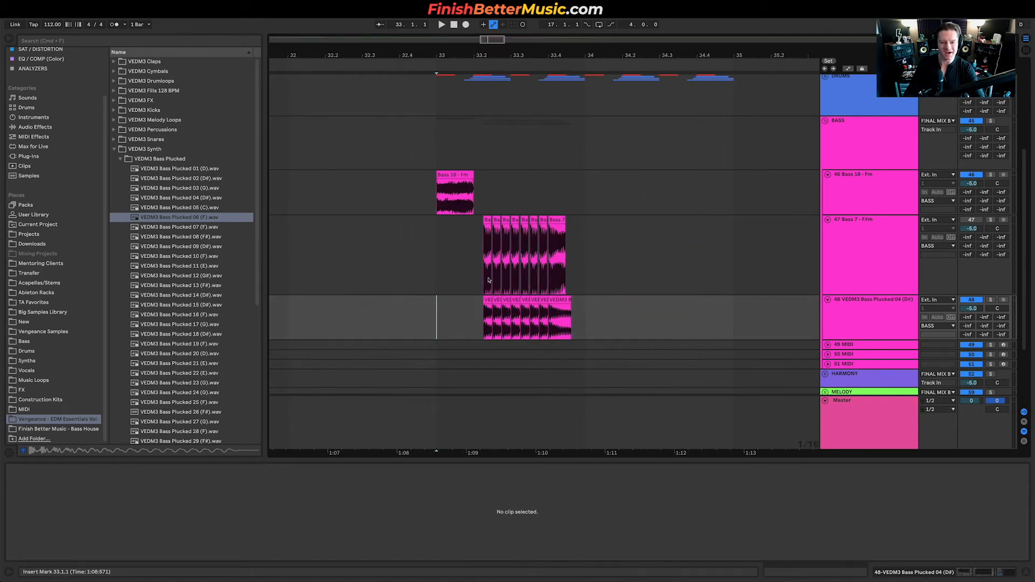
left_click(155, 160)
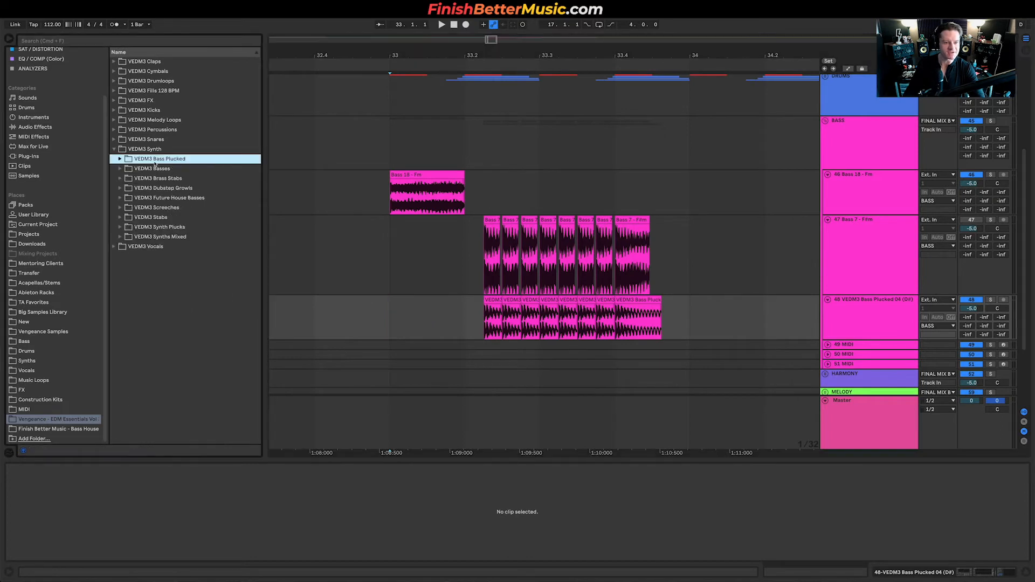
left_click(159, 218)
left_click(189, 248)
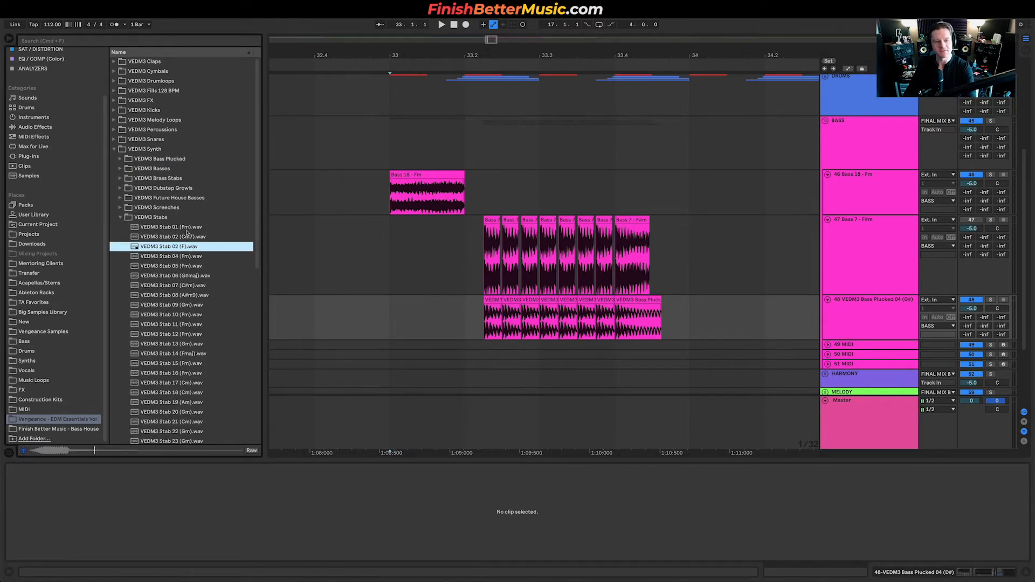
left_click(187, 229)
left_click(189, 238)
left_click(198, 247)
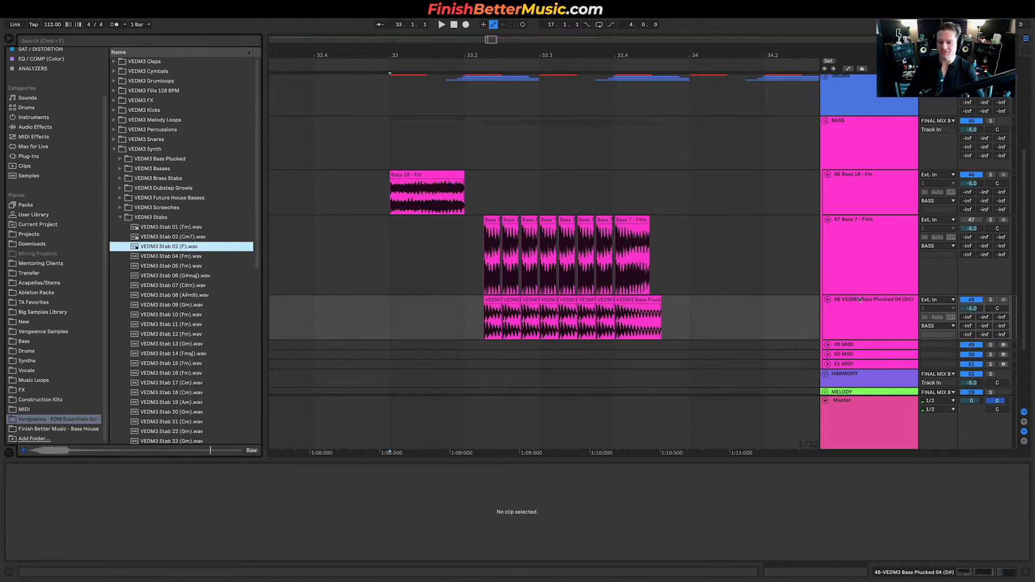
Insert an unfolded audio track below Bass 18 and place VEDM3 Stab 03 (F) on it at 33.1.1.
left_click(853, 204)
key("space")
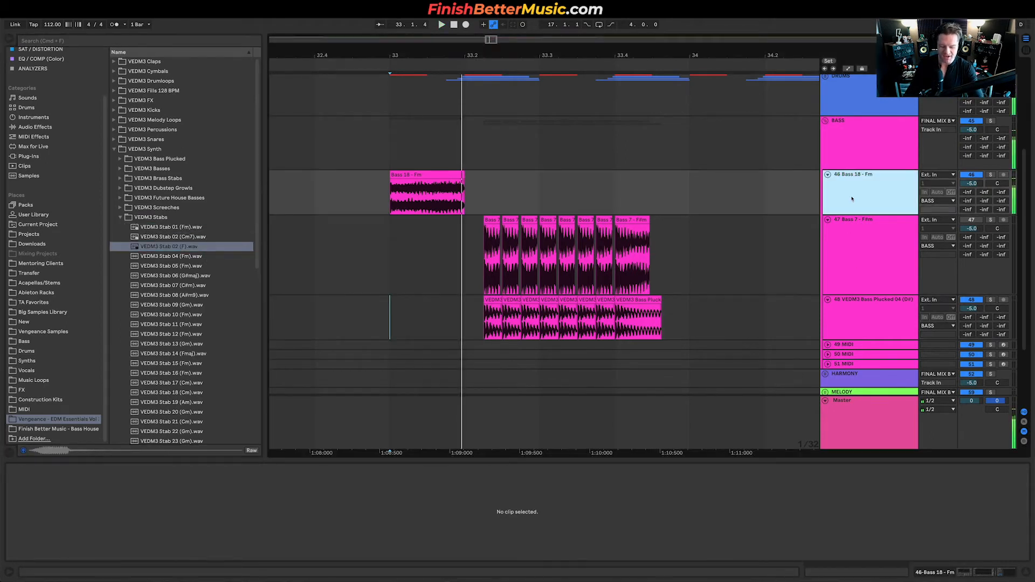
key("super+t")
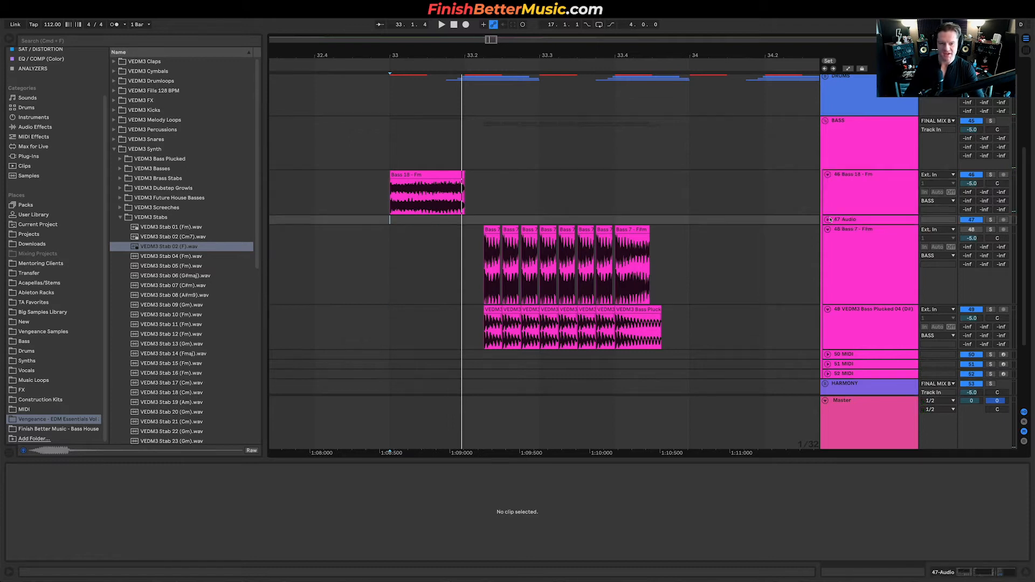
left_click(828, 220)
left_click_drag(178, 239, 411, 236)
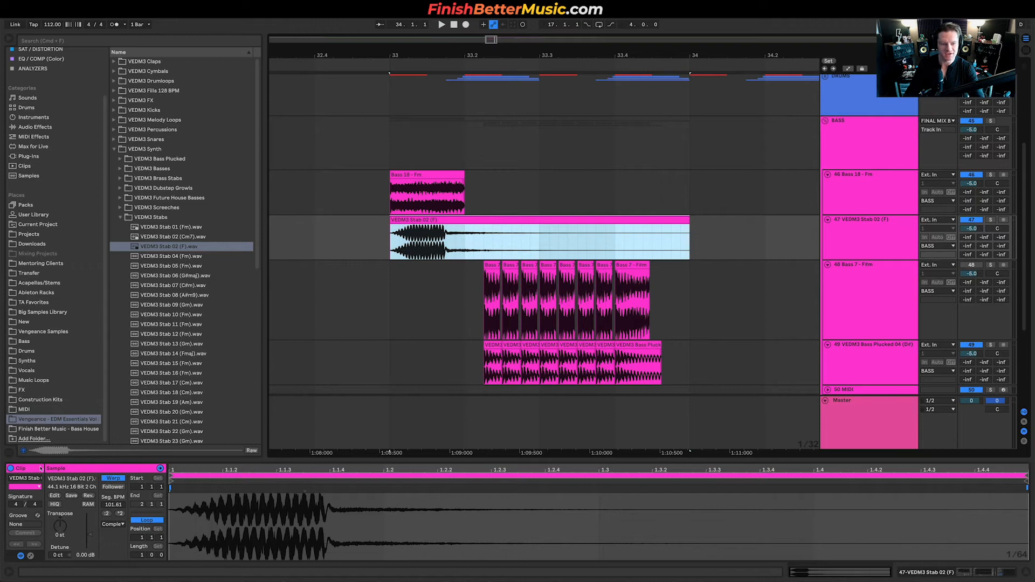
Audition VEDM3 Stabs 05 to 13 for a second stab layer.
left_click(168, 308)
key("Down")
key("Down")
key("Up")
key("Down")
key("Down")
key("Down")
scroll(220, 273, "down", 1)
key("Up")
key("Up")
key("Up")
key("Up")
key("Up")
key("Up")
key("Up")
key("Up")
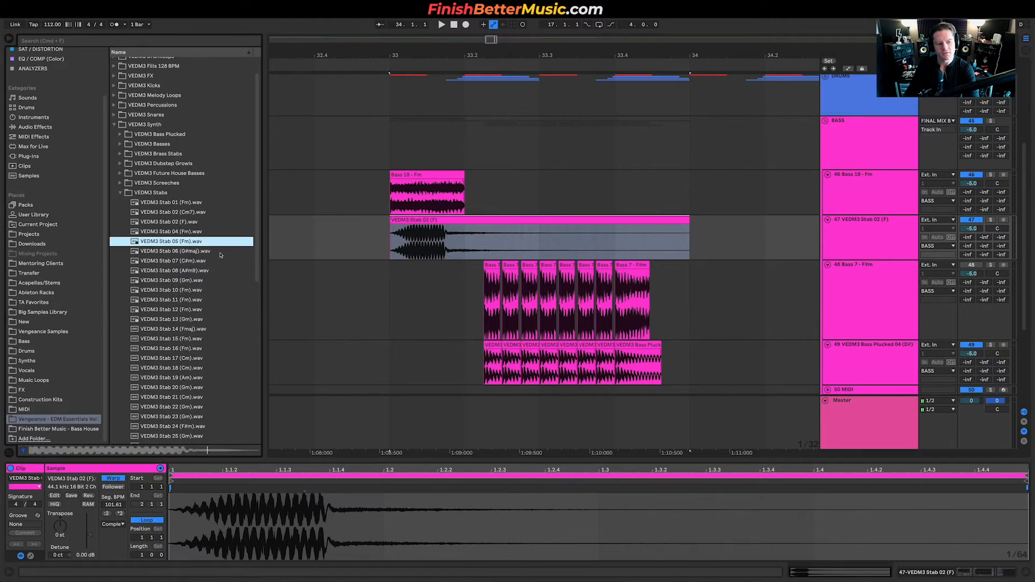
Insert an unfolded audio track below the first stab track and place VEDM3 Stab 05 (Fm) on it at 33.1.1.
left_click(891, 229)
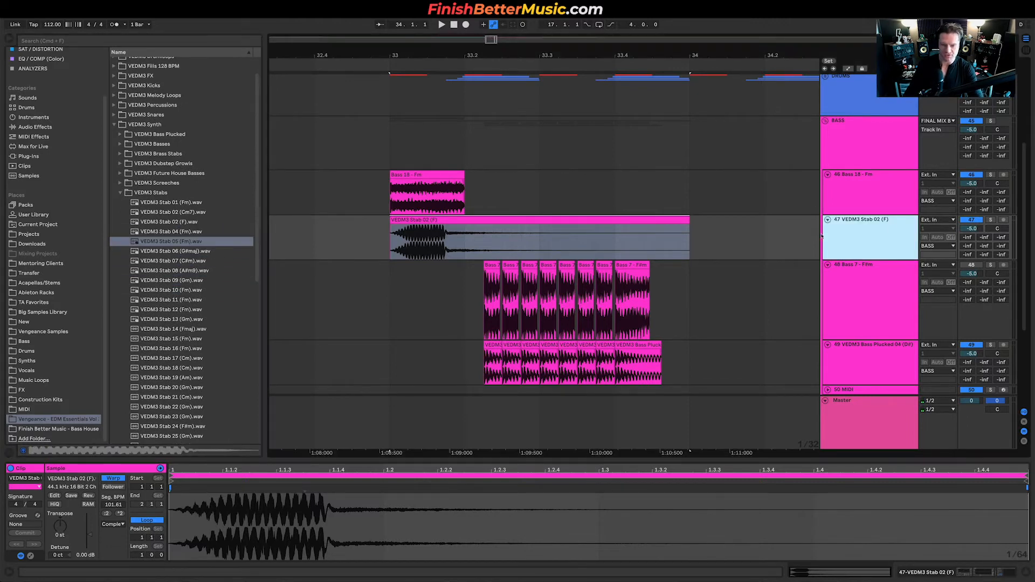
key("super+t")
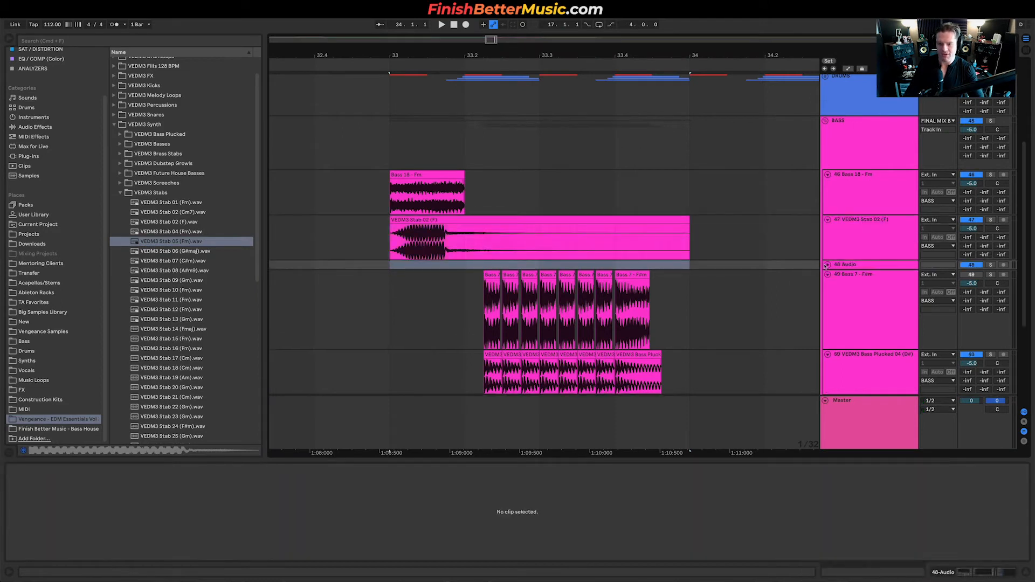
left_click(828, 265)
left_click_drag(172, 243, 394, 272)
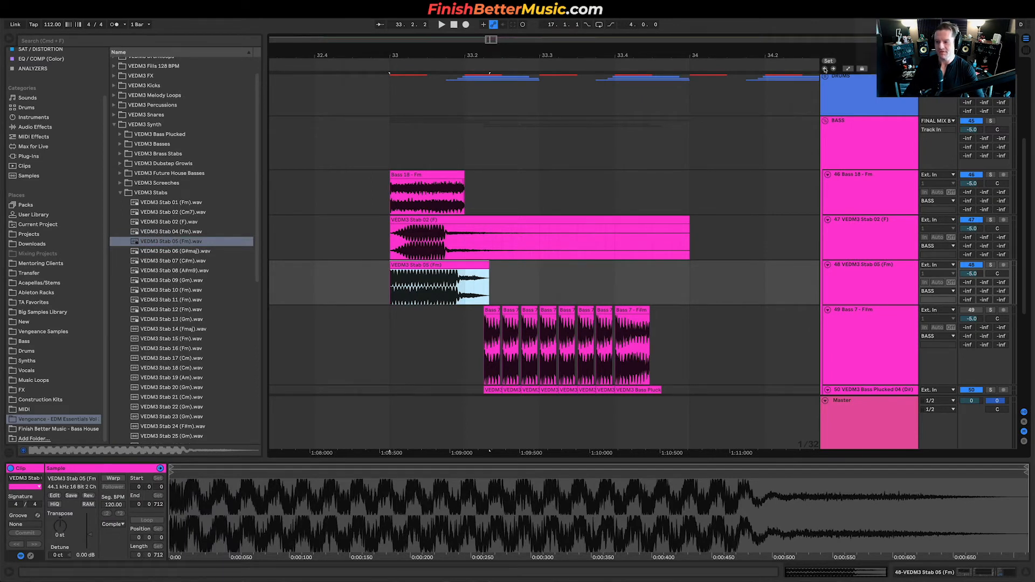
Solo the BASS group and play the layered basses and stabs from 33.1.1.
left_click(389, 290)
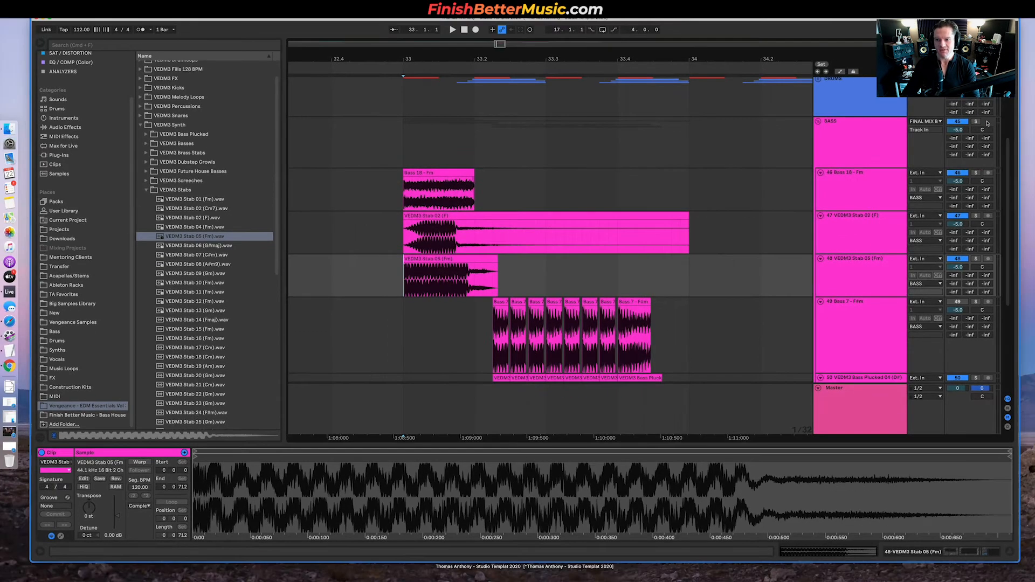
key("space")
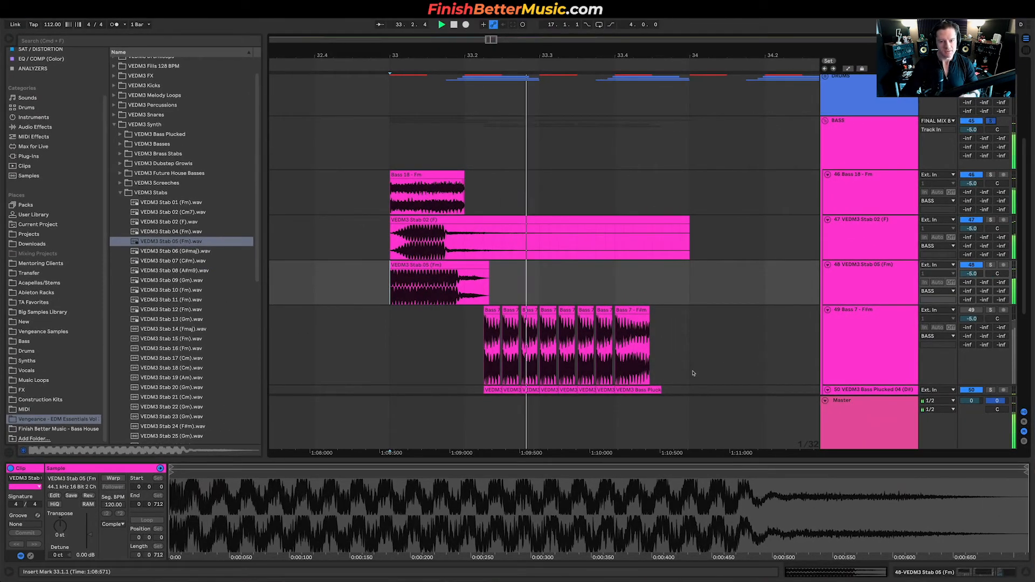
key("space")
key("space")
key("space")
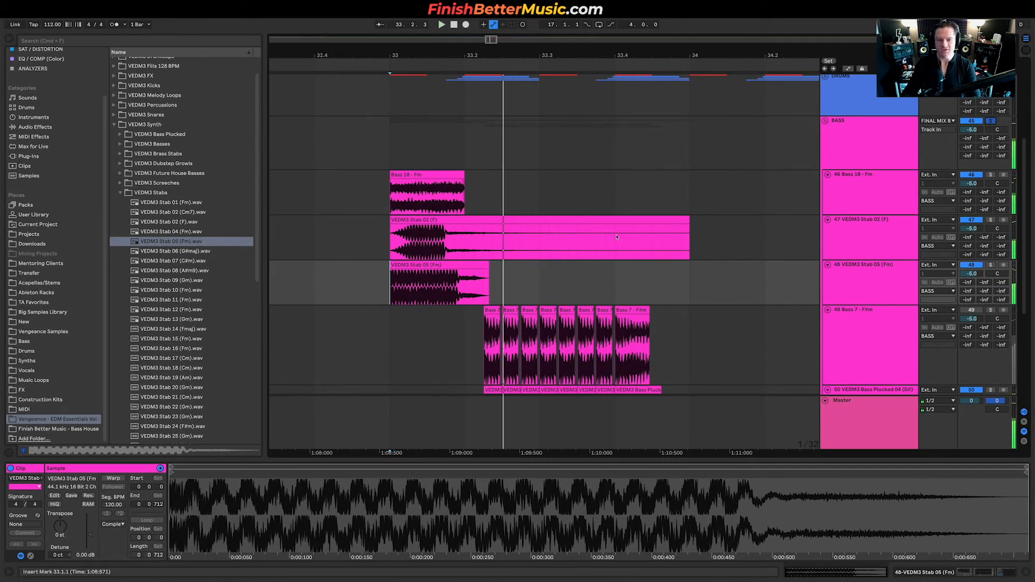
Solo and play the Stab 03 track, and compare it with the Stab 05 track soloed.
left_click(854, 235)
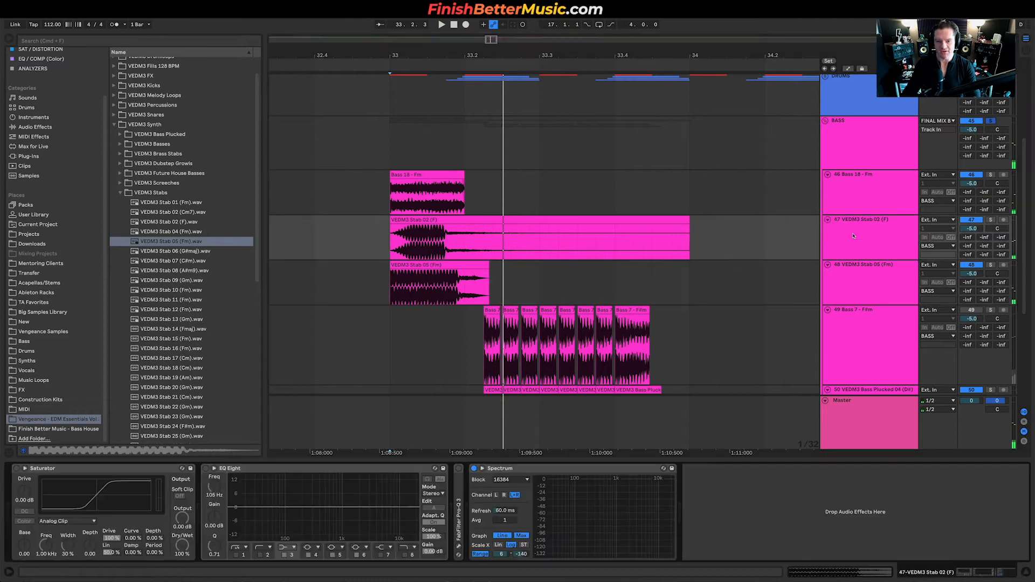
left_click(990, 220)
key("space")
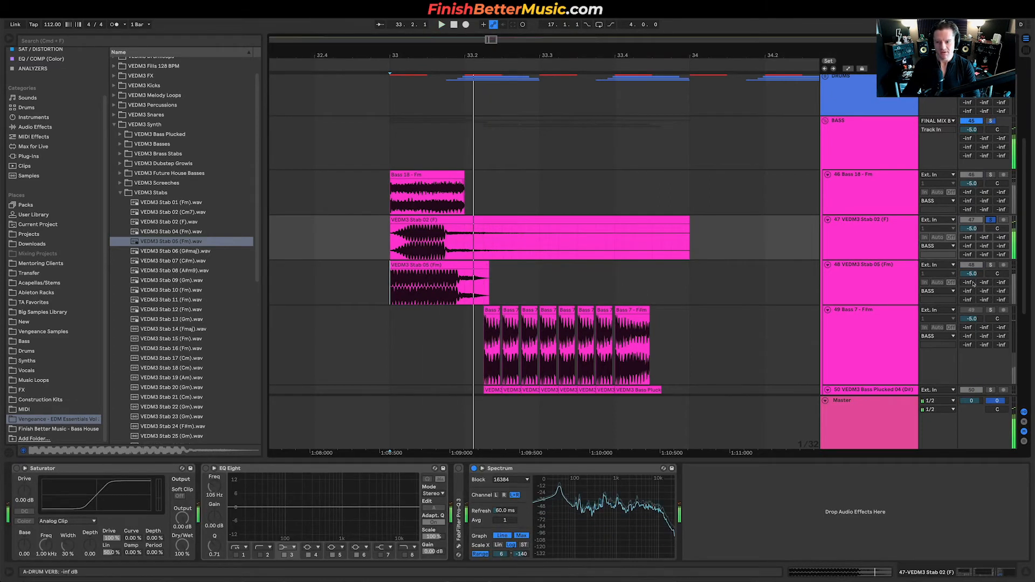
left_click(990, 264)
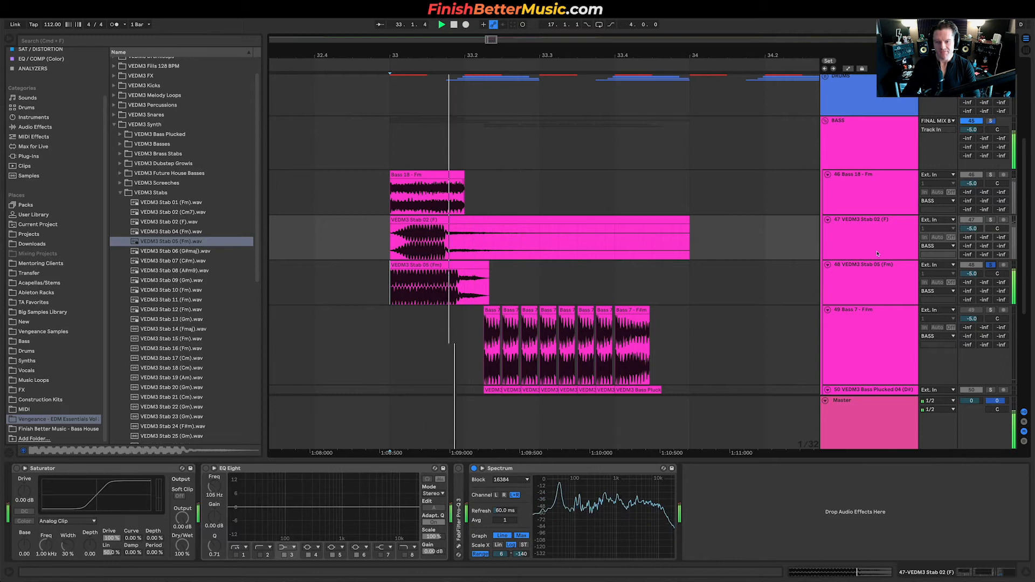
key("space")
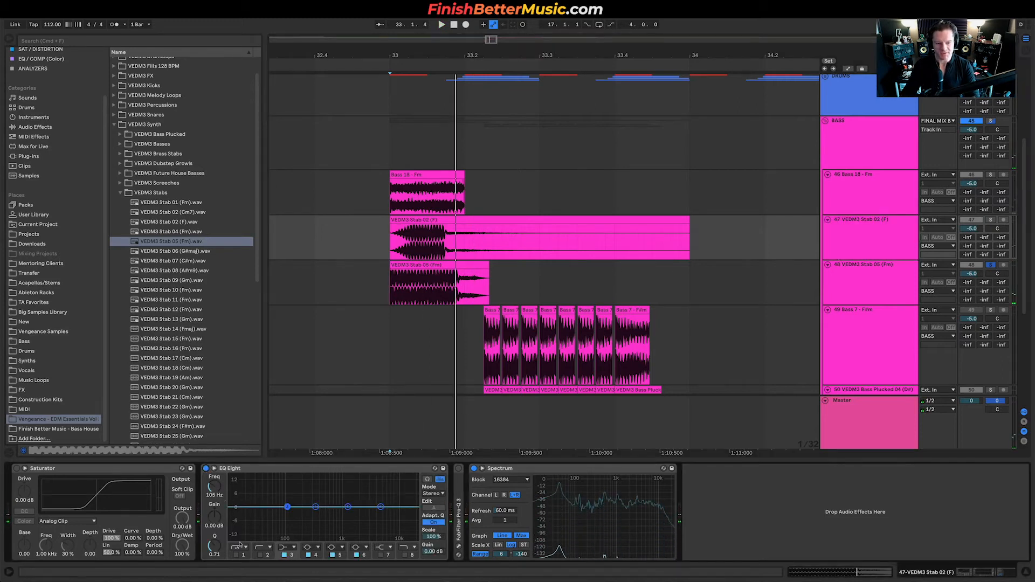
Set the EQ Eight low cut on the VEDM3 Stab 02 track to about 122 Hz while listening.
left_click_drag(285, 515, 292, 515)
key("space")
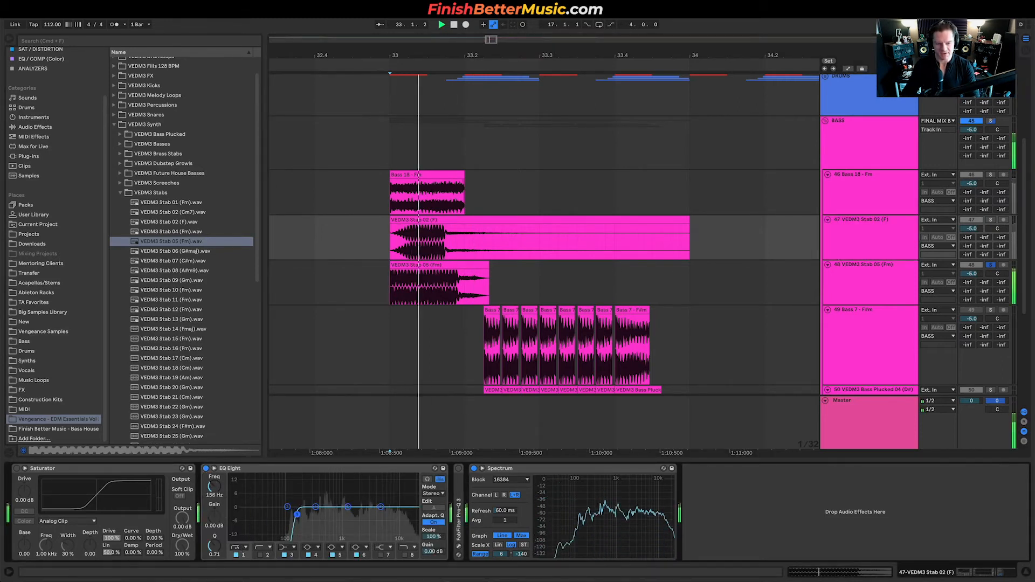
key("space")
key("space")
Solo Bass 18, low-cut it at about 90 Hz with EQ Eight, and play the soloed BASS group.
left_click(910, 171)
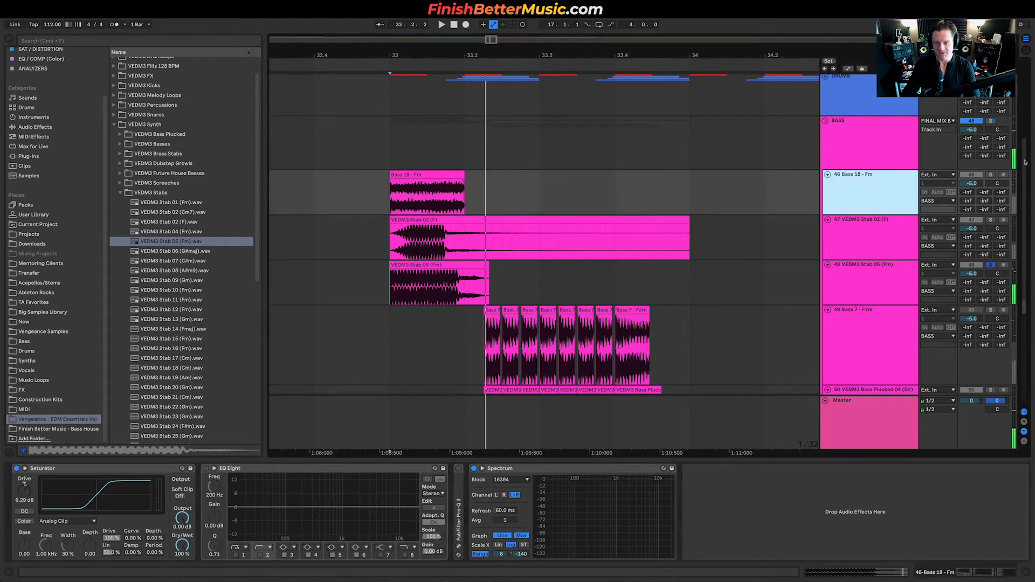
left_click(992, 174)
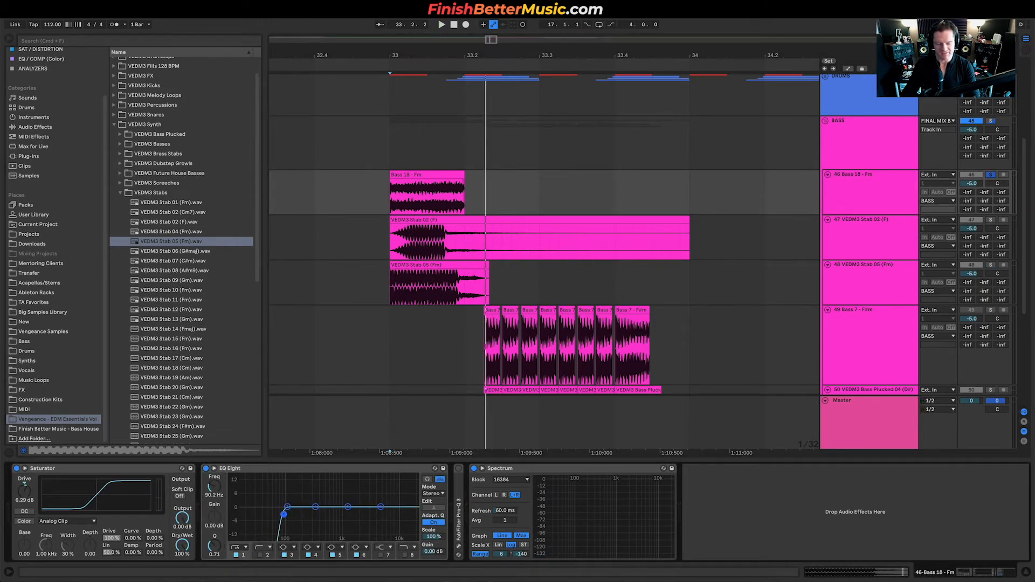
left_click(990, 121)
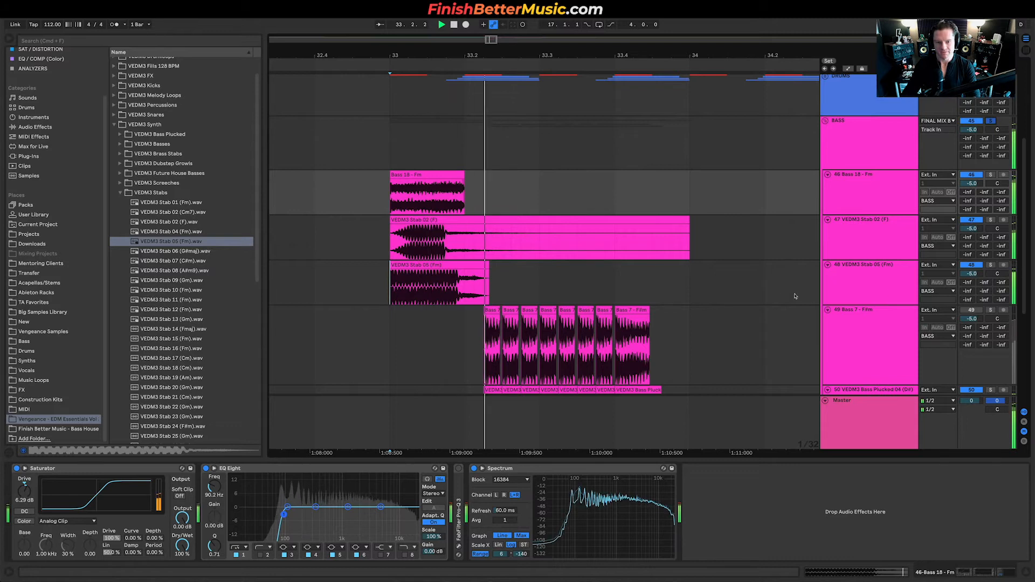
key("space")
Play the bass layers starting from the Stab 02 tail at 33.1.4.
left_click_drag(456, 237, 710, 244)
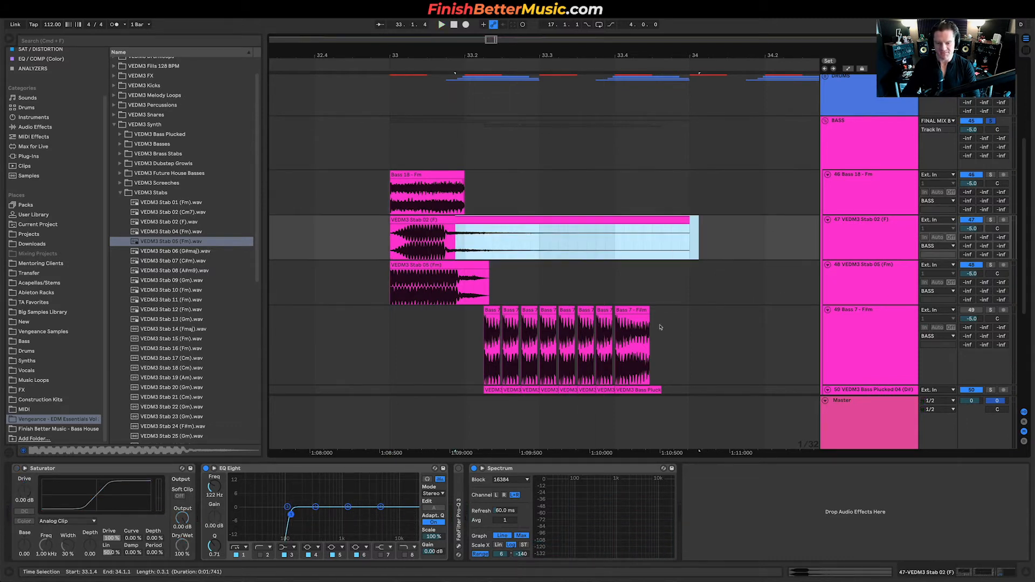
scroll(539, 269, "down", 2)
key("space")
scroll(493, 335, "down", 2)
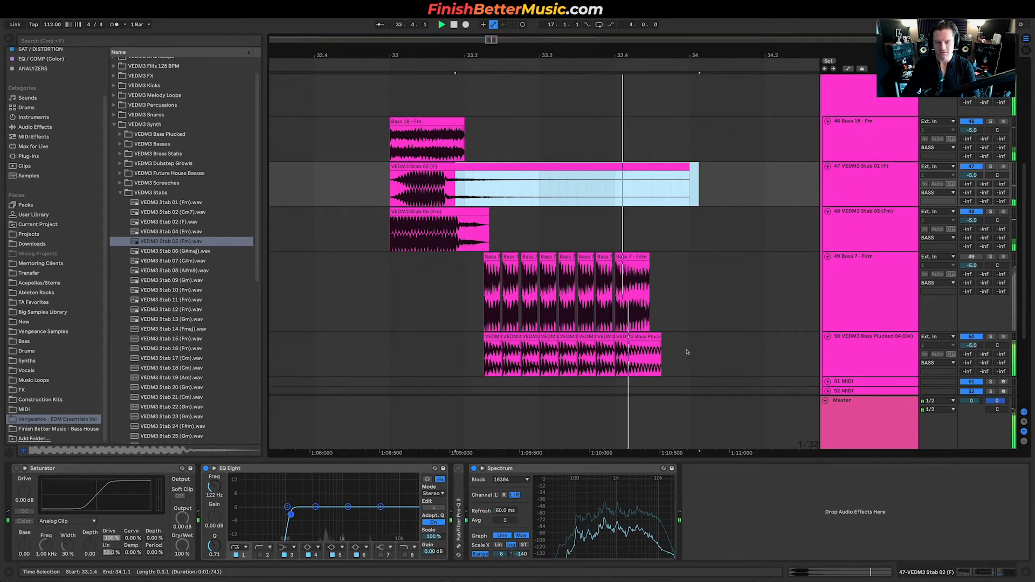
scroll(687, 339, "up", 8)
scroll(685, 328, "up", 6)
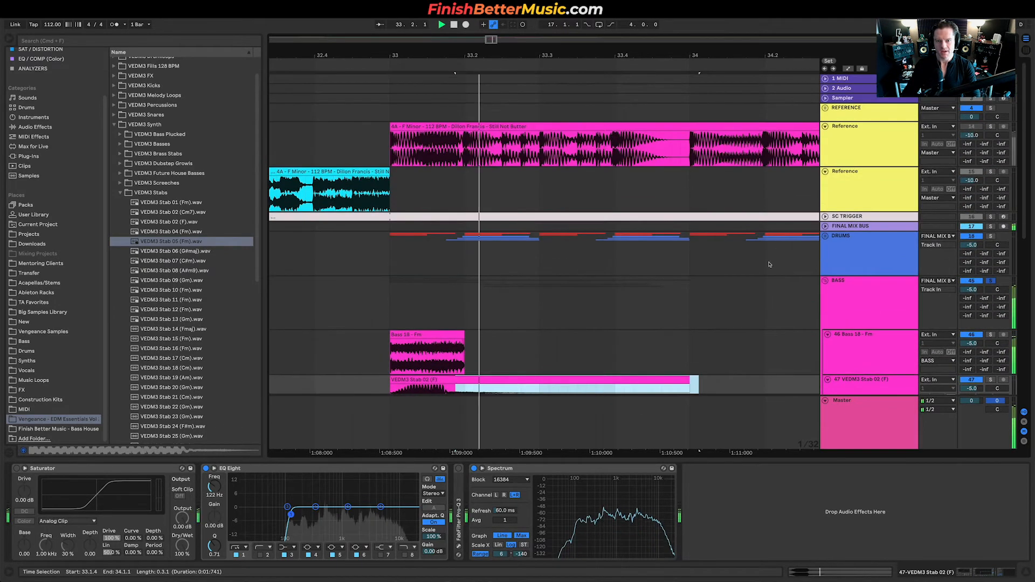
Solo the Reference track and listen to its bass rhythm from 33.2.1.
left_click(992, 126)
left_click(473, 157)
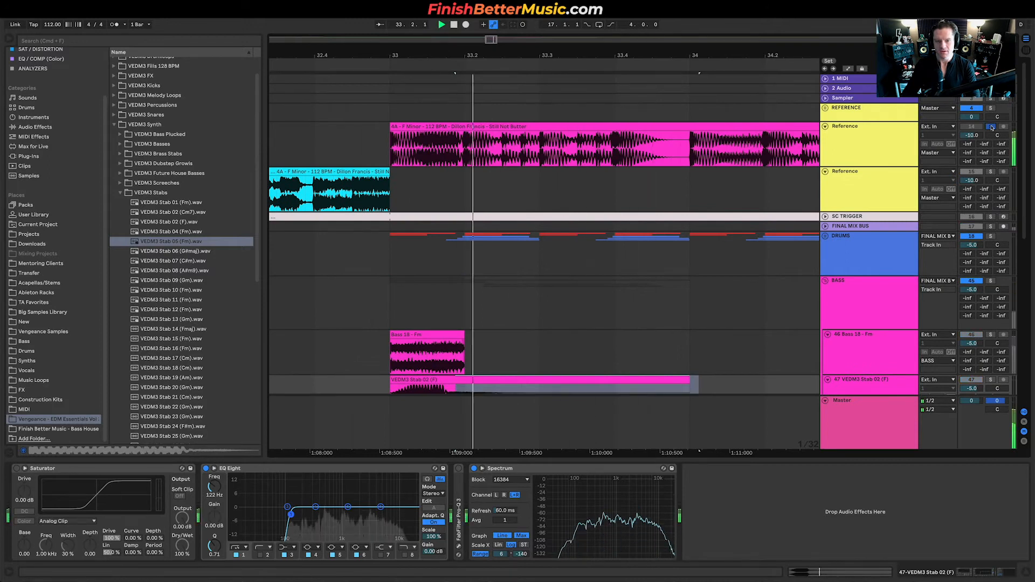
left_click(479, 158)
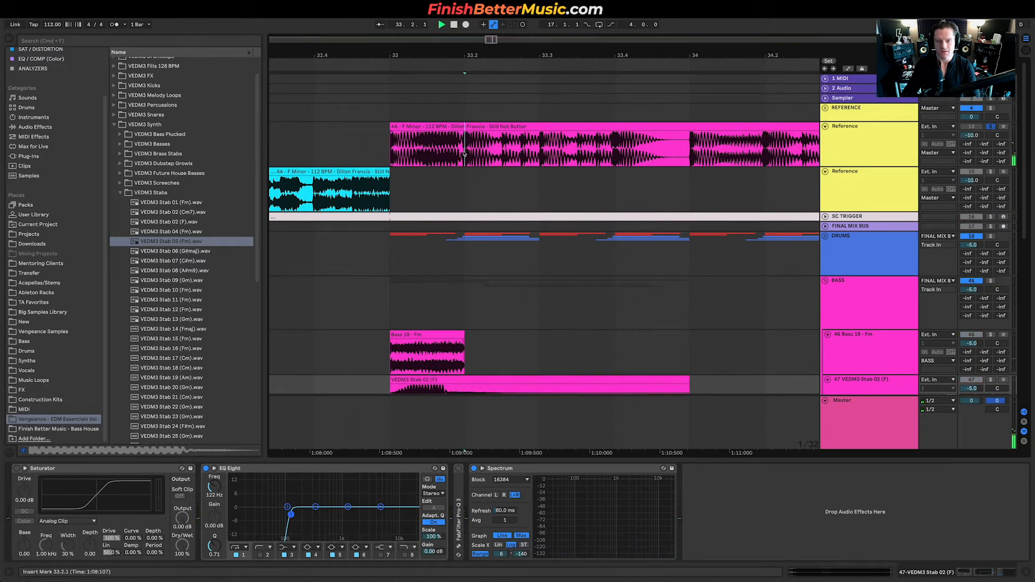
left_click(490, 159)
scroll(515, 161, "down", 6)
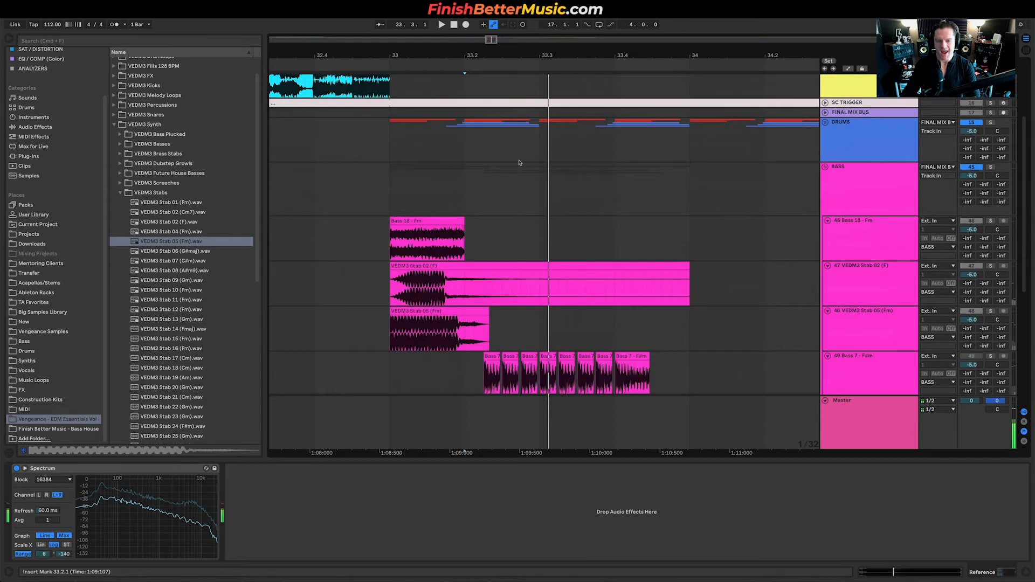
scroll(518, 160, "up", 6)
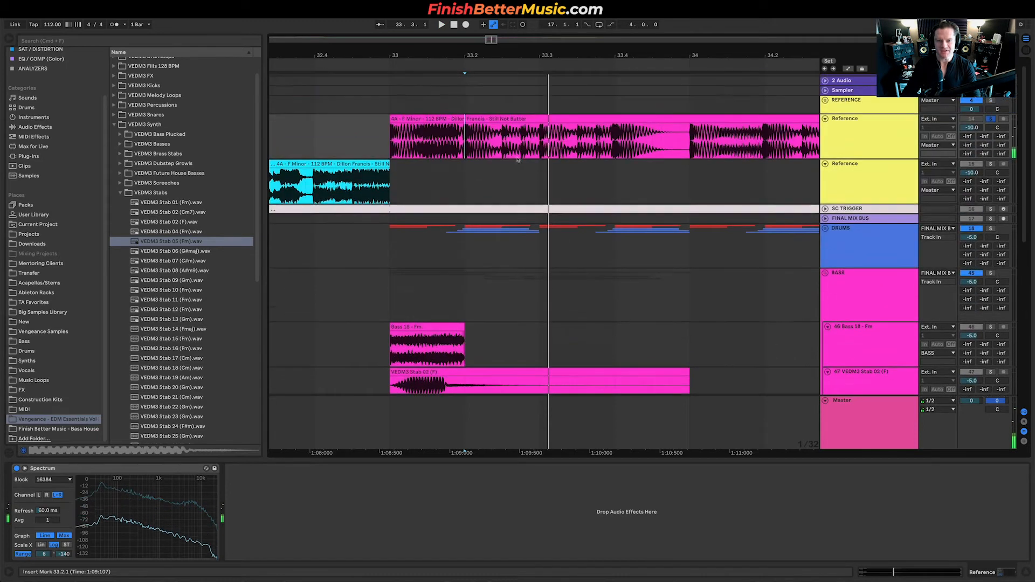
key("space")
key("space")
key("space")
Replay the soloed reference repeatedly from 33.3.1 to study the second half of its bass phrase.
left_click(548, 152)
key("space")
key("space")
key("space")
key("space")
key("space")
key("space")
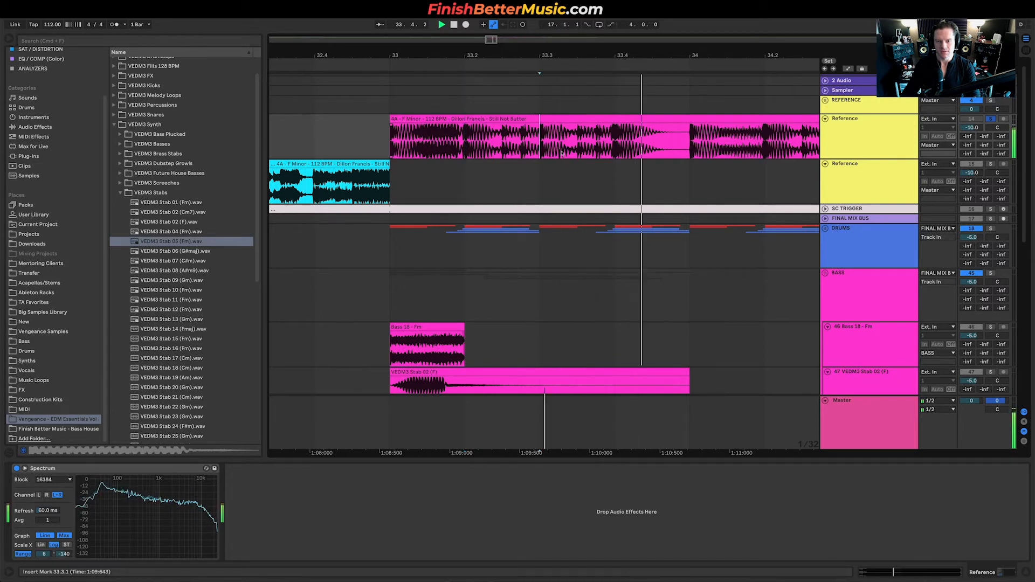
key("space")
key("space")
Compare the reference with the Bass Plucked clips in the section starting at 33.3.1.
scroll(599, 162, "down", 10)
key("space")
key("space")
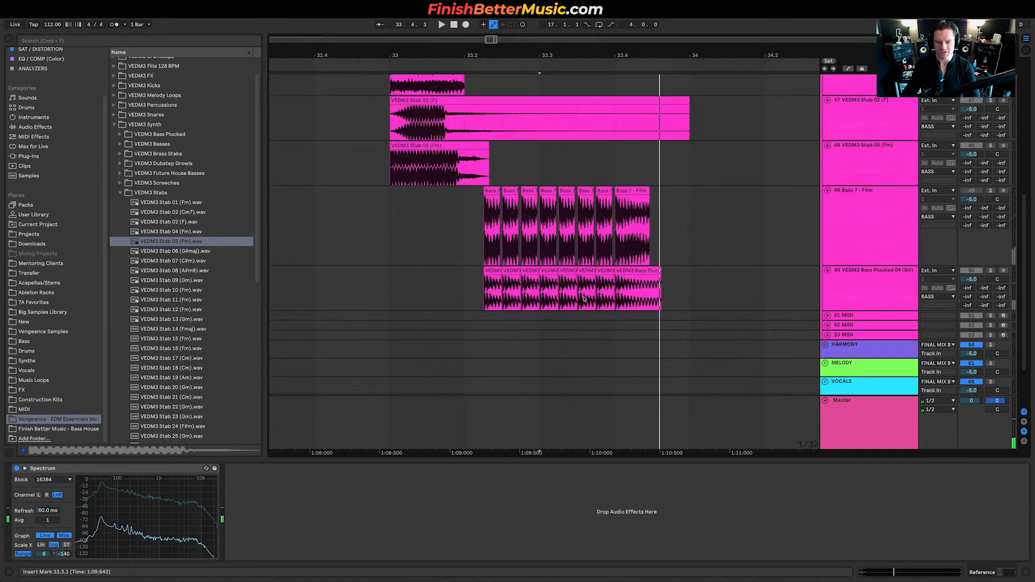
key("space")
left_click_drag(539, 288, 594, 275)
scroll(593, 276, "up", 10)
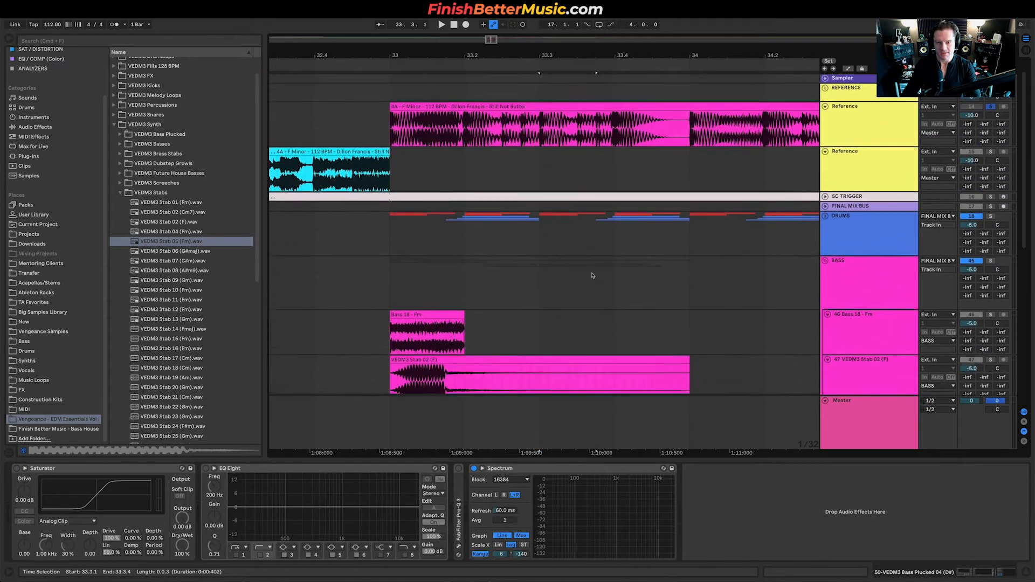
key("space")
scroll(592, 275, "down", 9)
key("space")
Show the clip settings and turn on Warp for all the Bass Plucked clips.
left_click_drag(565, 322, 544, 322)
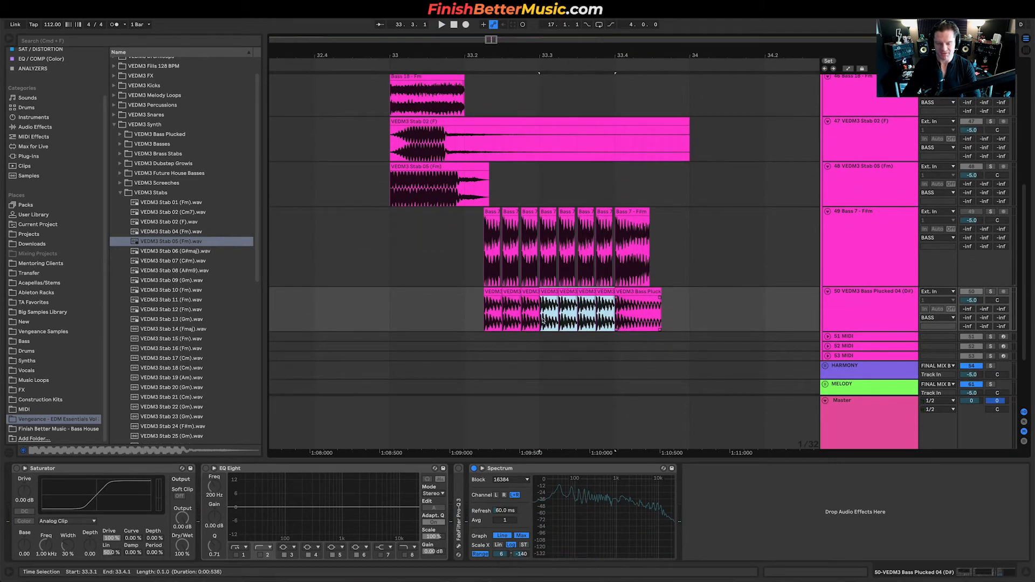
key("shift+Tab")
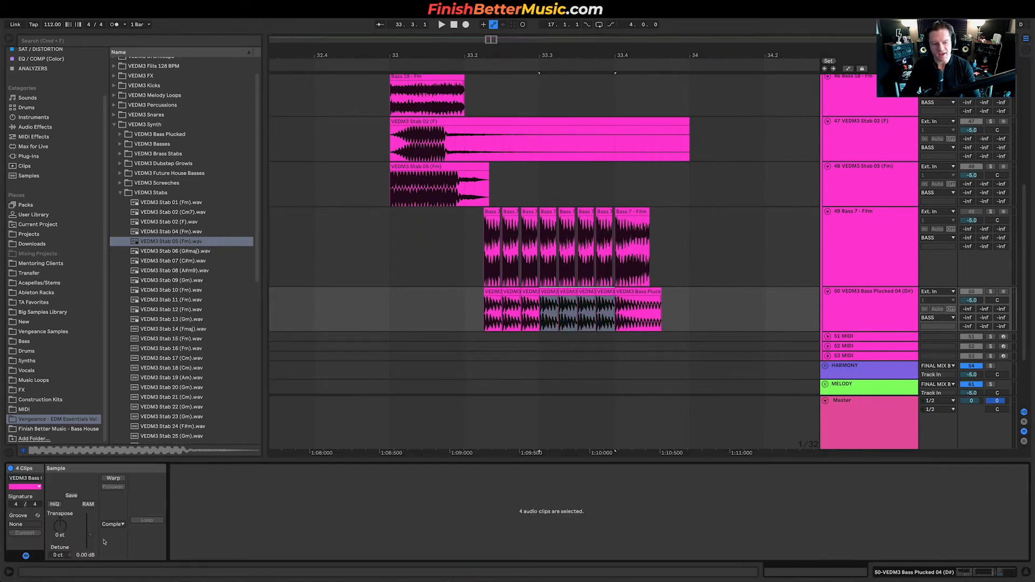
left_click_drag(445, 309, 726, 310)
left_click(113, 479)
Transpose the four plucked clips between 33.3.1 and 33.4.1 to 2 st and play their track soloed.
left_click(547, 316)
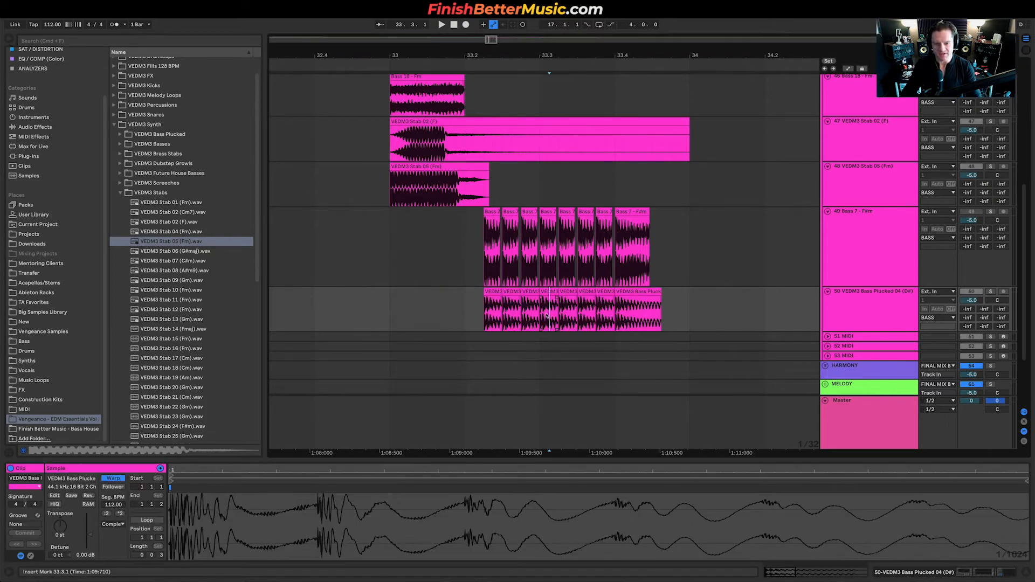
left_click_drag(560, 309, 614, 310)
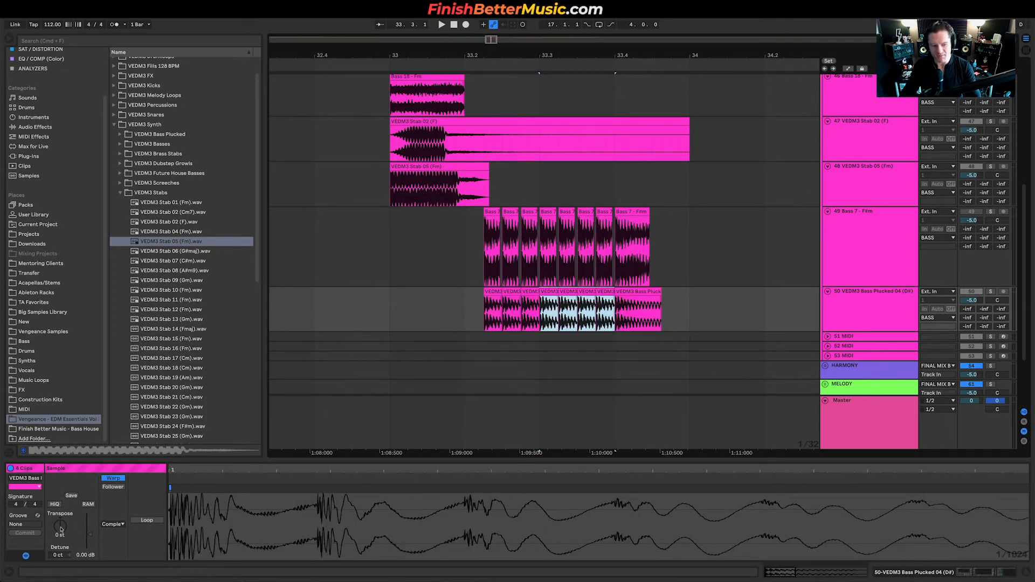
left_click_drag(61, 528, 61, 525)
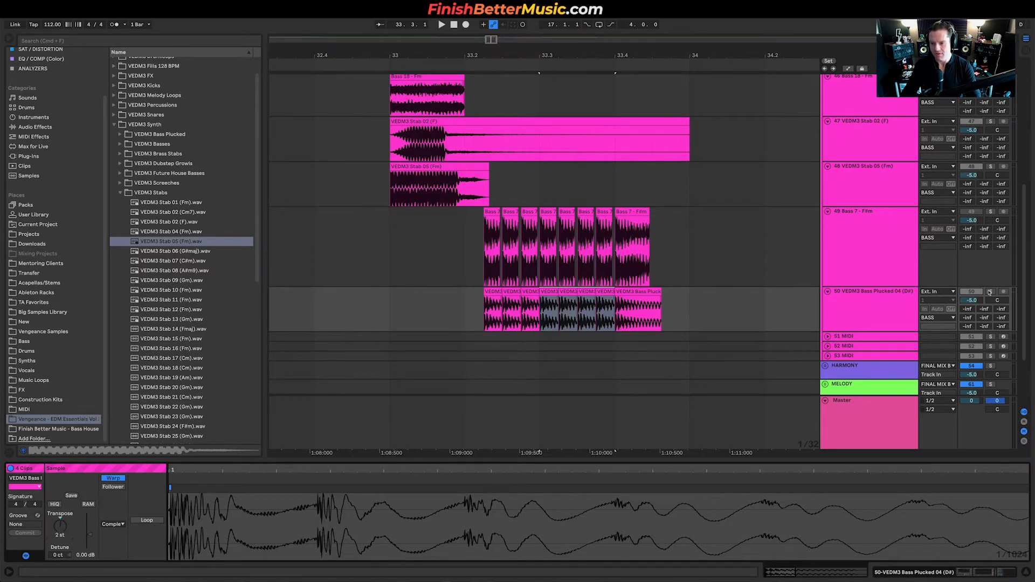
left_click(990, 292)
left_click(474, 315)
key("space")
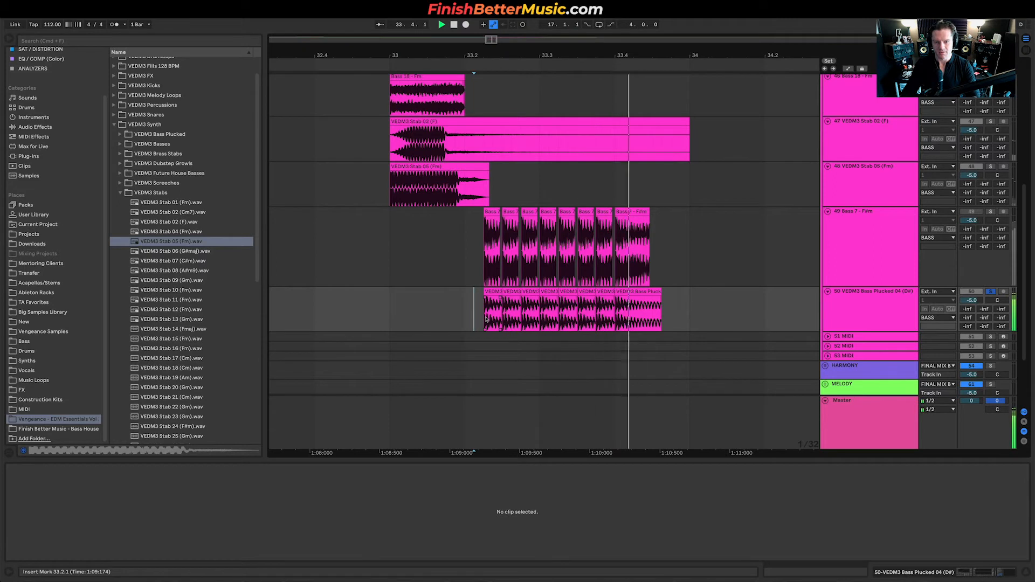
key("space")
Set the transposition of the four plucked clips from 33.3.1 to 33.4.1 to 1 st and replay the soloed track.
left_click(550, 310)
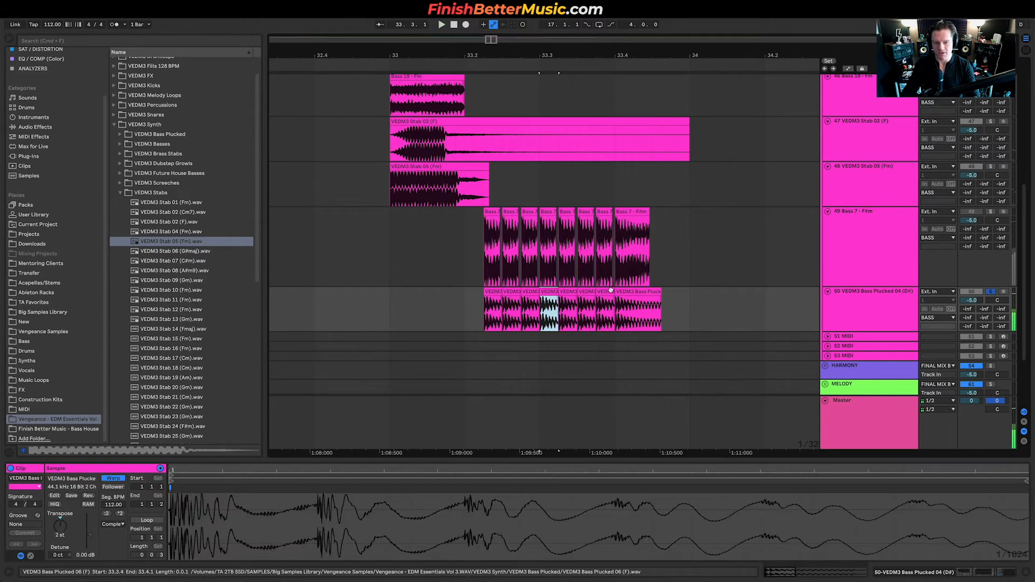
left_click(611, 292, "shift")
left_click(62, 523)
key("space")
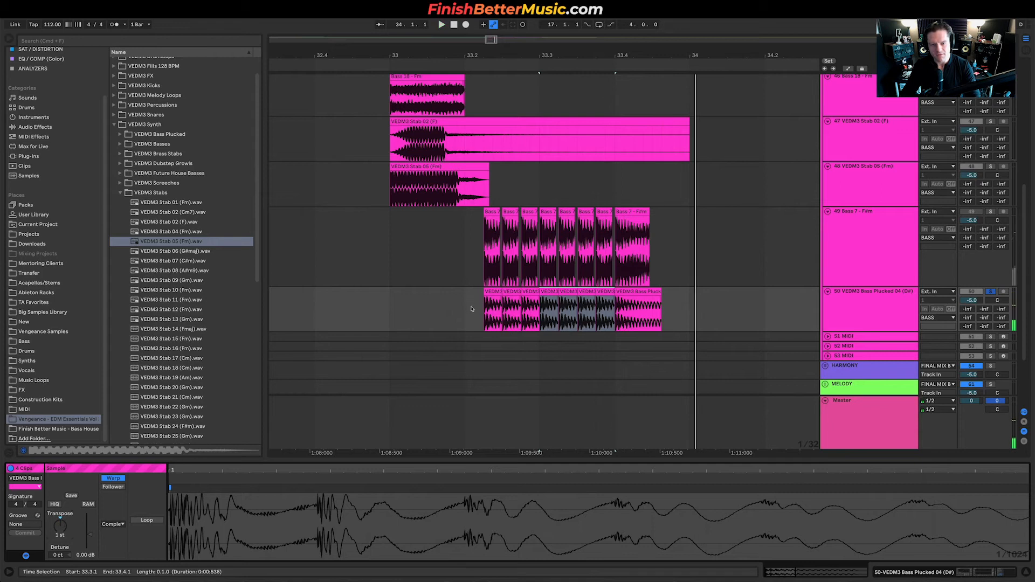
left_click(473, 311)
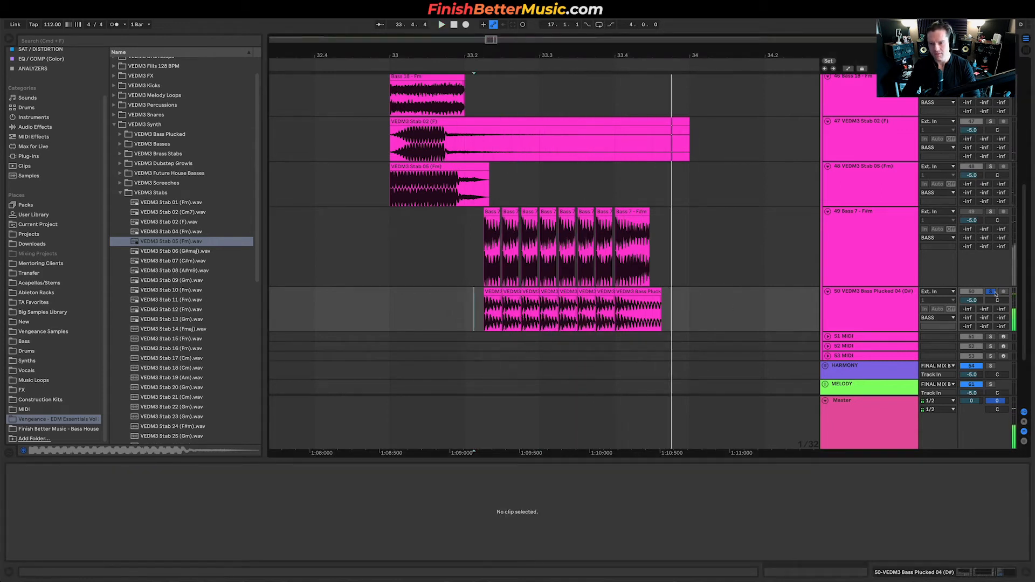
Play the transposed plucks together with the other bass layers from 33.1.2.
left_click(408, 312)
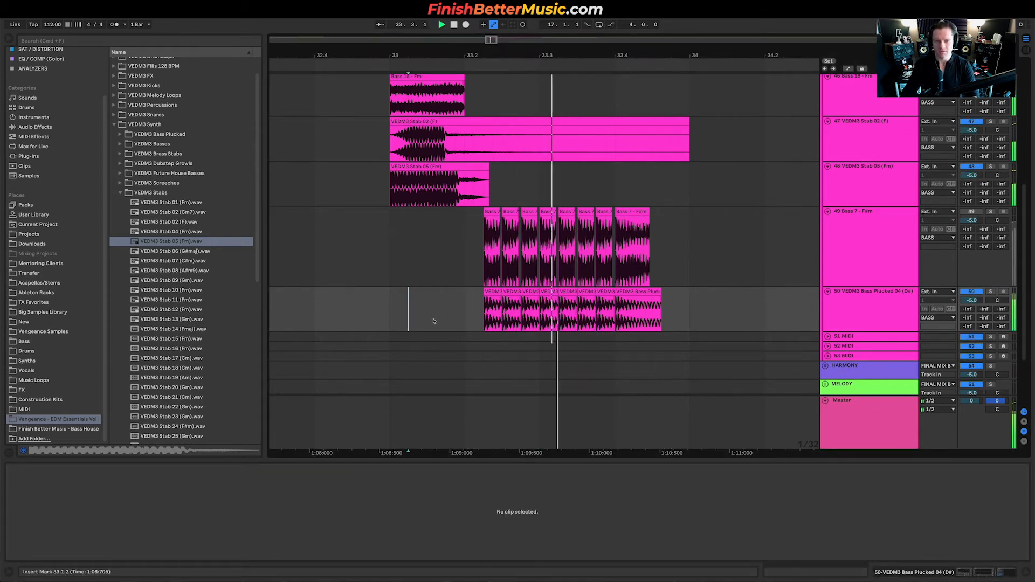
key("space")
key("space")
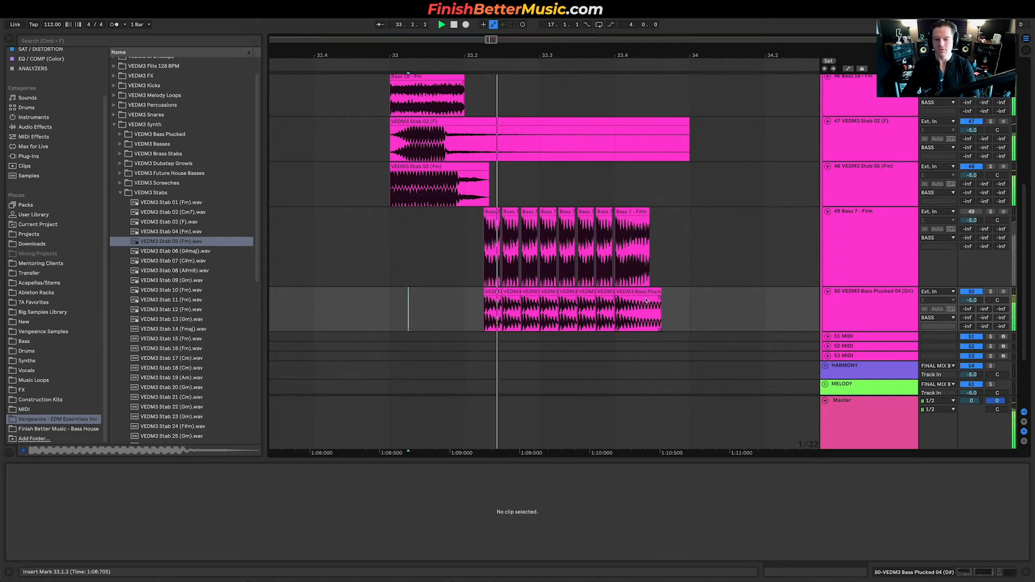
Try the four plucked clips from 33.3.1 to 33.4.1 at -1 st, and compare with 1 st during playback.
left_click_drag(620, 306, 549, 312)
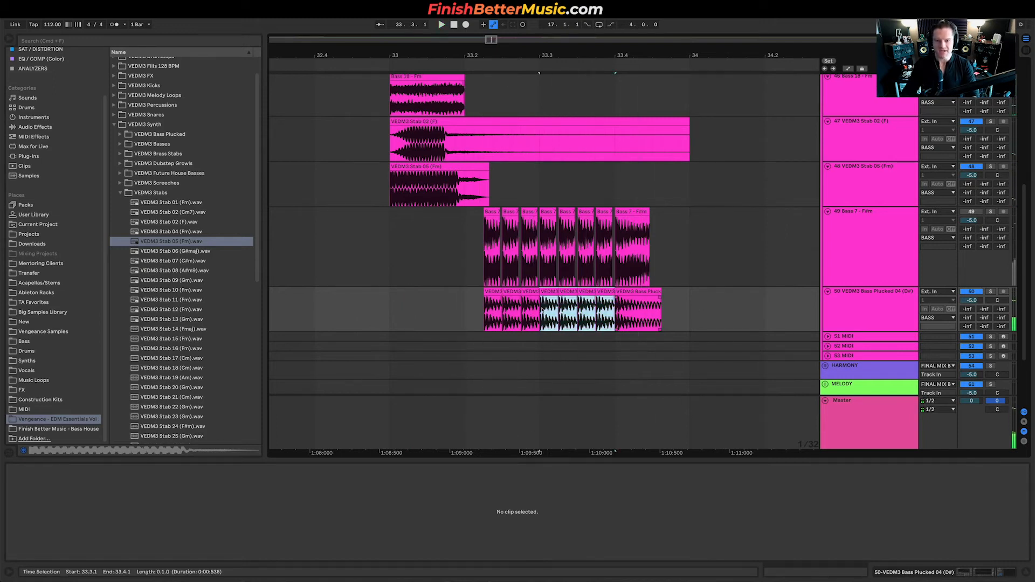
left_click_drag(60, 533, 60, 539)
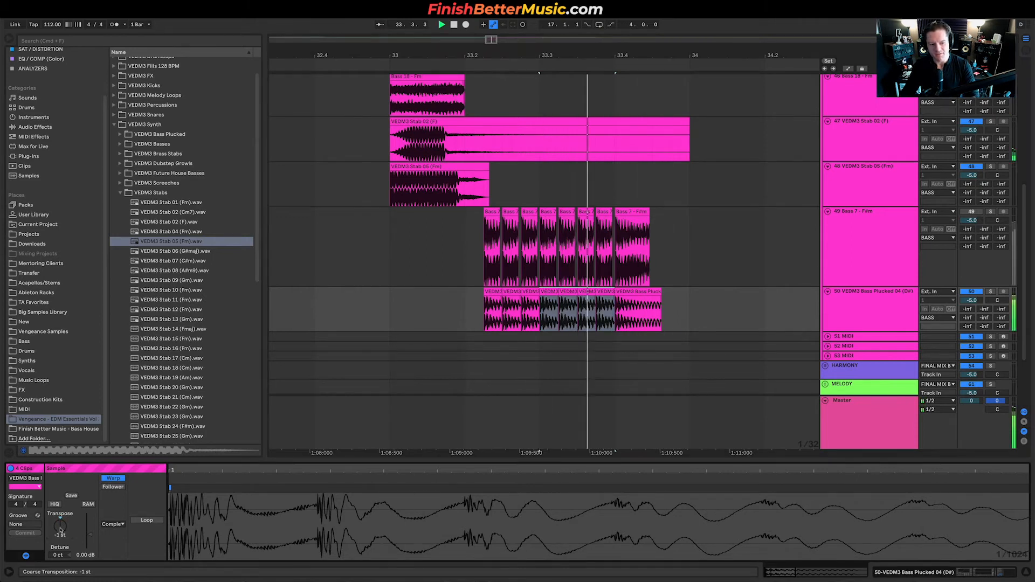
left_click_drag(59, 520, 59, 510)
key("space")
key("space")
key("space")
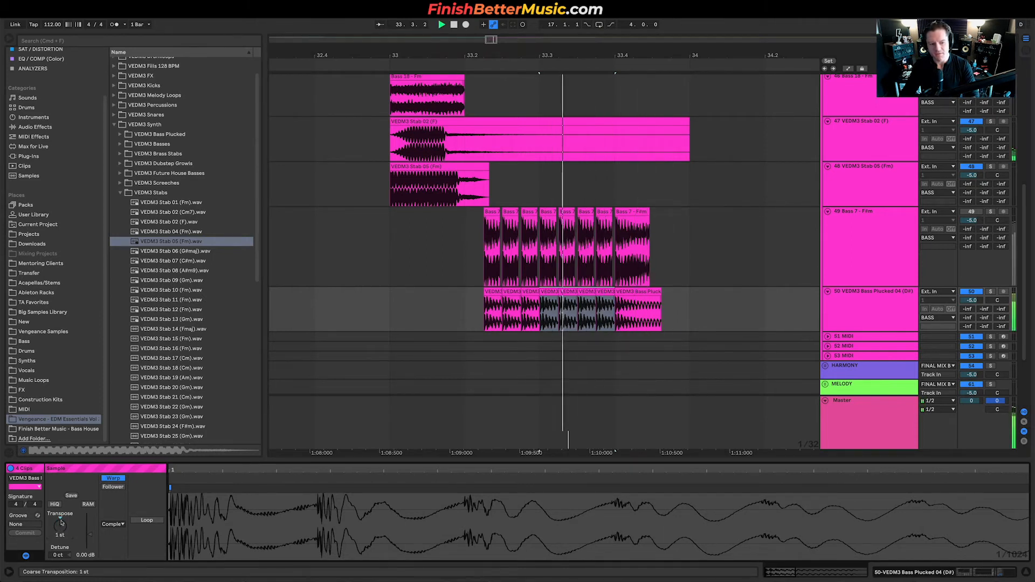
Change the four plucked clips' warp mode to Beats and play the bass layers from 33.1.1.
left_click(125, 528)
left_click(112, 526)
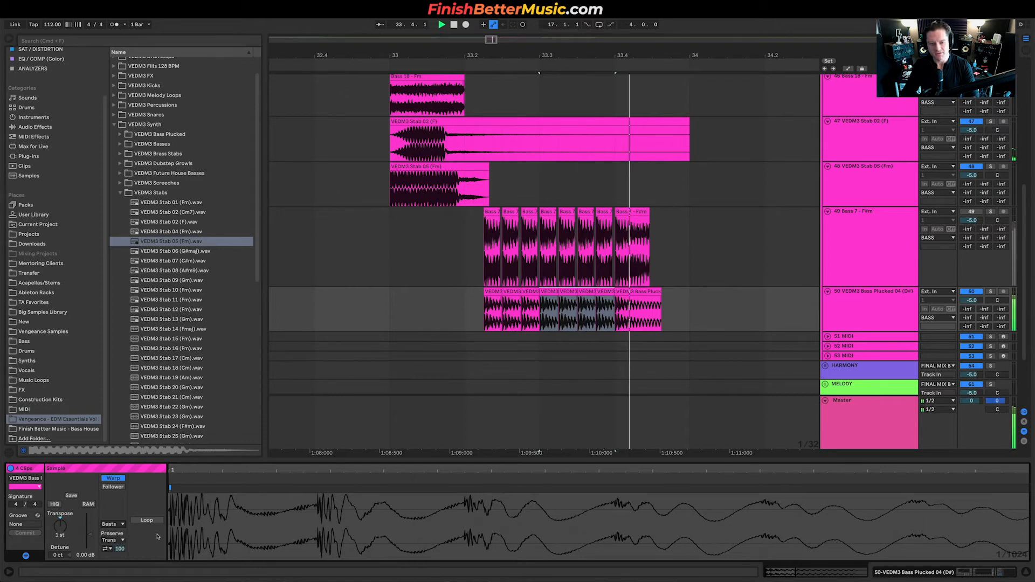
left_click(388, 311)
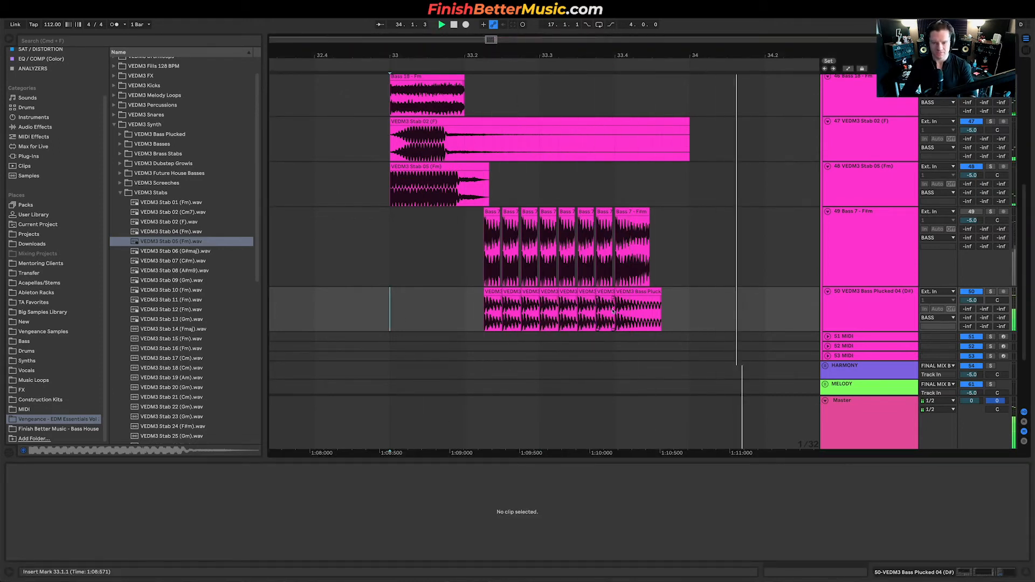
scroll(550, 313, "up", 3)
scroll(550, 313, "down", 3)
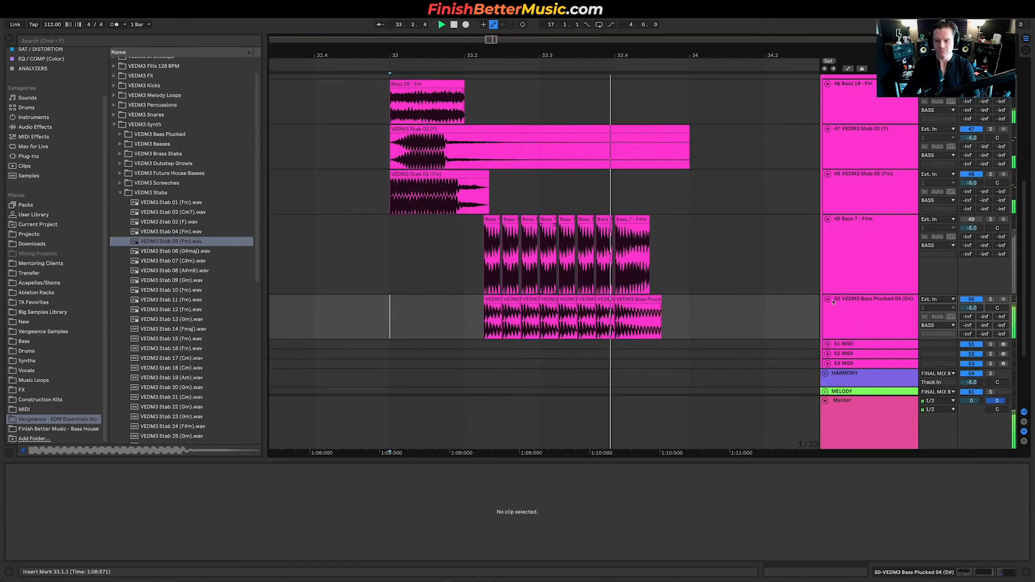
left_click(900, 308)
key("space")
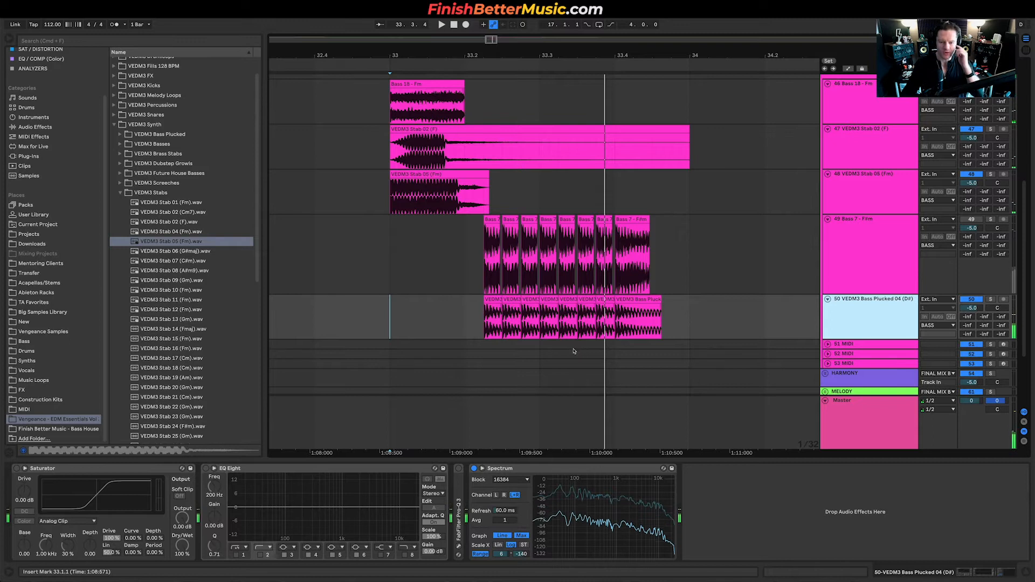
Extend the last Bass Plucked clip to 33.4.3 with a fade-out at its end.
left_click_drag(492, 313, 644, 312)
left_click(682, 314)
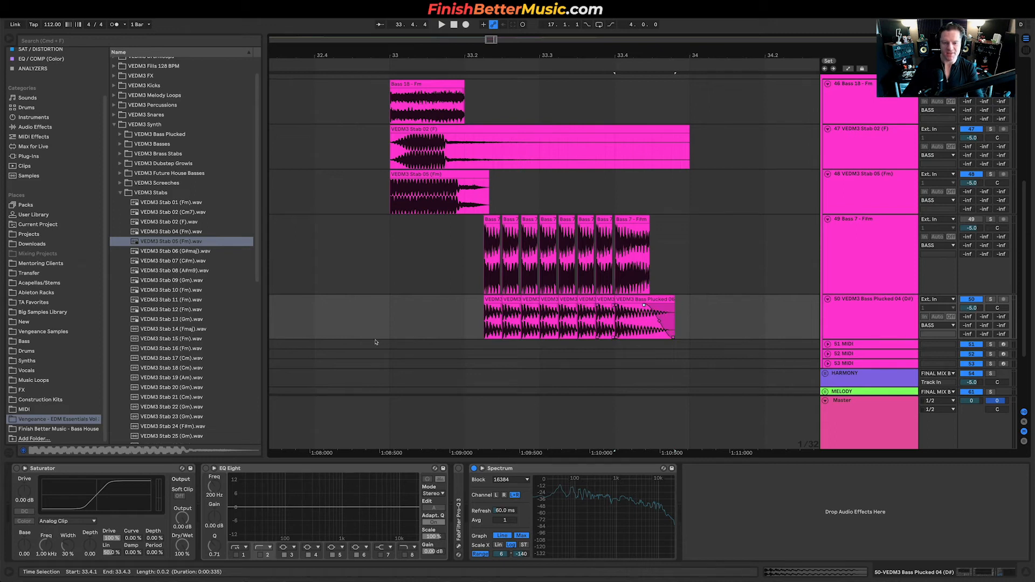
Audition the one-shot basses around Bass 10 and Bass 11 in the Finish Better Music - Bass House pack.
left_click(69, 430)
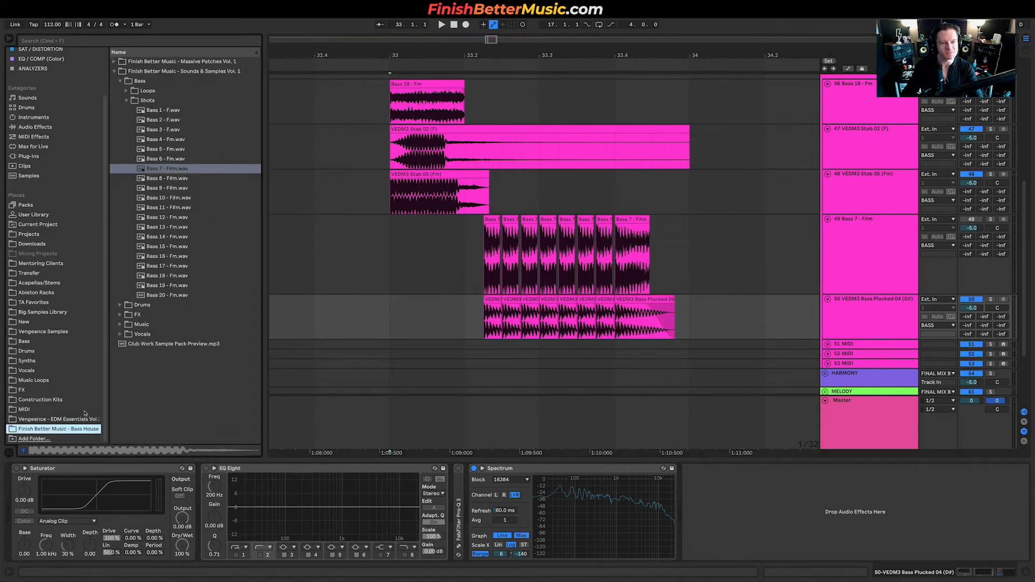
left_click(172, 238)
key("Up")
key("Up")
key("Up")
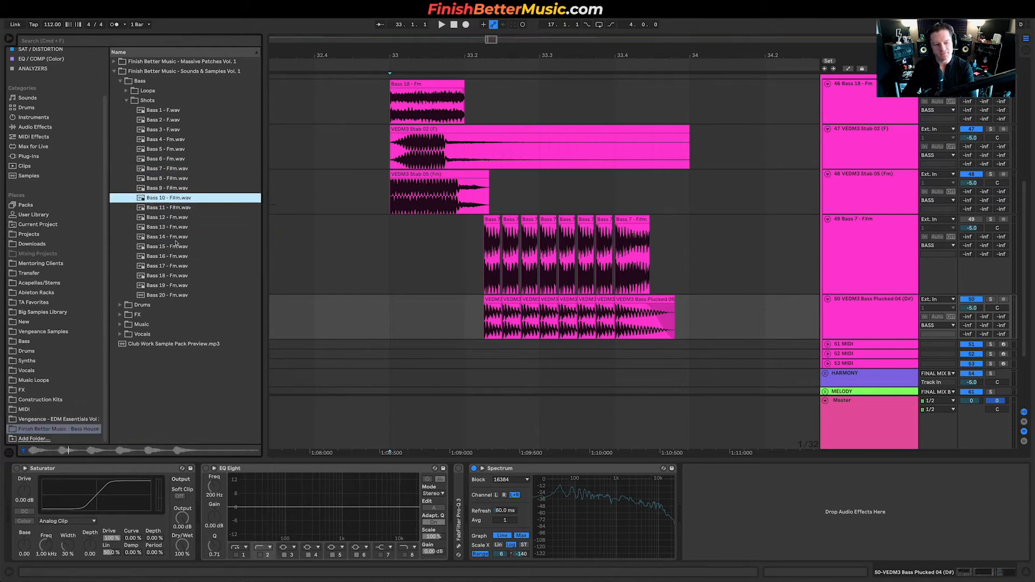
scroll(734, 264, "up", 3)
scroll(735, 264, "down", 4)
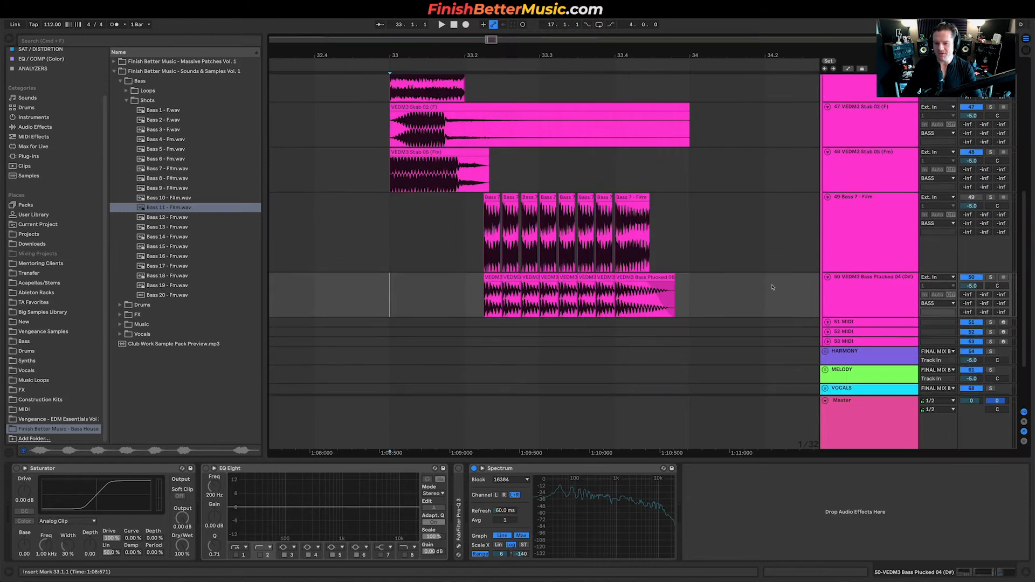
Insert an audio track below the plucked bass track and place Bass 11 - F#m at 33.4.1 with warping enabled.
left_click(864, 302)
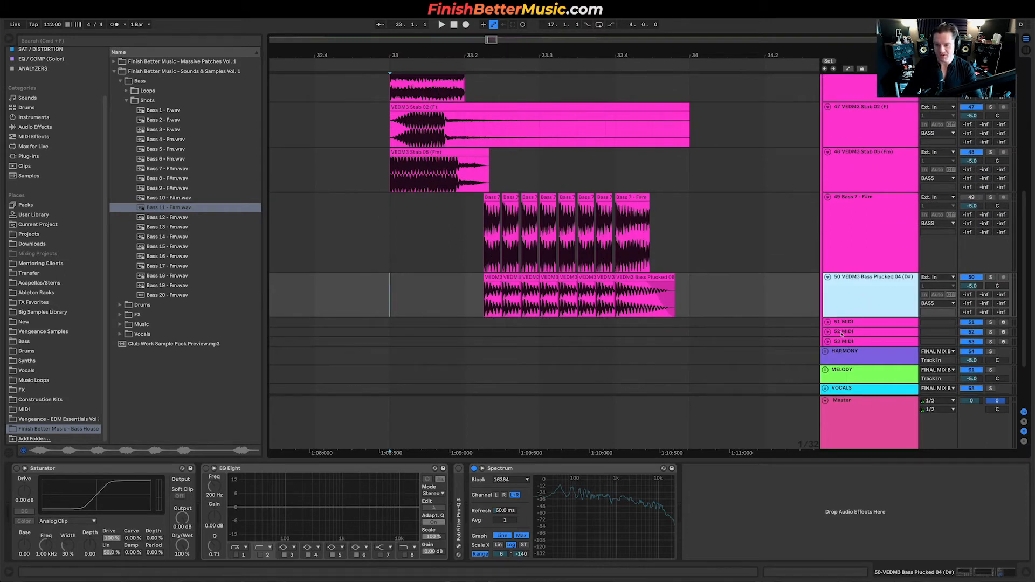
key("super+t")
mouse_move(183, 211)
left_mouse_down()
mouse_move(605, 320)
mouse_move(591, 338)
mouse_move(620, 341)
mouse_move(551, 345)
mouse_move(615, 343)
left_mouse_up()
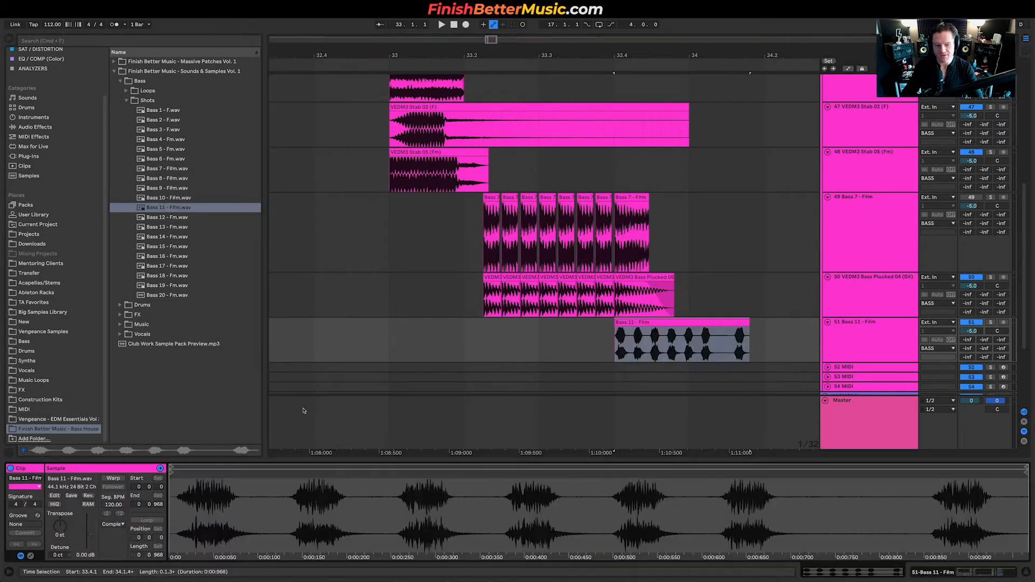
left_click(113, 477)
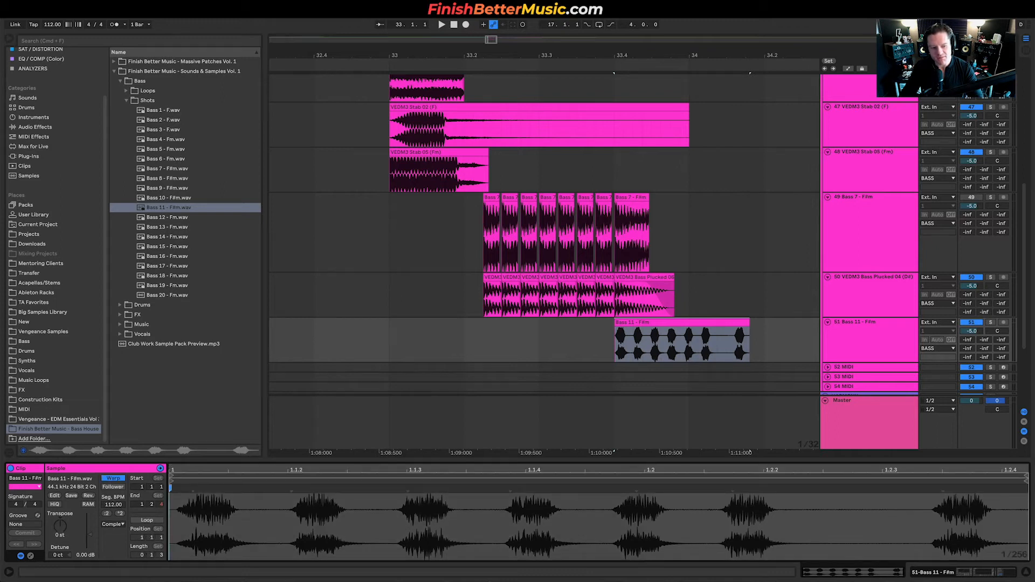
Transpose the Bass 11 clip by -1 st while playing it soloed, and trim its end to 34.1.1.
left_click(991, 322)
key("space")
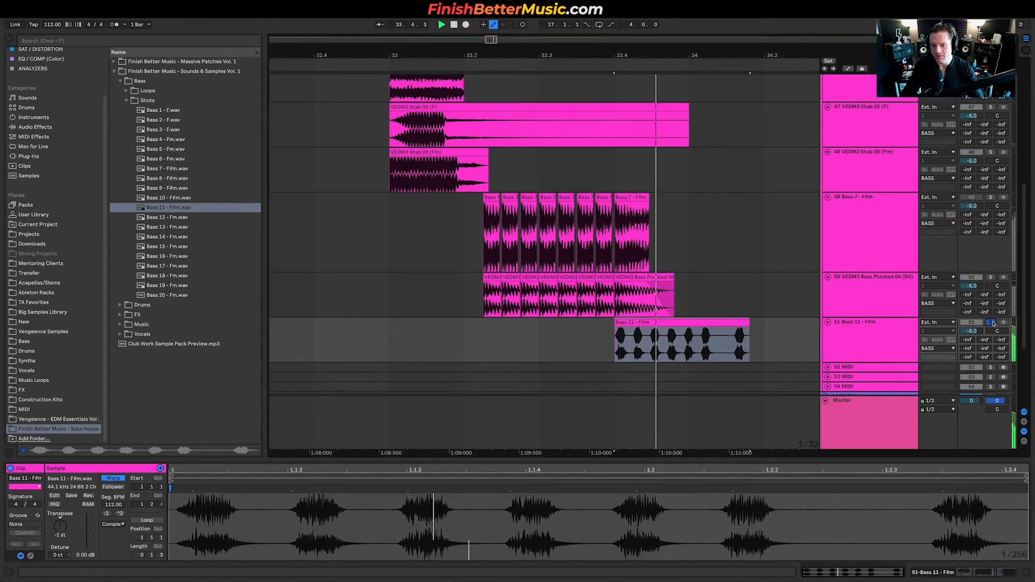
left_click_drag(748, 322, 675, 329)
key("space")
key("space")
key("space")
left_click(991, 323)
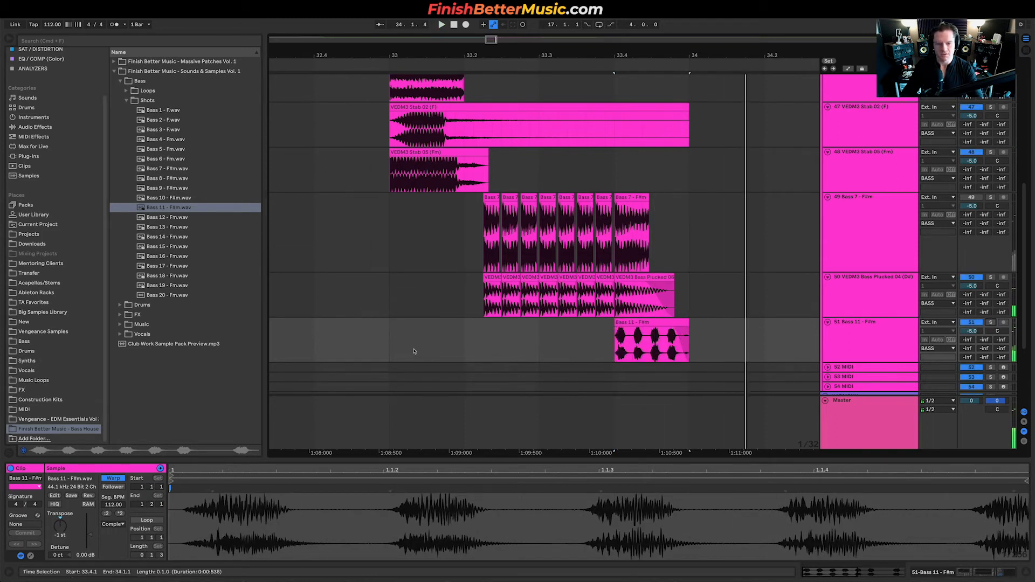
Play all the bass layers together from 33.1.1.
left_click(446, 337)
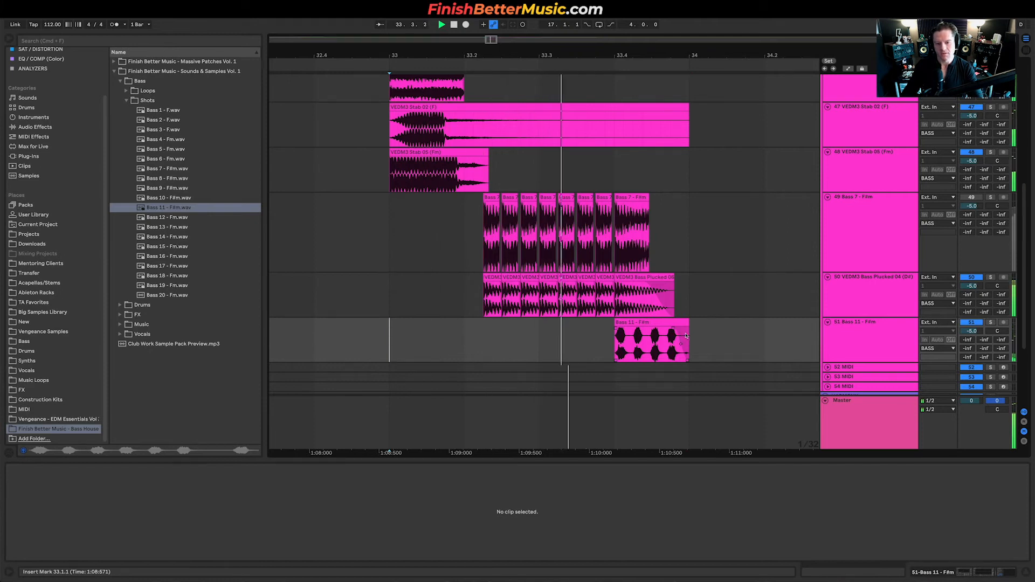
key("space")
key("space")
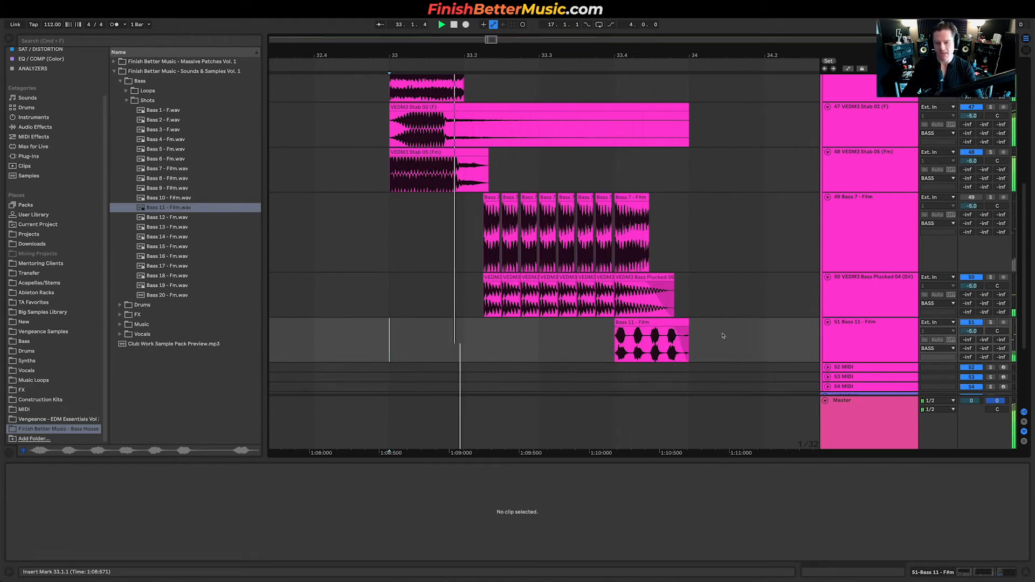
key("space")
key("space")
Listen to the reference track soloed from 34.1.1.
scroll(626, 293, "up", 2)
scroll(626, 292, "right", 2)
scroll(626, 293, "up", 5)
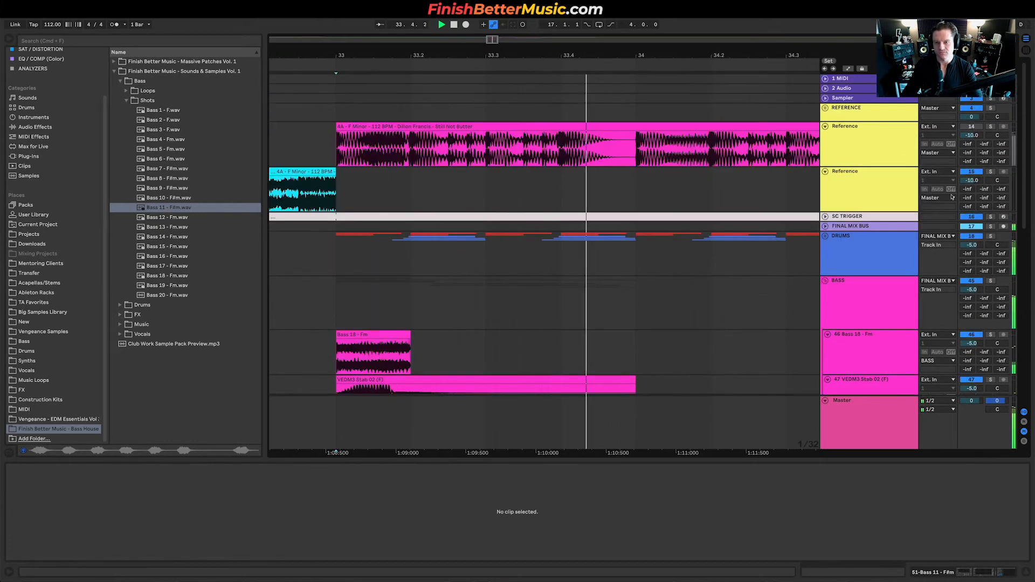
left_click(638, 150)
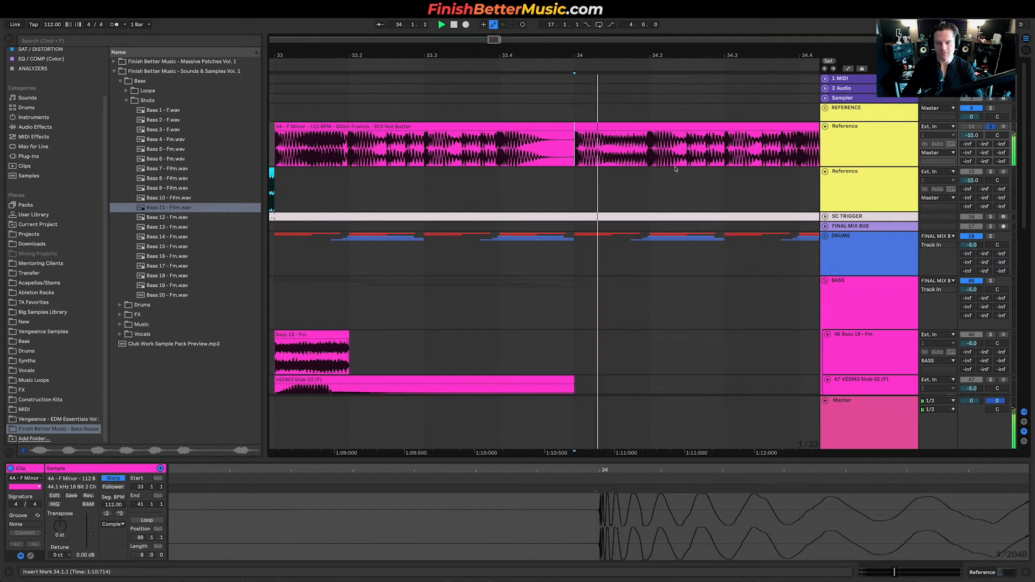
Duplicate all bass clips between 33.1.1 and 34.1.1 into the following bar.
scroll(675, 169, "down", 4)
scroll(613, 199, "down", 2)
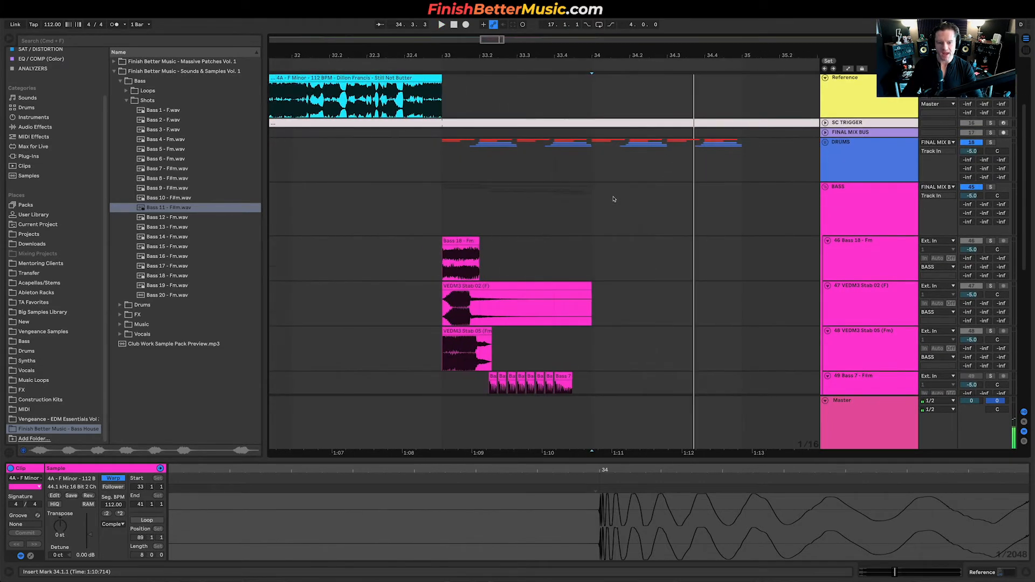
scroll(613, 199, "down", 5)
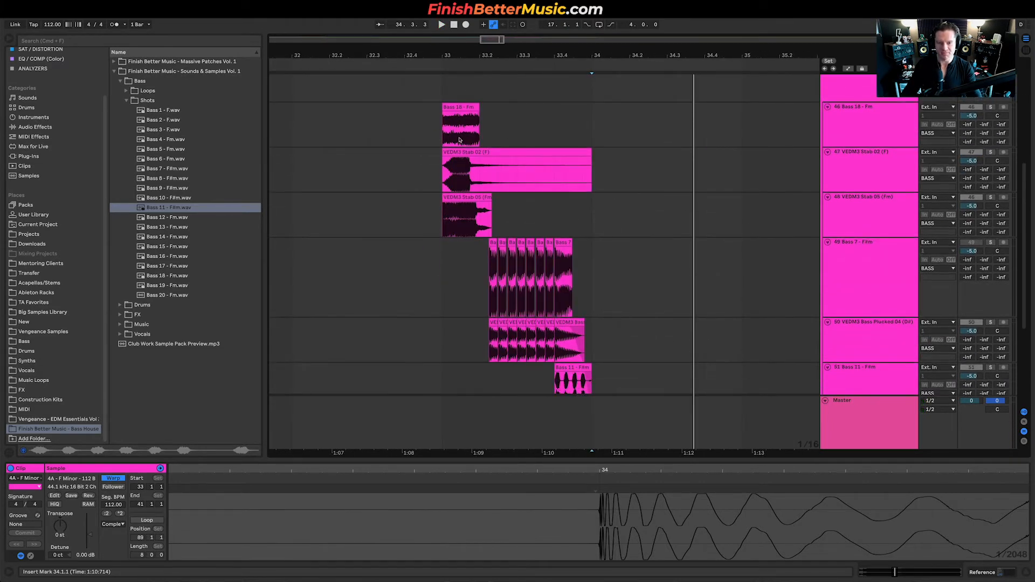
left_click_drag(441, 126, 592, 377)
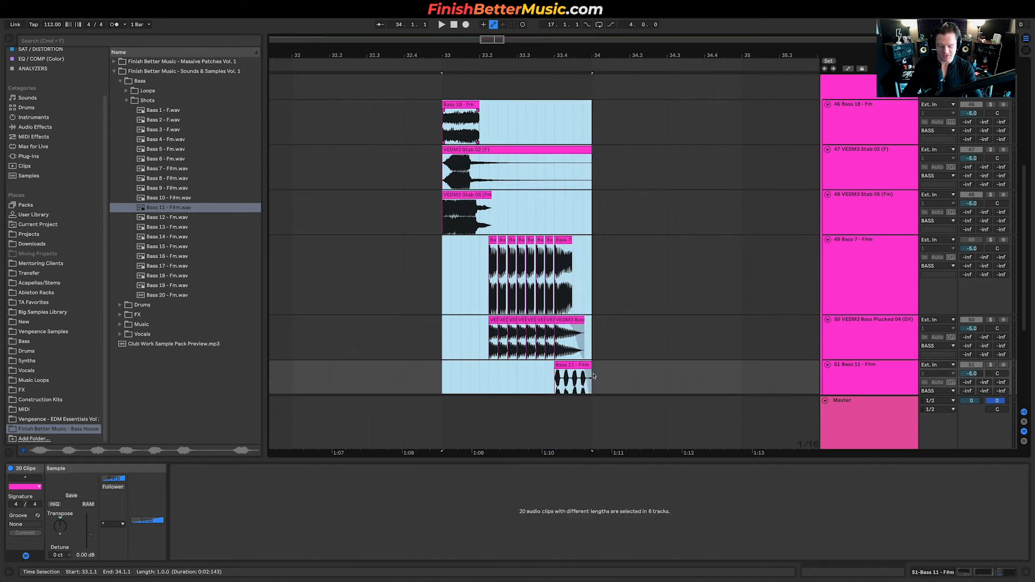
key("ctrl+d")
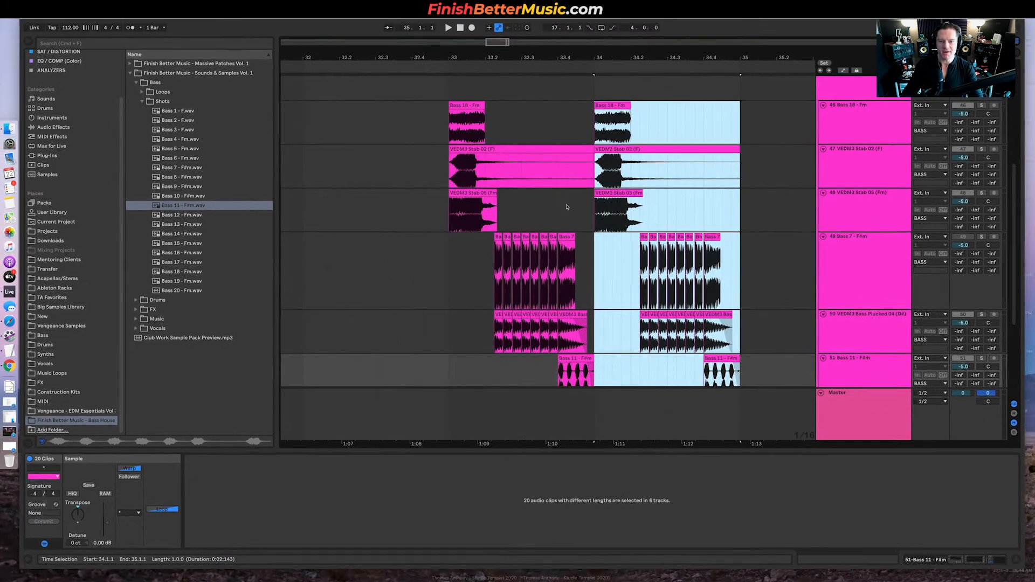
Delete the VEDM3 Stab 02 clip from bar 33 and the VEDM3 Stab 05 copy from bar 34.
left_click(564, 167)
left_click(492, 152)
key("Delete")
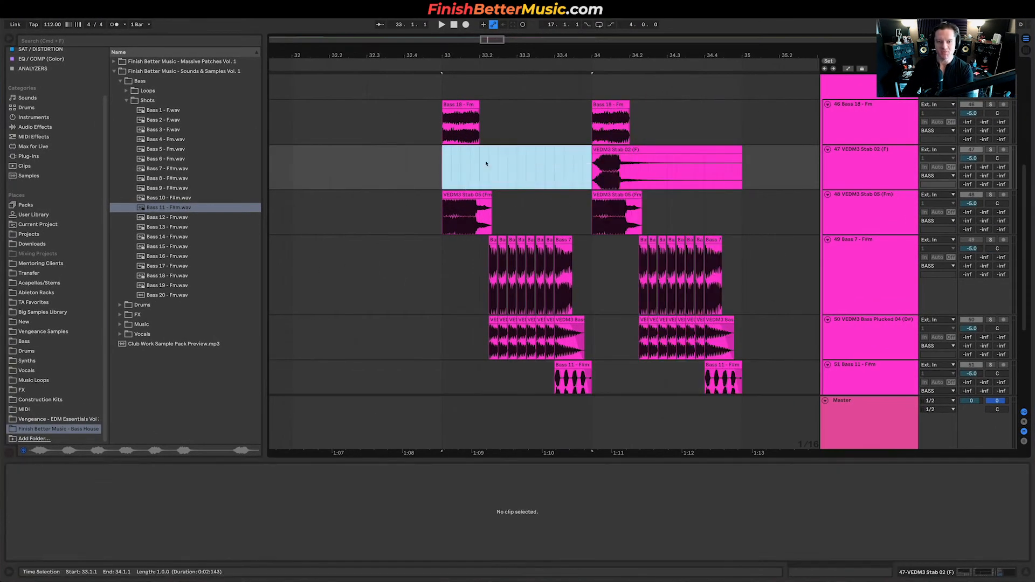
left_click(444, 218)
scroll(994, 122, "up", 3)
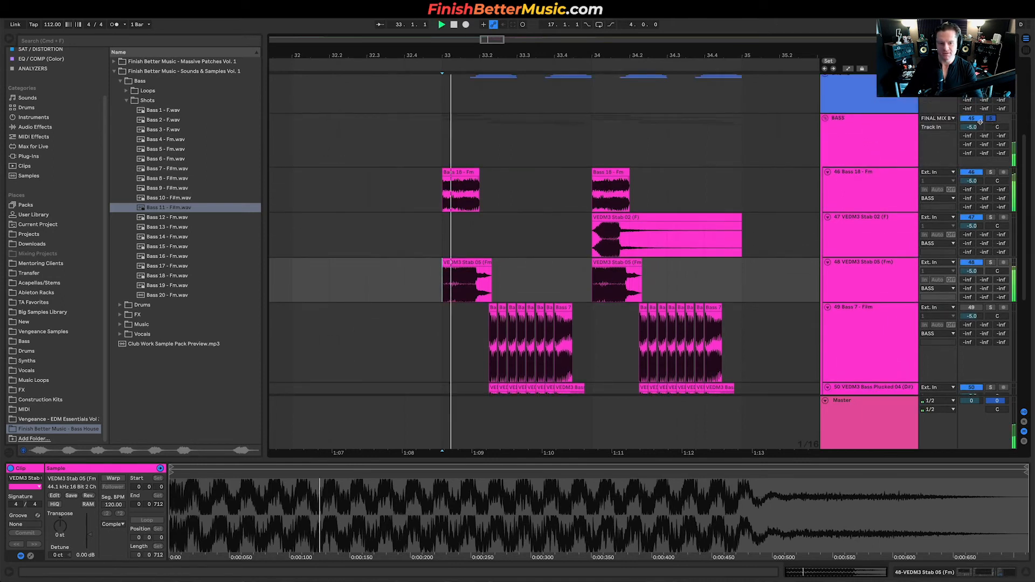
left_click(615, 262)
key("Delete")
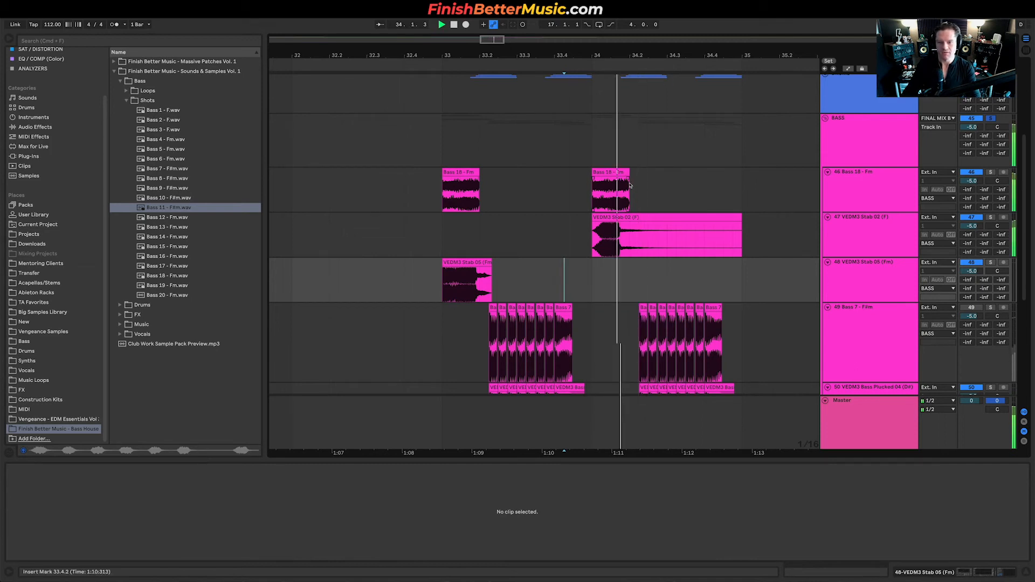
Play the bass layers from 33.4.2 into bar 34.
scroll(630, 288, "down", 4)
key("space")
scroll(629, 288, "up", 3)
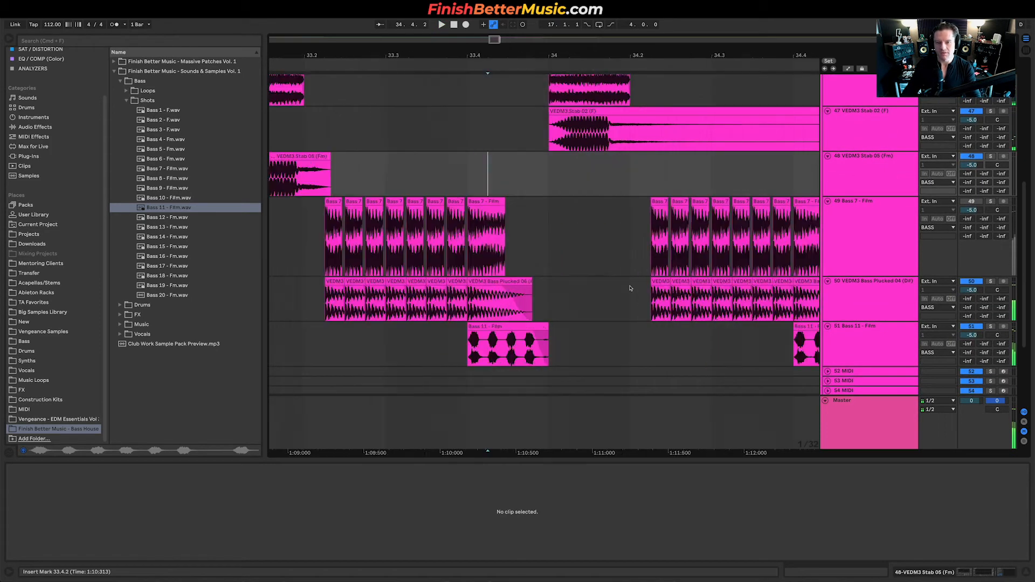
scroll(630, 288, "up", 2)
key("space")
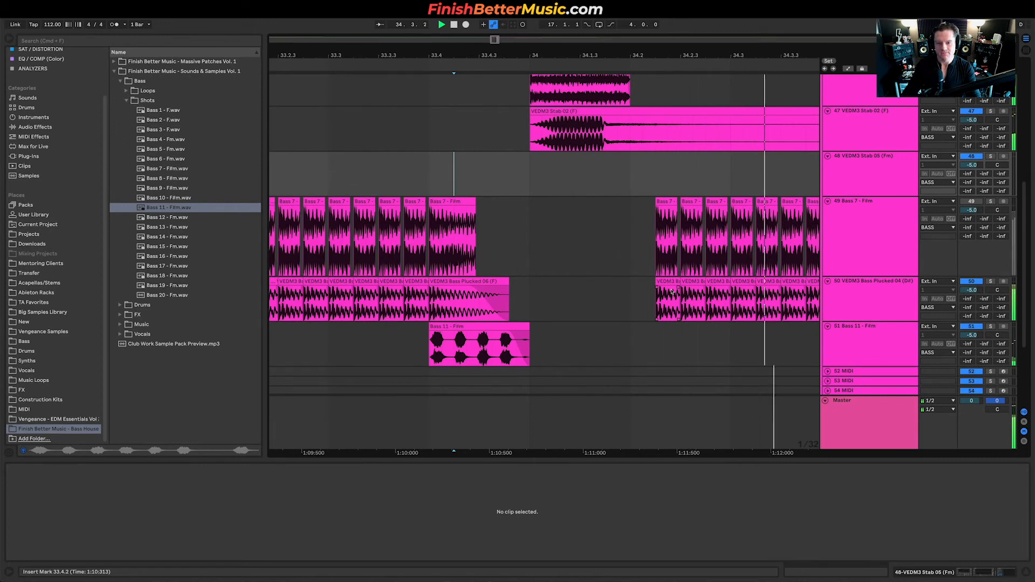
Listen to the reference track soloed from 34.2.1.
scroll(672, 291, "up", 10)
key("space")
left_click(646, 162)
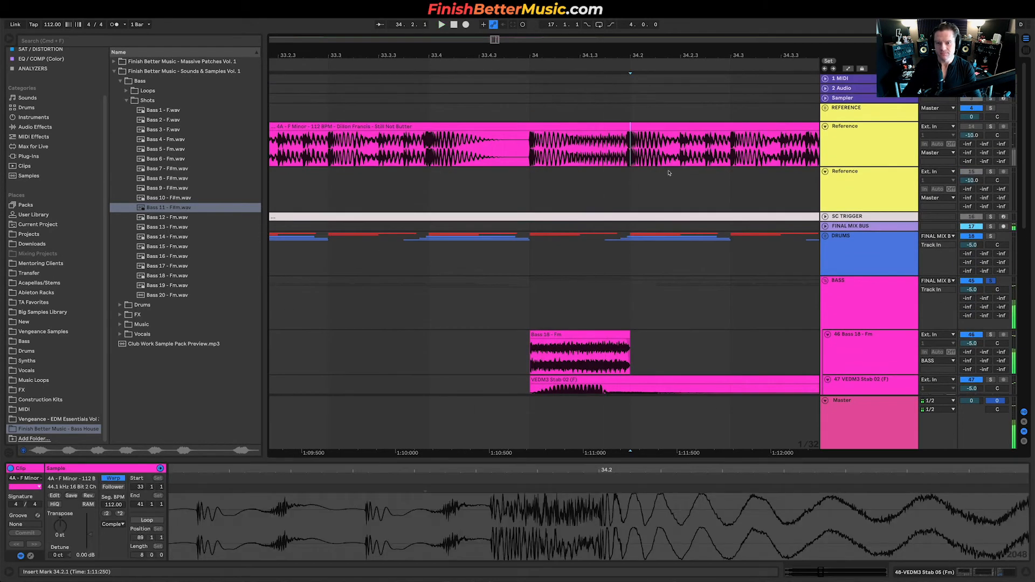
left_click(991, 126)
key("space")
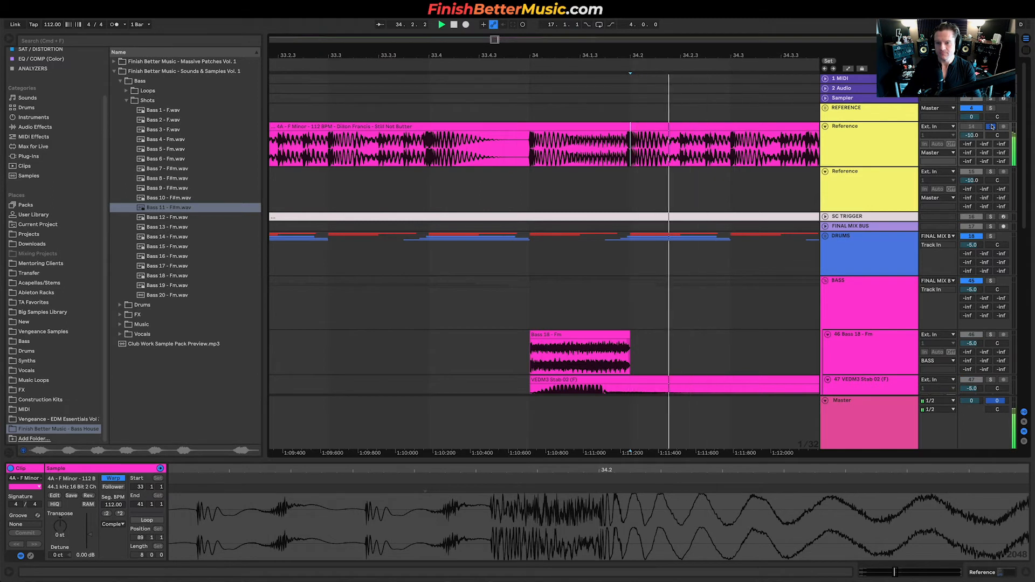
Copy the first Bass Plucked clip of bar 34 to 34.2.1 and play the result from 34.1.1.
scroll(834, 232, "down", 8)
scroll(939, 297, "down", 4)
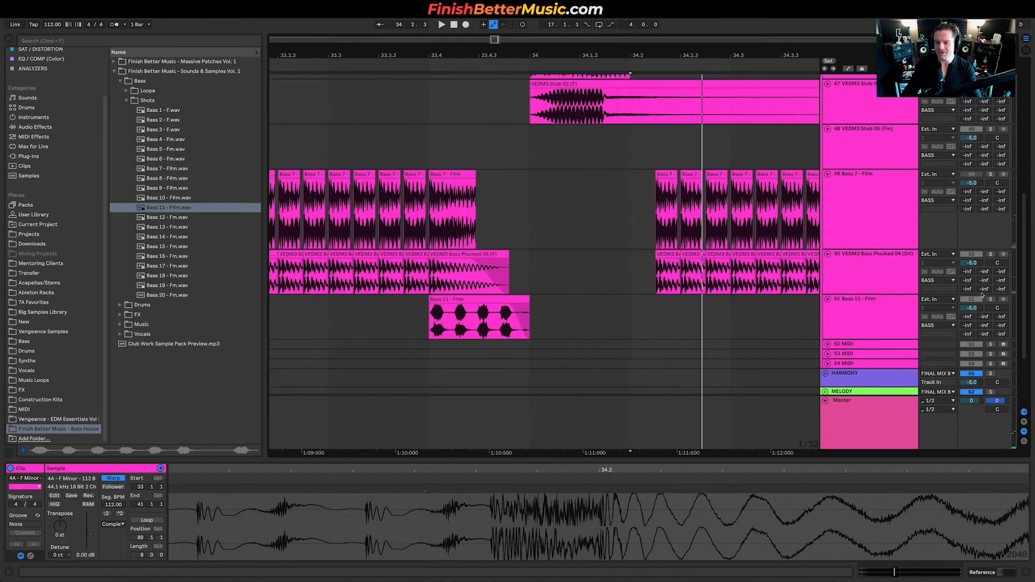
left_click_drag(663, 254, 637, 258)
left_click(544, 275)
key("space")
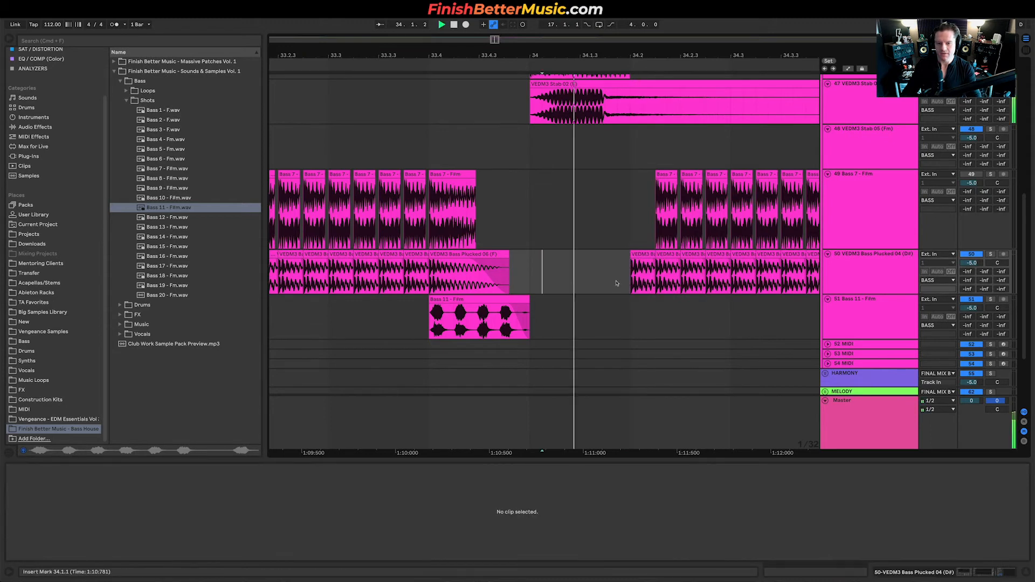
Add a matching Bass Plucked clip at 33.2.1 and play both bars from 33.1.1.
scroll(593, 276, "left", 5)
scroll(578, 272, "left", 2)
left_click(461, 275)
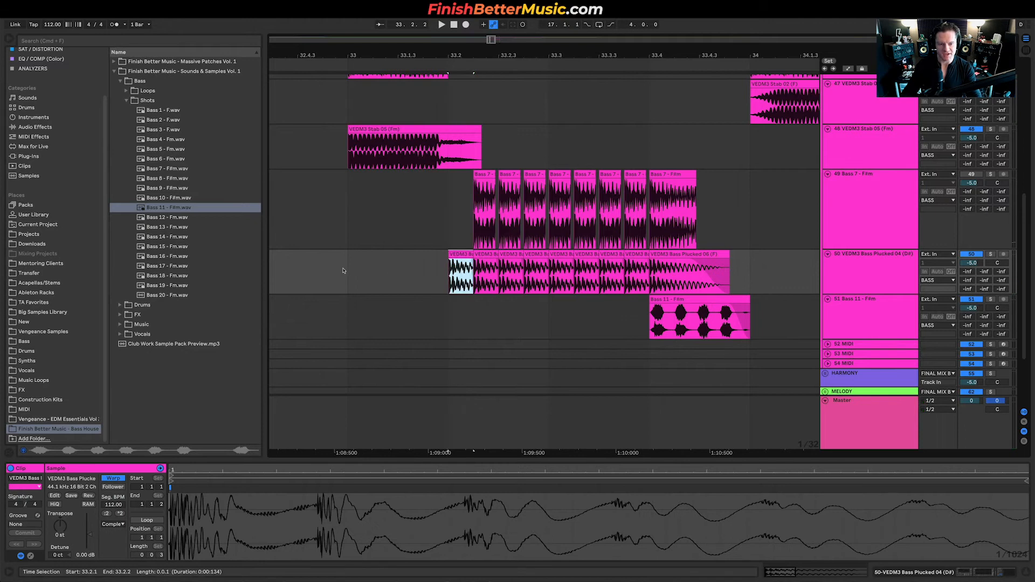
left_click(348, 271)
key("space")
scroll(612, 249, "down", 3)
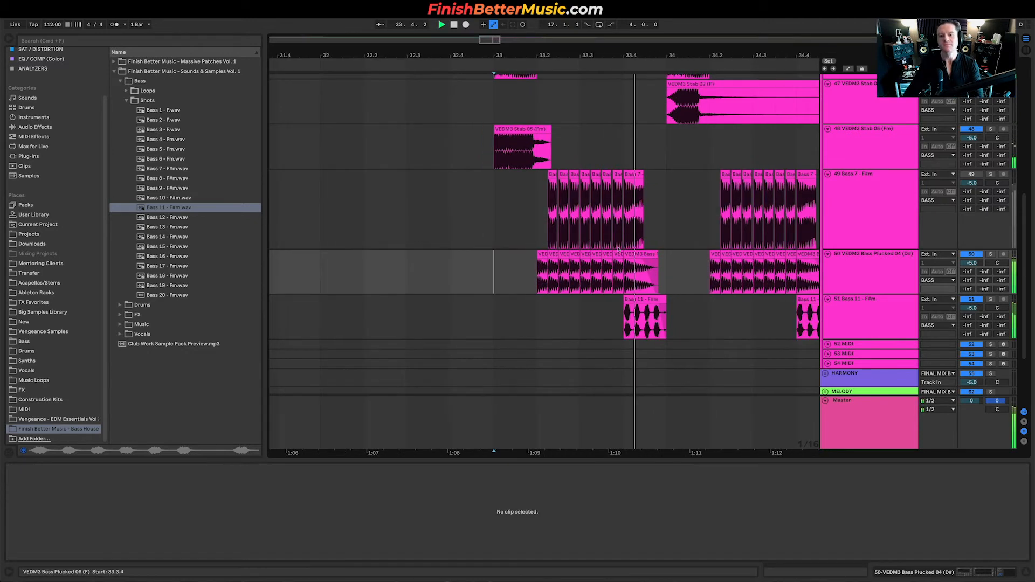
scroll(593, 269, "right", 4)
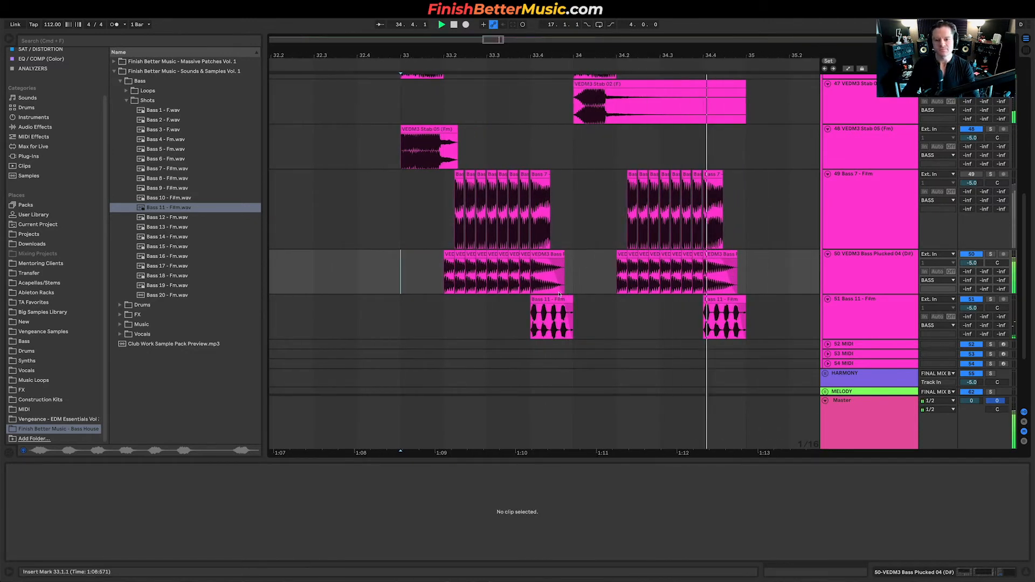
Delete both Bass 11 clips and audition Bass 12, Bass 13 and Bass 14 as replacements.
left_click_drag(508, 309, 758, 316)
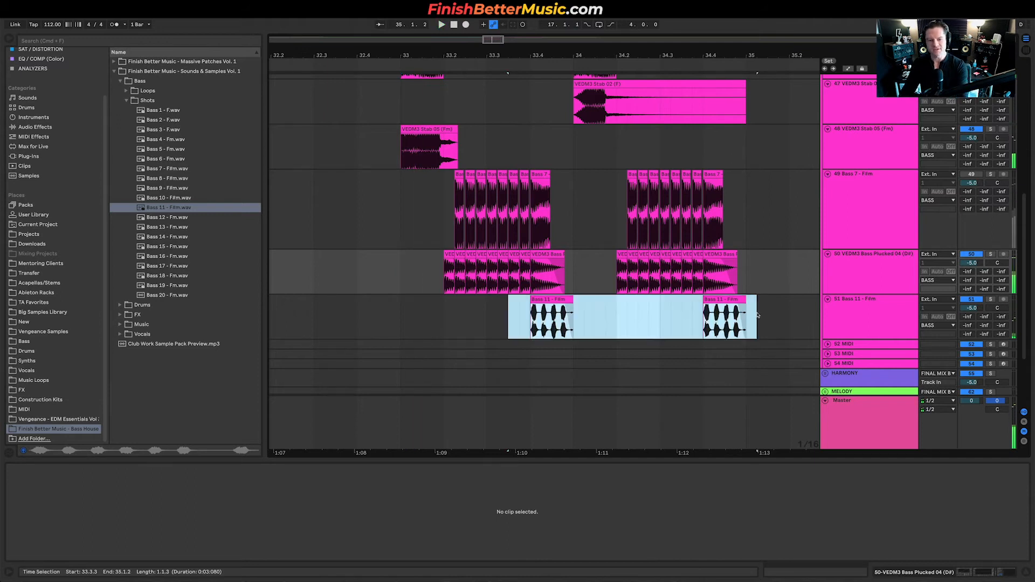
key("Delete")
left_click(188, 219)
key("Down")
key("Down")
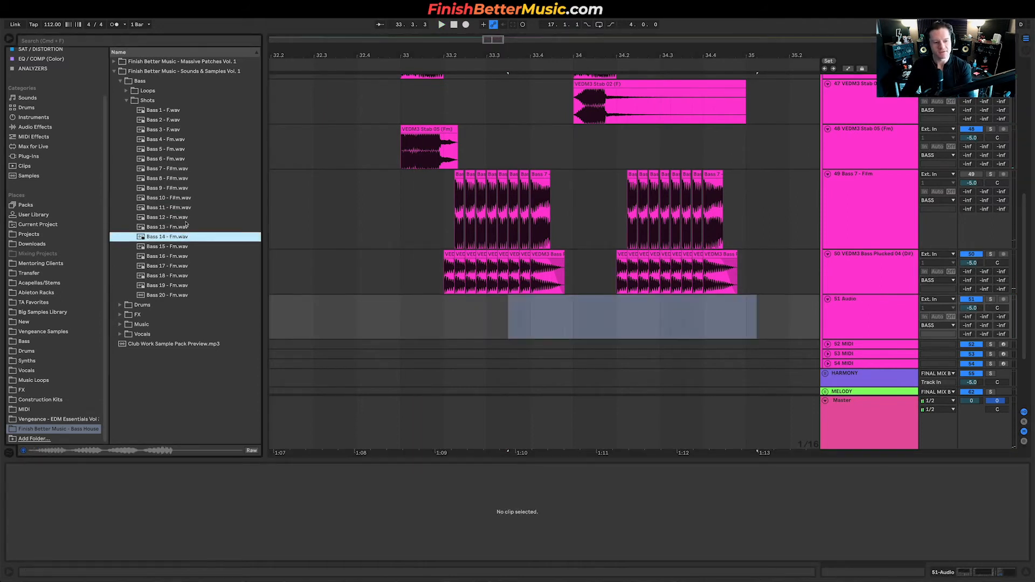
key("Up")
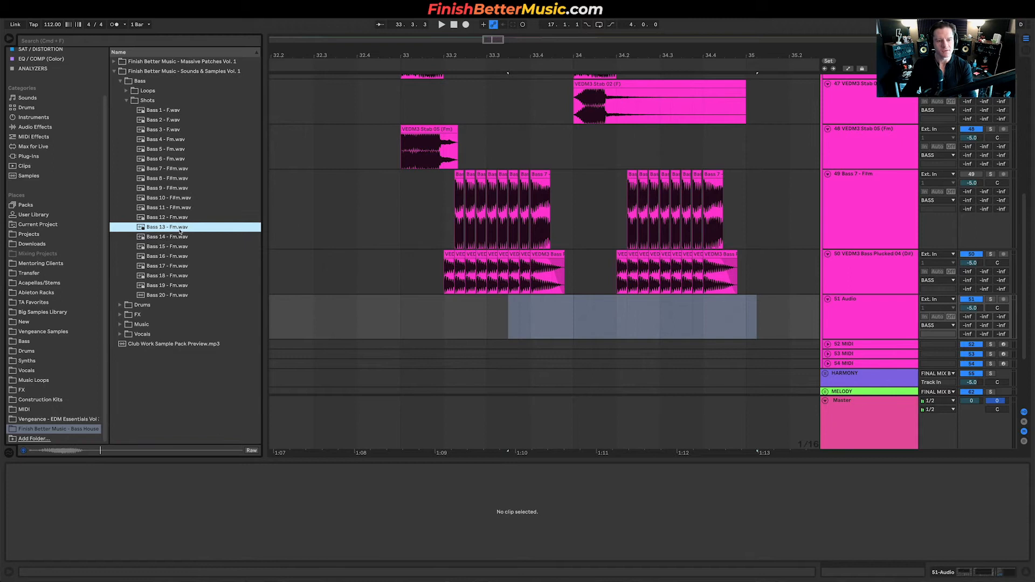
Place the Bass 13 - Fm.wav sample at bar 34 on the empty audio track 51 and play it back.
left_click_drag(179, 229, 574, 323)
key("space")
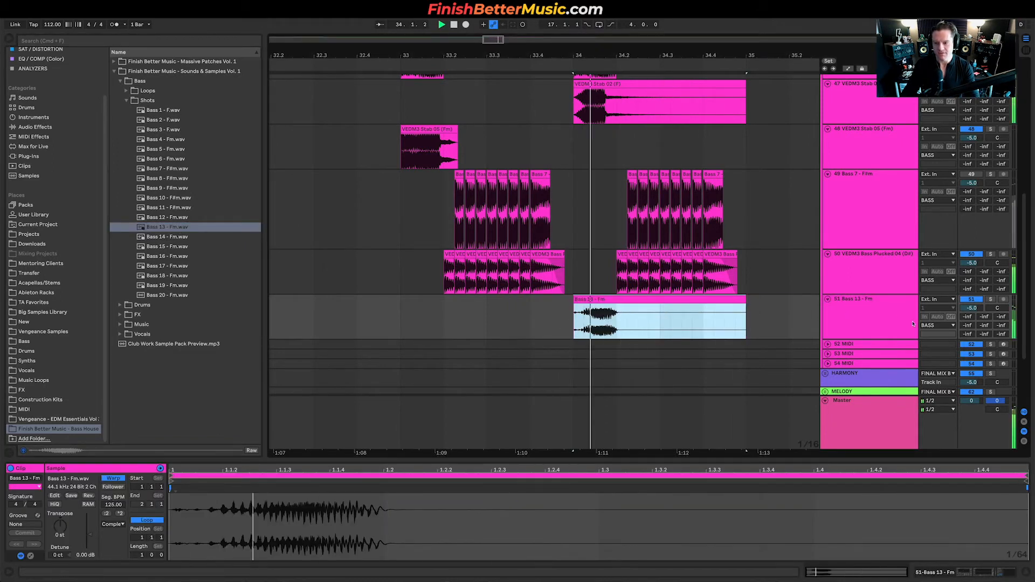
key("space")
Enable the Saturator on the Bass 13 track, set its drive to about 5.14 dB, and play the passage to check it.
key("shift+Tab")
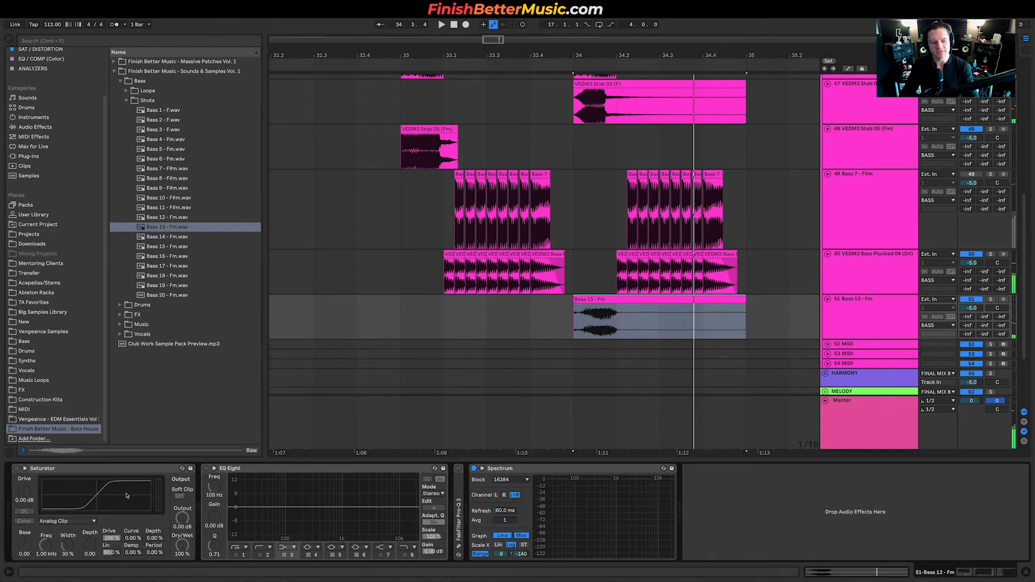
key("space")
left_click_drag(26, 494, 26, 484)
key("space")
key("space")
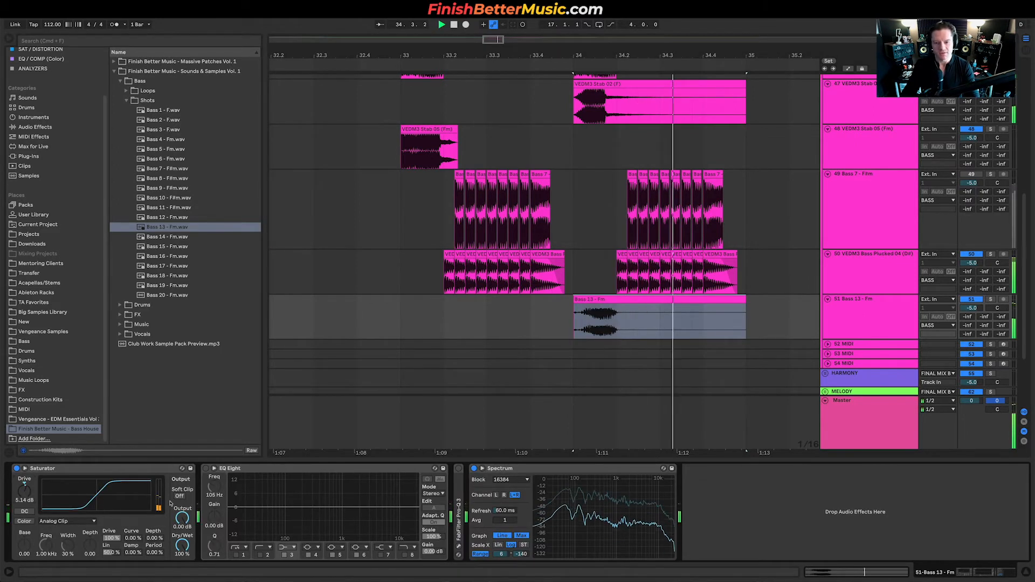
key("space")
Preview Bass 15 and Bass 16, and place Bass 16 - Fm.wav at 34.3 on a new audio track below Bass 13.
left_click(178, 246)
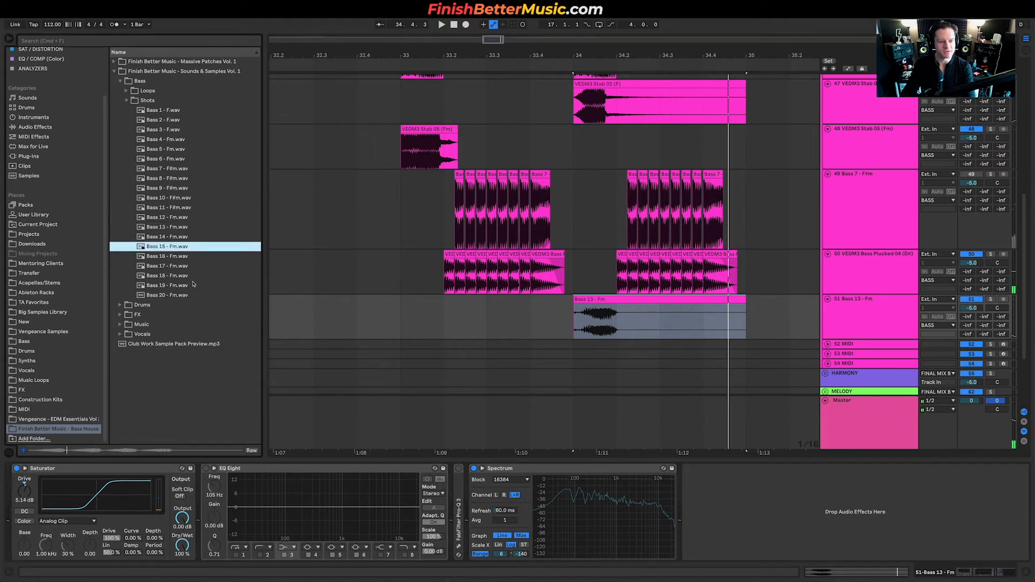
key("Down")
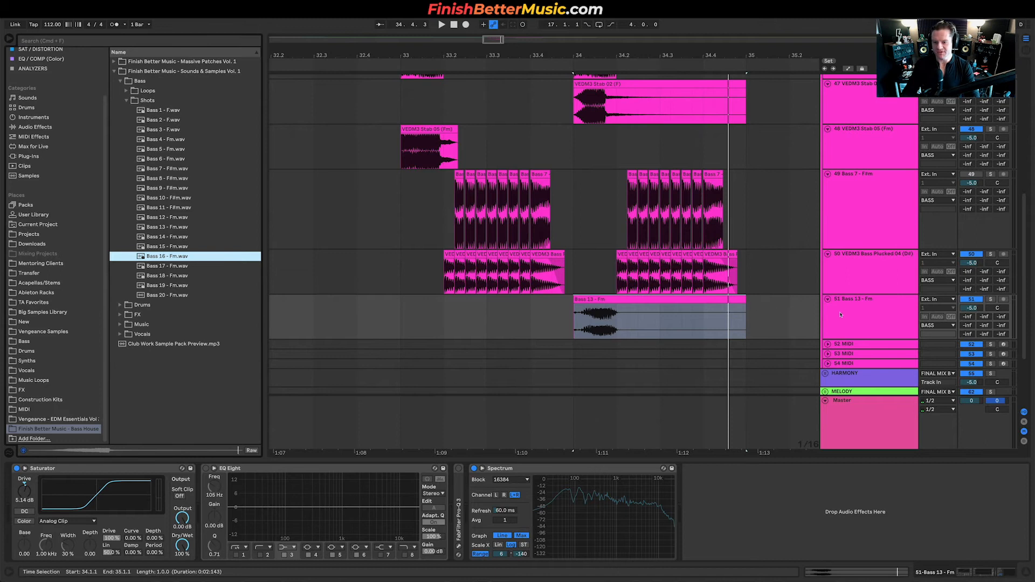
left_click(867, 311)
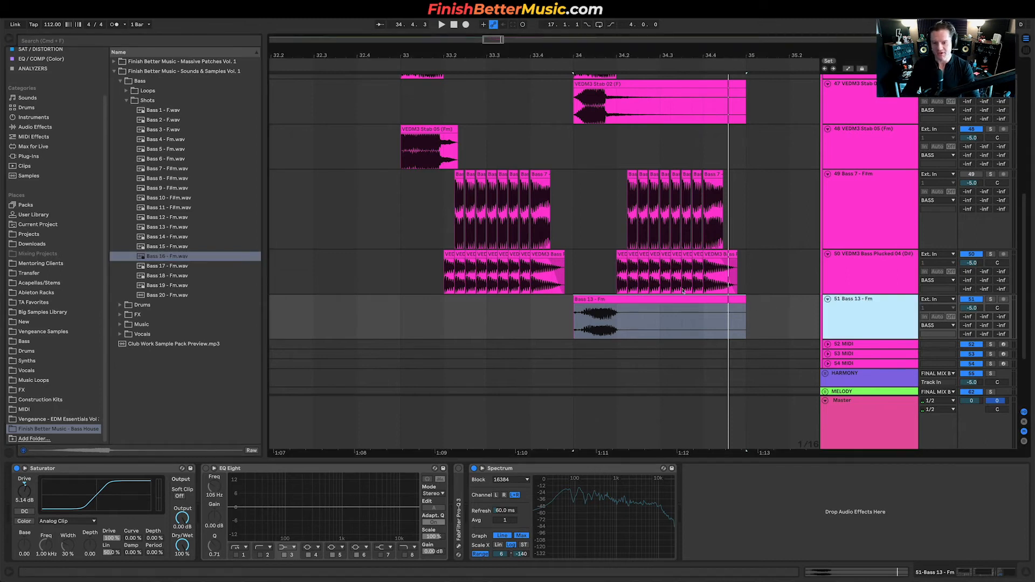
key("super+t")
mouse_move(167, 256)
left_mouse_down()
mouse_move(356, 261)
mouse_move(709, 351)
mouse_move(617, 362)
mouse_move(671, 362)
left_mouse_up()
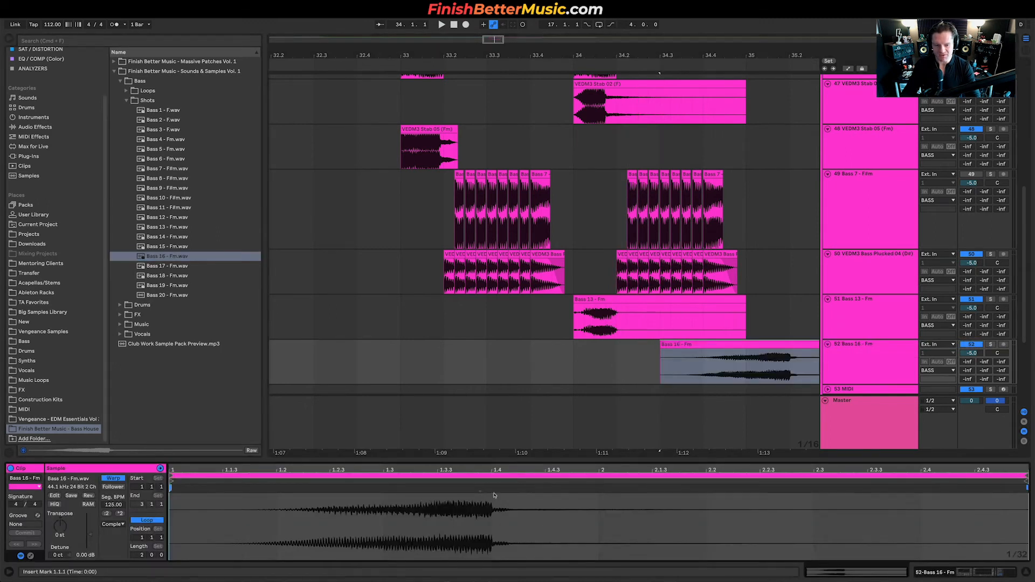
Warp the Bass 16 sample so its swell ends on beat 1.3 of the clip, and play it back.
left_click_drag(1026, 492, 733, 495)
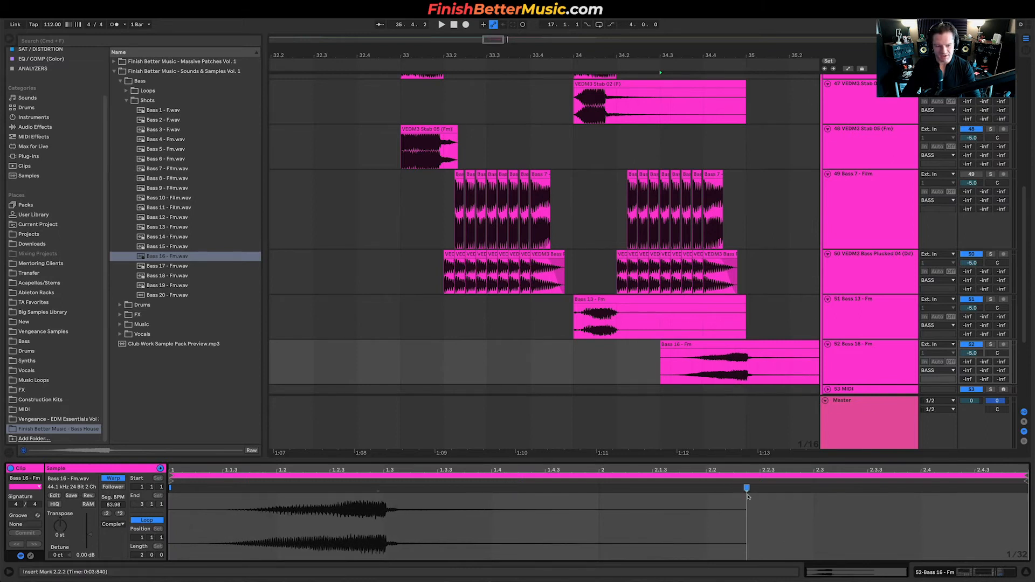
key("space")
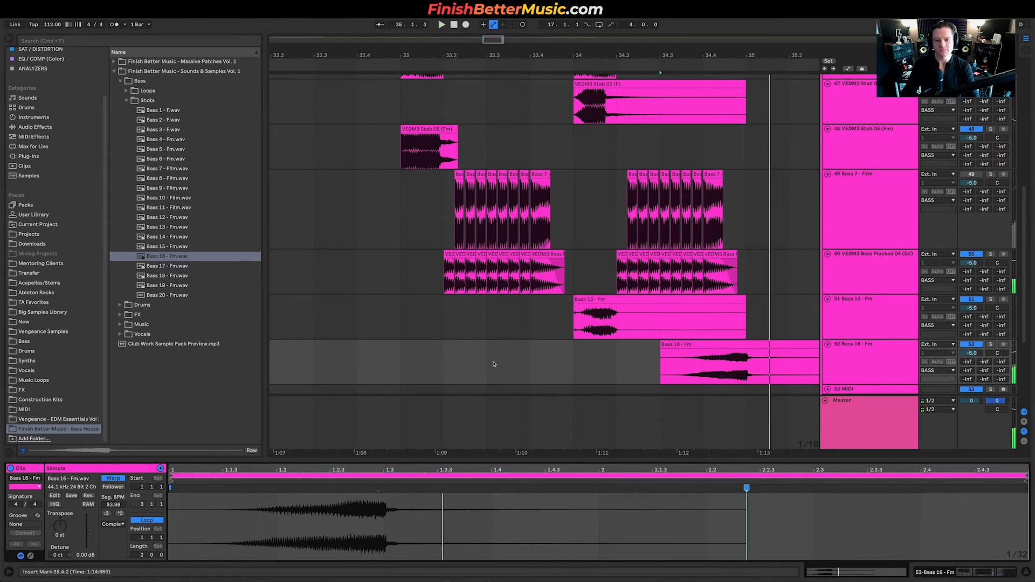
Move the Bass 16 clip so its swell ends at bar 34, trim its start to 33.4 with a fade-in, and play it.
left_click(671, 369)
left_click_drag(742, 344, 533, 370)
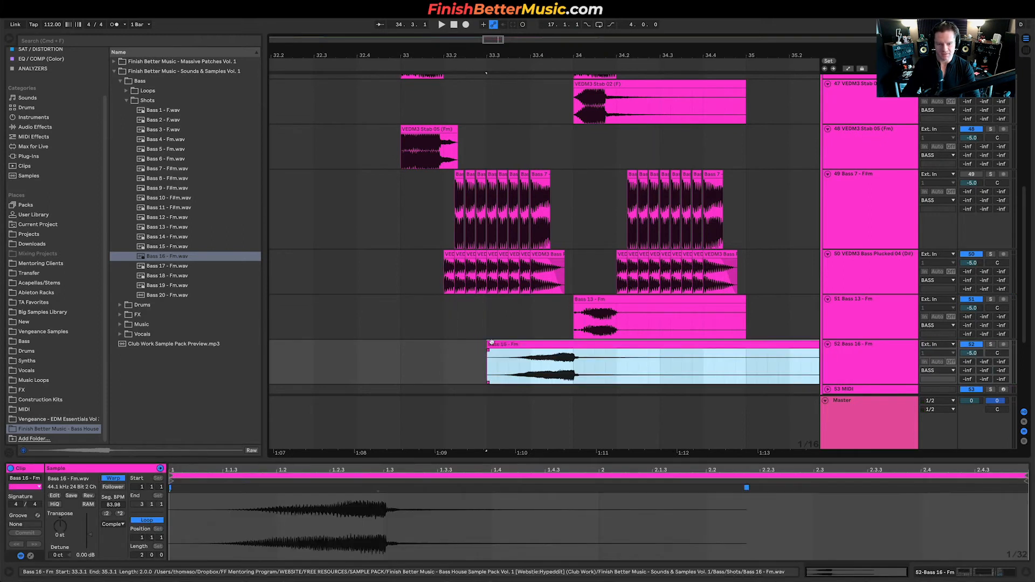
left_click_drag(488, 345, 532, 344)
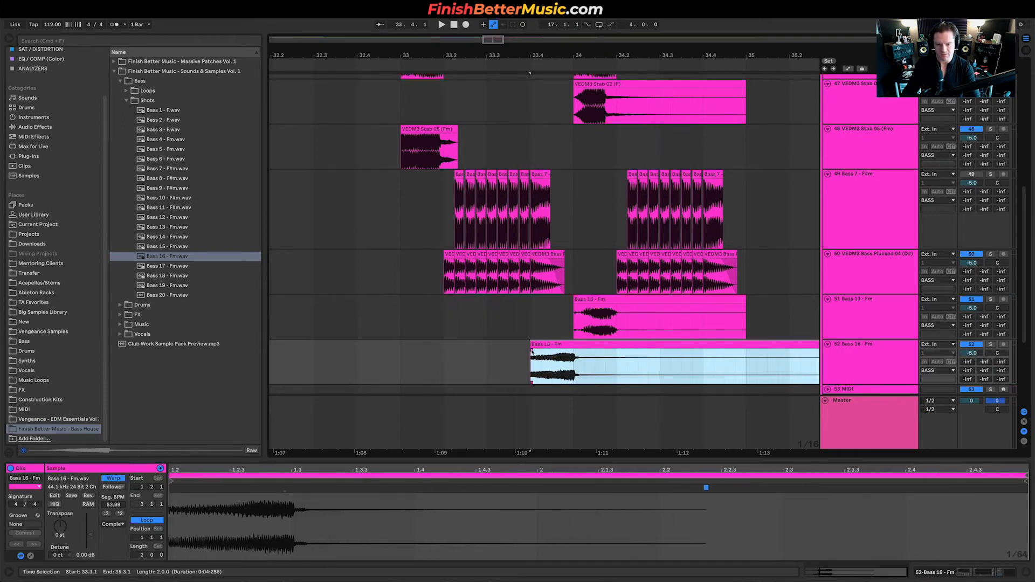
key("space")
left_click(433, 363)
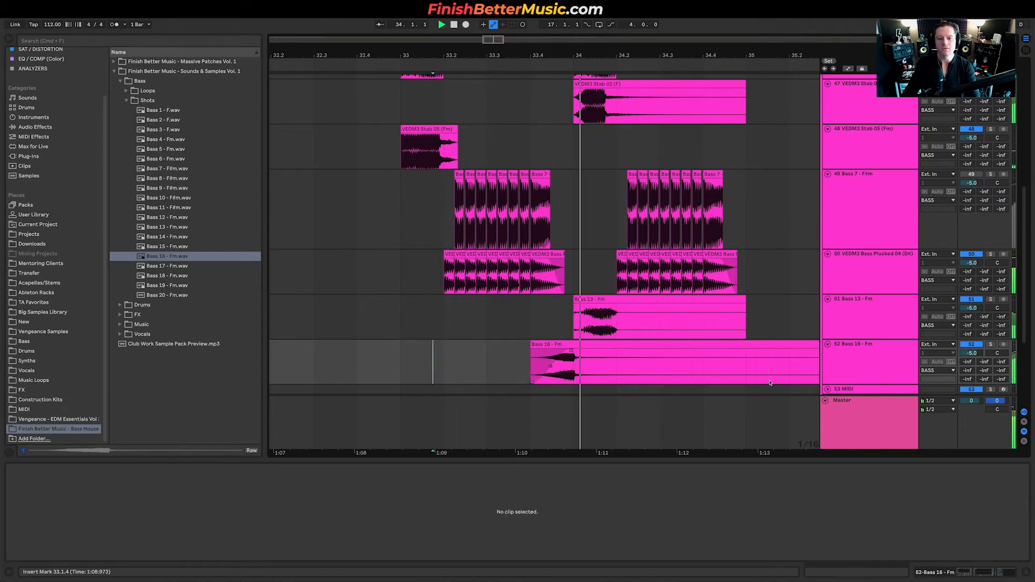
key("space")
key("space")
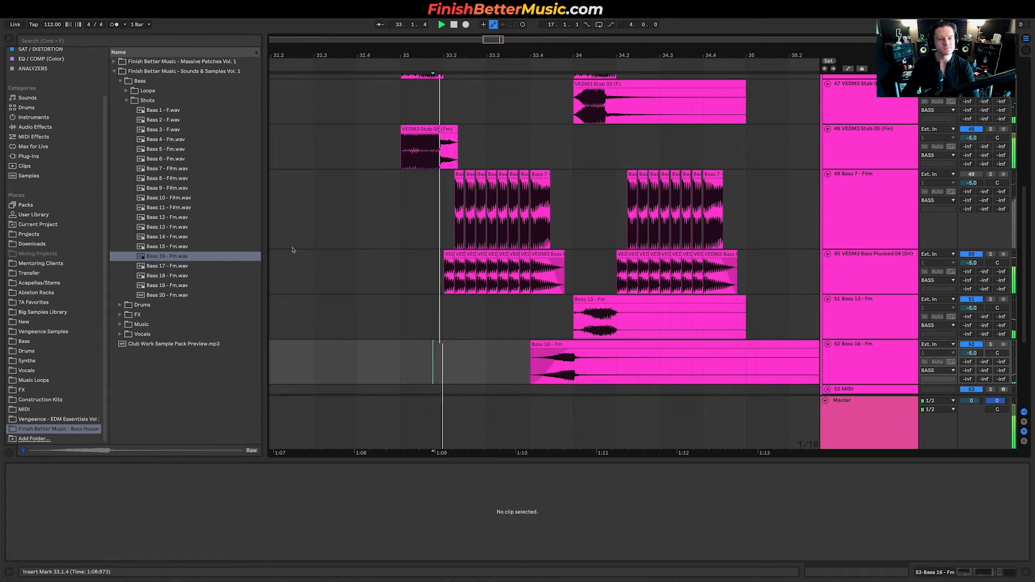
Preview more bass shots in the Shots folder, from Bass 19 up to Bass 17 and from Bass 3 up to Bass 1.
left_click(178, 285)
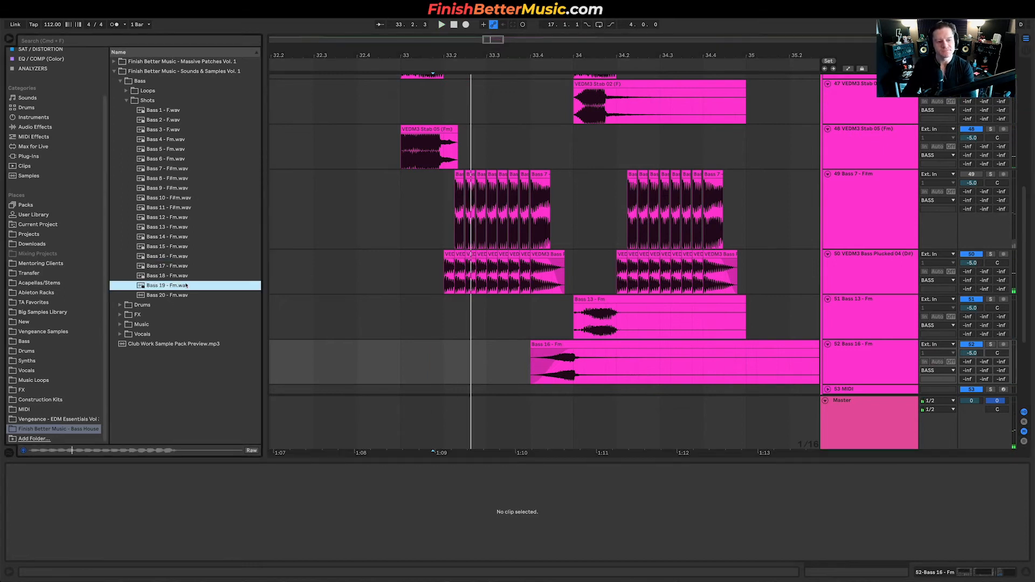
key("Up")
key("Up")
key("Up")
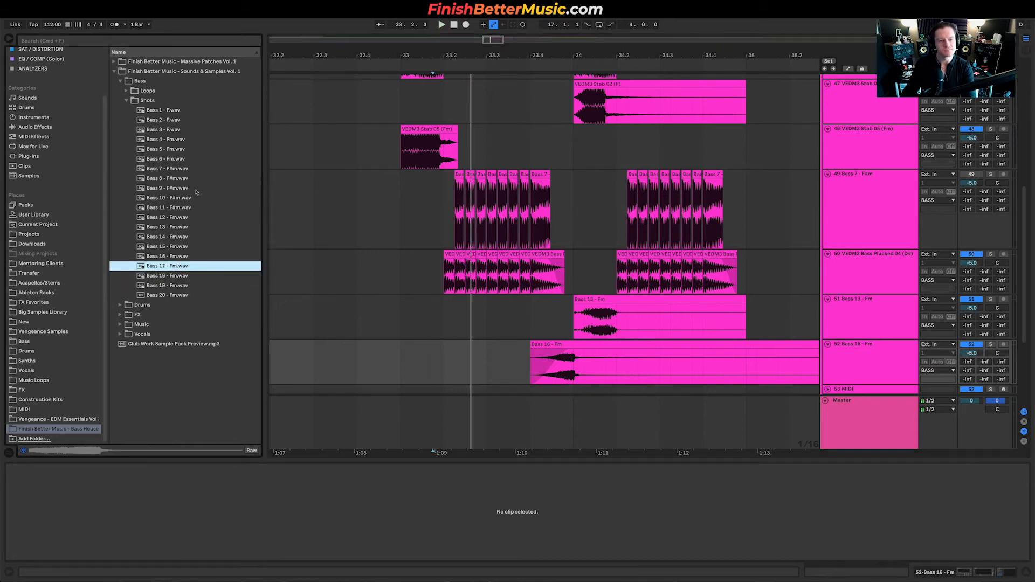
left_click(185, 131)
key("Up")
key("Up")
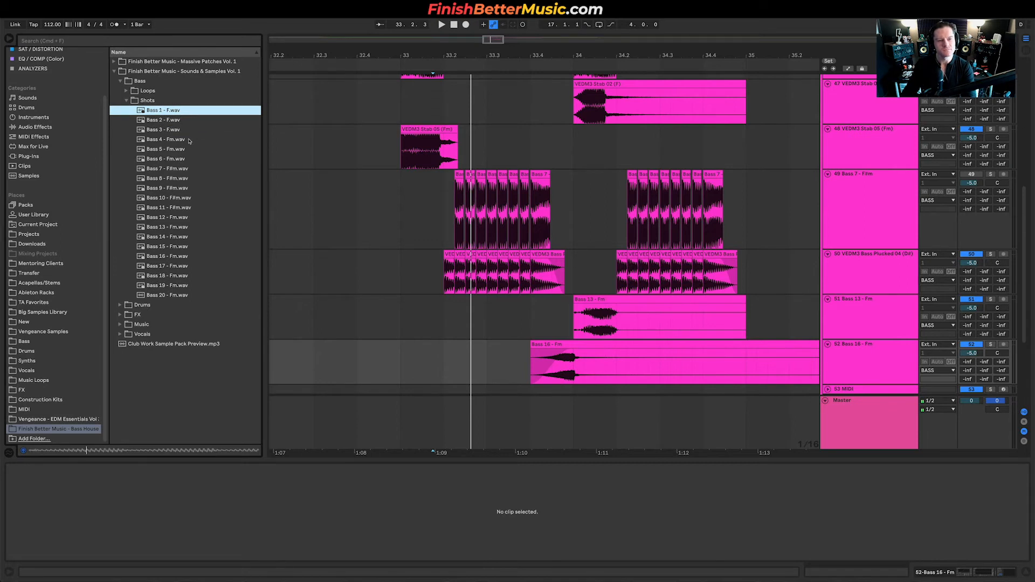
Preview the risers in the sample pack's FX Uplifter folder, including Uplifter 2, 3, 5 and 6.
left_click(172, 315)
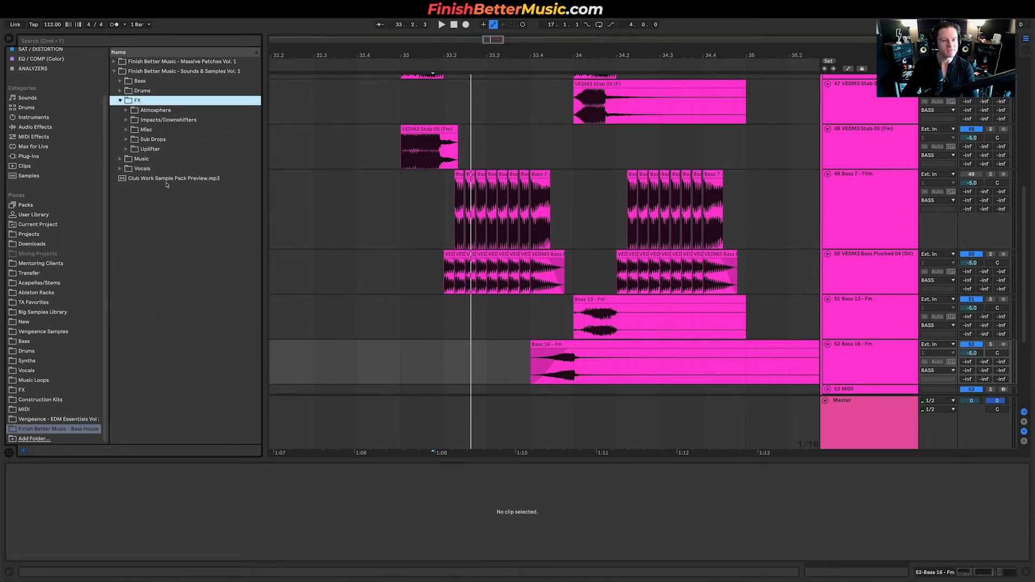
left_click(156, 151)
left_click(173, 178)
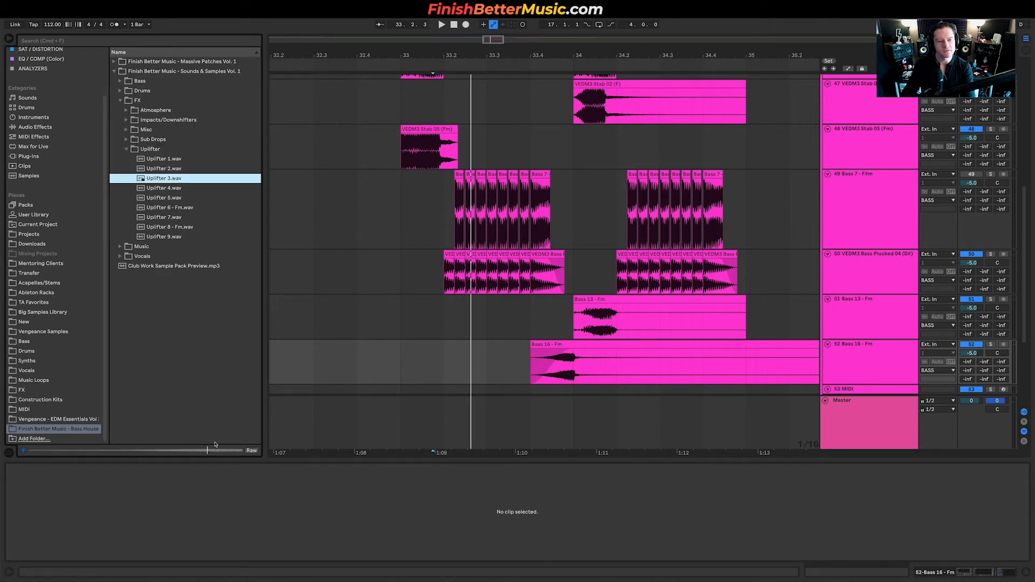
key("Up")
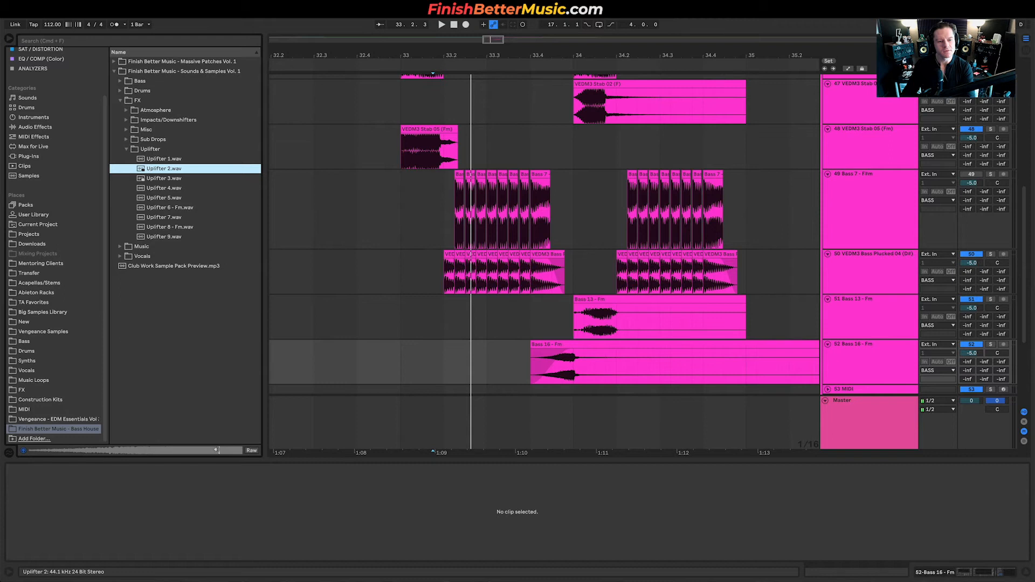
key("Down")
key("Down")
key("Down")
key("Down")
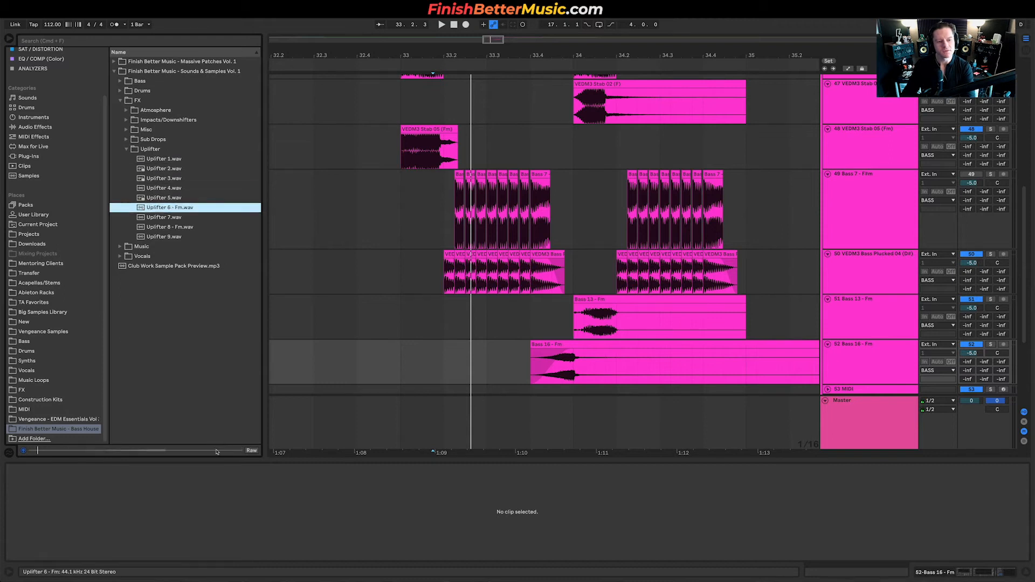
key("Up")
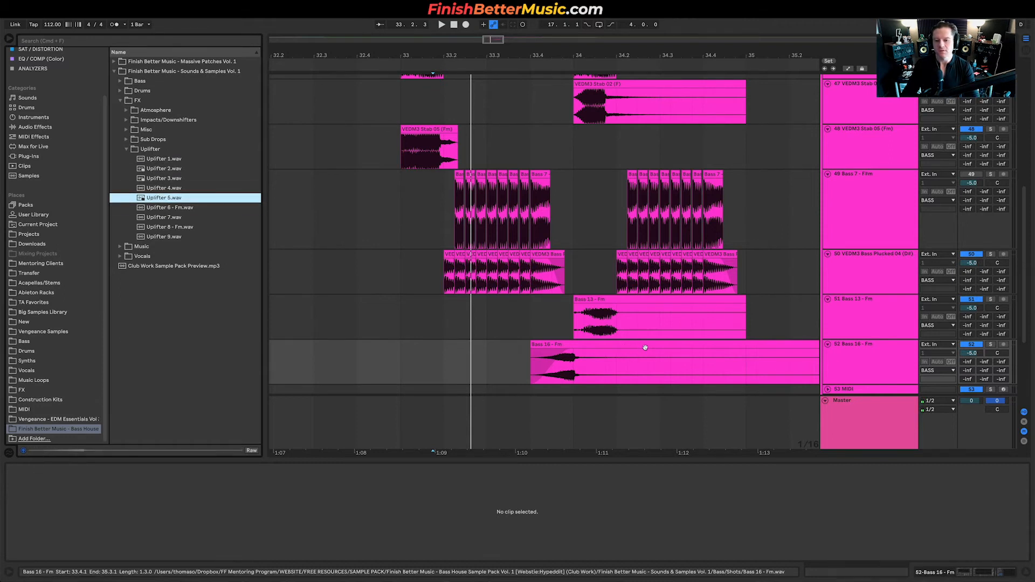
Add an unfolded audio track below Bass 16 and place Uplifter 5.wav on it at bar 34.
scroll(754, 334, "down", 3)
left_click(885, 312)
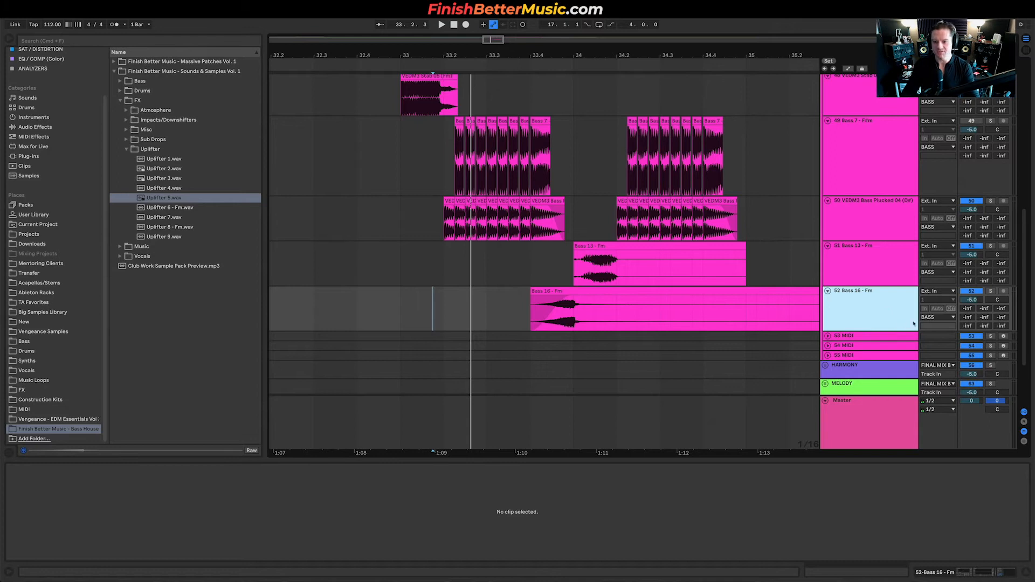
key("super+t")
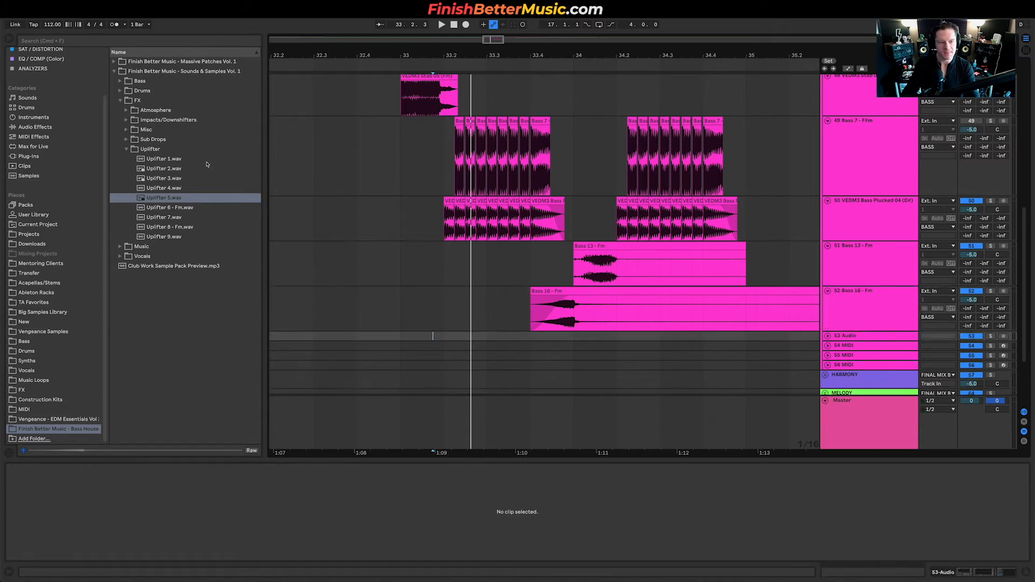
left_click(828, 336)
left_click_drag(183, 199, 573, 366)
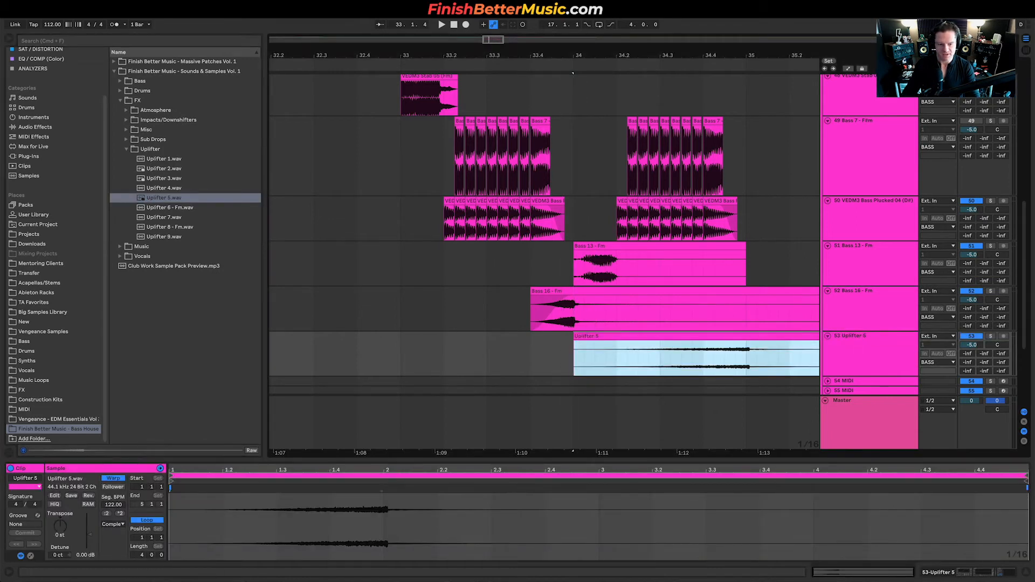
Warp the Uplifter 5 clip so its peak ends on 2.1, landing at bar 35, and play back the result.
left_click(381, 492)
scroll(379, 494, "up", 2)
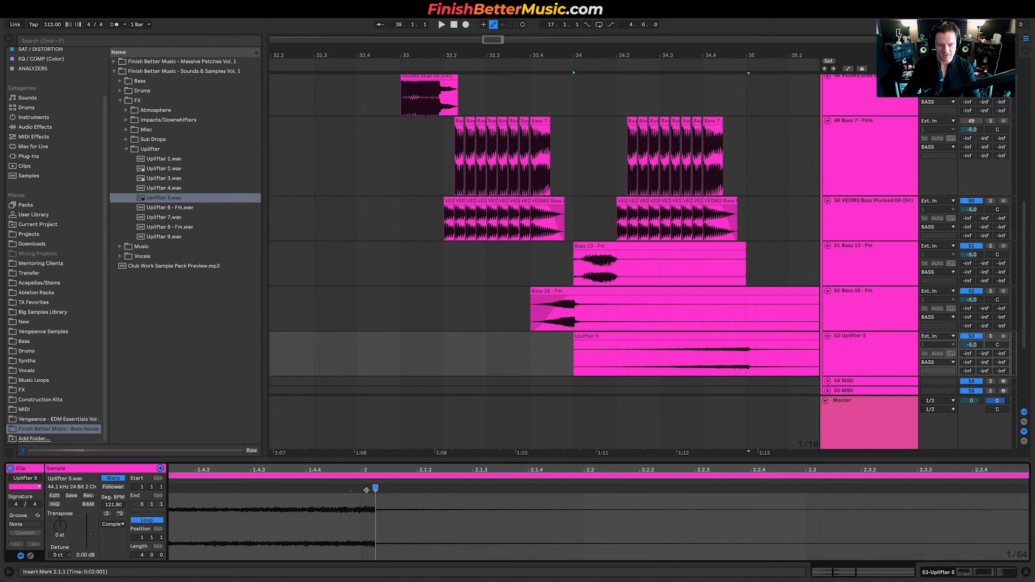
key("space")
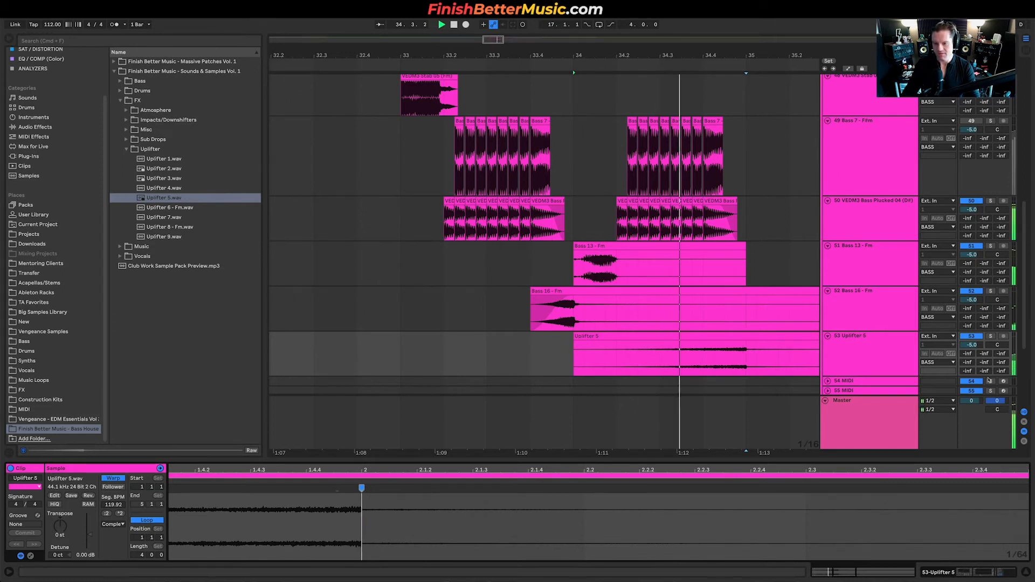
key("space")
scroll(595, 307, "down", 3)
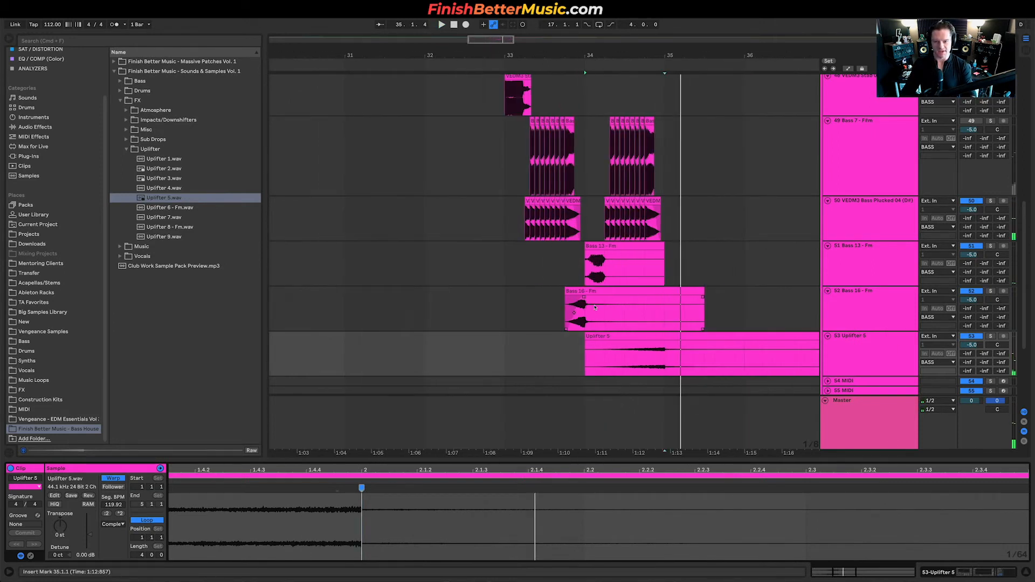
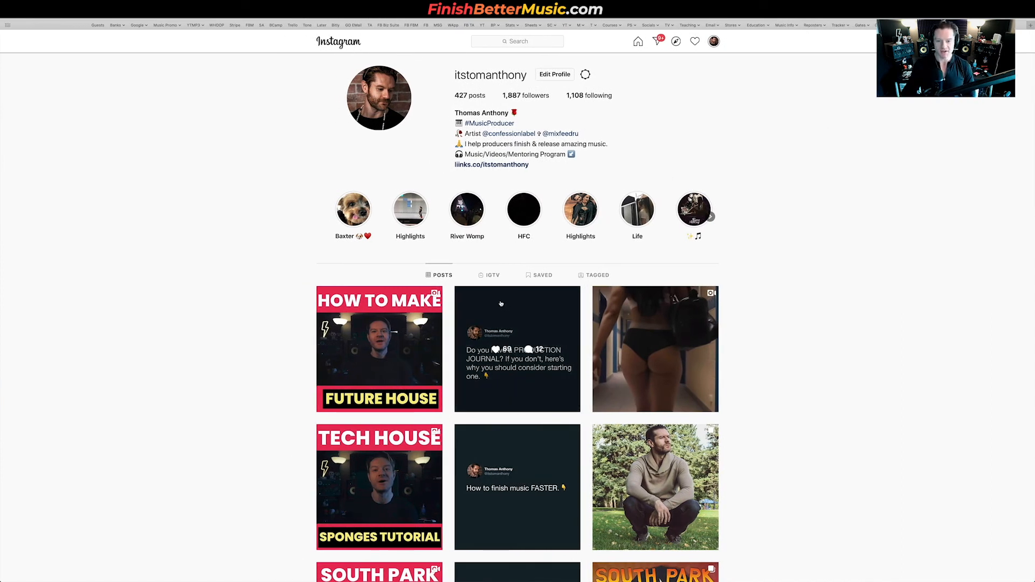
Switch to the Instagram profile and examine how its posts grid alternates tutorials, text posts and photos.
scroll(512, 377, "down", 2)
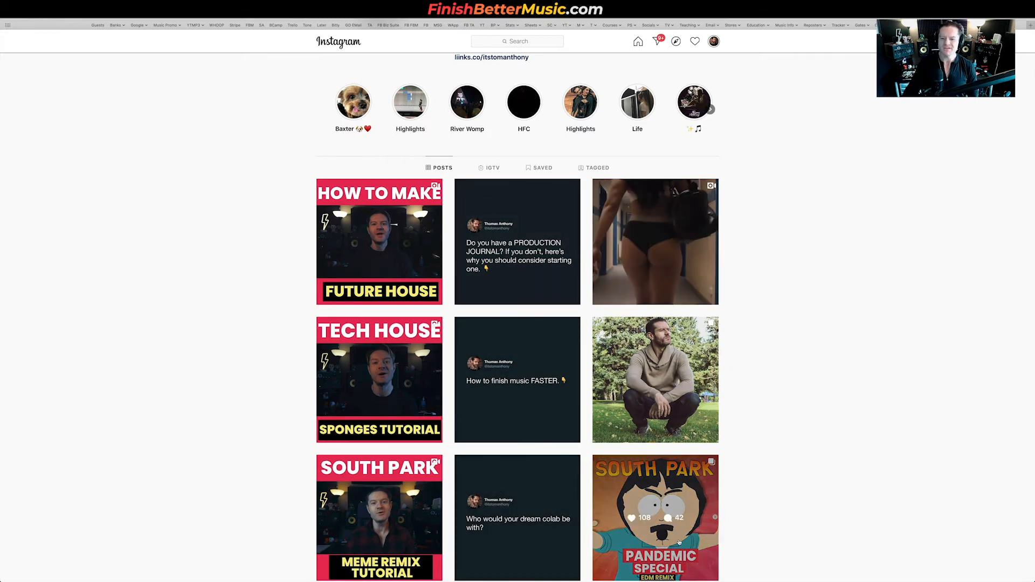
scroll(706, 345, "down", 3)
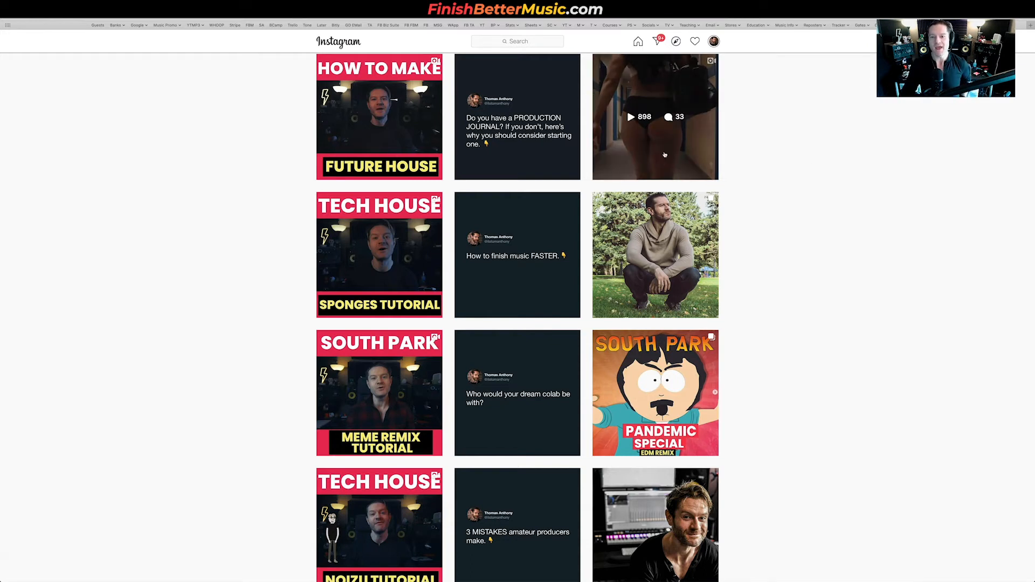
scroll(722, 161, "up", 2)
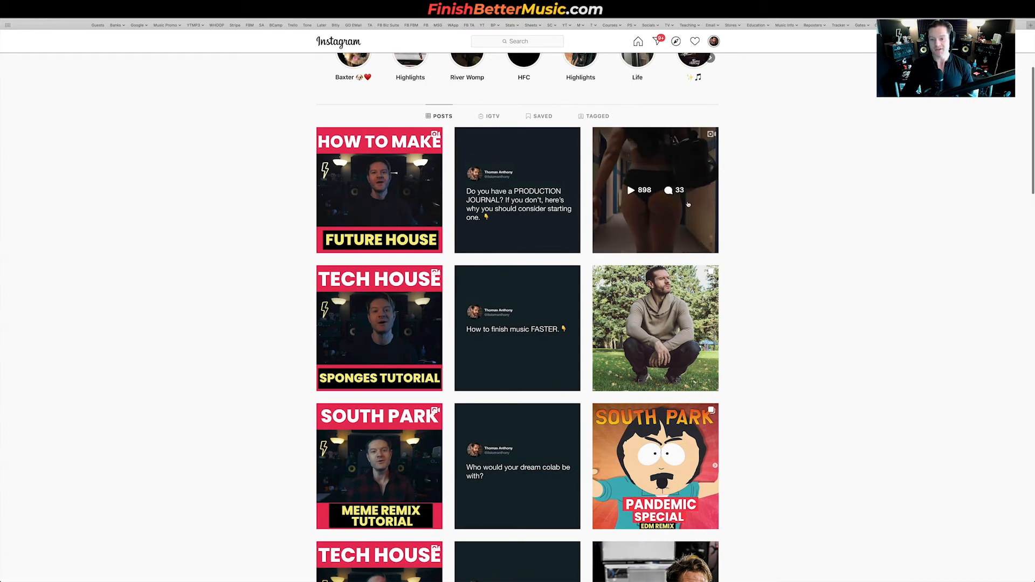
scroll(718, 276, "down", 4)
scroll(706, 302, "down", 9)
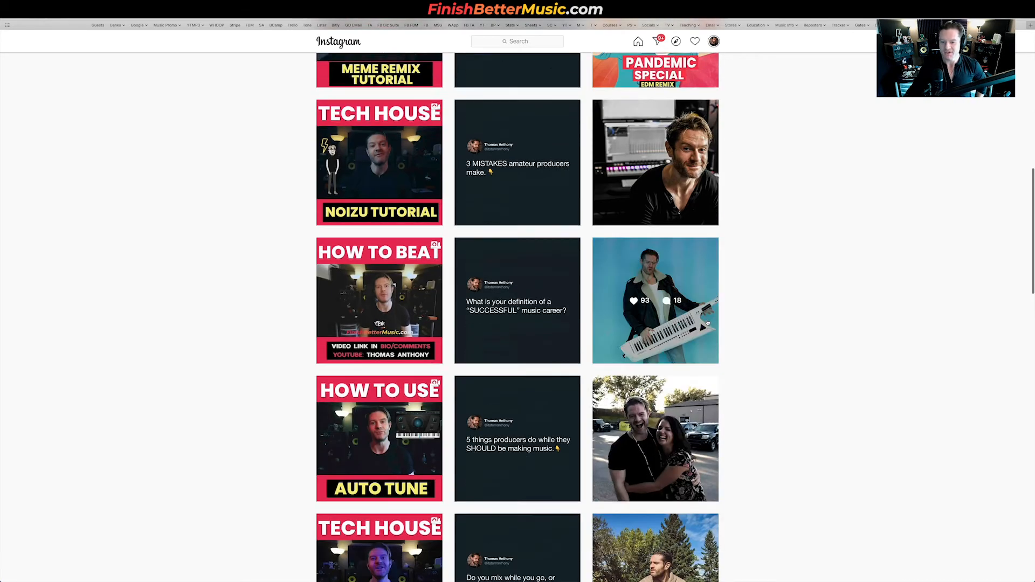
scroll(698, 330, "up", 15)
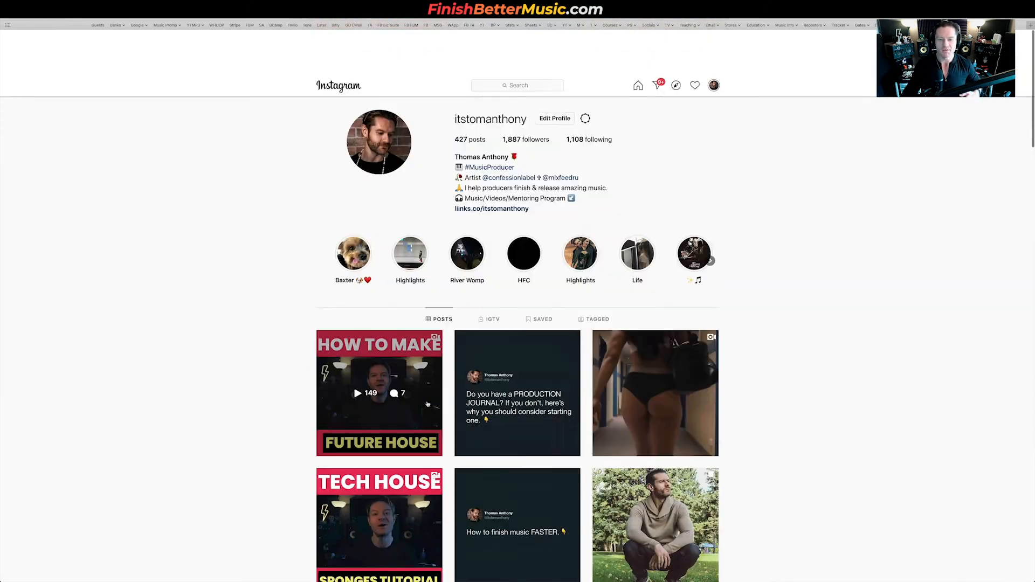
scroll(345, 215, "down", 2)
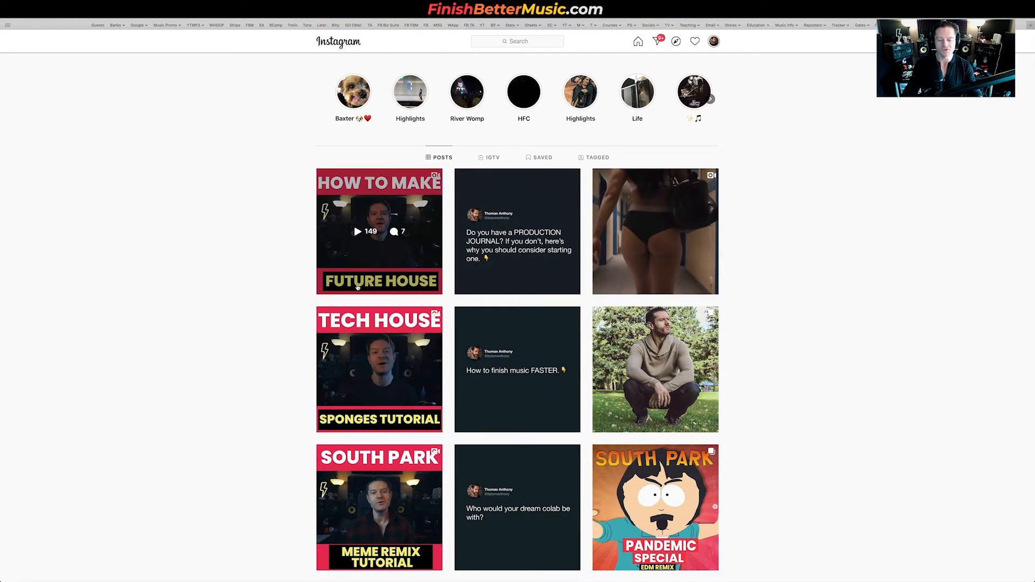
scroll(863, 222, "up", 2)
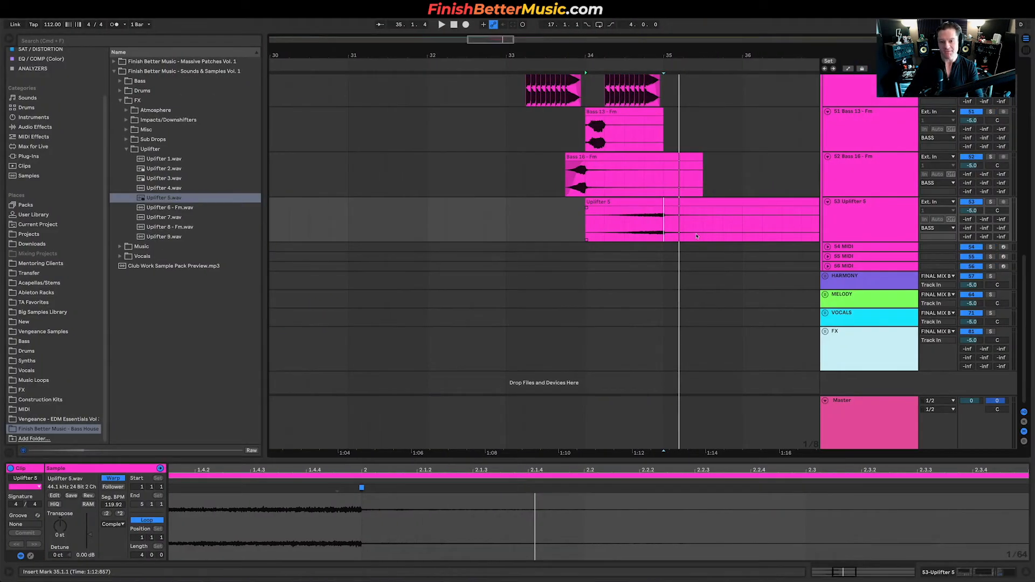
Play back the drop from bar 32.3.3 to hear how Uplifter 5 sits with the bass layers.
scroll(697, 236, "up", 2)
left_click(477, 261)
key("space")
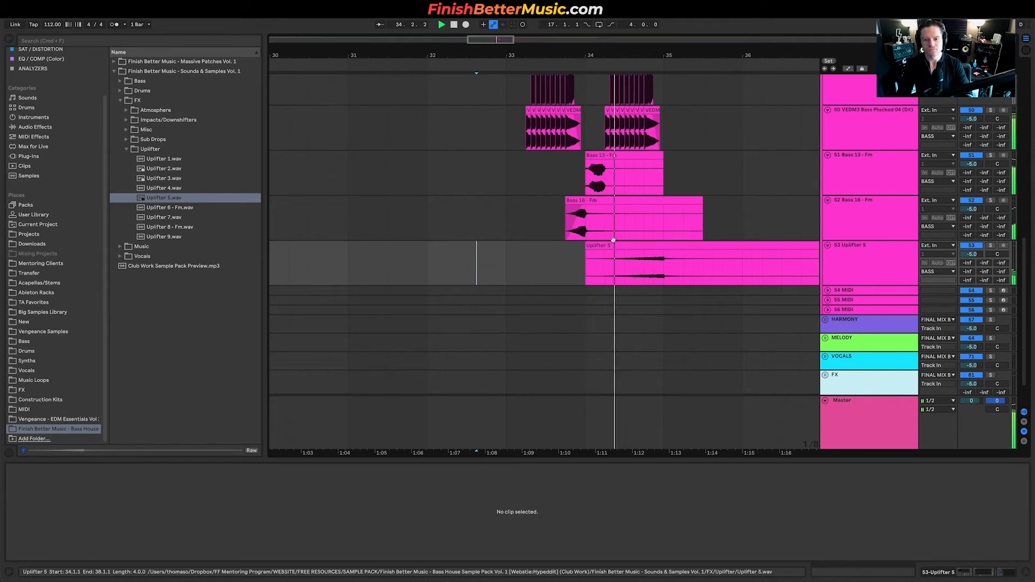
key("space")
key("space")
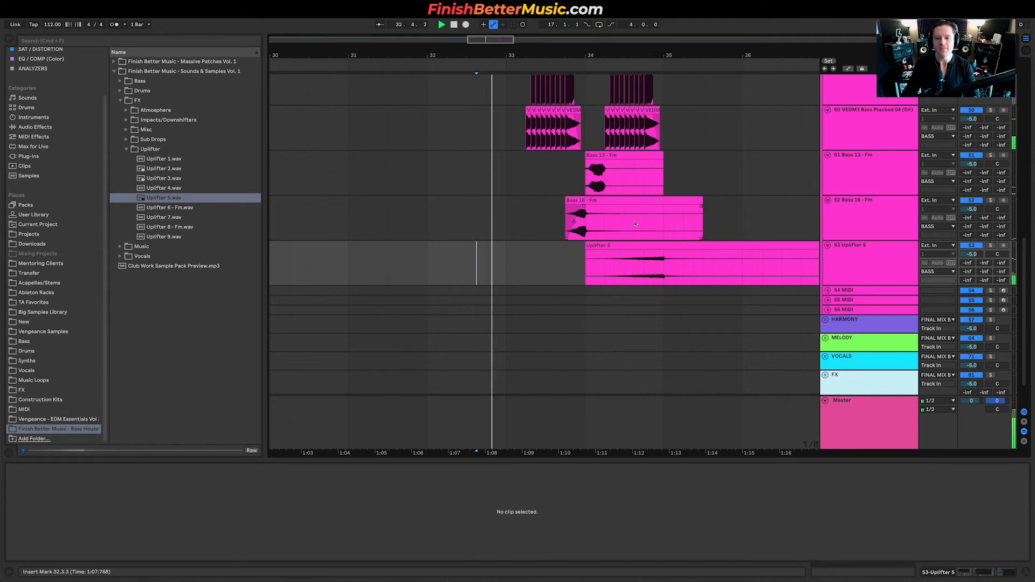
scroll(593, 194, "up", 3)
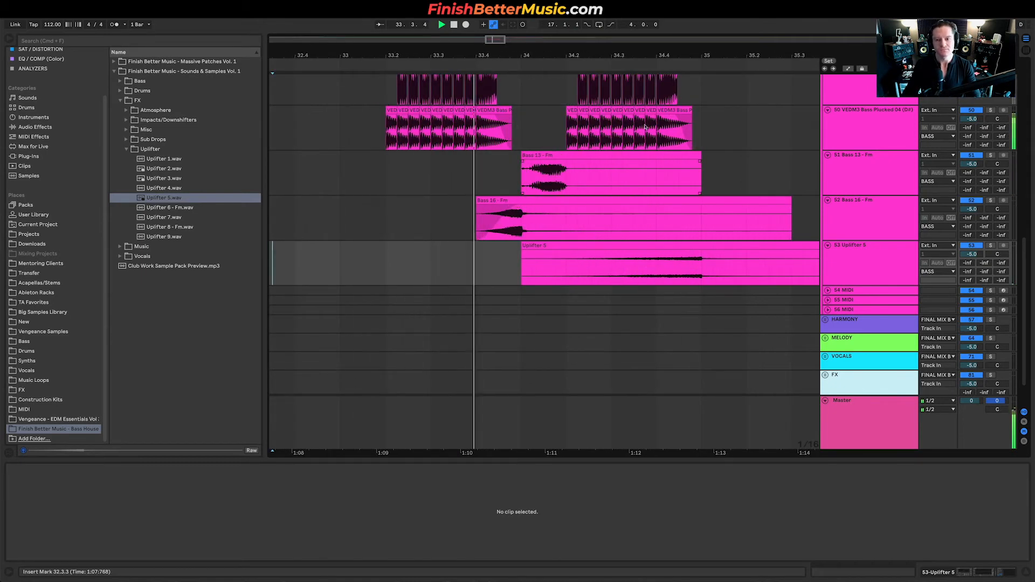
key("space")
scroll(598, 140, "up", 2)
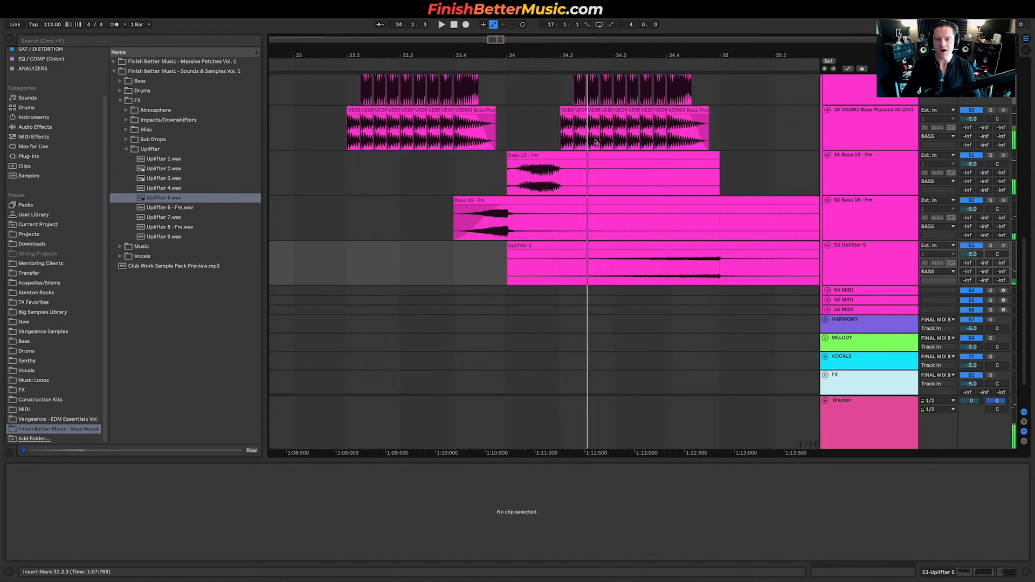
Set the four VEDM3 Bass Plucked 04 clips from 34.2 to 34.3 to Beats warp mode, transpose them to 1 st and audition them.
scroll(583, 131, "up", 1)
scroll(584, 131, "up", 5)
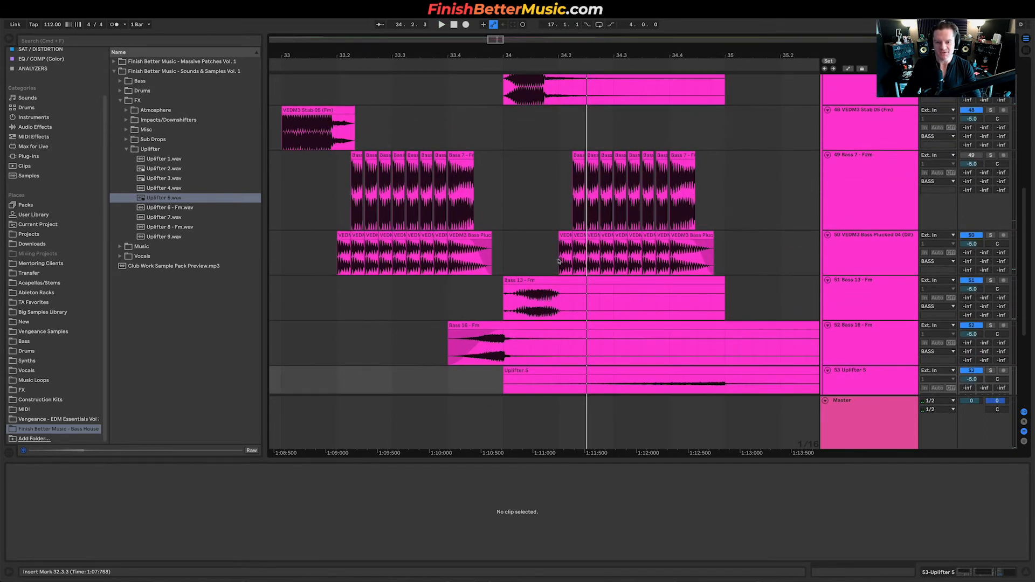
left_click_drag(561, 254, 619, 251)
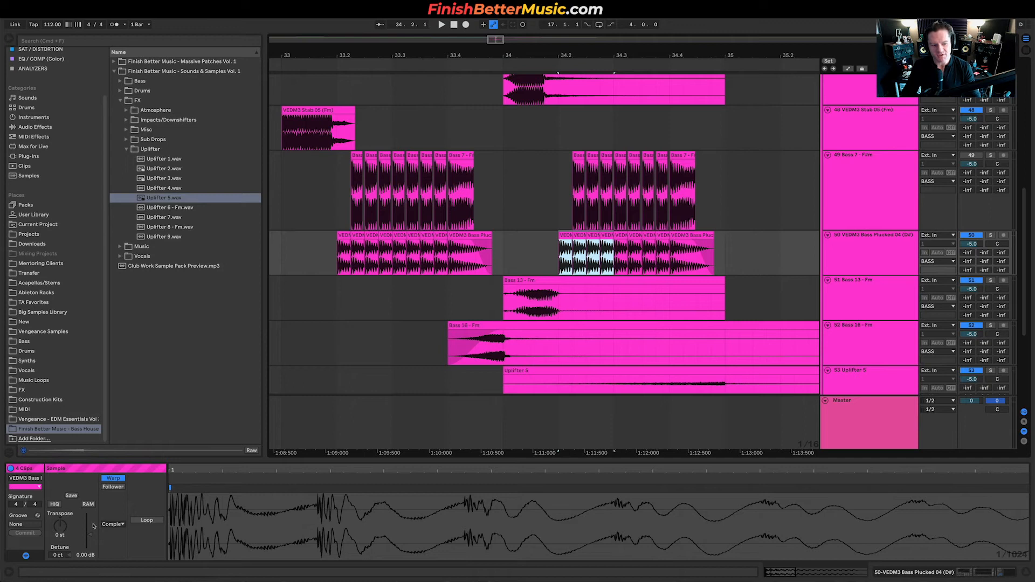
left_click(114, 524)
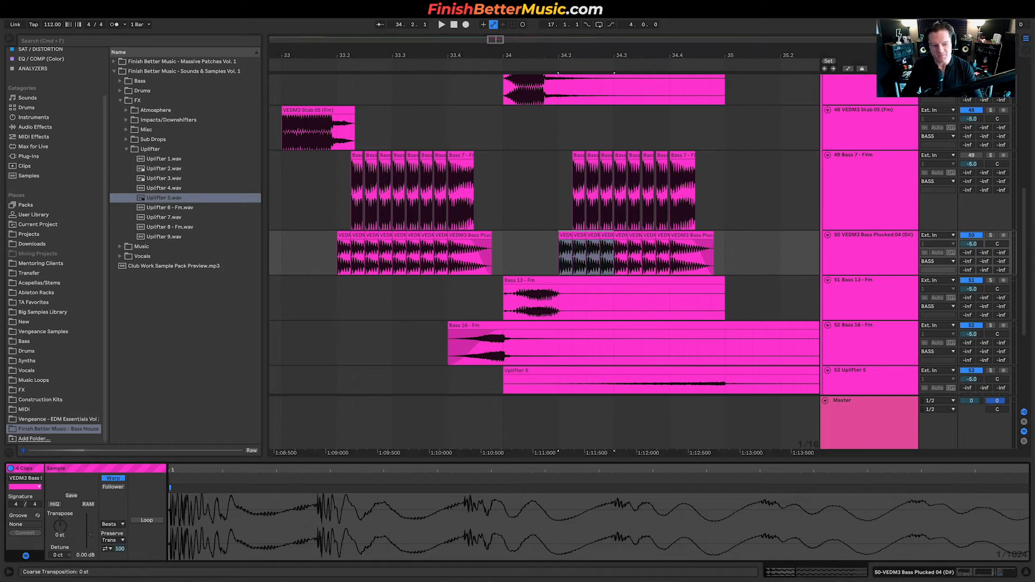
key("Down")
key("Down")
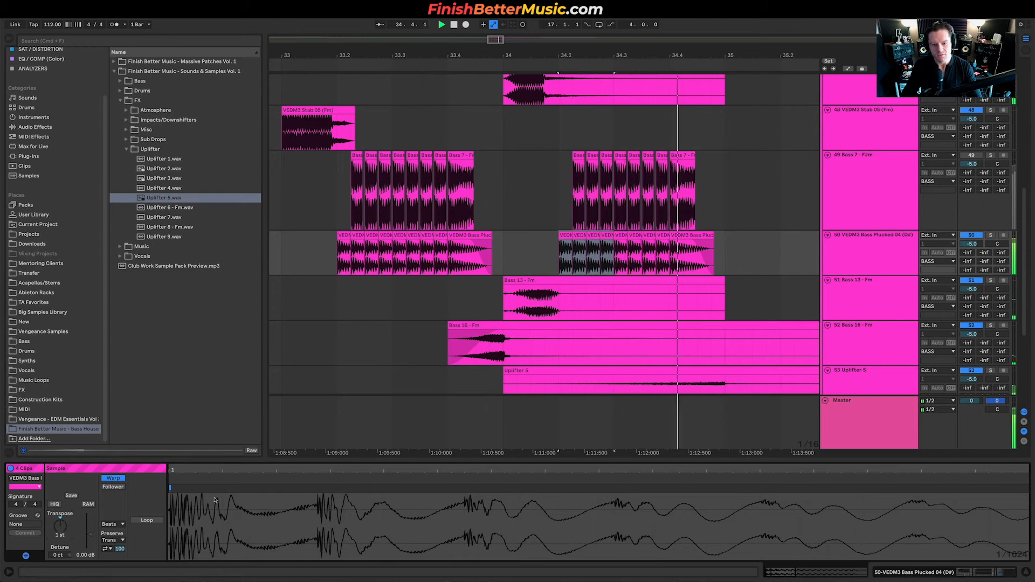
key("space")
Adjust the transposition of the four plucked bass clips from 34.3 to 34.4 and play back from 33.2.
left_click_drag(614, 258, 668, 257)
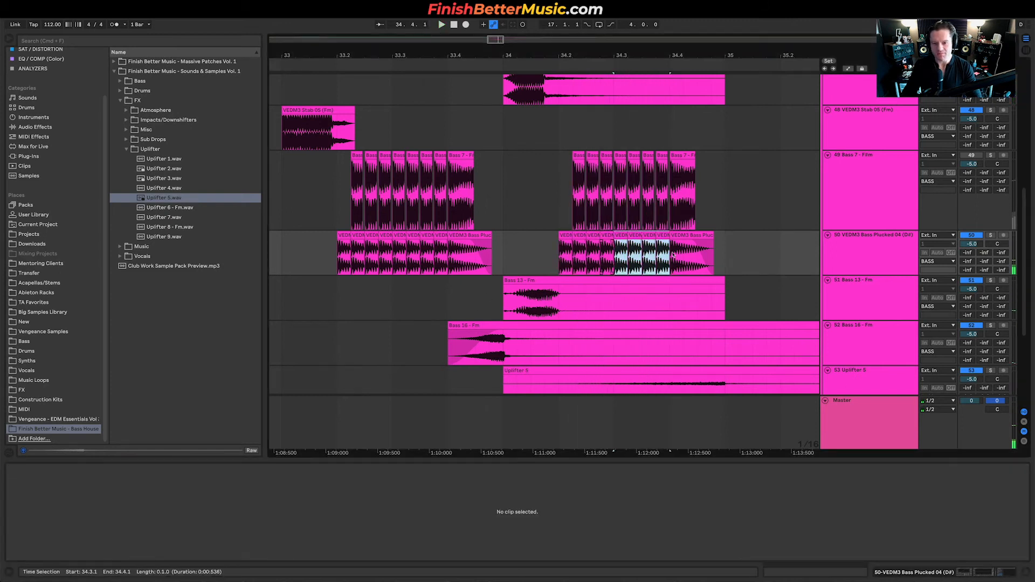
left_click(59, 521)
key("Down")
key("space")
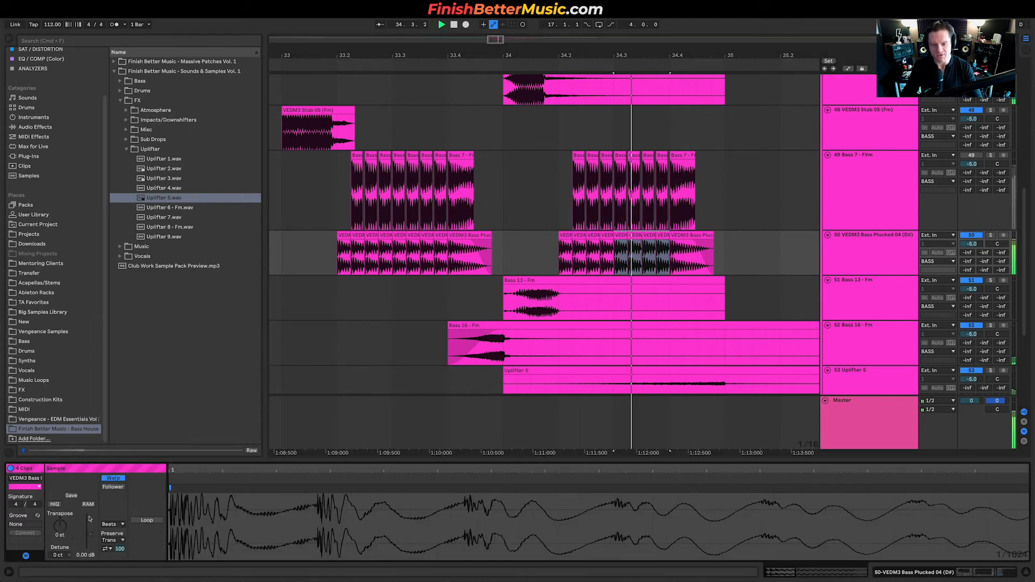
left_click(339, 254)
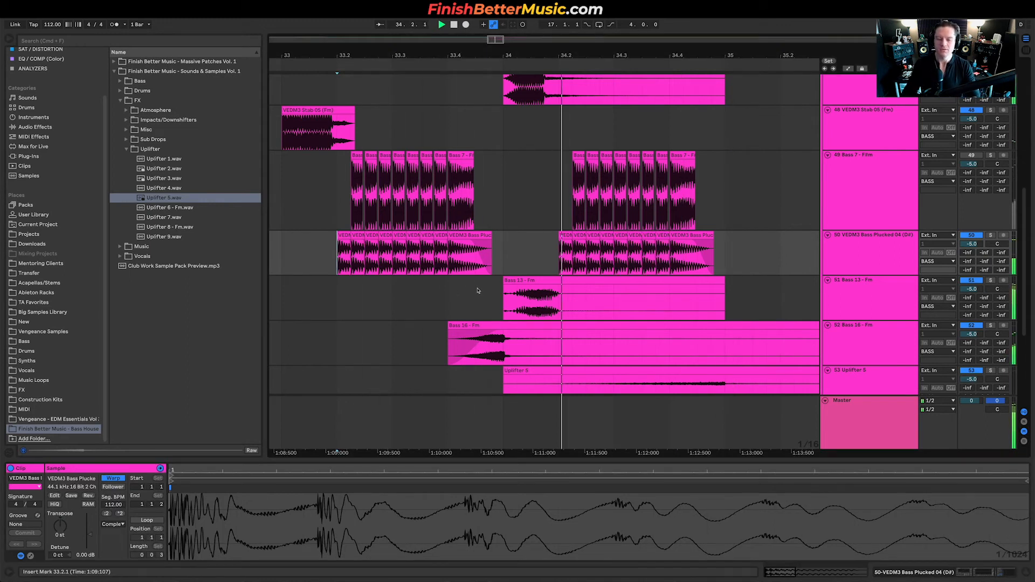
key("space")
key("space")
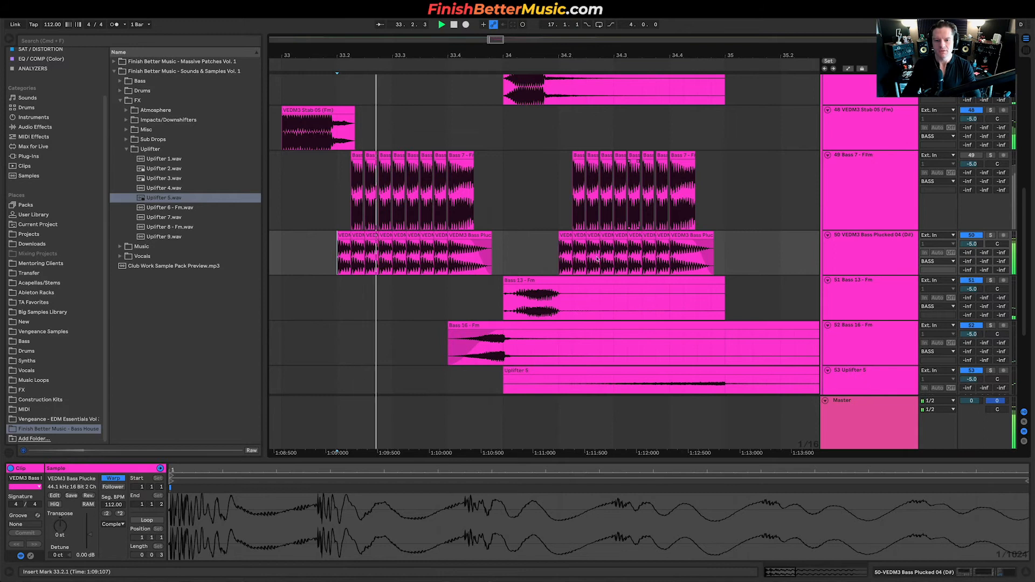
key("space")
Reset the transposition of the plucked bass clips at 34.2 and transpose the four clips from 34.3 to 34.4 to -5 st.
left_click_drag(615, 254, 560, 254)
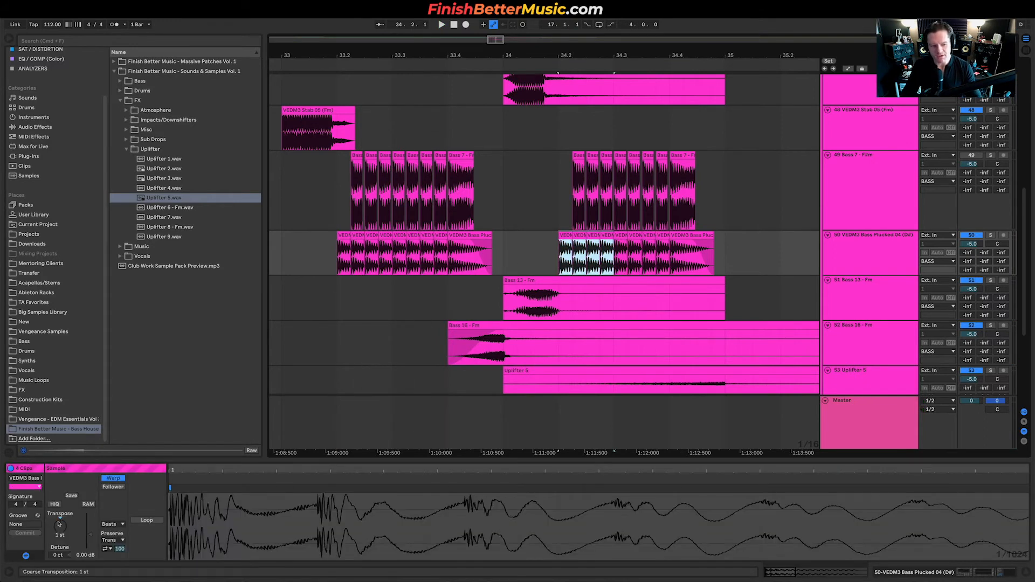
double_click(60, 524)
left_click(632, 262)
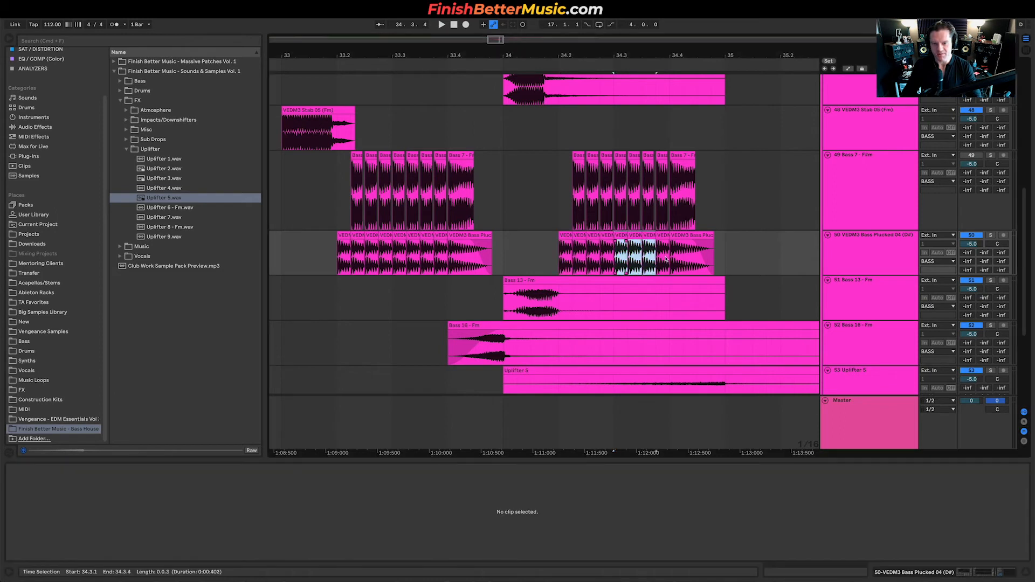
left_click_drag(60, 526, 64, 536)
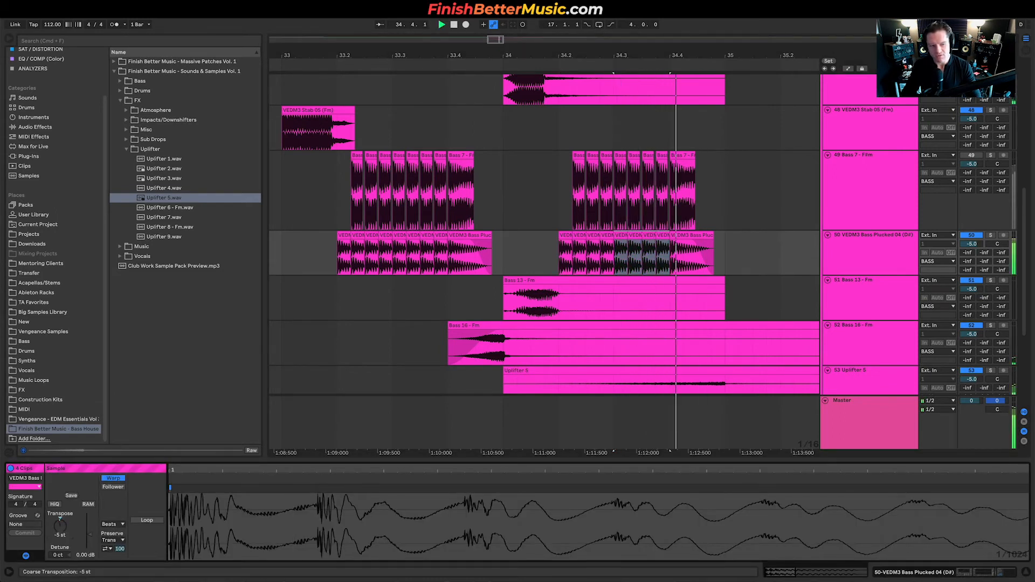
key("Up")
Audition the transposed plucked bass clips repeatedly, including from just before bar 34.
key("space")
key("space")
key("space")
left_click(493, 258)
key("space")
key("space")
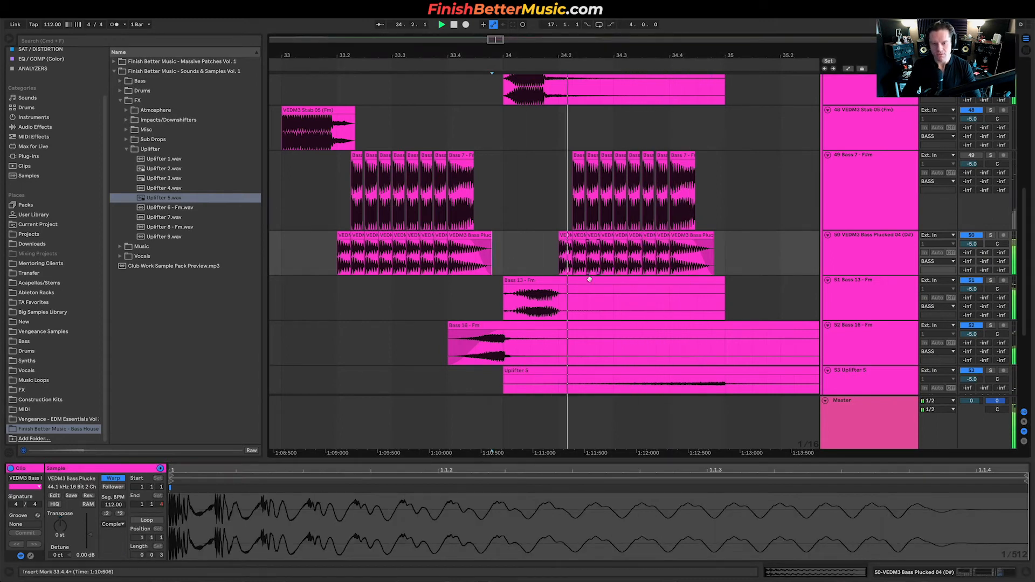
key("space")
key("space")
key("space")
Try transposing the four plucked bass clips from 34.3 to 34.4 to -4, -3 and -2 st, and delete these clips.
left_click_drag(615, 253, 670, 254)
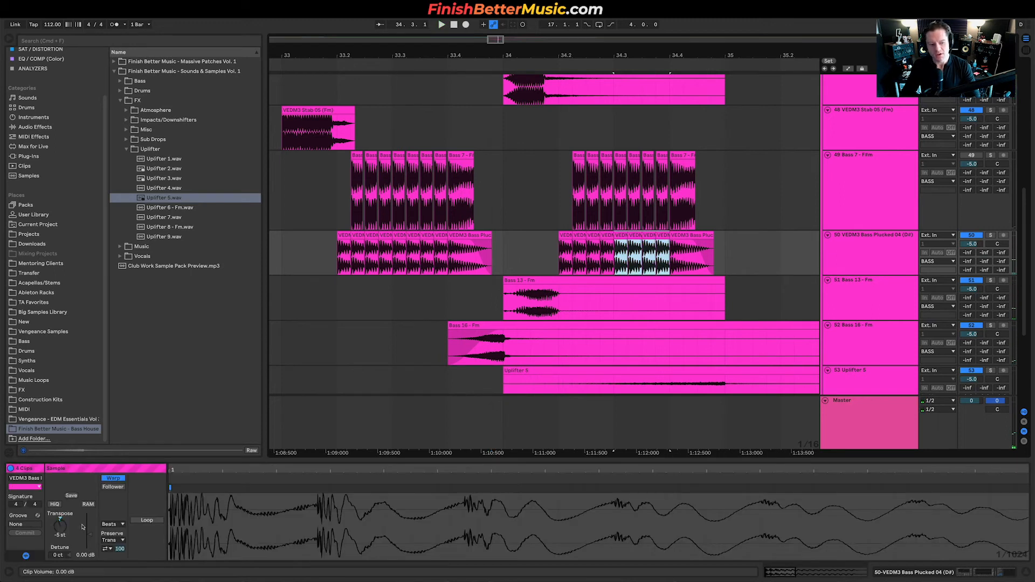
left_click_drag(63, 527, 63, 519)
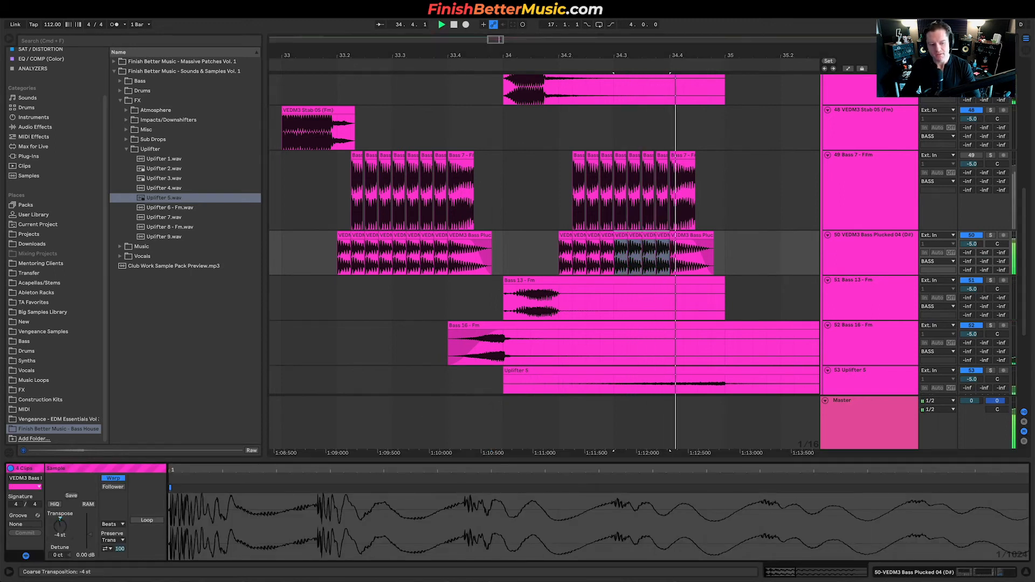
left_click(517, 253)
key("space")
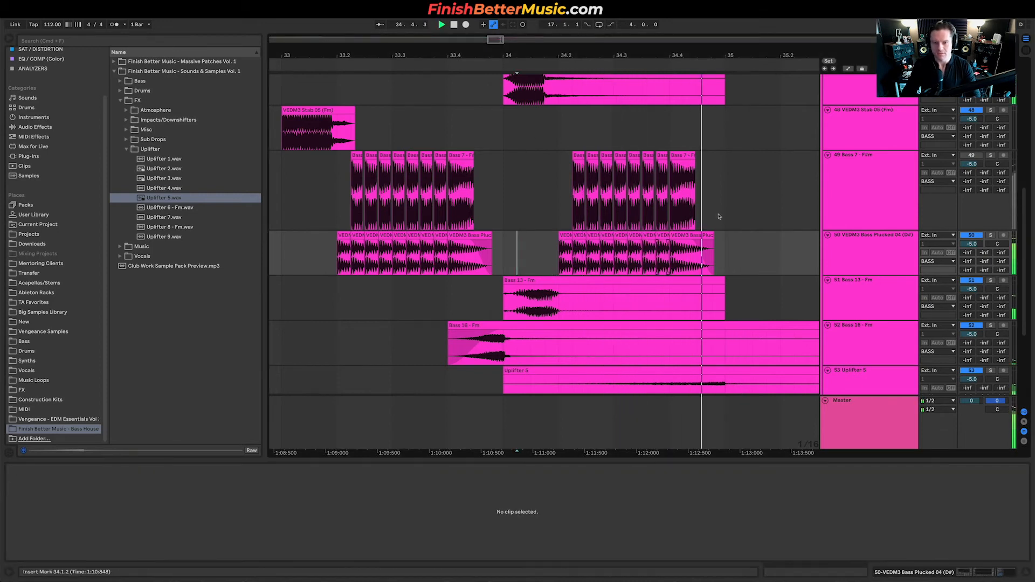
left_click_drag(615, 253, 670, 254)
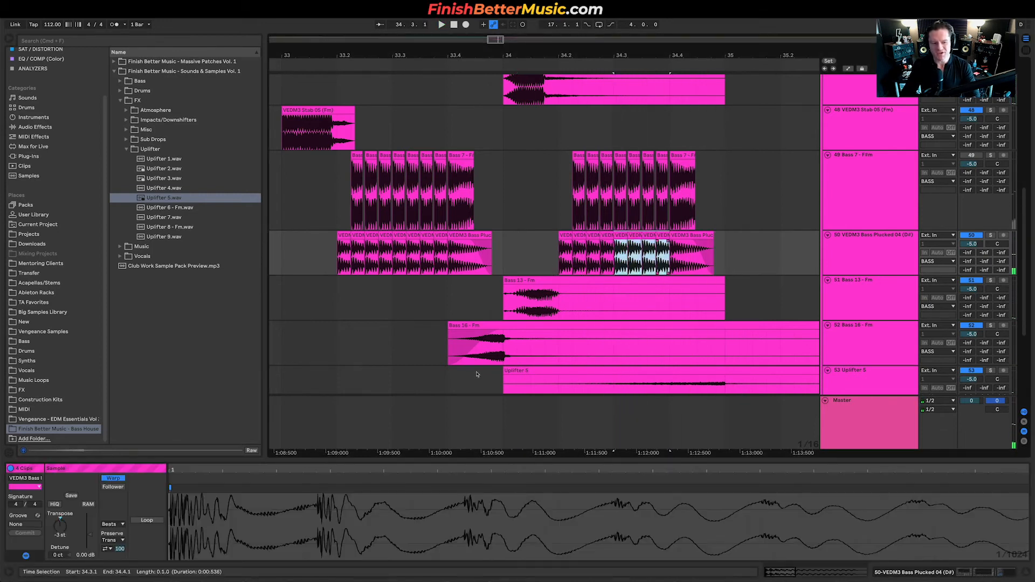
left_click(57, 530)
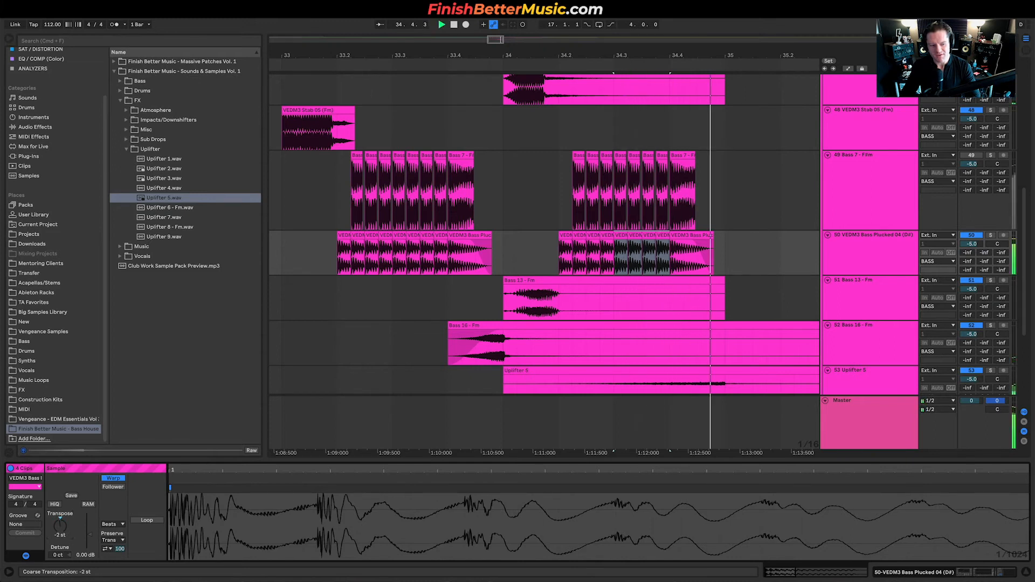
left_click(587, 253)
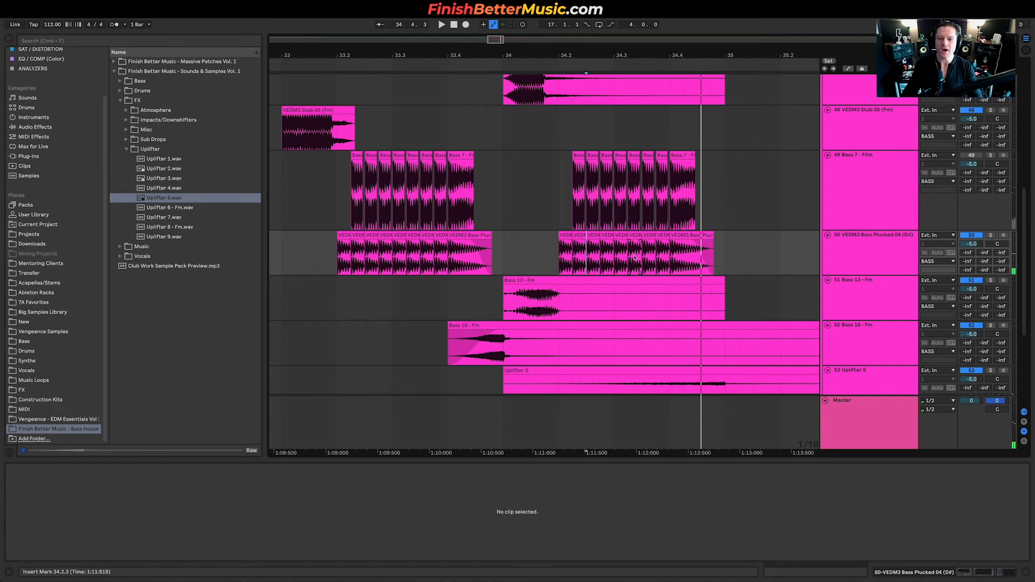
left_click_drag(619, 253, 664, 244)
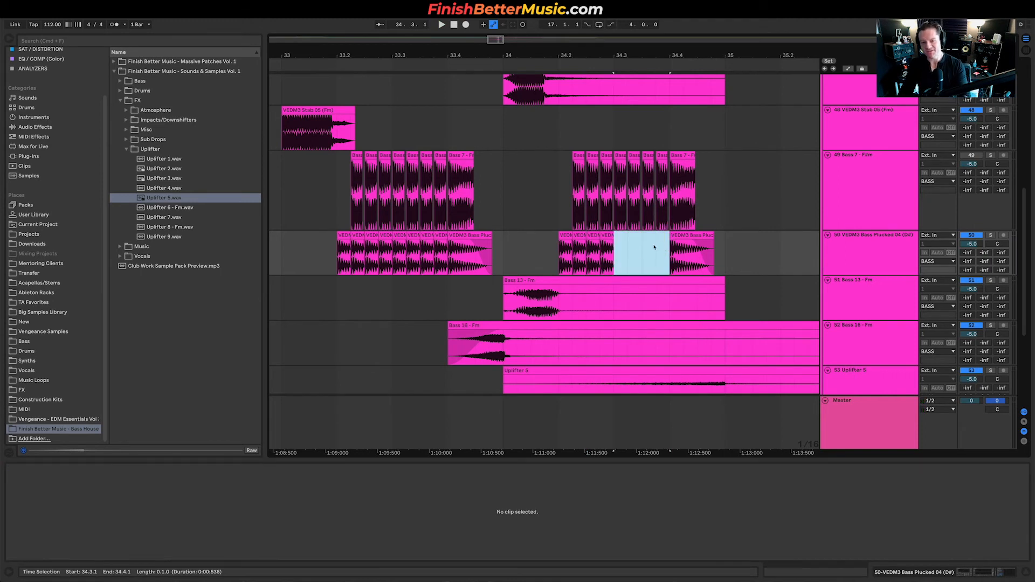
Solo the first reference track and listen to its bass line from 34.3 and from 34.2.
scroll(664, 243, "up", 10)
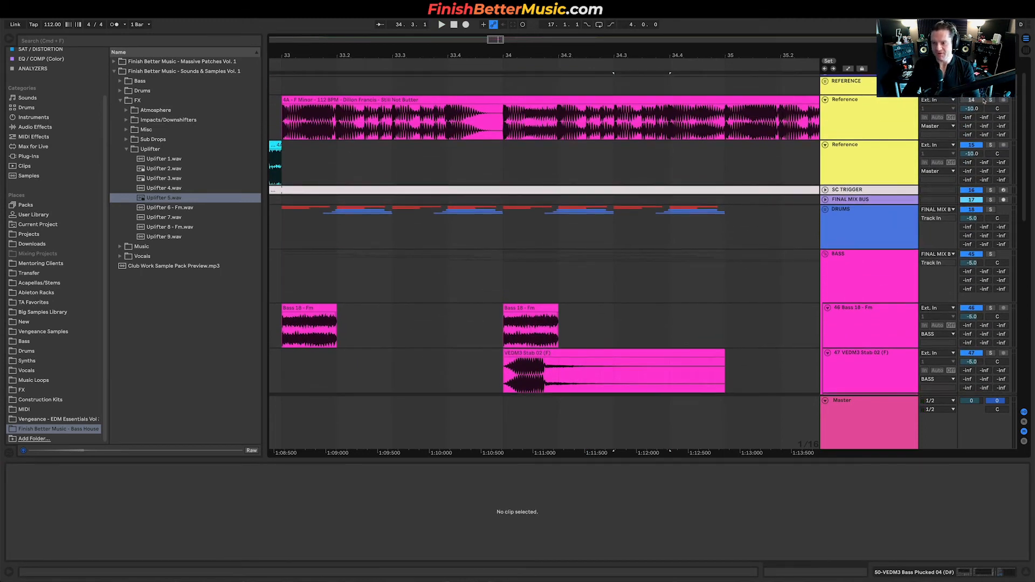
left_click(614, 127)
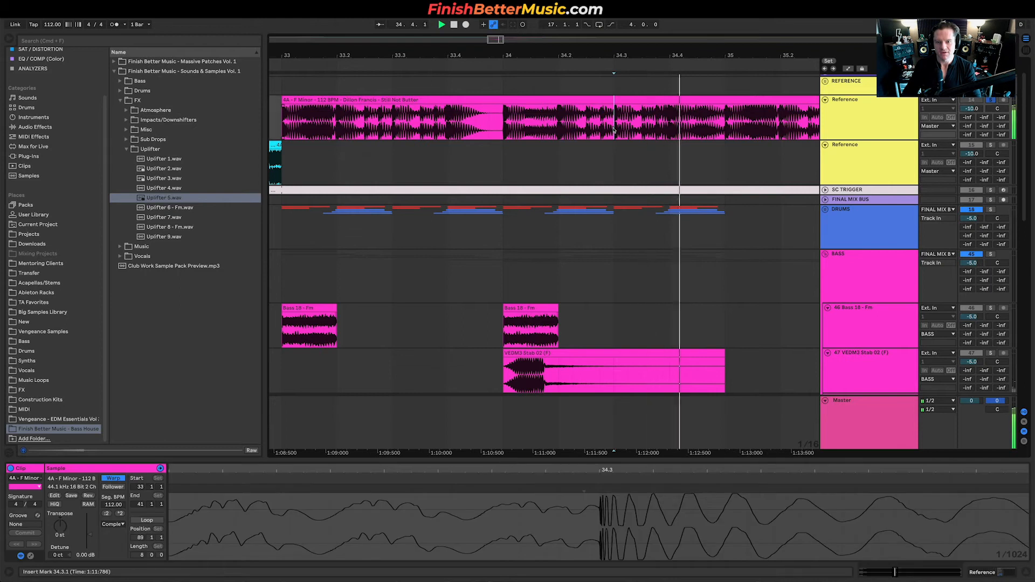
key("space")
left_click(560, 130)
key("space")
key("space")
scroll(452, 130, "left", 1)
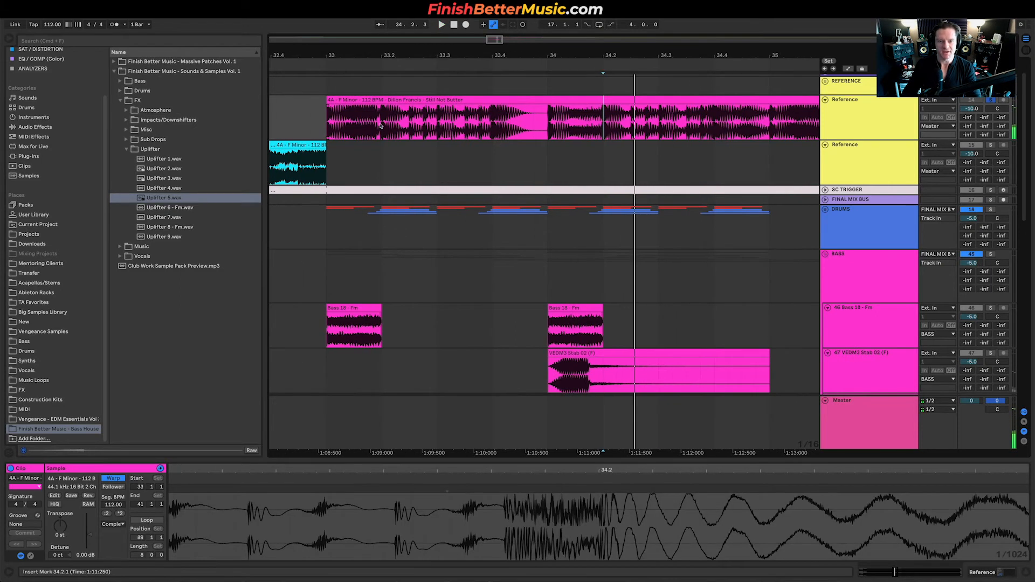
Compare the reference song's bass phrase starting at 33.2 with the one starting at 34.2.
left_click(381, 127)
key("space")
key("space")
key("space")
key("space")
key("space")
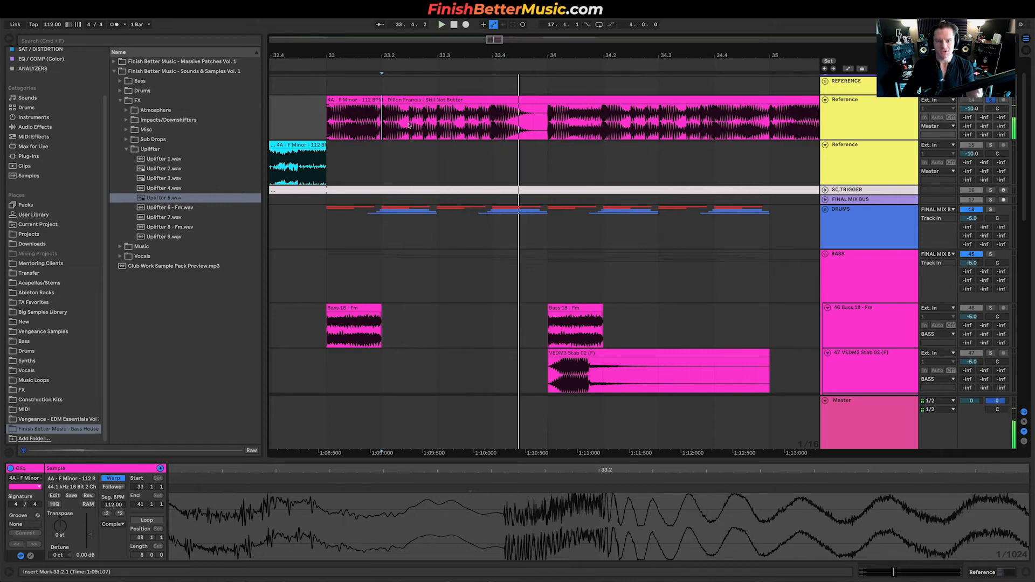
left_click(608, 128)
key("space")
key("space")
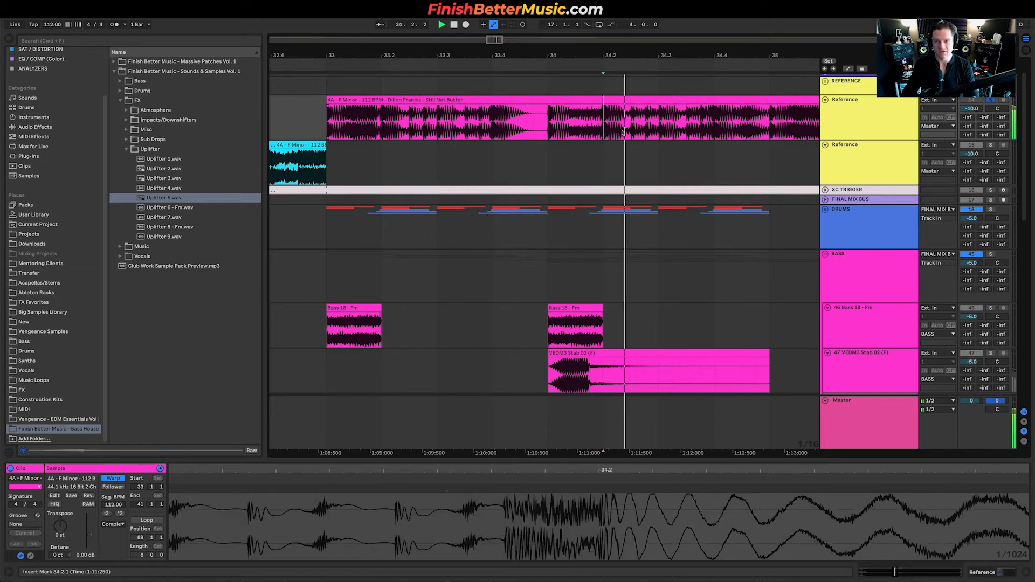
Duplicate bar 33 of the VEDM3 Bass Plucked 04 track over bar 34.
scroll(699, 137, "down", 1)
scroll(699, 137, "down", 10)
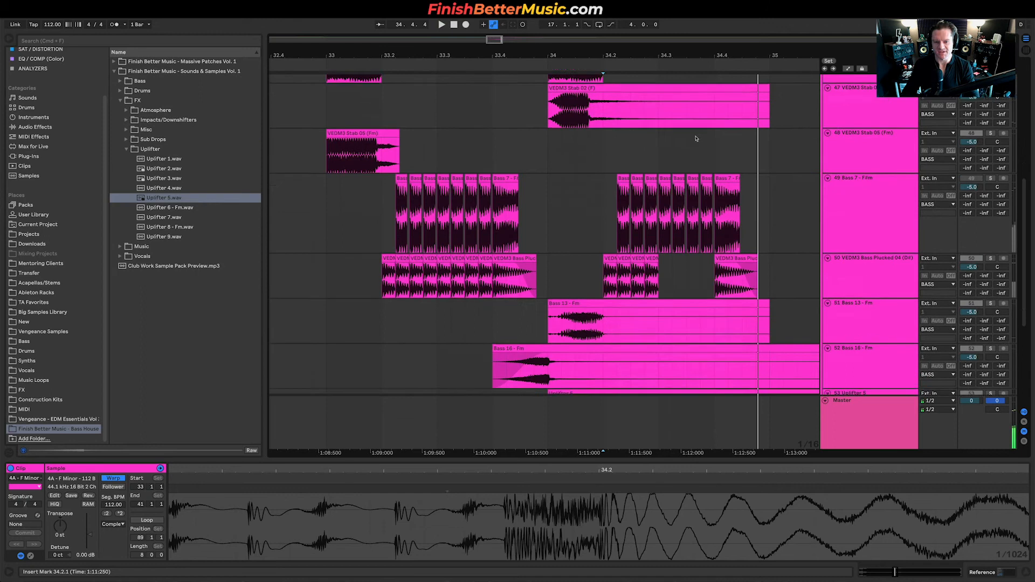
scroll(549, 148, "up", 2)
left_click_drag(545, 174, 326, 174)
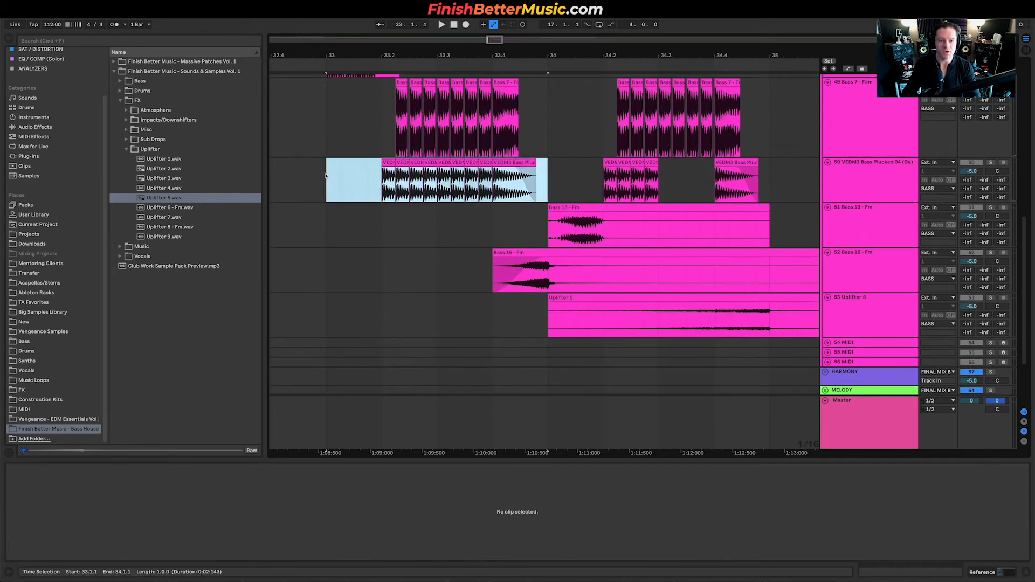
key("ctrl+d")
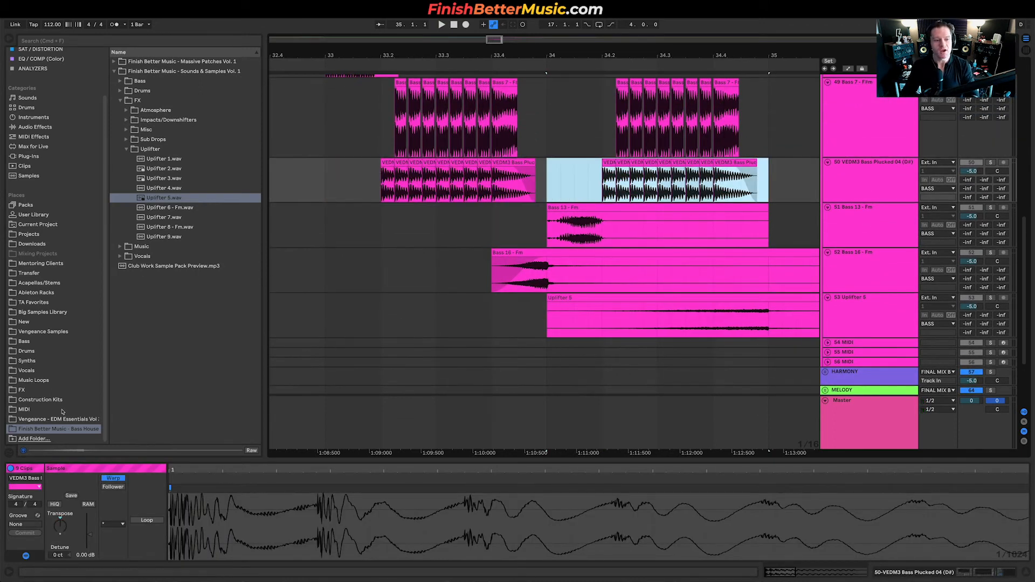
Browse the Vengeance EDM Essentials pack's VEDM3 Bass Plucked folder and preview samples around VEDM3 Bass Plucked 14 (D#).wav.
left_click(59, 419)
left_click(195, 291)
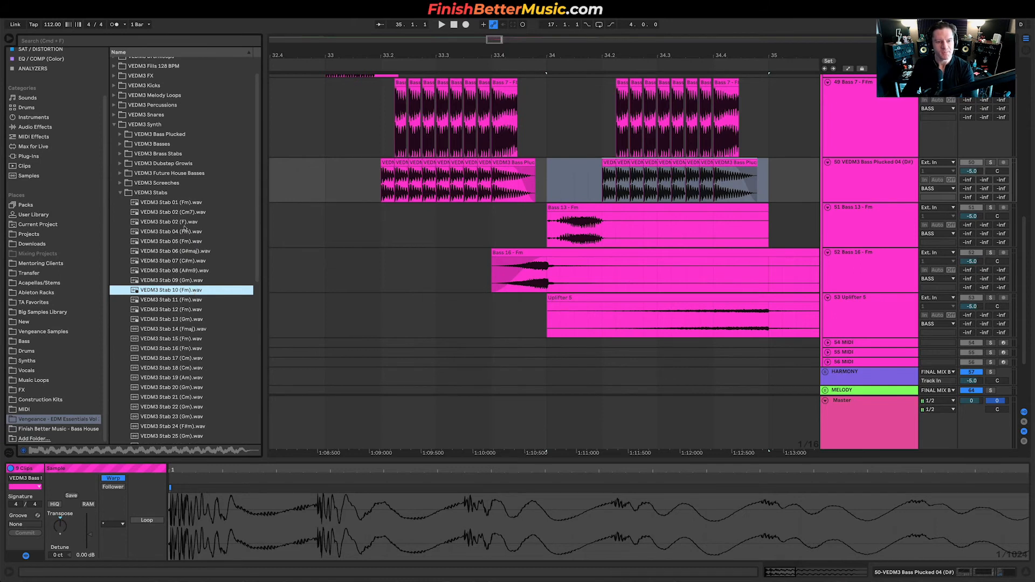
left_click(173, 135)
left_click(216, 296)
key("Up")
key("Down")
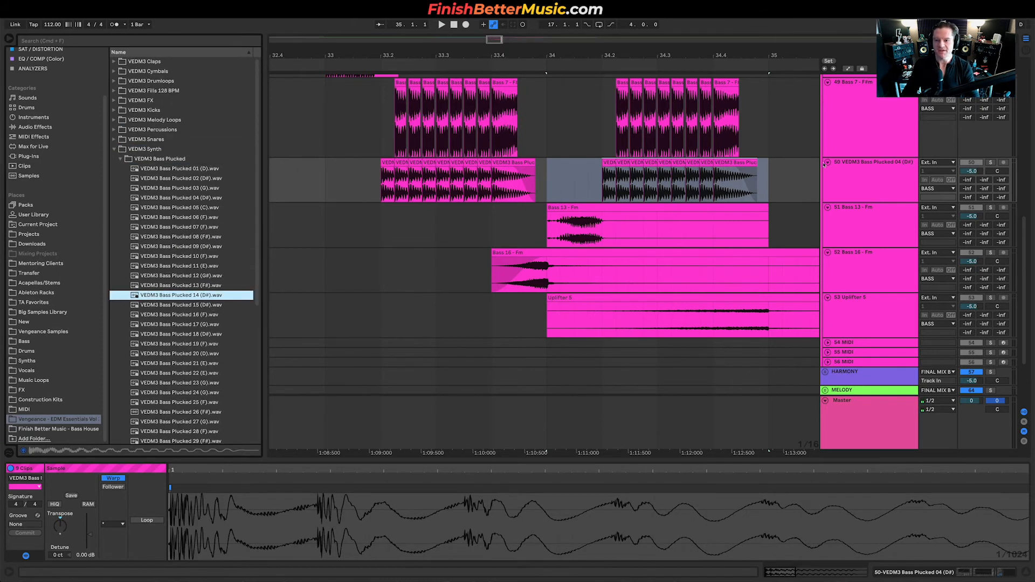
Add an unfolded audio track below the VEDM3 Bass Plucked 04 track and clear the Plucked 04 clips from 34.3 to 34.4.
left_click(846, 169)
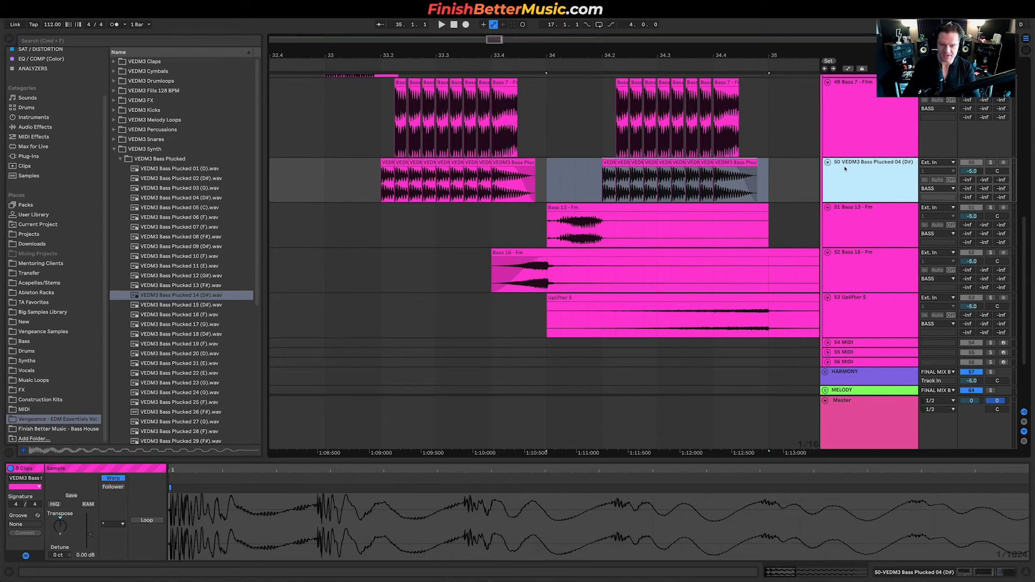
key("super+t")
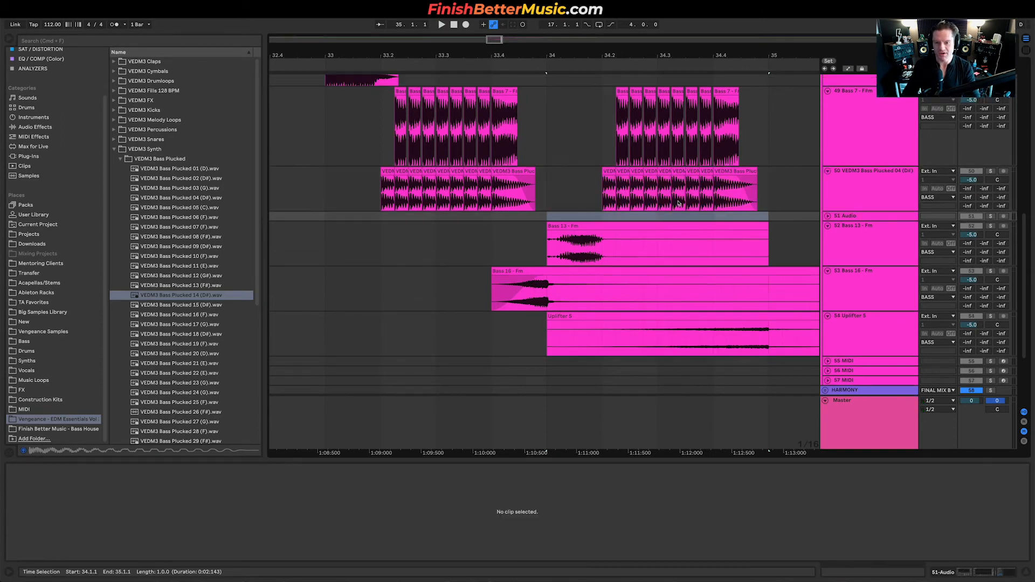
left_click(827, 216)
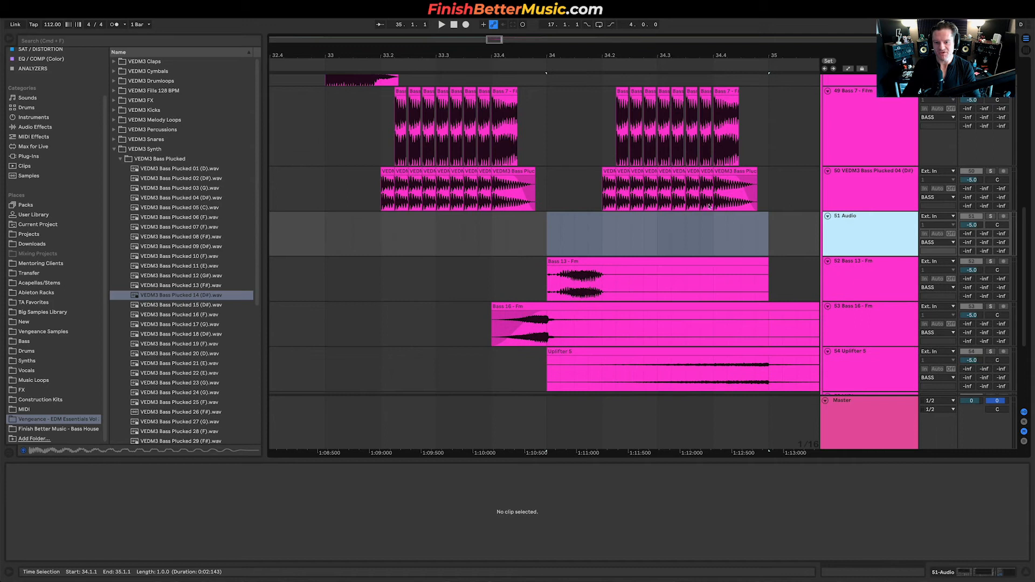
left_click_drag(659, 203, 713, 203)
Place VEDM3 Bass Plucked 14 (D#) at 34.3 on the new track as a warped clip ending at 34.3.2, transposed up 3 semitones.
mouse_move(196, 296)
left_mouse_down()
mouse_move(577, 258)
mouse_move(658, 242)
mouse_move(691, 224)
mouse_move(671, 216)
left_mouse_up()
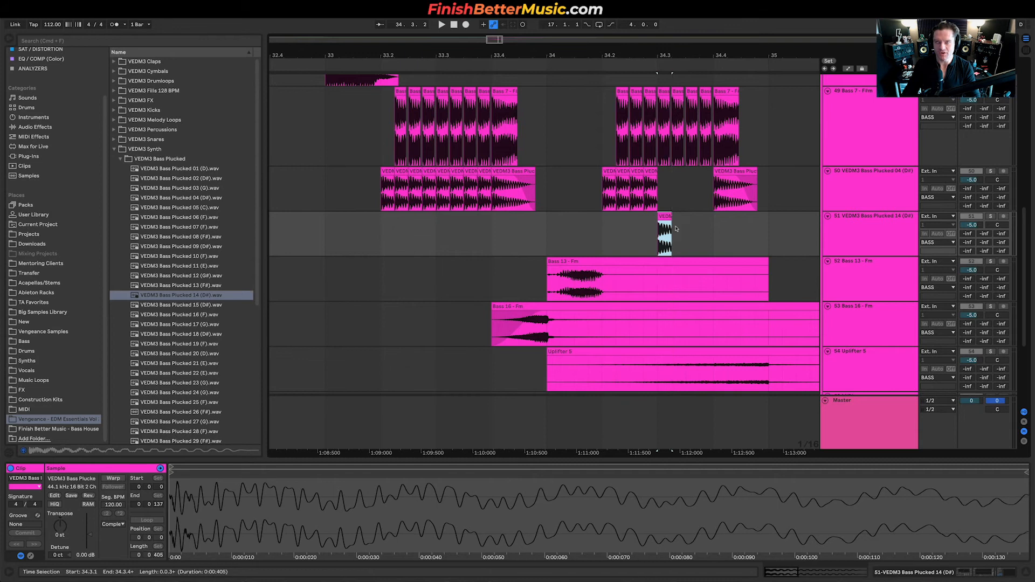
scroll(675, 229, "up", 4)
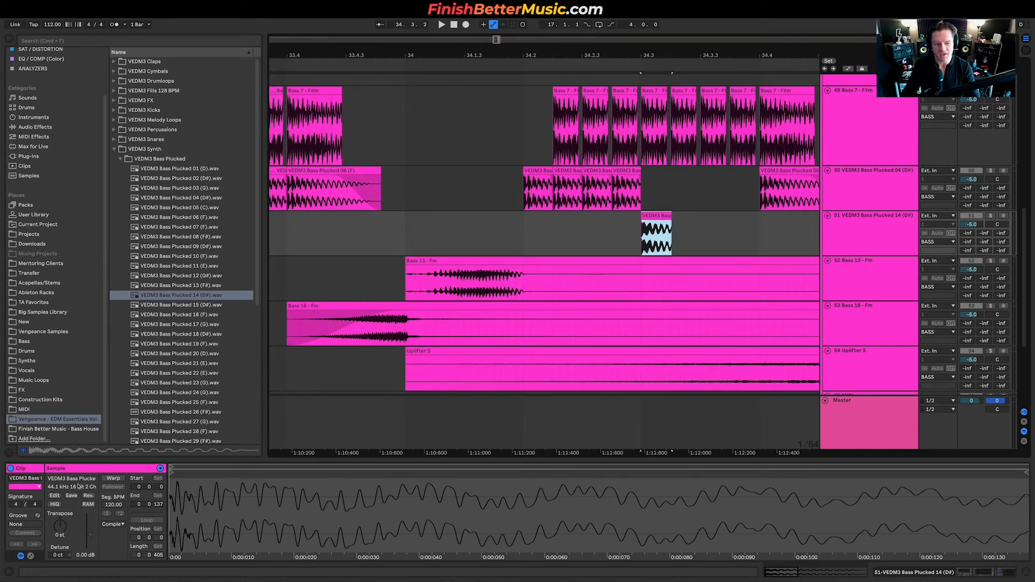
left_click(115, 478)
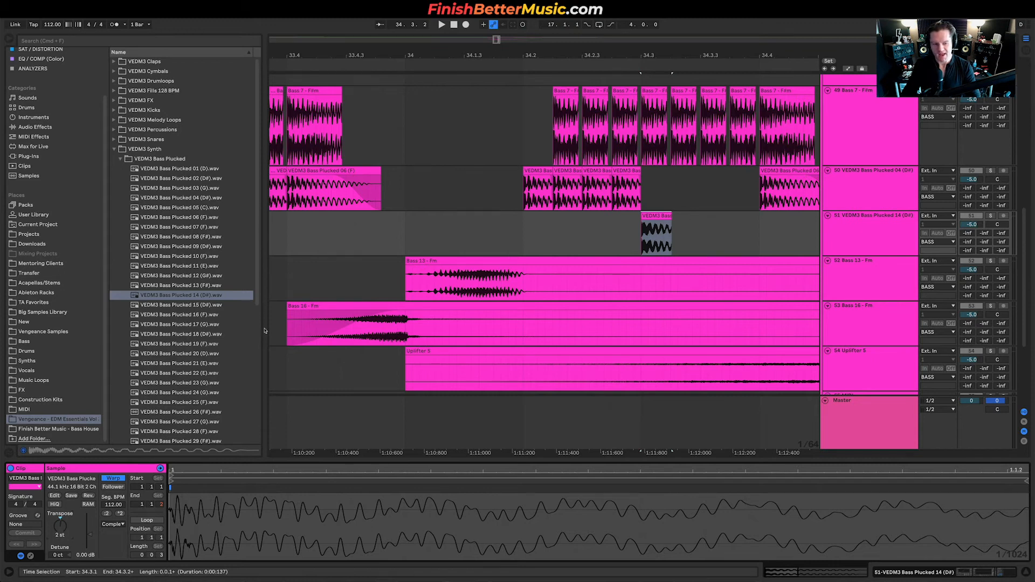
left_click(72, 495)
left_click(59, 532)
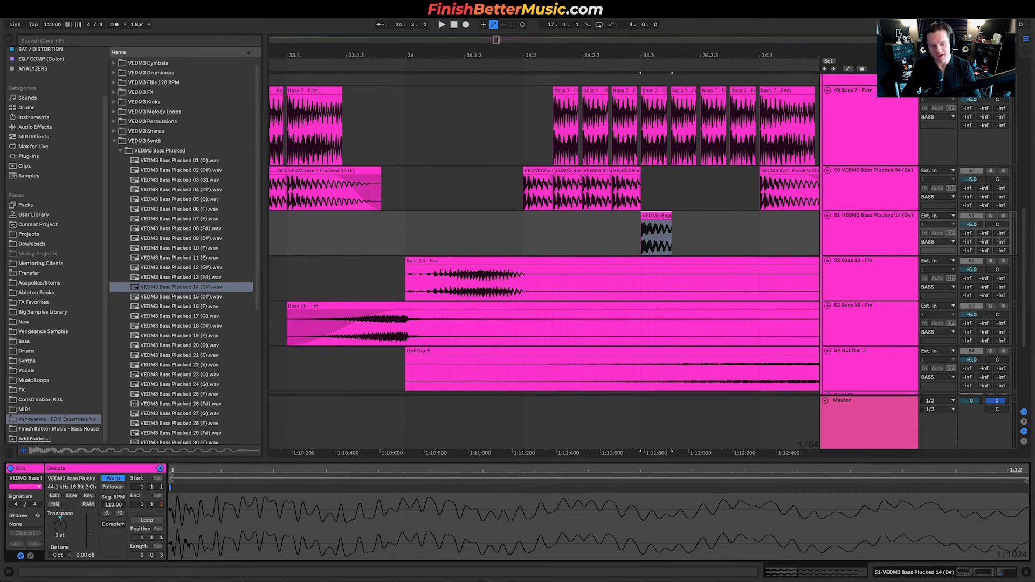
left_click_drag(670, 216, 669, 216)
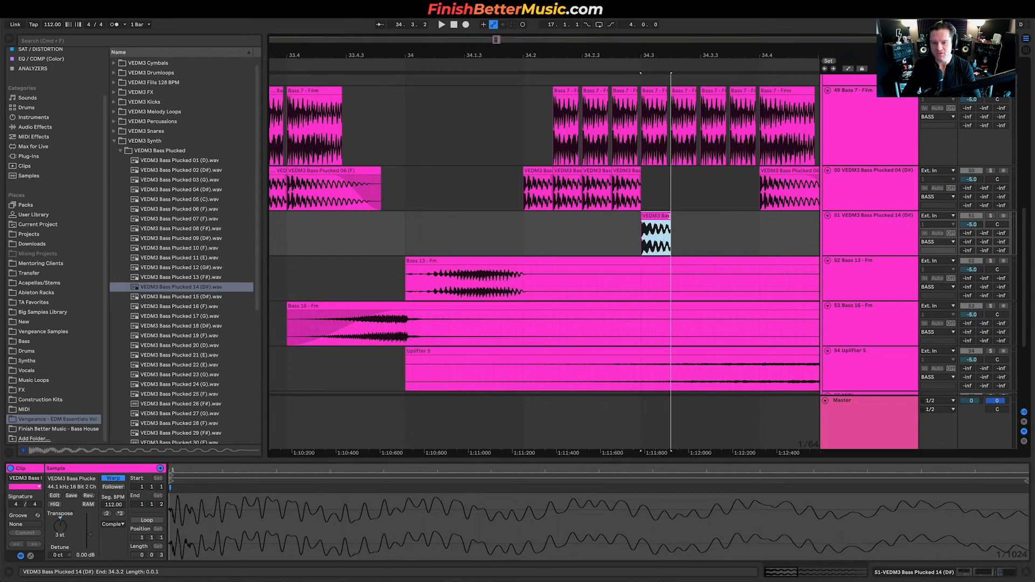
Repeat the VEDM3 Bass Plucked 14 clip three times up to 34.4.
left_click(661, 216)
key("super+d")
key("super+d")
key("super+d")
Play the bass phrase from 34.1.3 and clear the reference track's solo so the bass tracks are heard.
left_click(486, 232)
key("space")
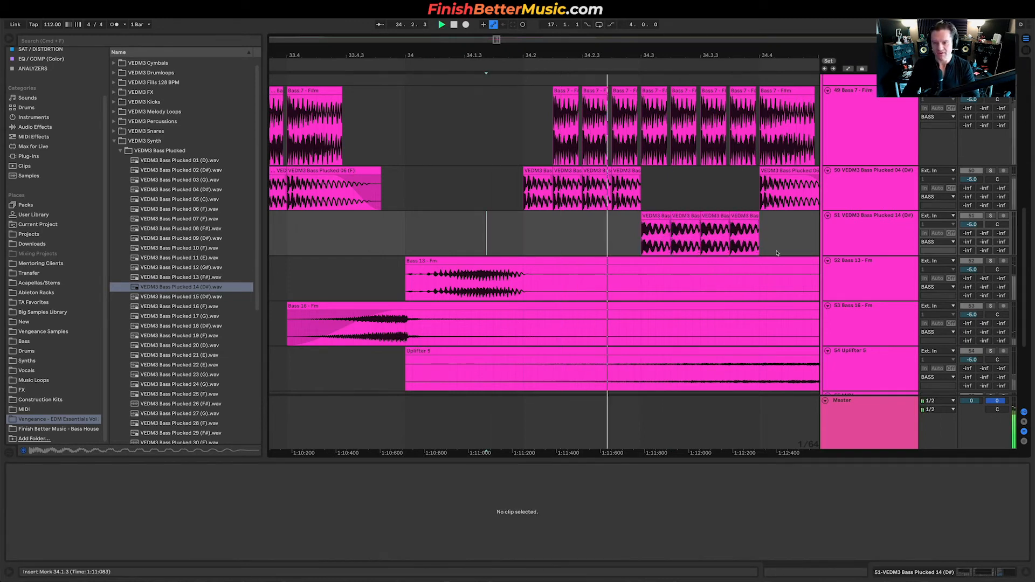
left_click(989, 171)
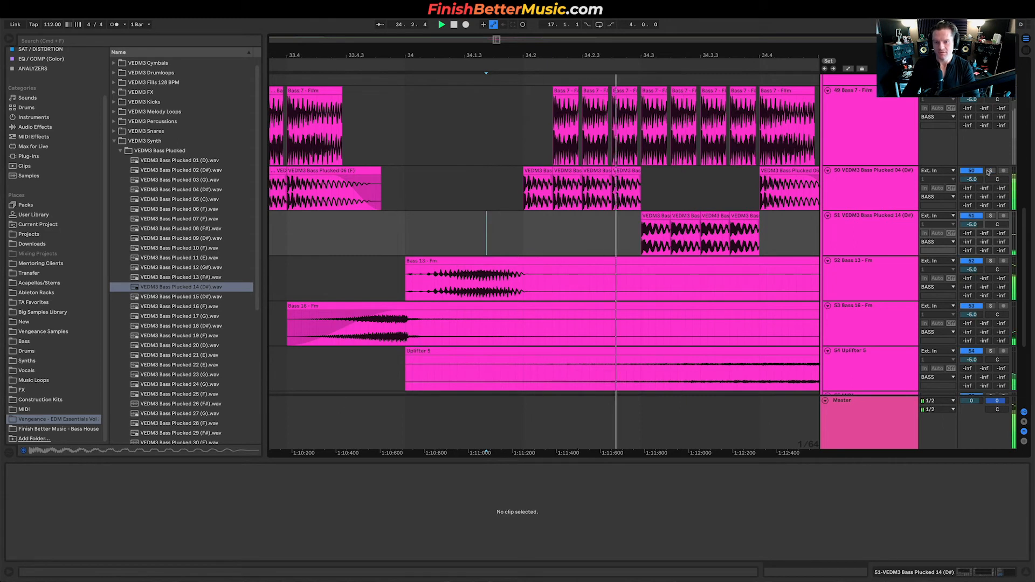
Preview other samples in the VEDM3 Bass Plucked folder, from 10 (F) through 24 (G), for a replacement bass pluck.
left_click(209, 297)
key("Up")
key("Up")
key("Up")
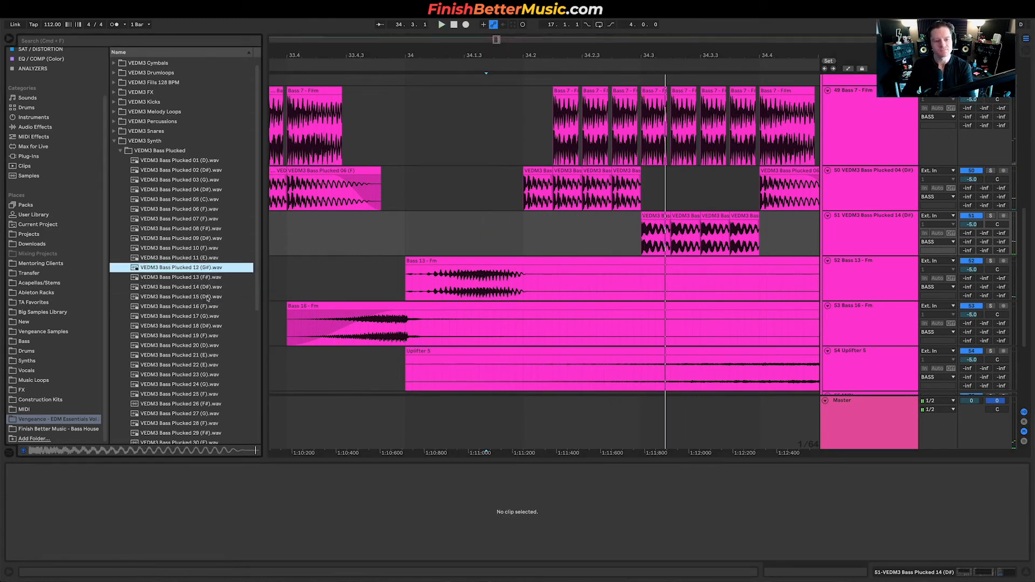
key("Up")
key("Up")
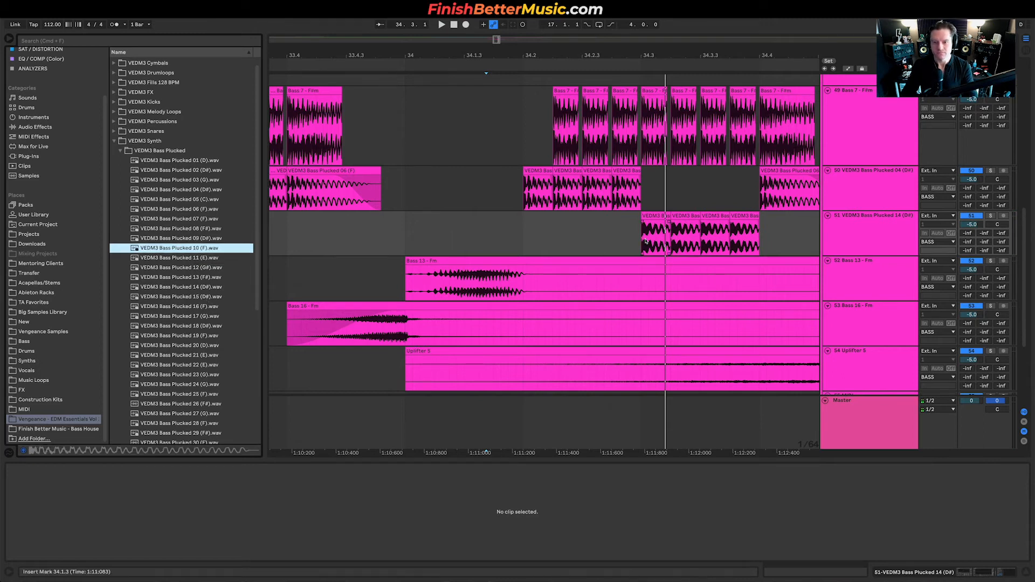
scroll(646, 241, "up", 3)
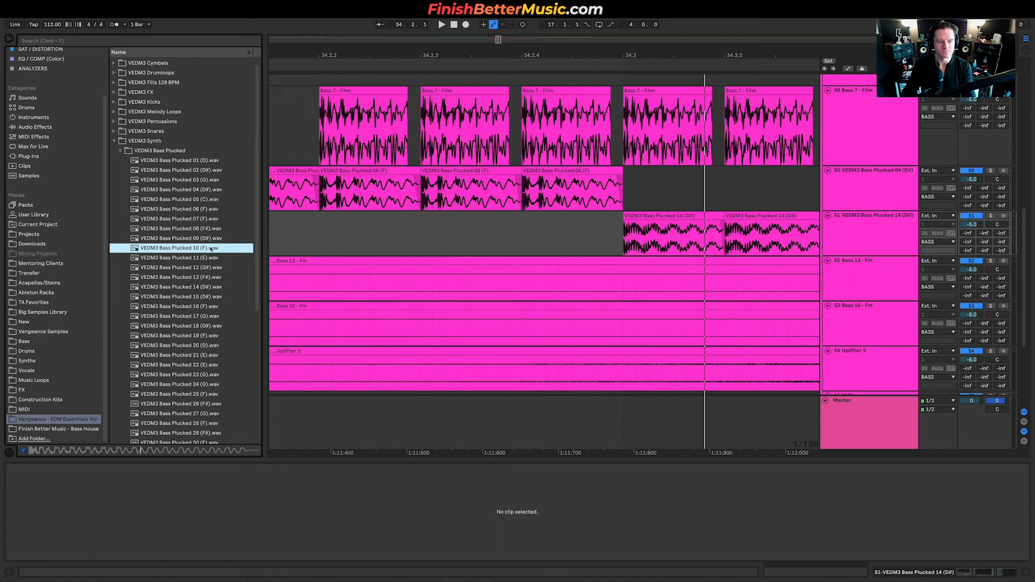
left_click(168, 336)
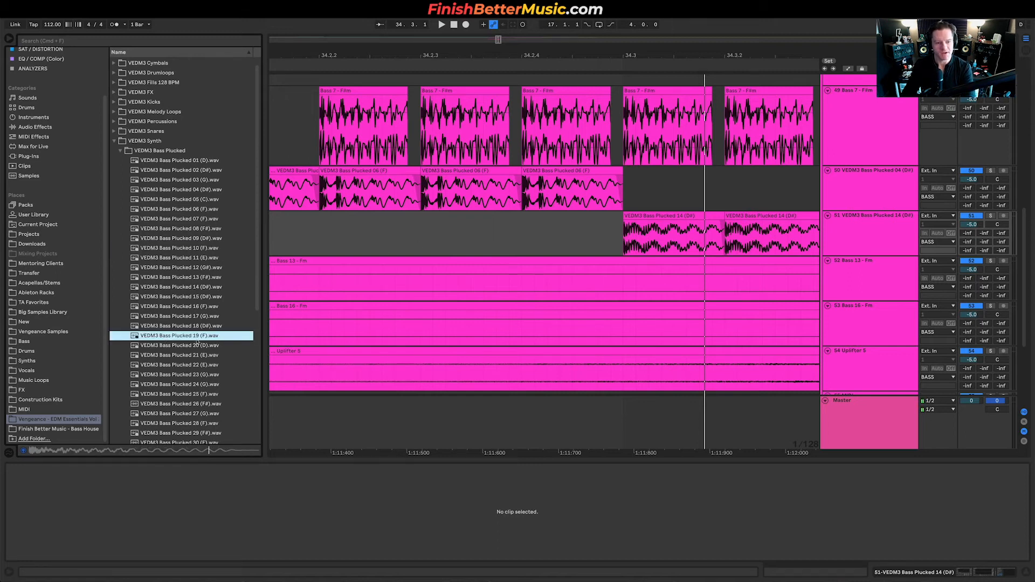
left_click(197, 344)
scroll(199, 340, "down", 1)
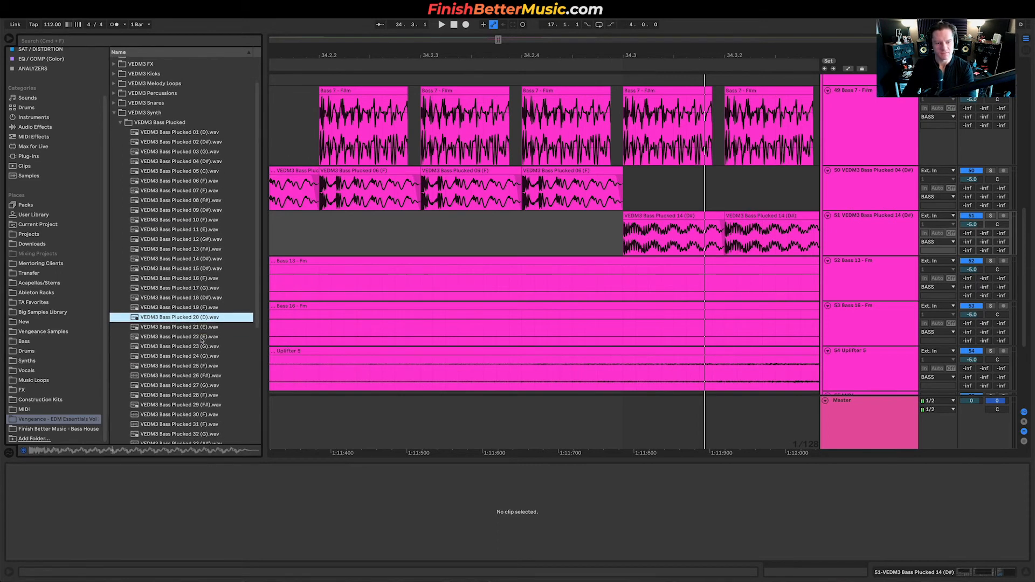
key("Down")
key("Down")
key("Down")
key("Down")
key("Down")
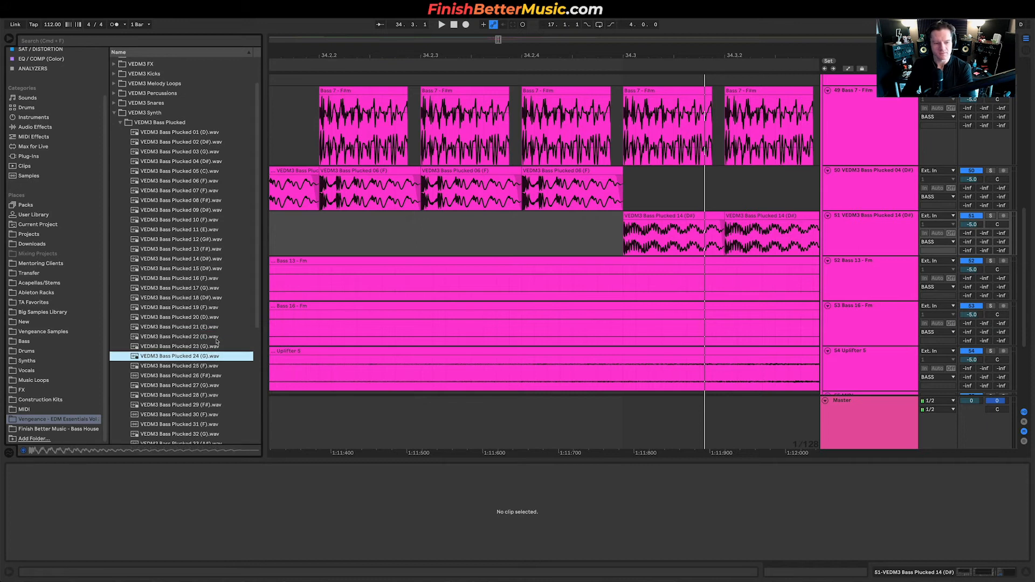
key("Up")
Replace the clips at 34.3 with VEDM3 Bass Plucked 24 (G), trimmed to 34.3.2, warped and transposed down 2 semitones, and audition it.
left_click_drag(199, 360, 627, 246)
key("minus")
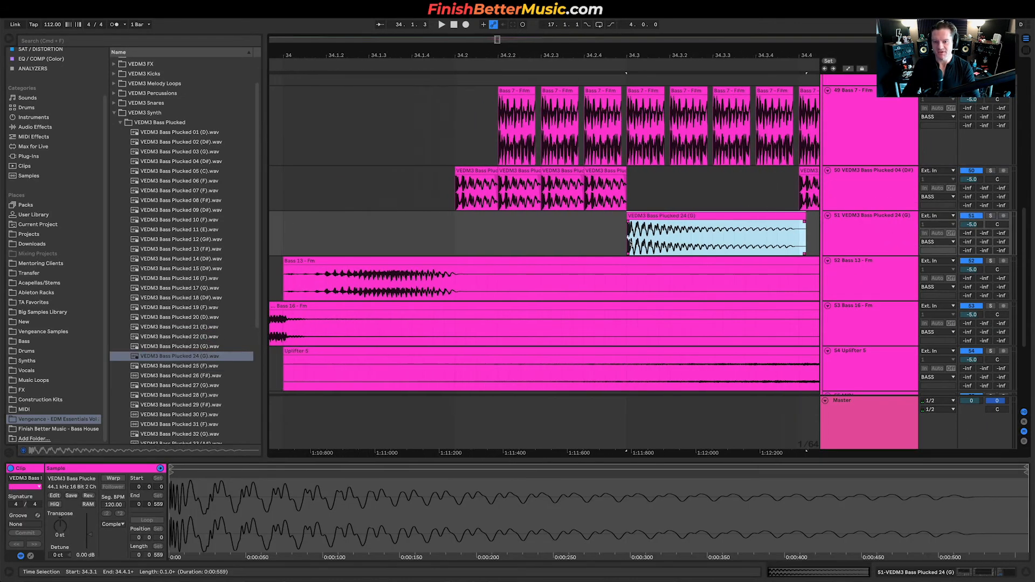
left_click_drag(804, 216, 669, 216)
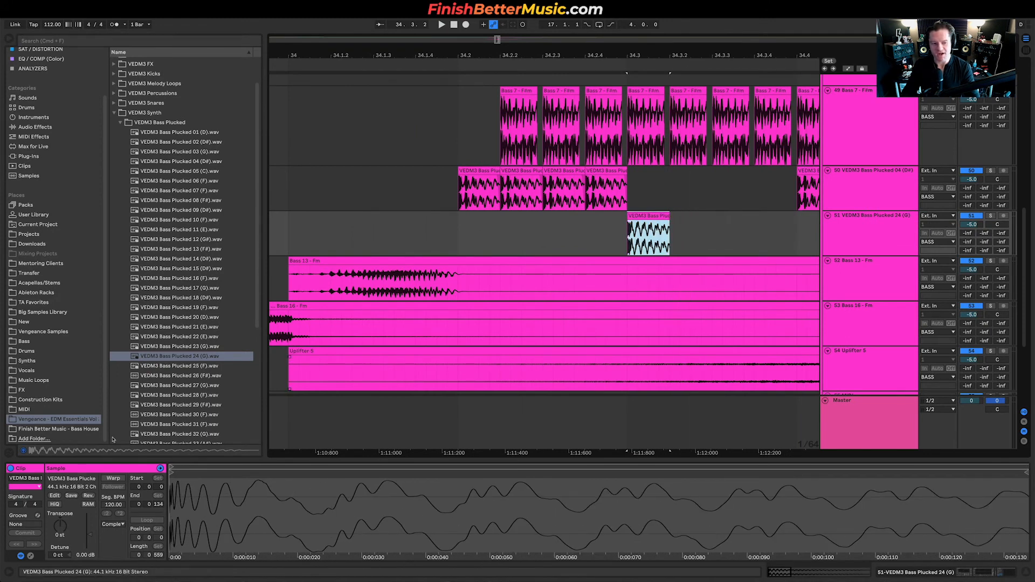
left_click(114, 479)
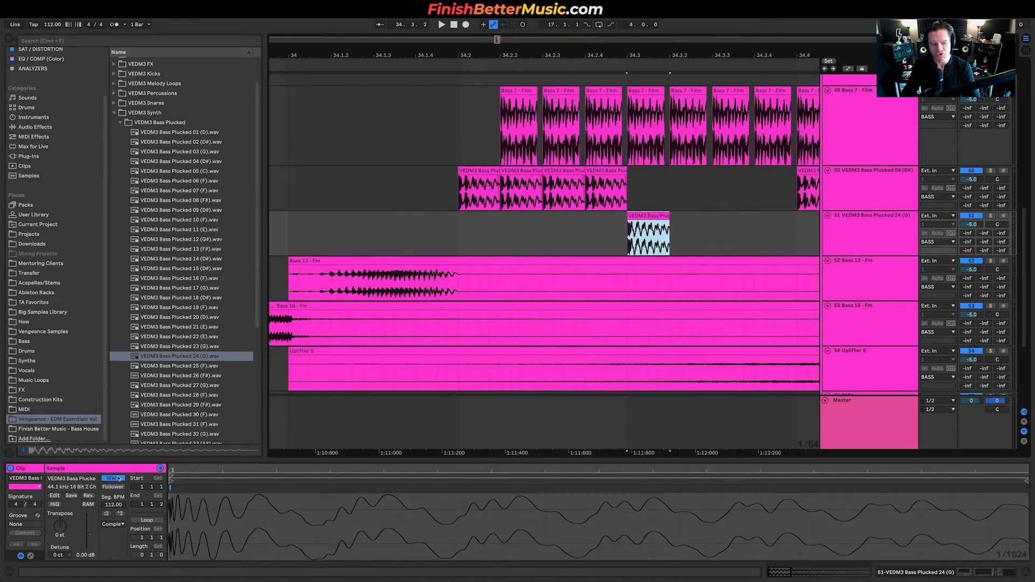
left_click(62, 527)
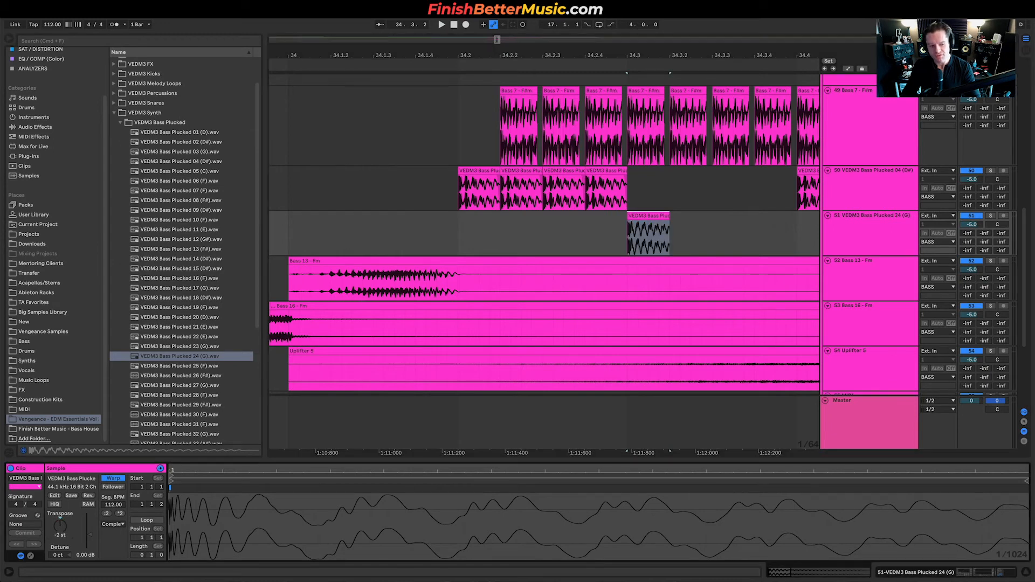
left_click(649, 216)
key("space")
left_click(467, 234)
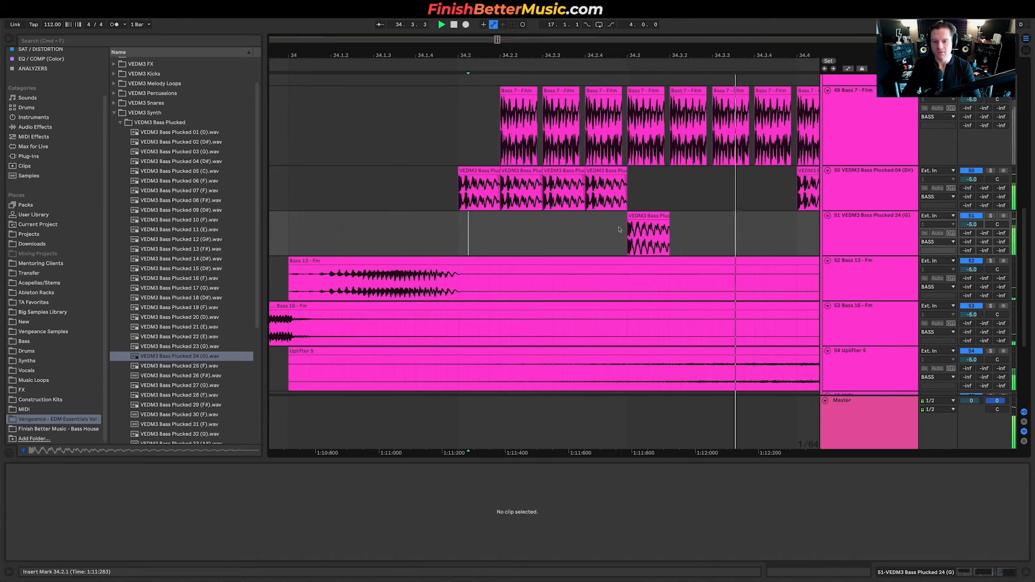
Duplicate the VEDM3 Bass Plucked 24 clip three times up to 34.4 and play the phrase from 34.1.3.
left_click(659, 216)
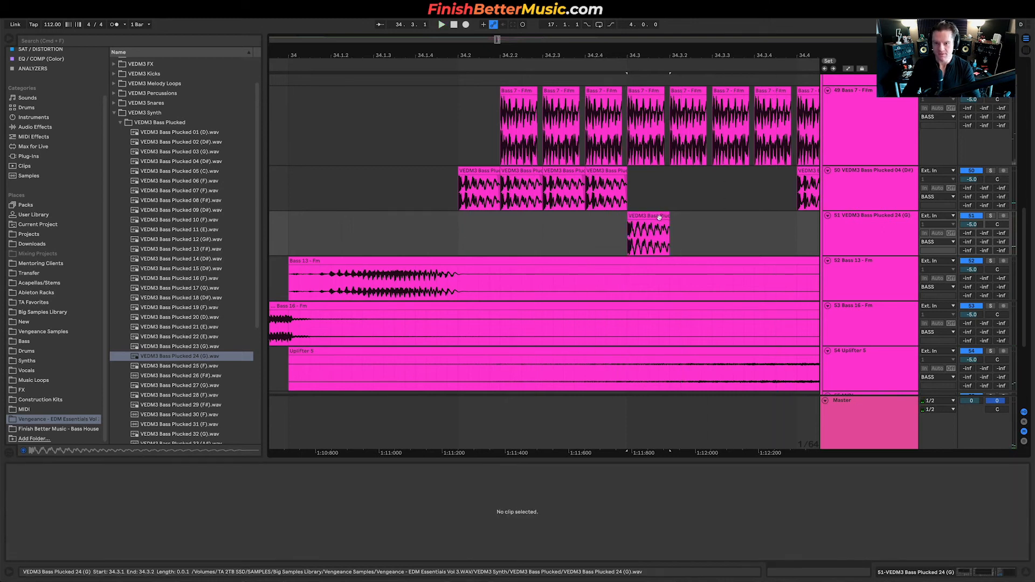
left_click(658, 216)
key("super+d")
key("super+d")
key("super+d")
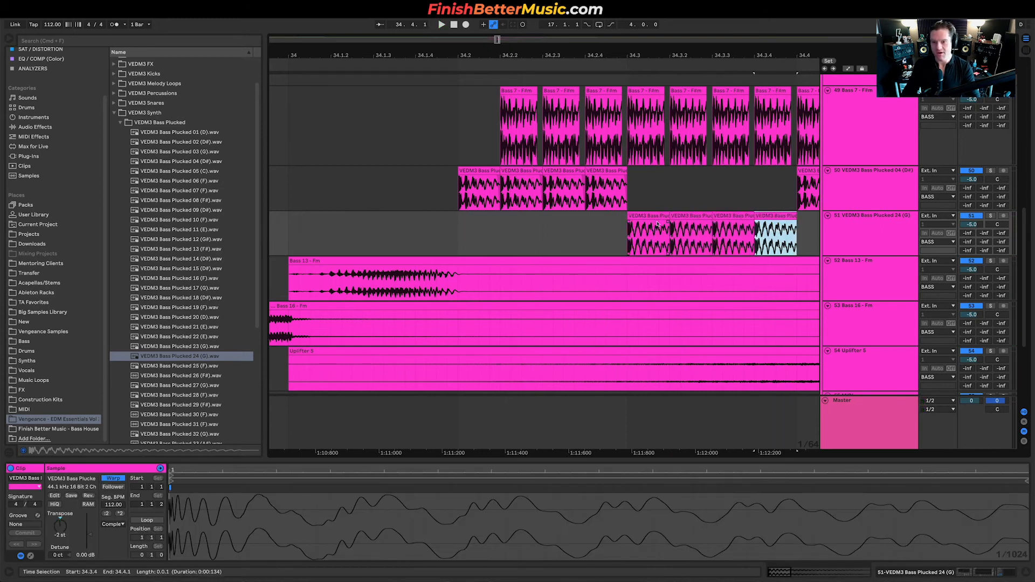
left_click(394, 239)
key("space")
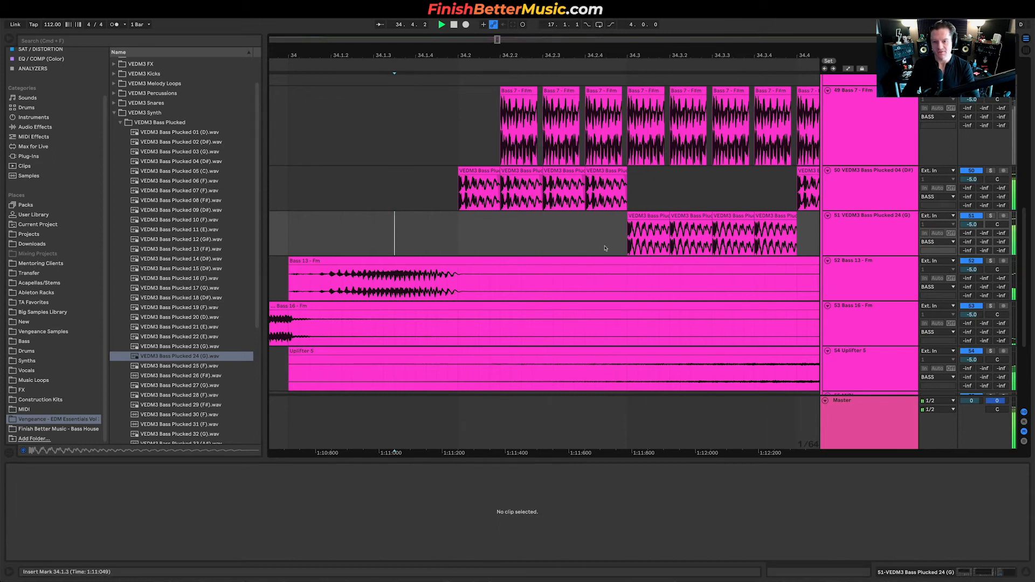
scroll(463, 235, "down", 5)
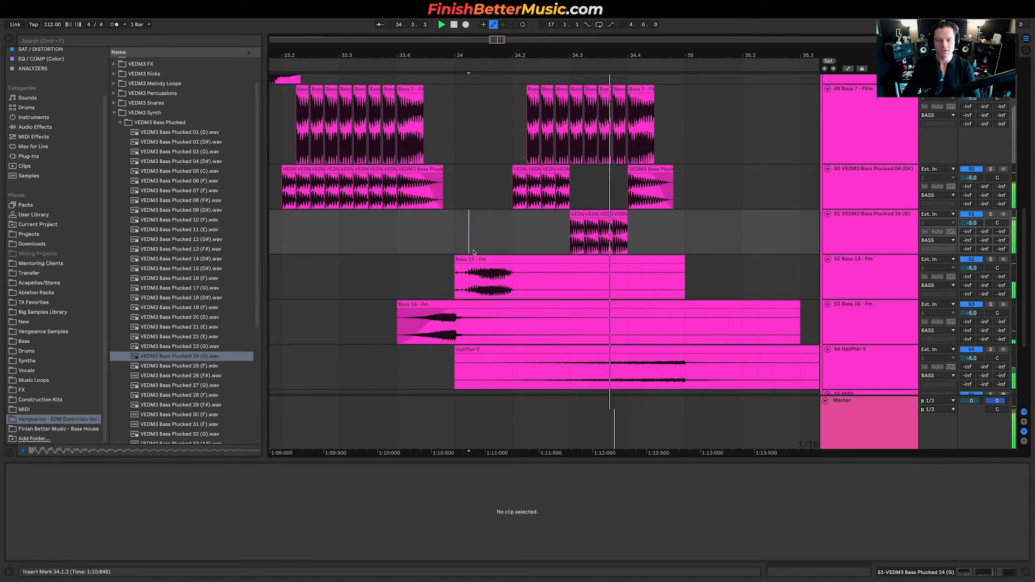
Enable the Saturator on the VEDM3 Bass Plucked 24 track, set its Drive to 5.14 dB and listen to the phrase.
key("shift+Tab")
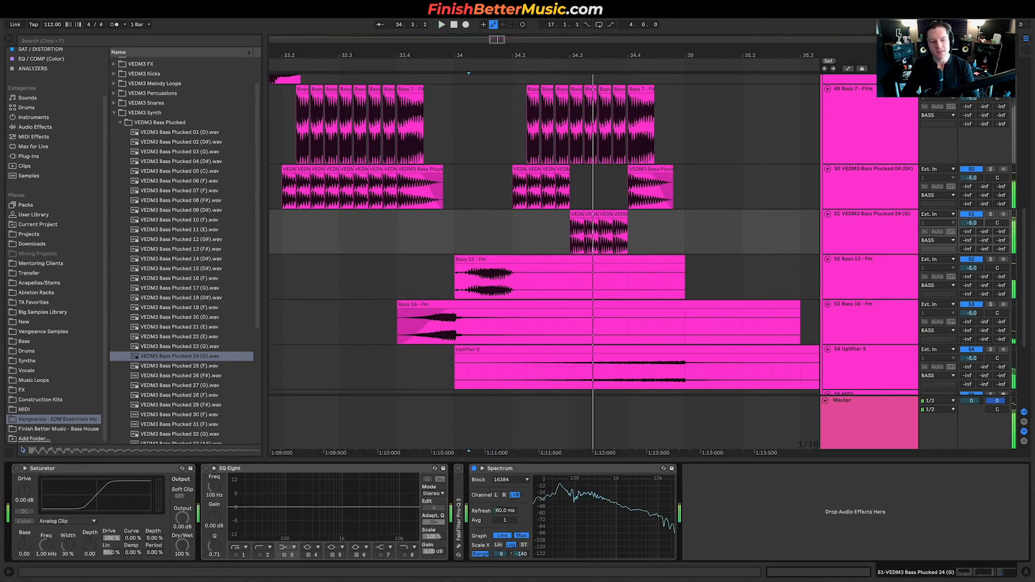
left_click(16, 468)
key("space")
left_click_drag(24, 491, 24, 483)
key("space")
key("space")
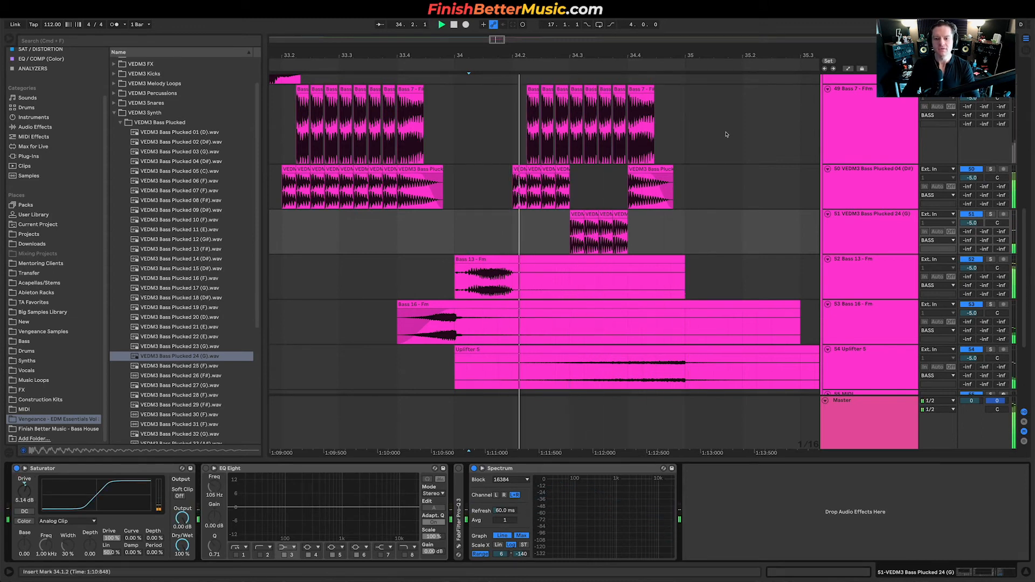
left_click(672, 217)
key("space")
Fold all the individual bass tracks in the arrangement.
scroll(469, 219, "down", 5)
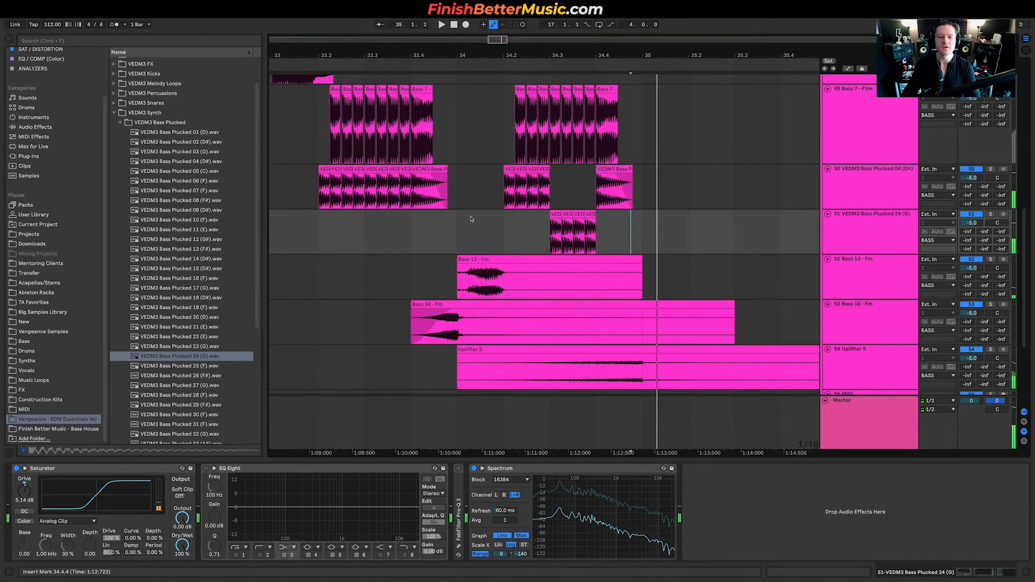
scroll(525, 234, "up", 3)
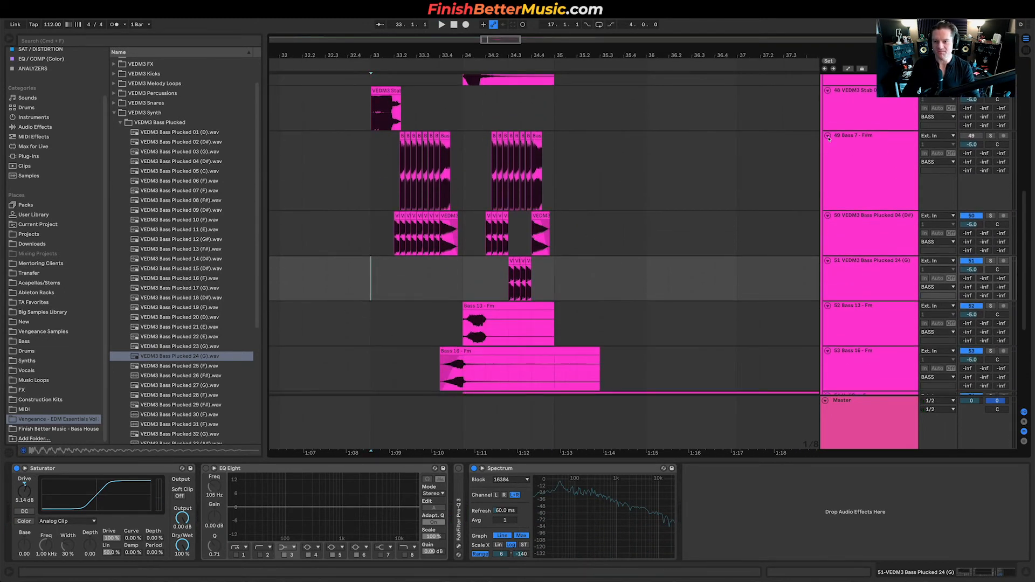
left_click(828, 136, "alt")
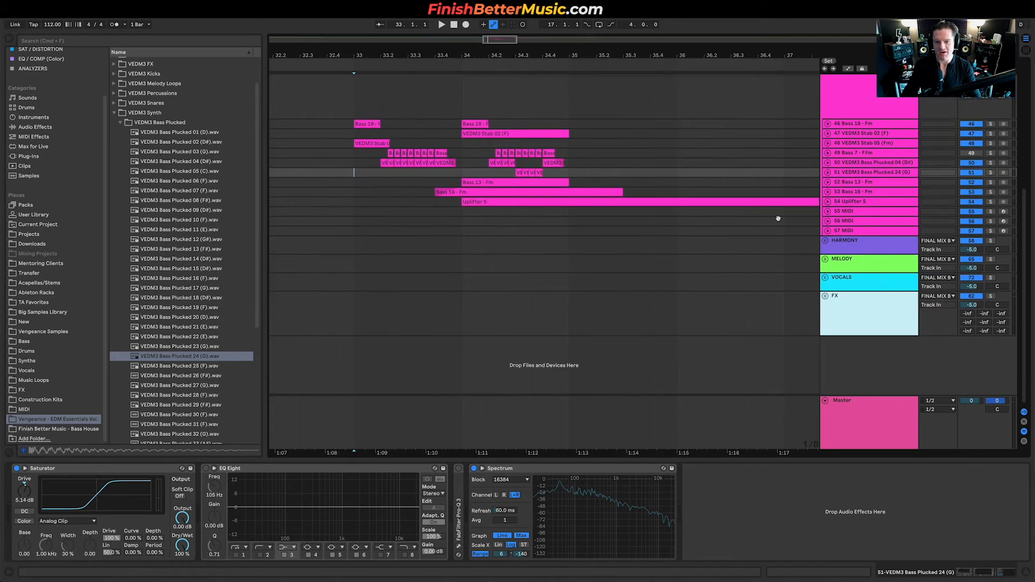
Split the Uplifter 5 and Bass 16 clips at bar 35 and delete the parts after it.
left_click_drag(778, 219, 611, 241)
left_click(568, 225)
key("super+e")
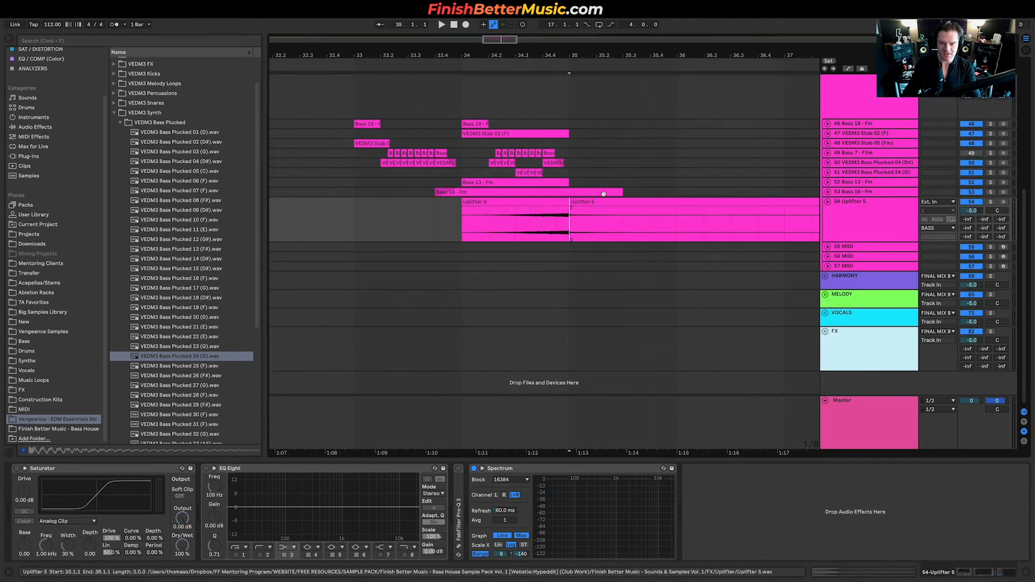
left_click(828, 192)
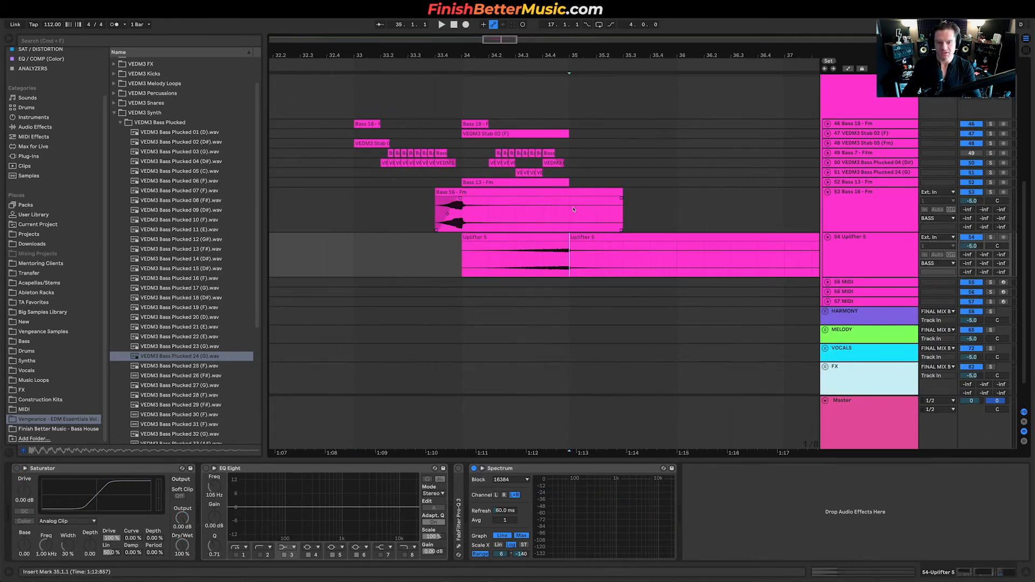
left_click(569, 214)
key("super+e")
left_click(582, 192)
left_click(587, 240, "shift")
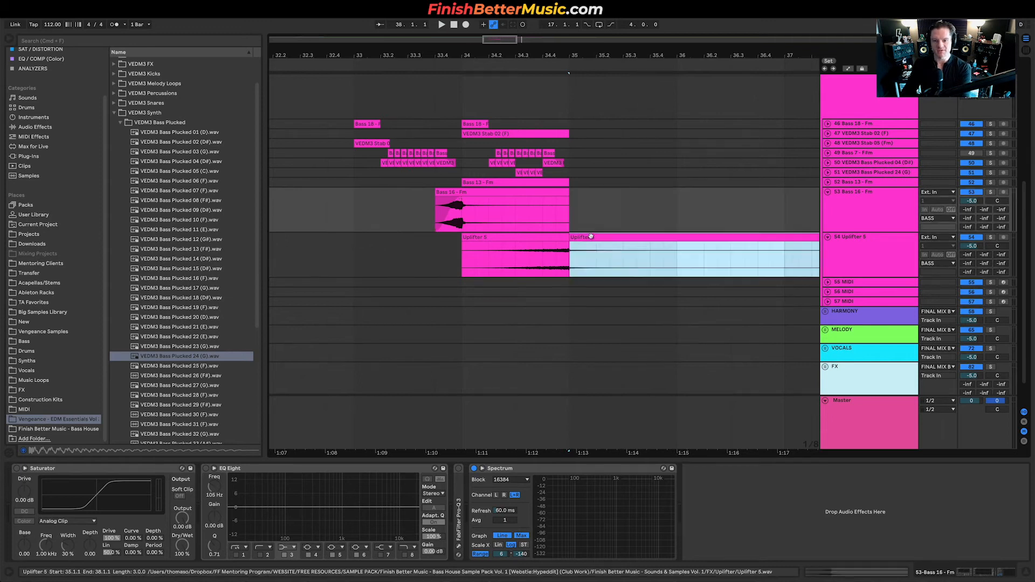
key("Delete")
Duplicate bars 33 and 34 of all bass tracks, from Bass 18 through Uplifter 5, over bars 35 and 36.
left_click_drag(570, 267, 354, 124)
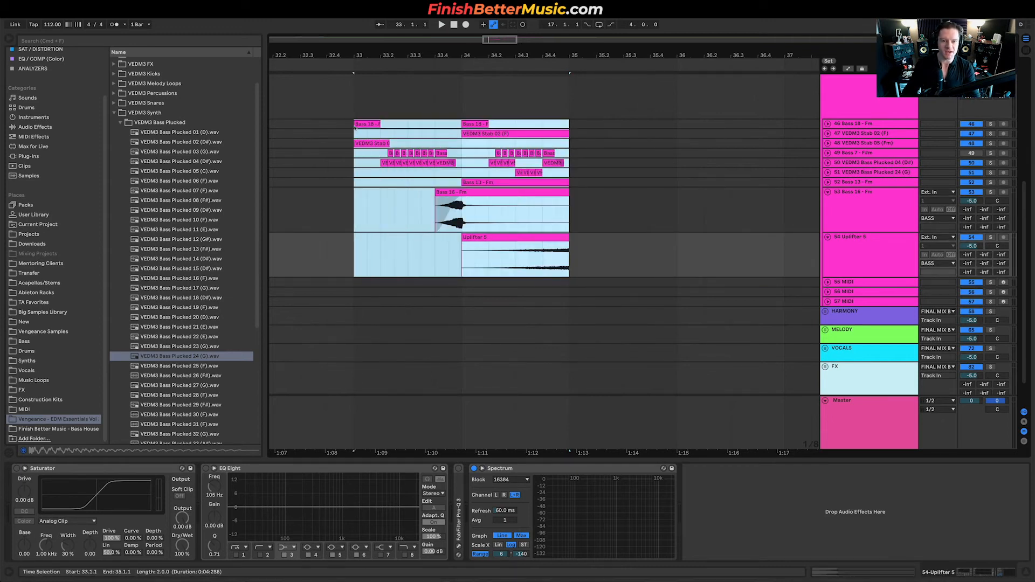
key("super+d")
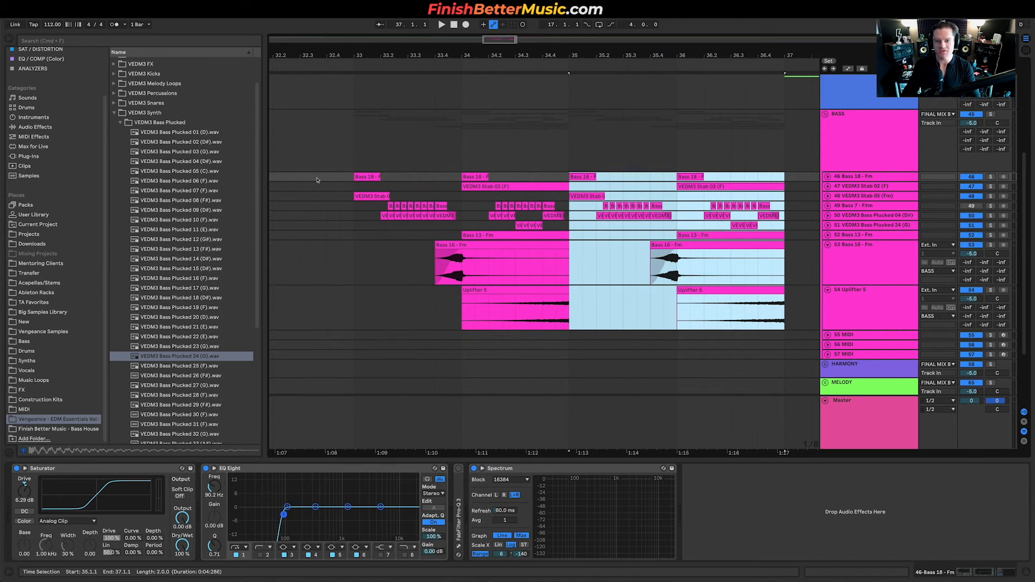
Solo the Reference track in the REFERENCE group and listen to the song from bar 35 and again from bar 37.
scroll(702, 184, "up", 5)
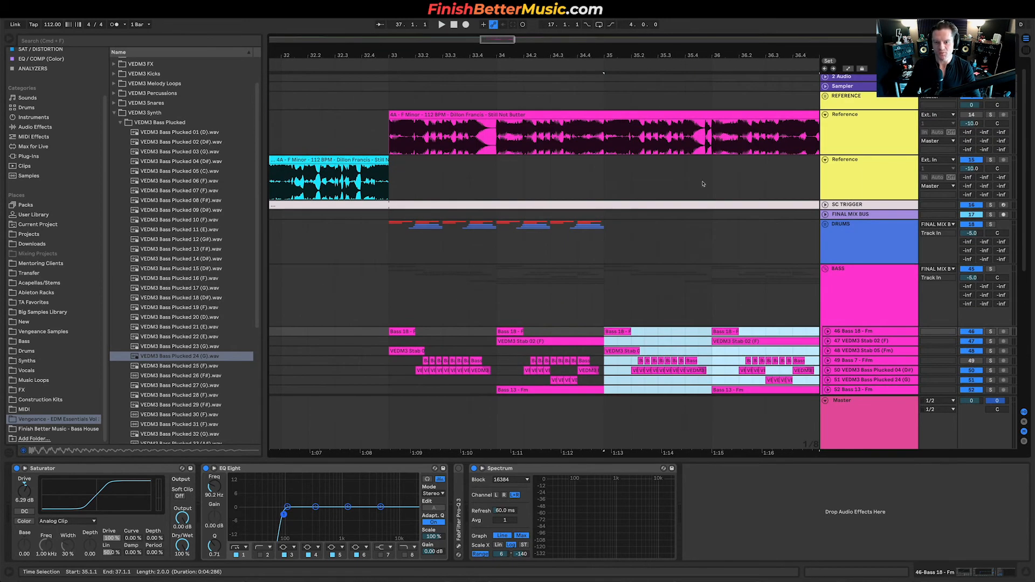
left_click(613, 139)
key("space")
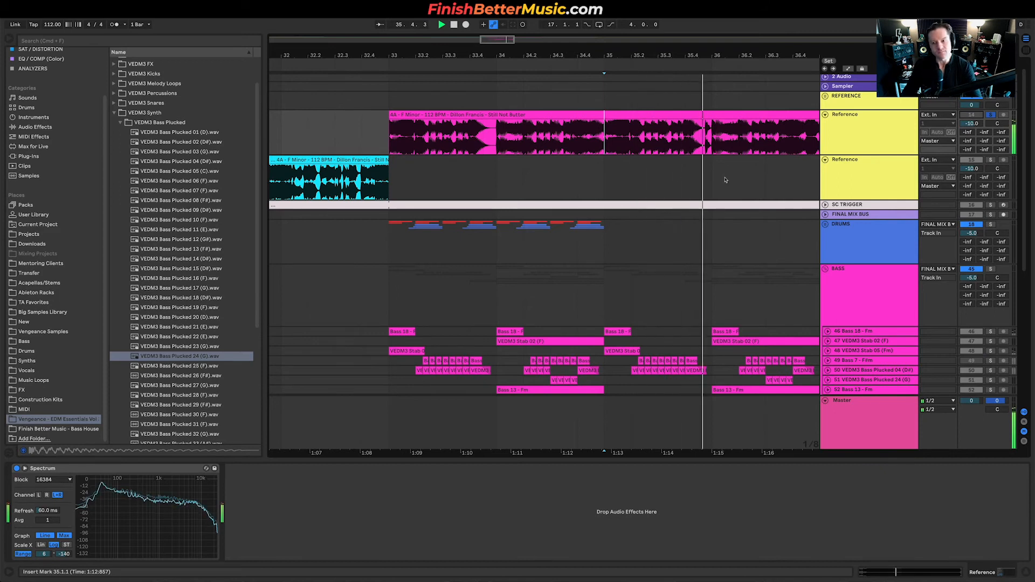
scroll(701, 186, "down", 3)
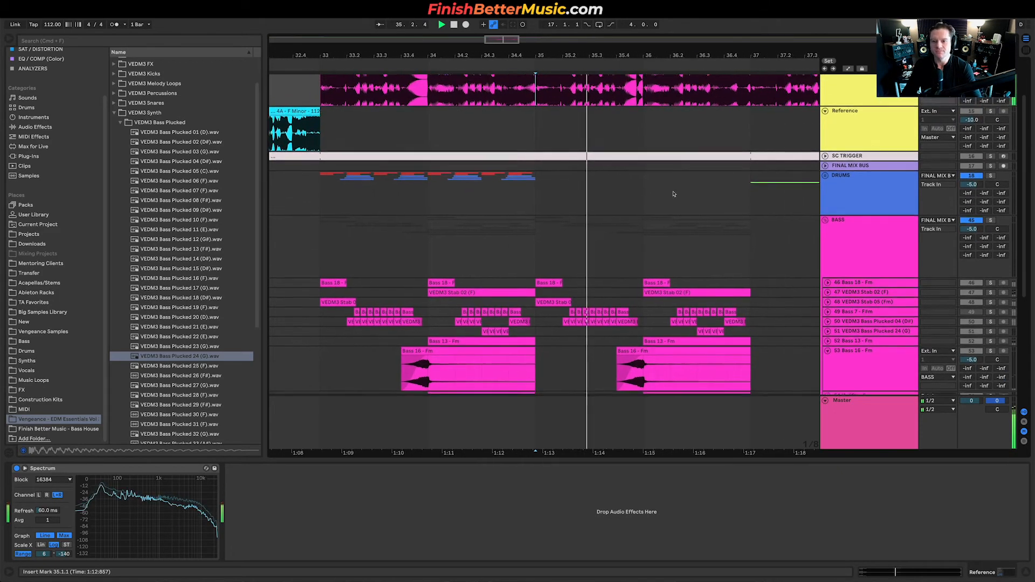
scroll(701, 197, "up", 3)
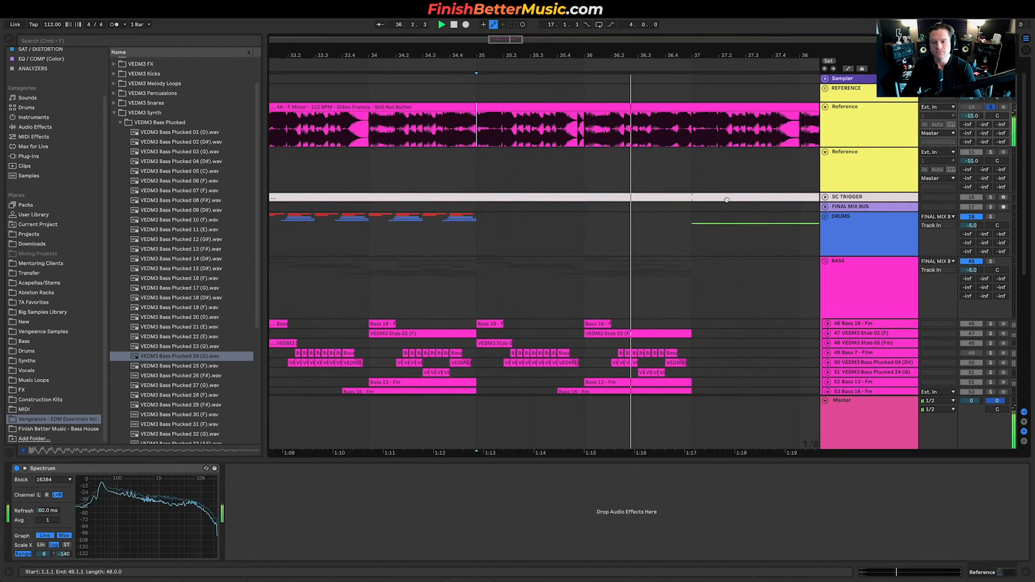
scroll(725, 202, "down", 3)
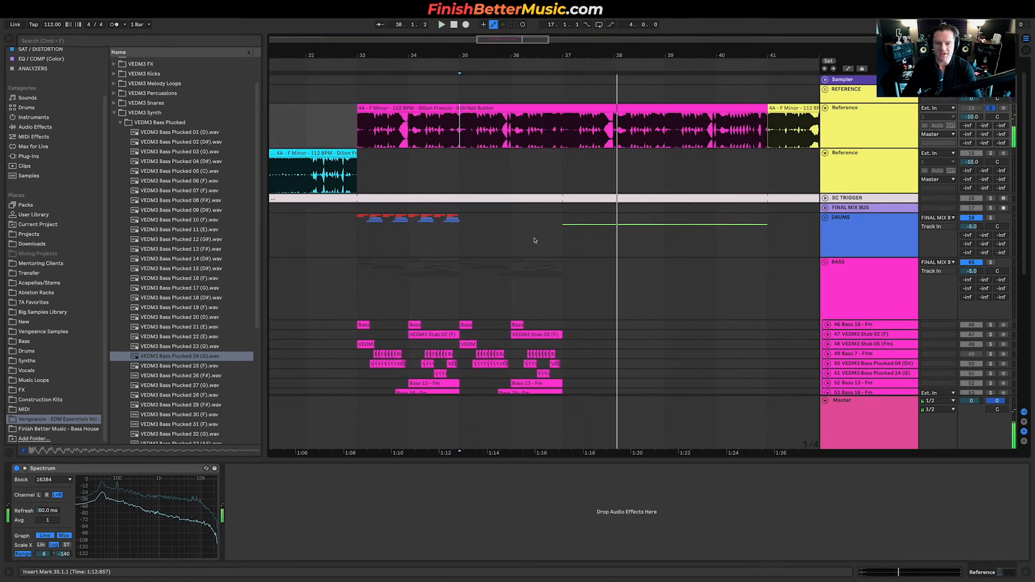
key("space")
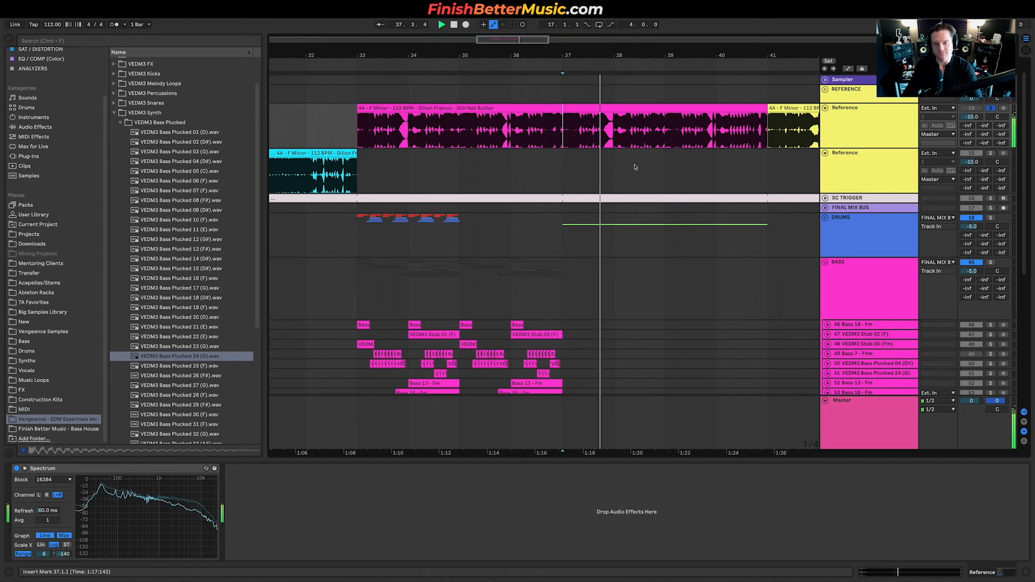
Duplicate the two-bar DRUMS group pattern from bar 35 onward so that the drums fill the arrangement up to bar 41.
left_click_drag(459, 235, 542, 261)
key("super+d")
key("super+d")
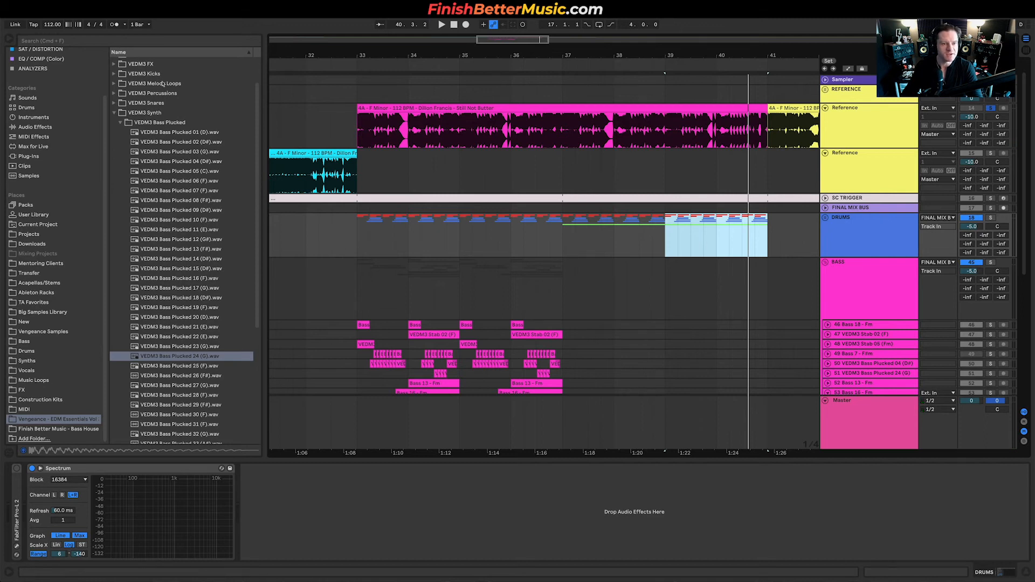
Browse the VEDM3 Toms samples under VEDM3 Percussions and audition Tom 003 (C#) and Tom 007 (F).
scroll(165, 93, "up", 3)
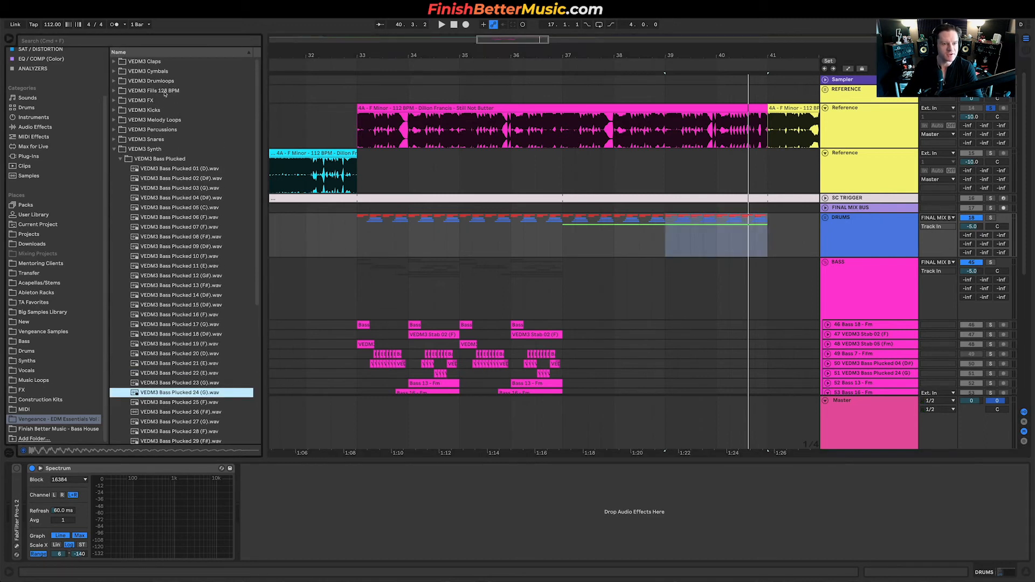
left_click(160, 150)
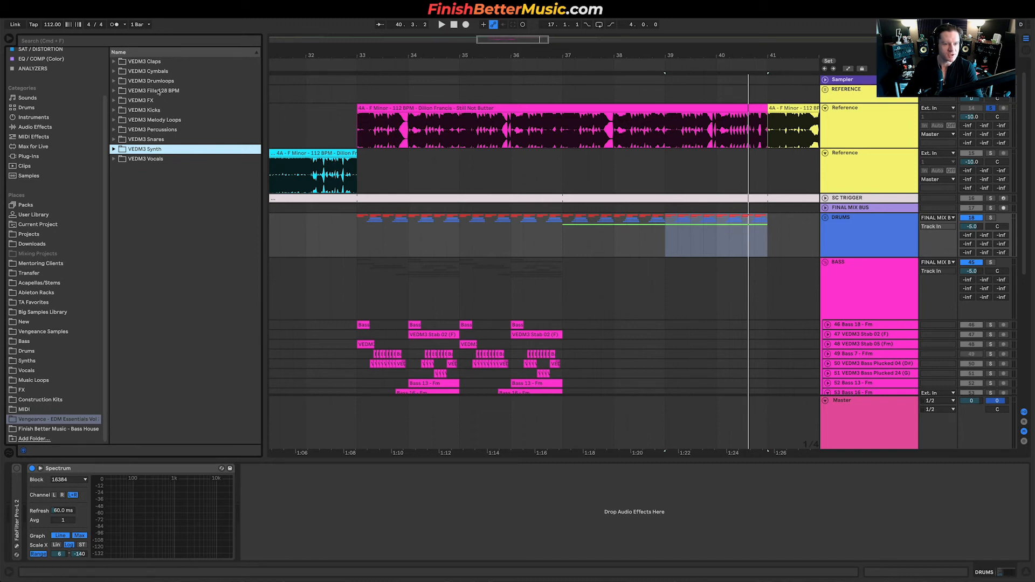
left_click(160, 129)
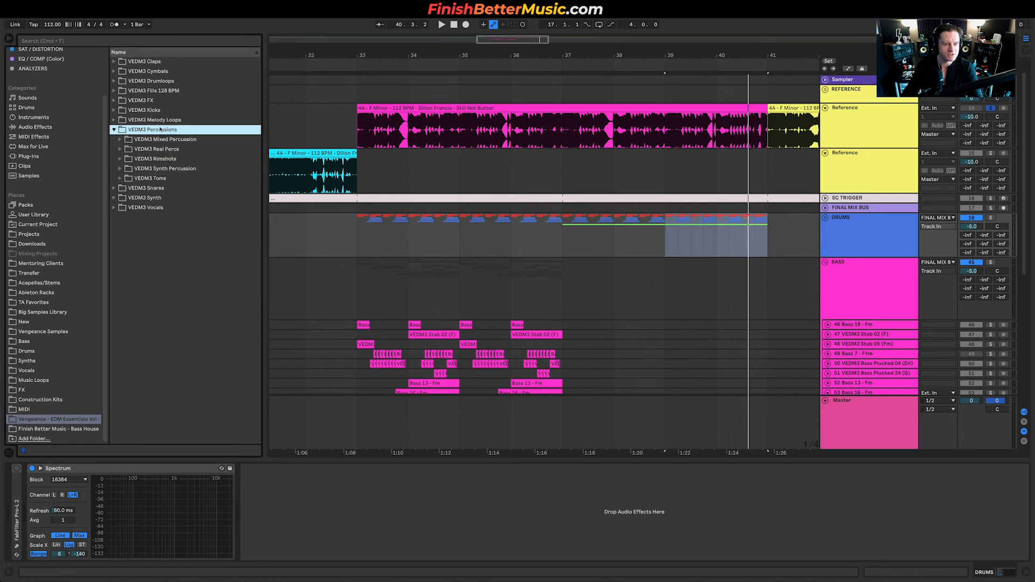
left_click(165, 180)
left_click(173, 208)
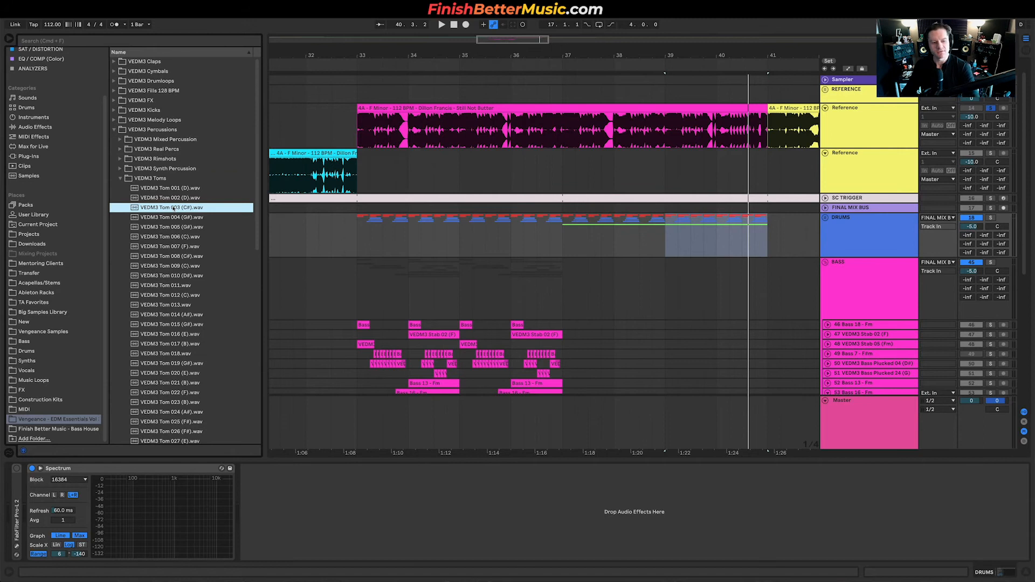
left_click(182, 249)
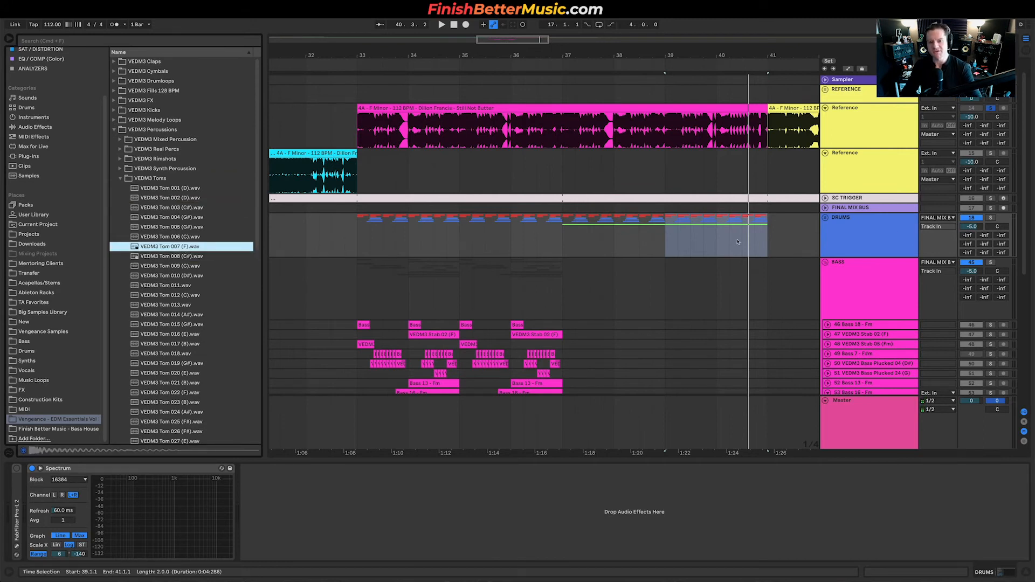
Unfold the DRUMS group and place VEDM3 Tom 007 (F) on the second HATS track at 35.4.4, just before bar 36.
left_click(825, 218)
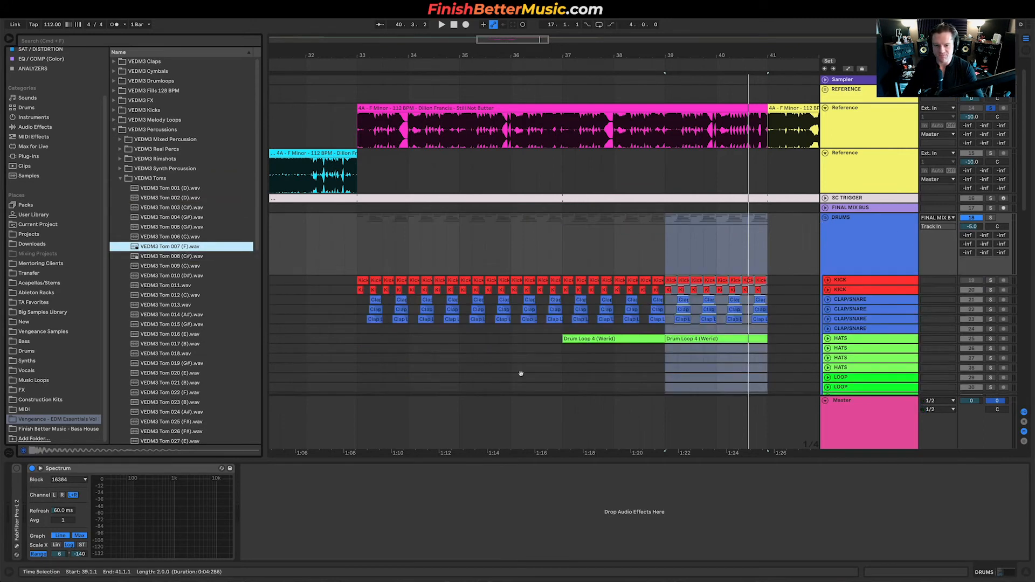
scroll(837, 298, "down", 2)
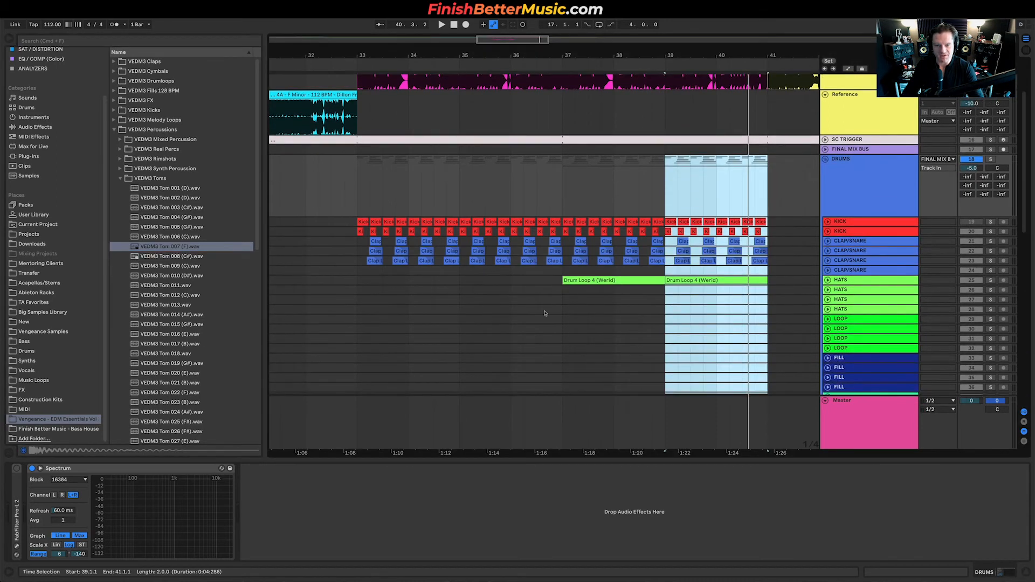
scroll(545, 314, "up", 5)
scroll(394, 302, "up", 2)
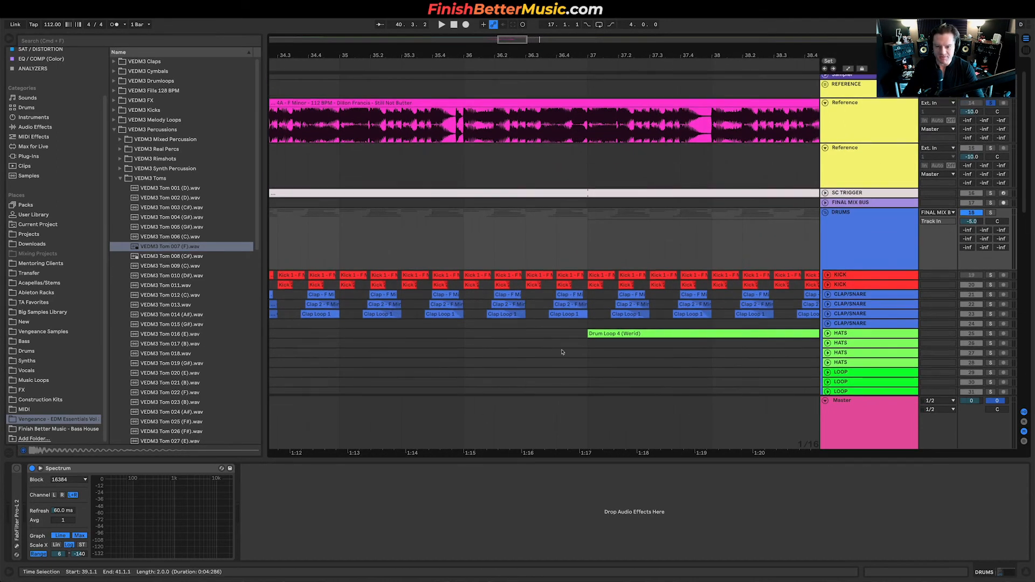
left_click_drag(170, 246, 458, 349)
Play repeatedly from 35.3.3 to compare the tom's placement with the reference song's hit before bar 36.
left_click(417, 361)
key("space")
key("space")
key("space")
key("space")
key("space")
key("space")
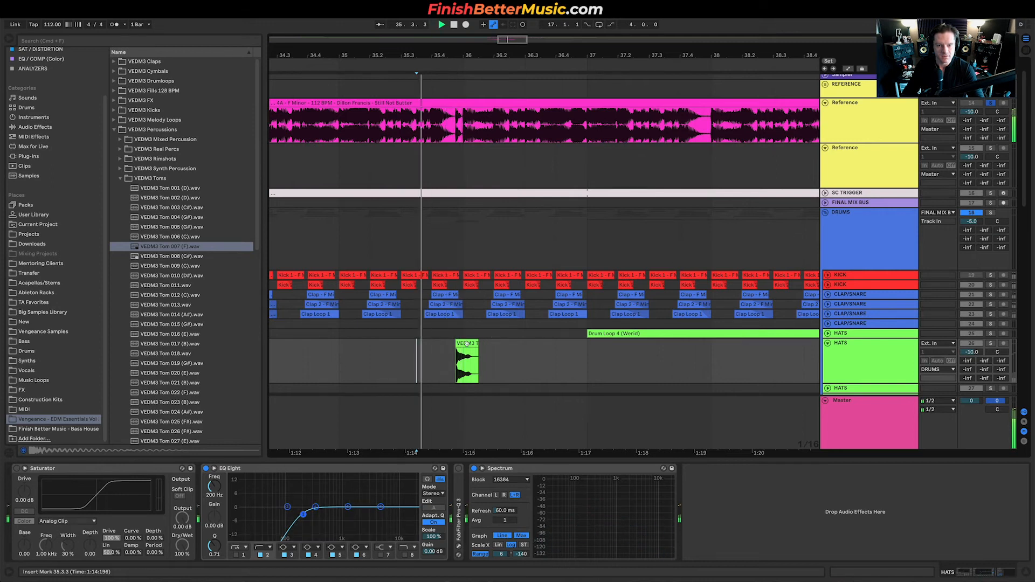
scroll(464, 345, "up", 5)
key("space")
key("space")
key("space")
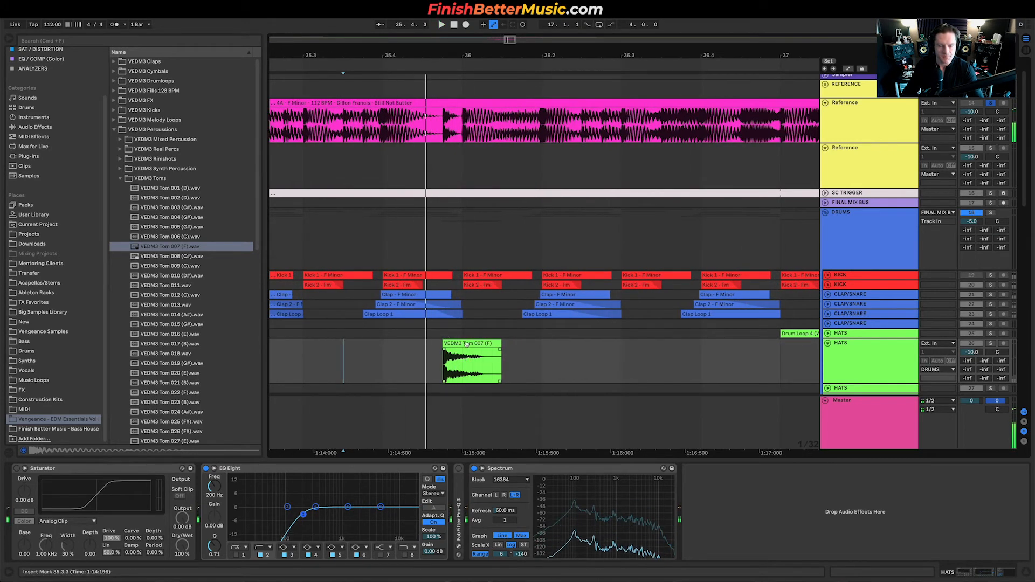
Trim the Tom 007 (F) clip to end at bar 36 and copy it to the HATS track below at 35.4.2.
scroll(841, 287, "down", 4)
left_click(828, 302)
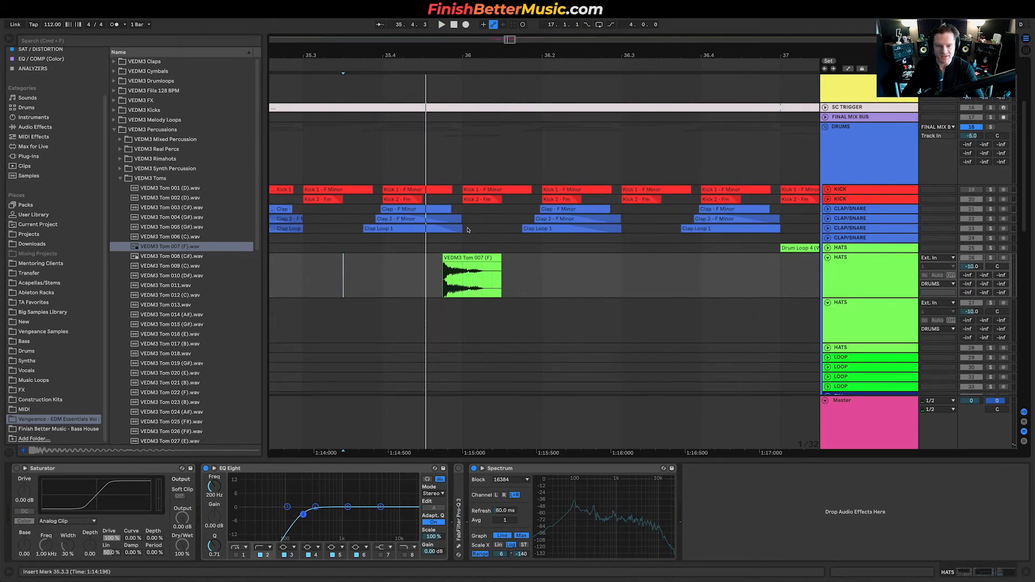
left_click_drag(501, 260, 411, 308)
scroll(405, 304, "up", 3)
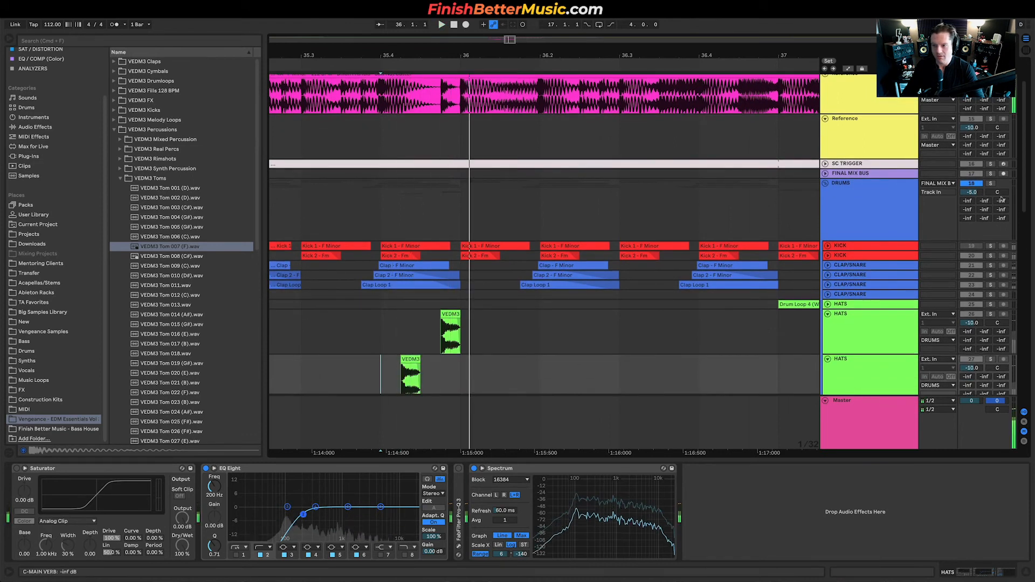
Listen to the two tom hits from 35.4.1, first against the reference and again with the Reference track unsoloed.
key("space")
key("space")
key("space")
key("space")
scroll(572, 274, "down", 3)
scroll(572, 274, "down", 1)
scroll(587, 276, "down", 2)
scroll(587, 276, "up", 1)
key("space")
scroll(587, 276, "down", 3)
key("space")
scroll(587, 276, "down", 3)
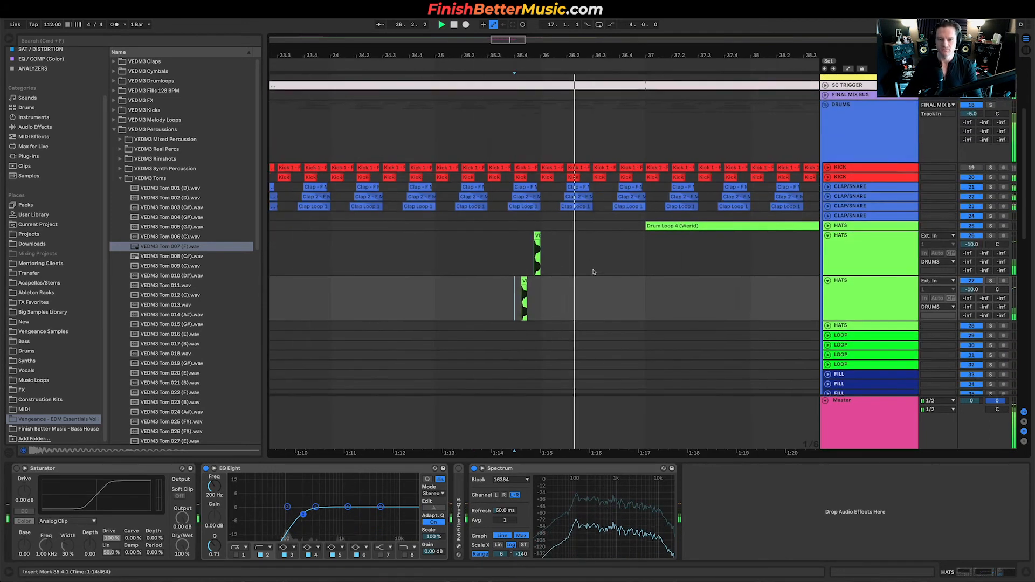
scroll(587, 272, "up", 2)
scroll(701, 264, "down", 4)
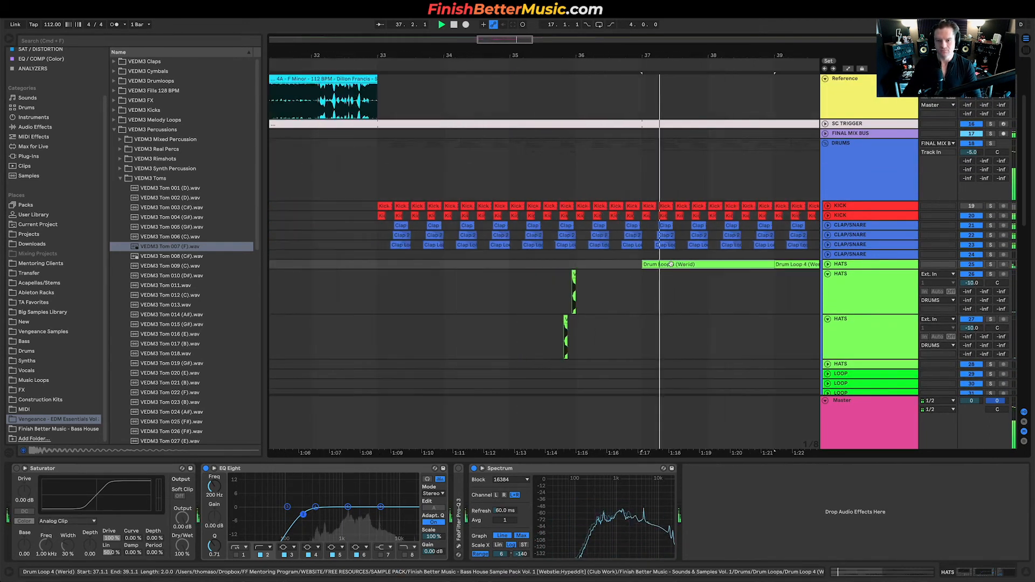
Delete both Drum Loop 4 (Werid) clips, at bars 37 and 39, from the first HATS track.
key("super+d")
key("space")
scroll(753, 265, "up", 3)
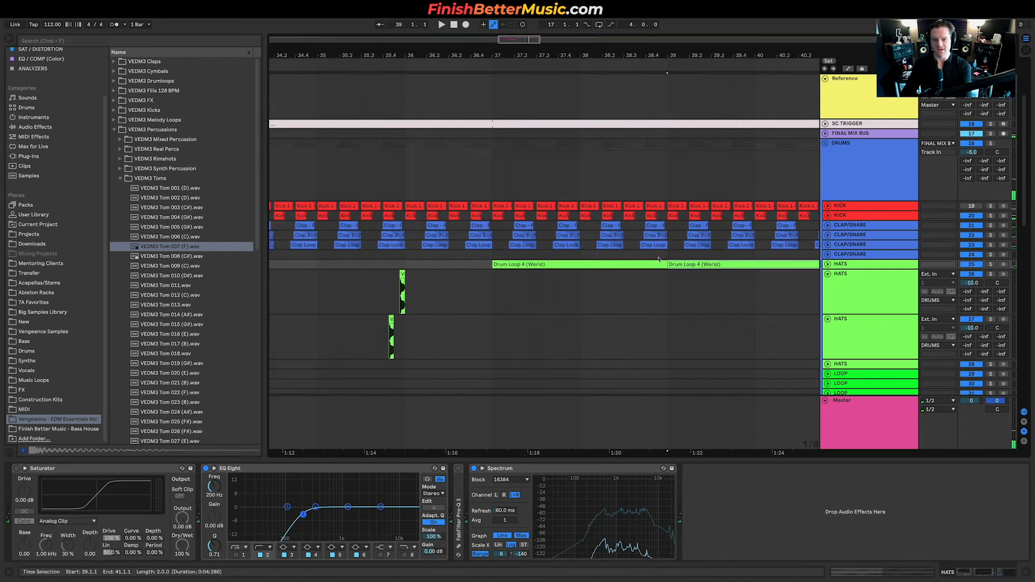
key("Delete")
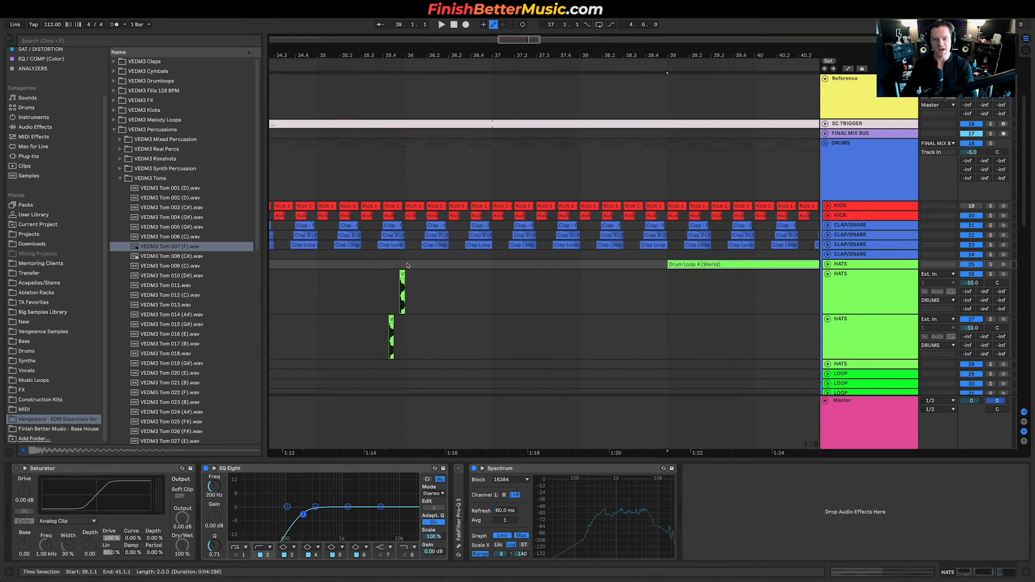
scroll(464, 265, "up", 4)
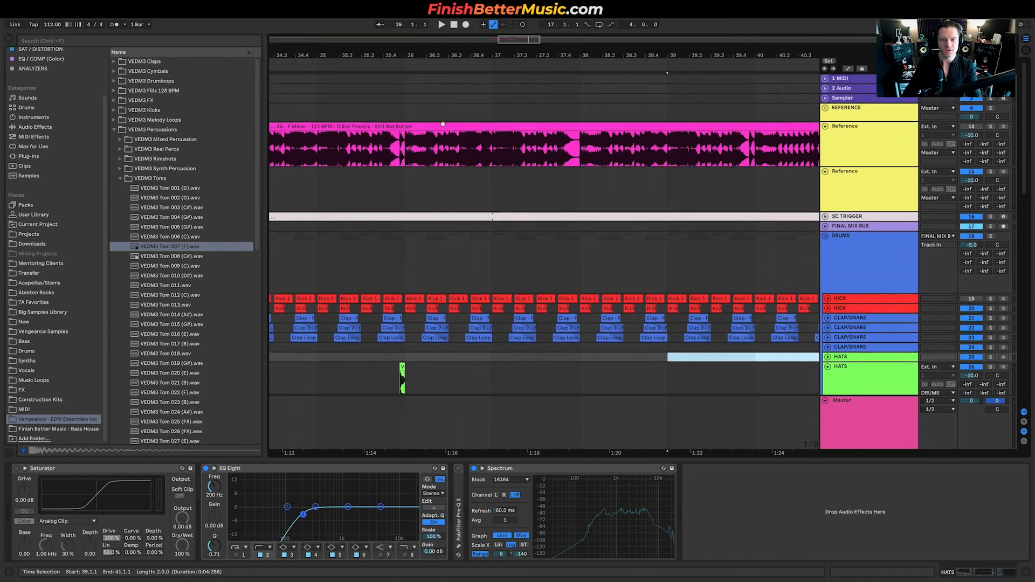
Play the arrangement from bar 36 and listen through to the start of bar 37.
left_click(404, 150)
key("space")
scroll(501, 203, "down", 3)
scroll(513, 205, "left", 2)
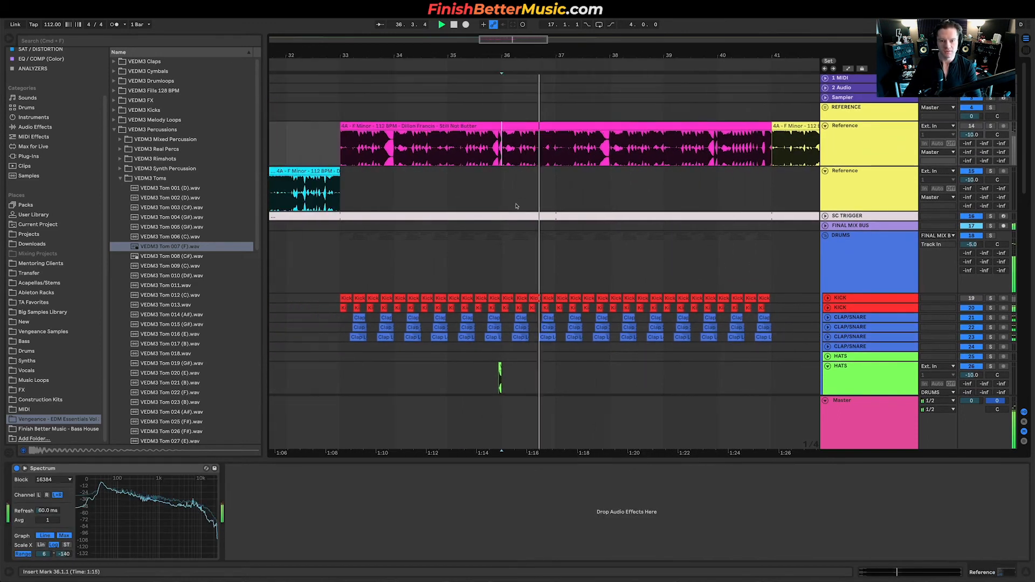
scroll(552, 224, "down", 3)
scroll(555, 211, "up", 3)
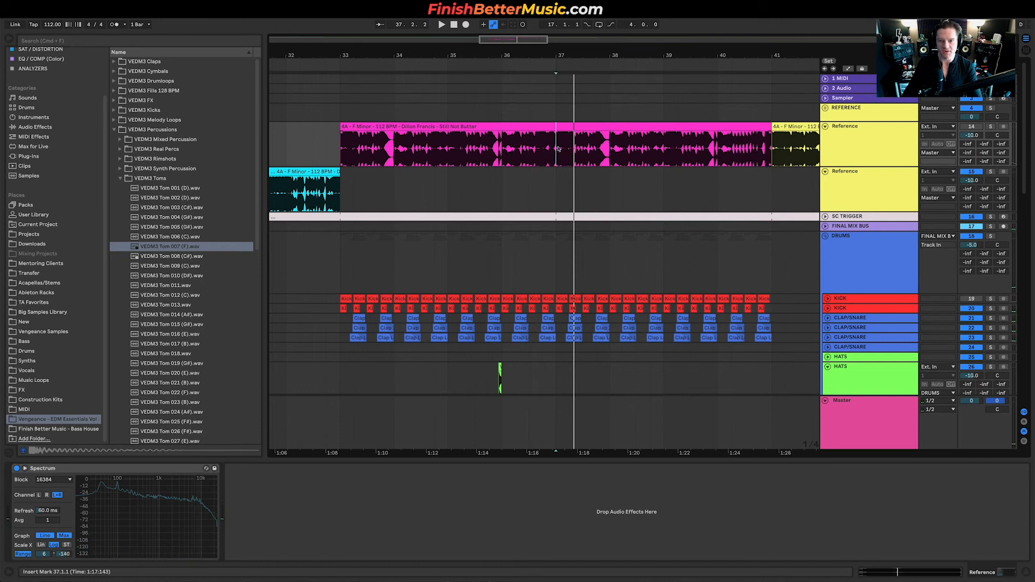
Solo the Reference track and replay the passage from 36.4.1 to study its hit before bar 37.
left_click(991, 127)
key("space")
left_click(542, 155)
key("space")
key("space")
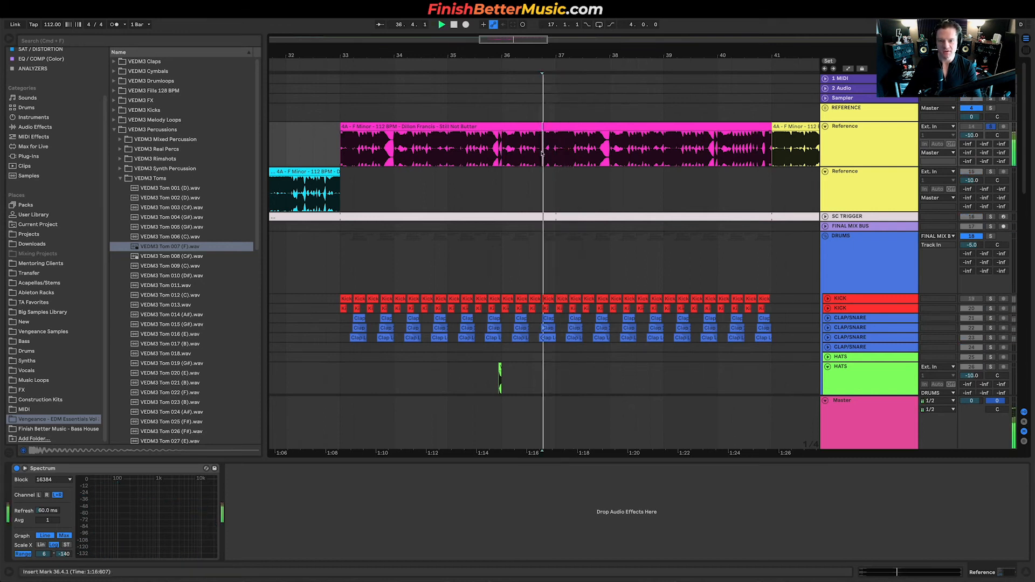
key("space")
key("space")
key("space")
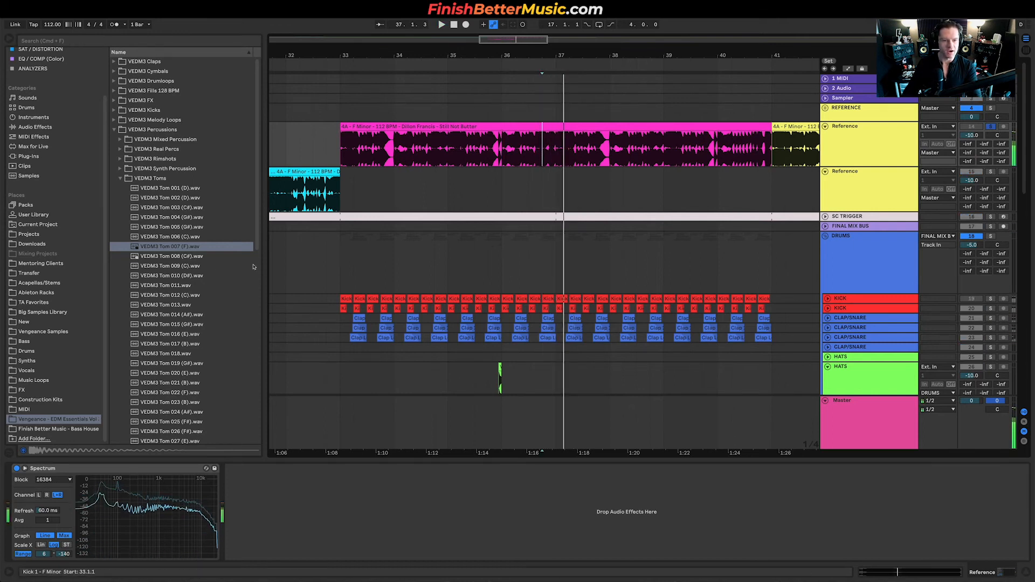
Place VEDM3 Tom 009 (C) on the third HATS track at bar 37 and listen from 36.4.1.
left_click(193, 265)
left_click_drag(186, 266, 547, 380)
scroll(547, 377, "down", 4)
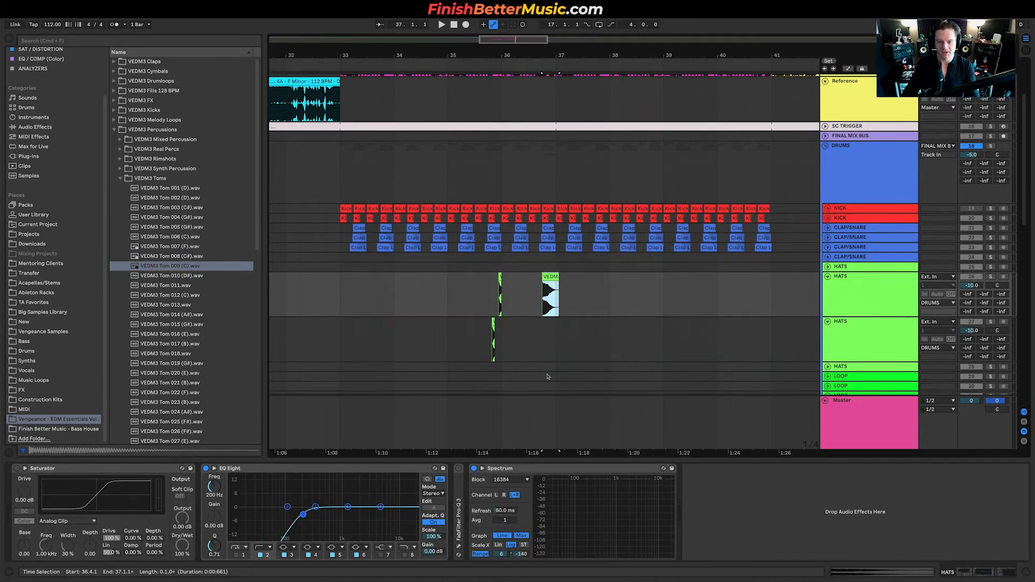
scroll(547, 378, "down", 3)
left_click_drag(546, 231, 558, 292)
scroll(535, 299, "up", 5)
left_click(554, 287)
key("space")
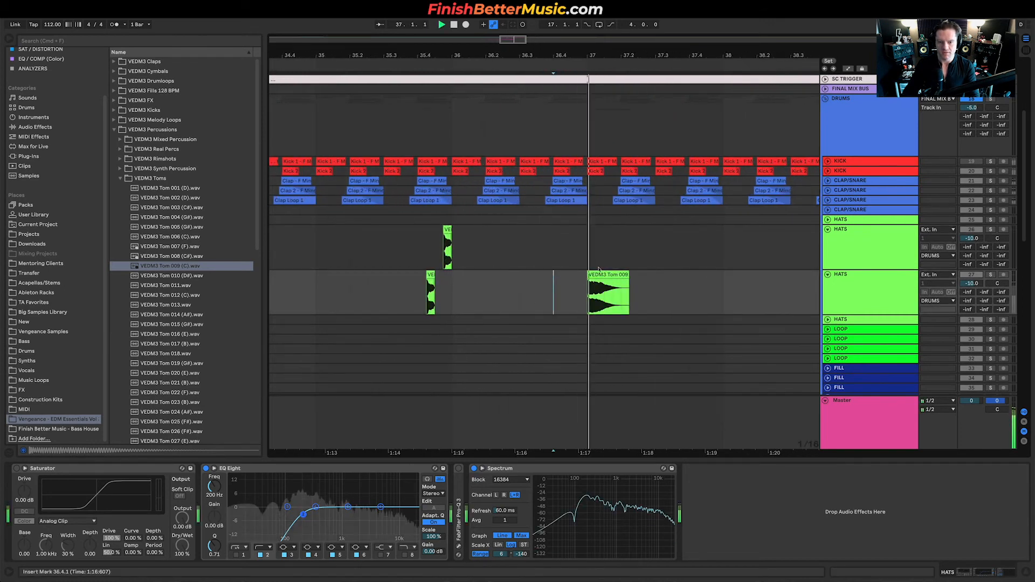
Move the Tom 009 (C) clip to 36.4.3, trim it to end at bar 37 and listen to the result.
left_click_drag(598, 275, 588, 277)
key("space")
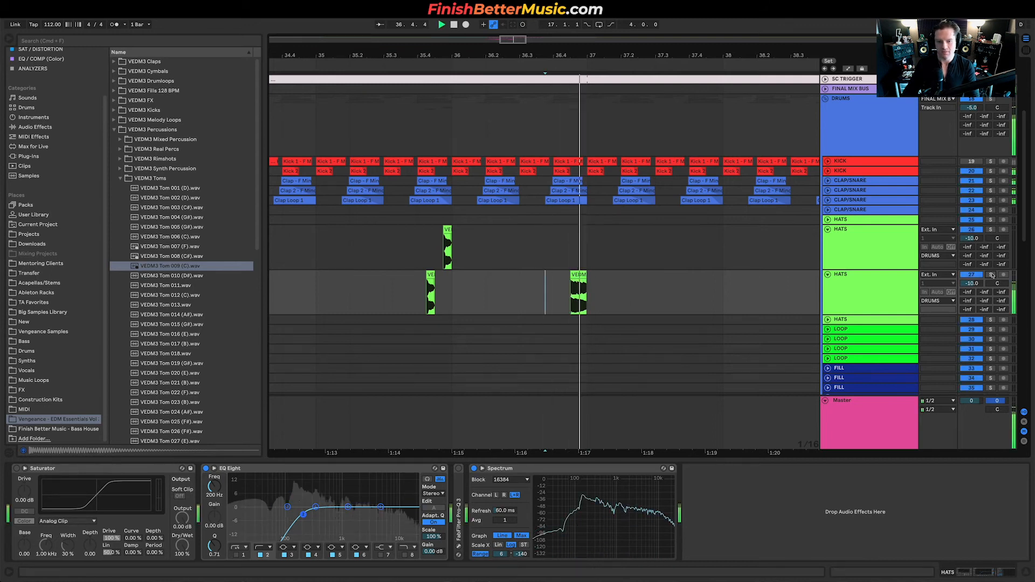
key("space")
key("space")
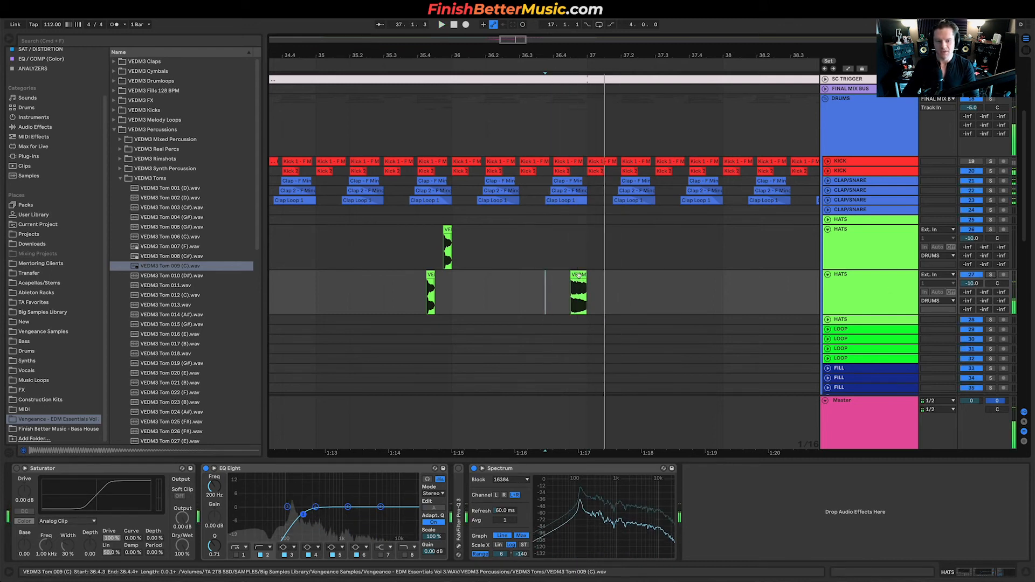
Turn off the EQ Eight on the HATS track holding Tom 009 (C) and replay the hit.
key("space")
key("space")
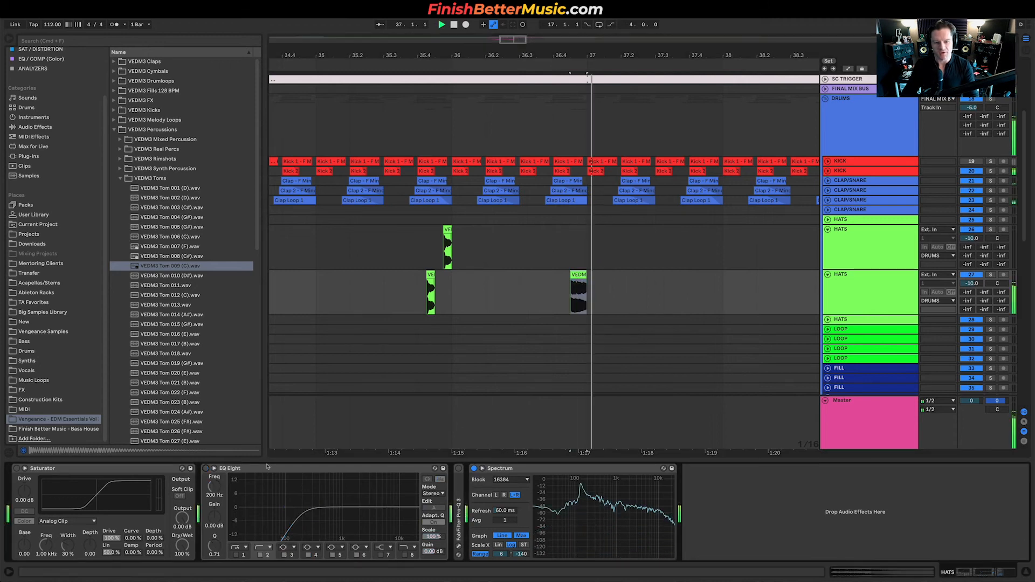
key("space")
Enable Warp on the VEDM3 Tom 009 (C) clip and transpose it to -6 st.
left_click(572, 280)
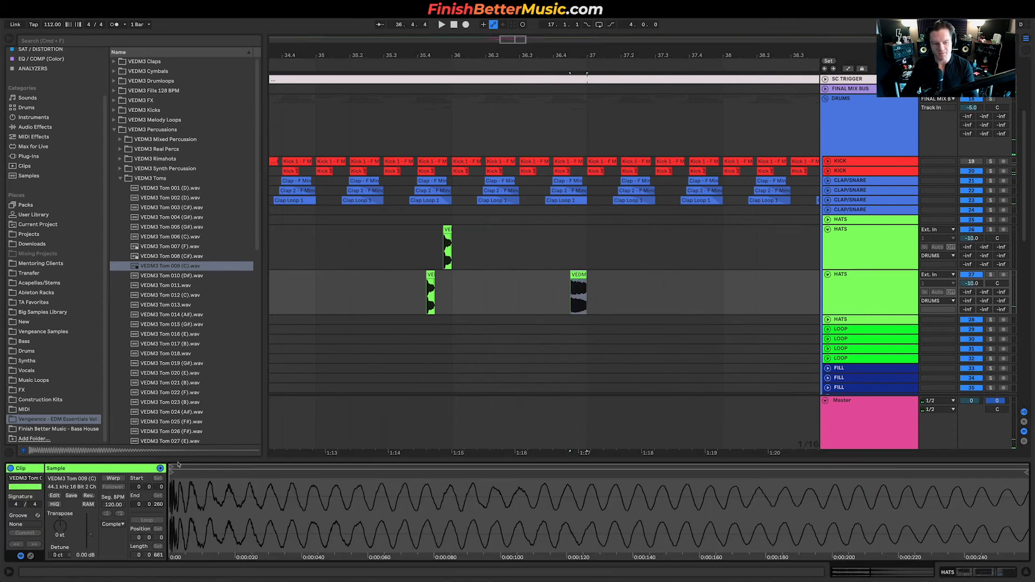
left_click(107, 478)
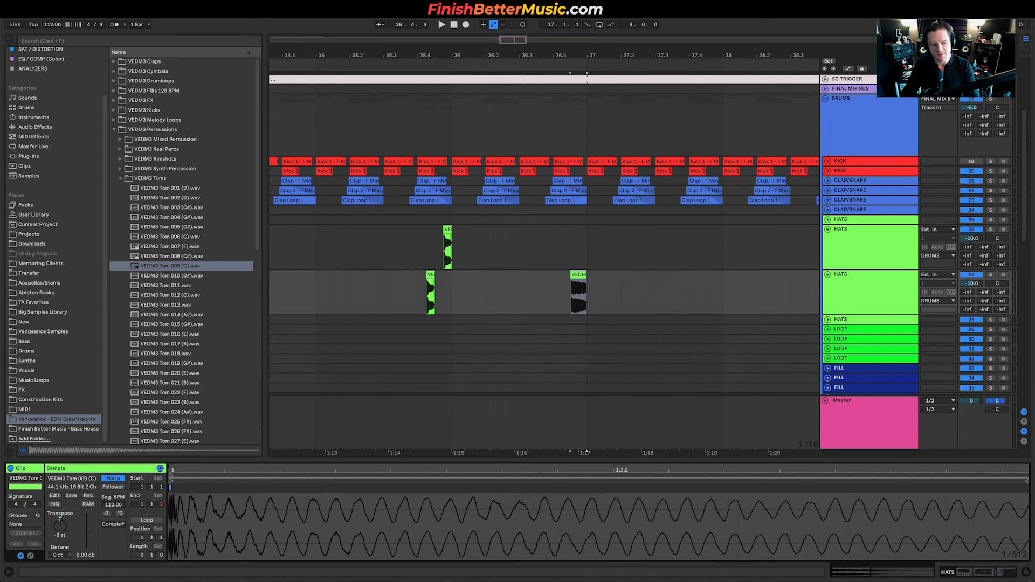
Replay the transposed tom from 36.3.4, and duplicate all bass clips in bars 33 to 37 onto bars 37 to 41.
left_click(544, 293)
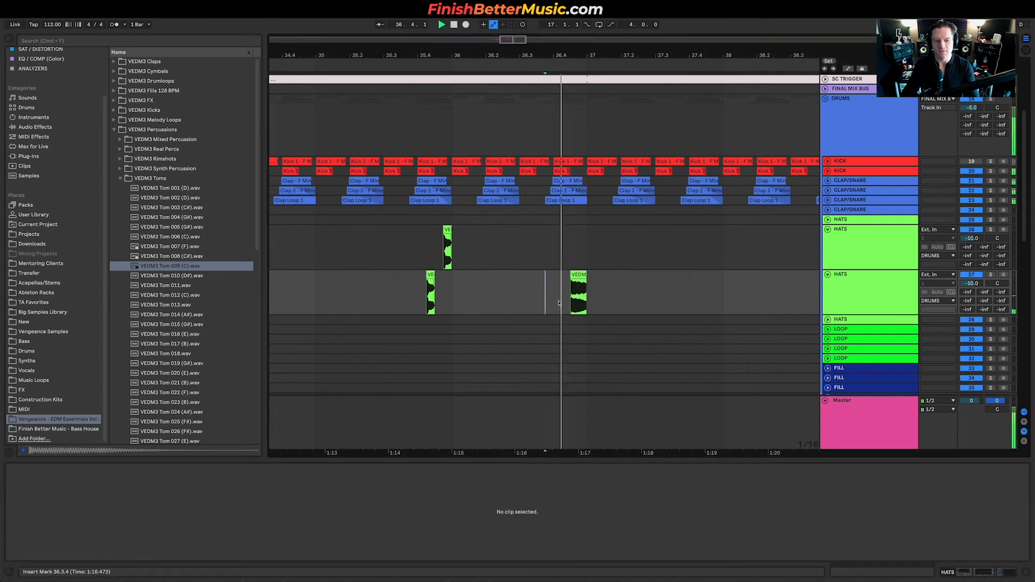
key("minus")
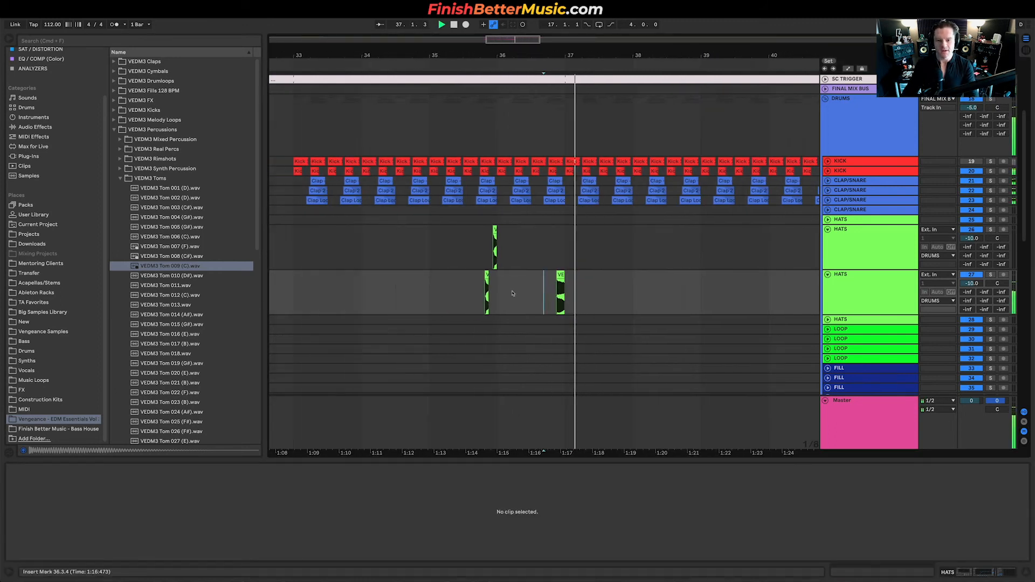
scroll(490, 293, "down", 3)
scroll(491, 294, "down", 10)
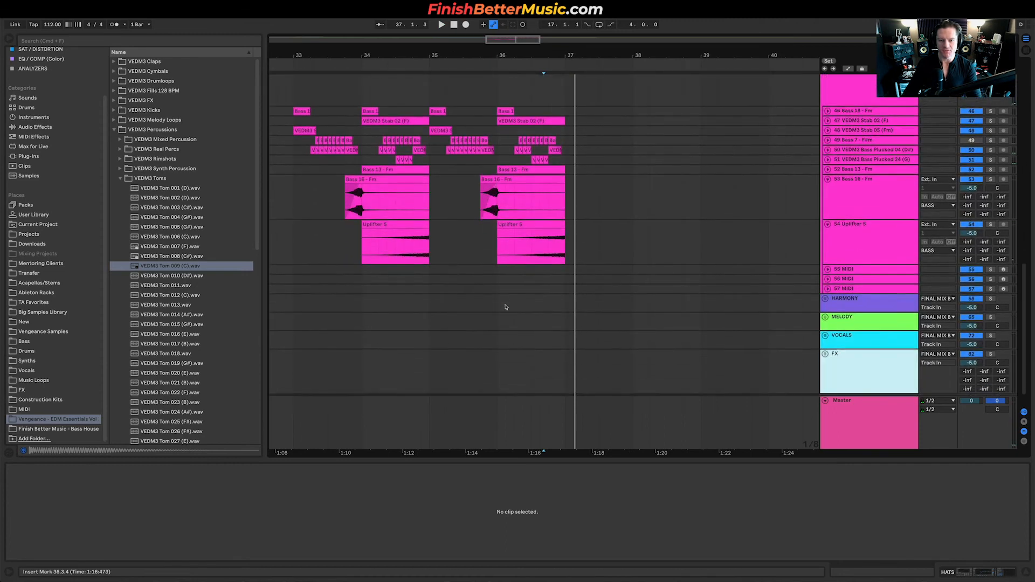
scroll(486, 216, "up", 2)
scroll(485, 216, "left", 1)
left_click_drag(317, 308, 594, 170)
key("super+d")
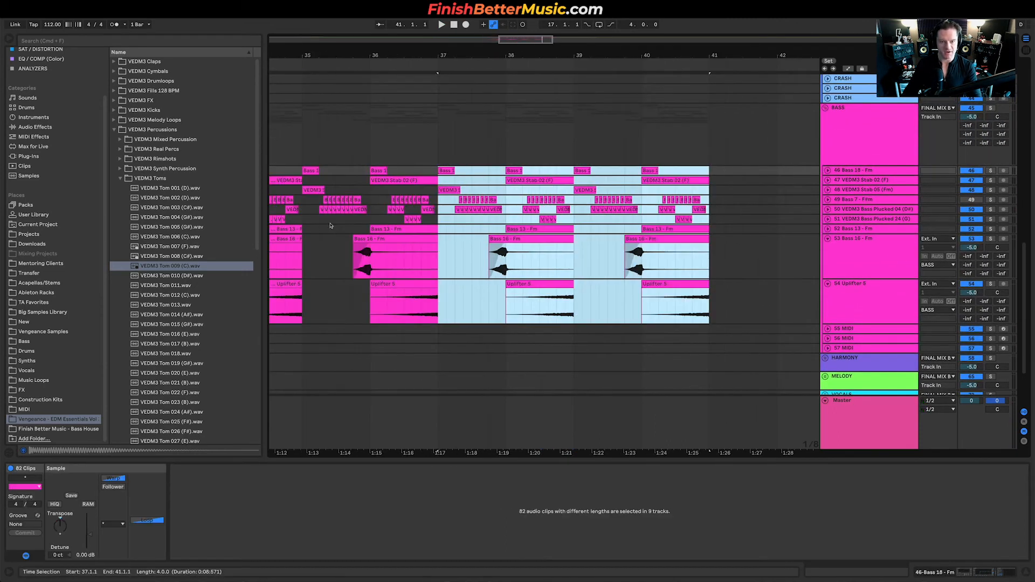
Duplicate the tom fills on the two HATS tracks from bars 33 to 37 onto bars 37 to 41.
scroll(331, 225, "left", 1)
scroll(485, 216, "up", 10)
scroll(554, 192, "left", 4)
left_click(408, 195)
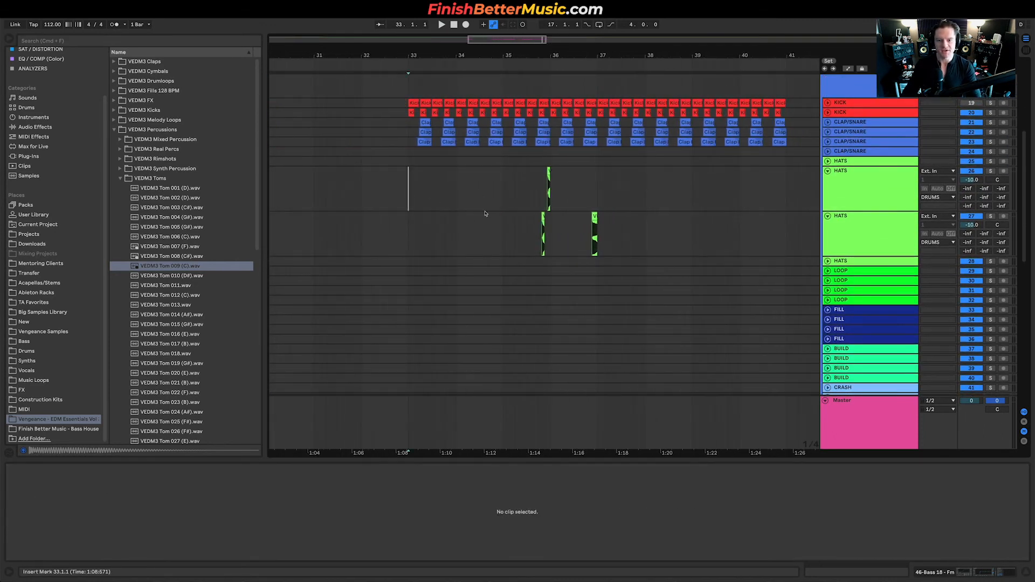
left_click_drag(441, 200, 593, 237)
key("super+d")
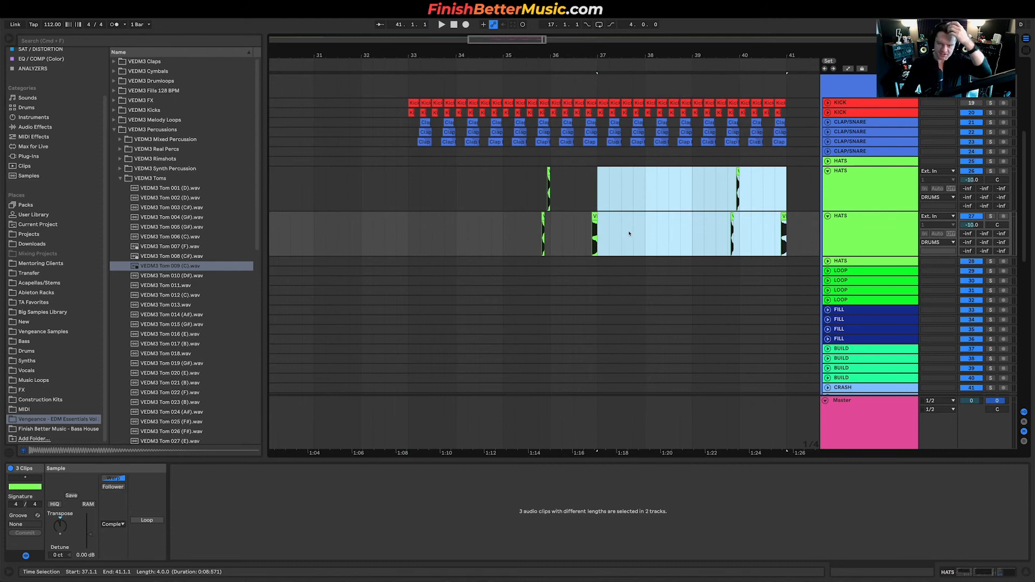
Collapse the two HATS tracks holding the toms and fold the DRUMS group.
scroll(627, 232, "up", 3)
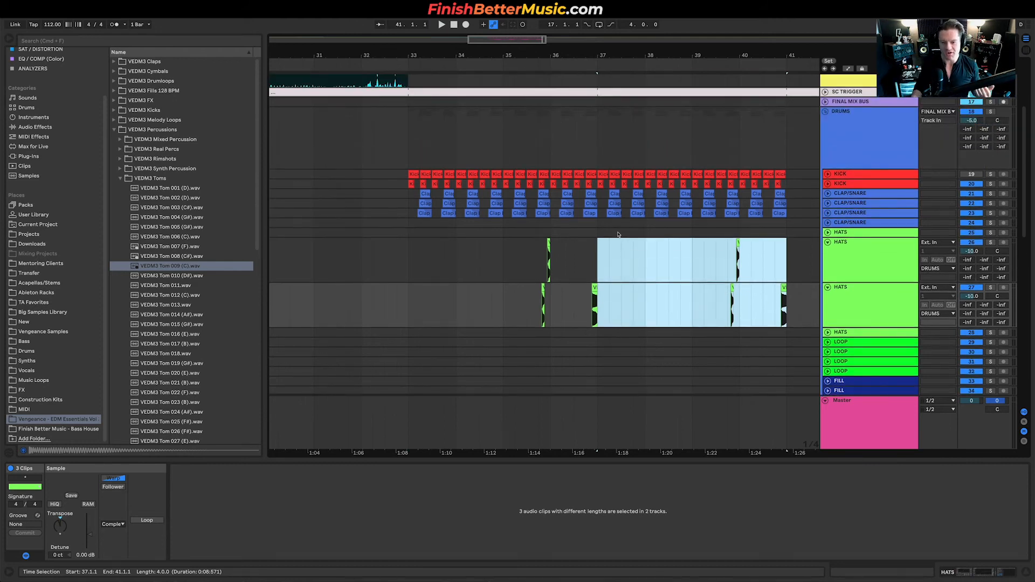
left_click(634, 255)
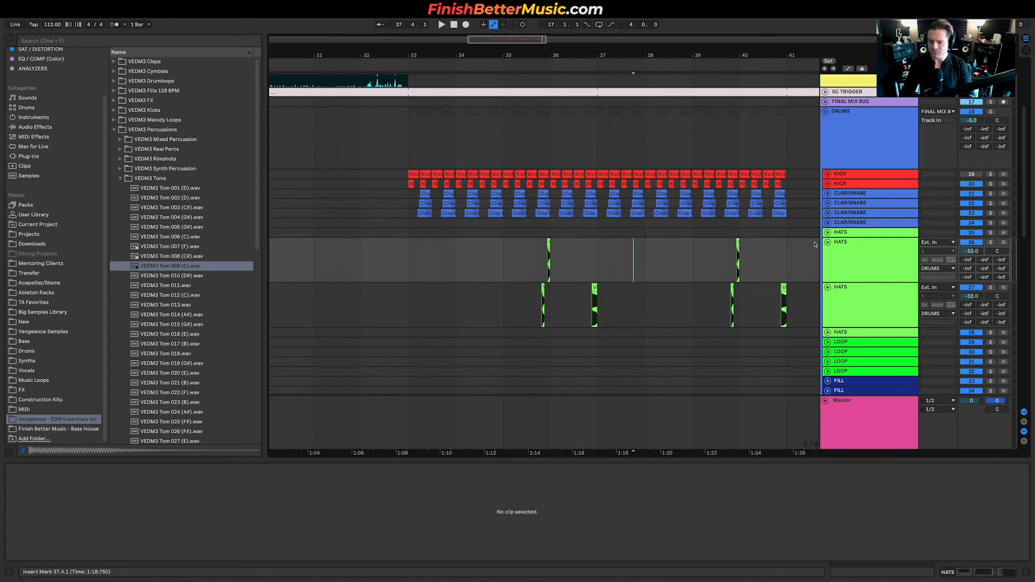
left_click(829, 244)
left_click(828, 252)
scroll(597, 254, "down", 5)
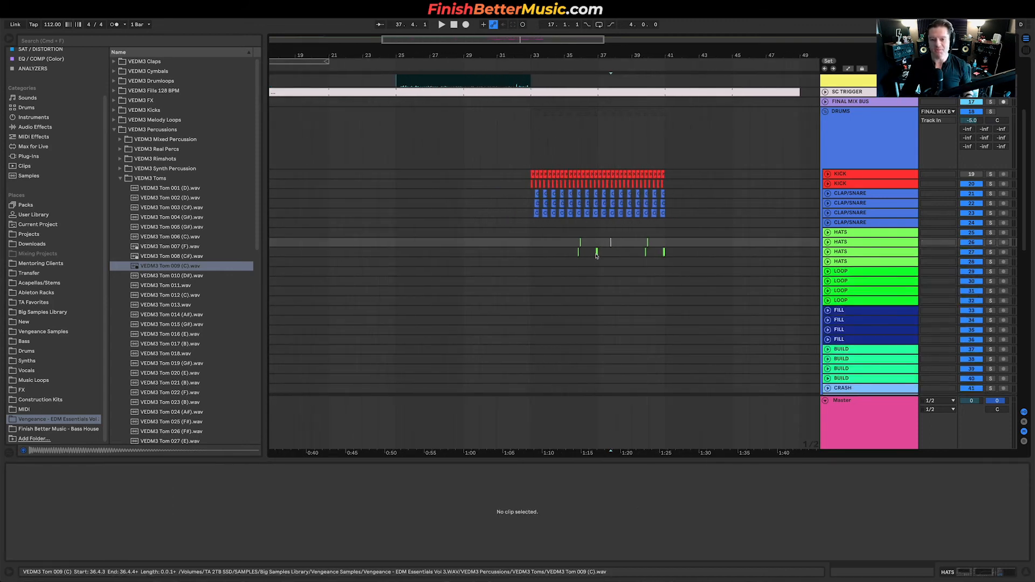
scroll(635, 112, "up", 5)
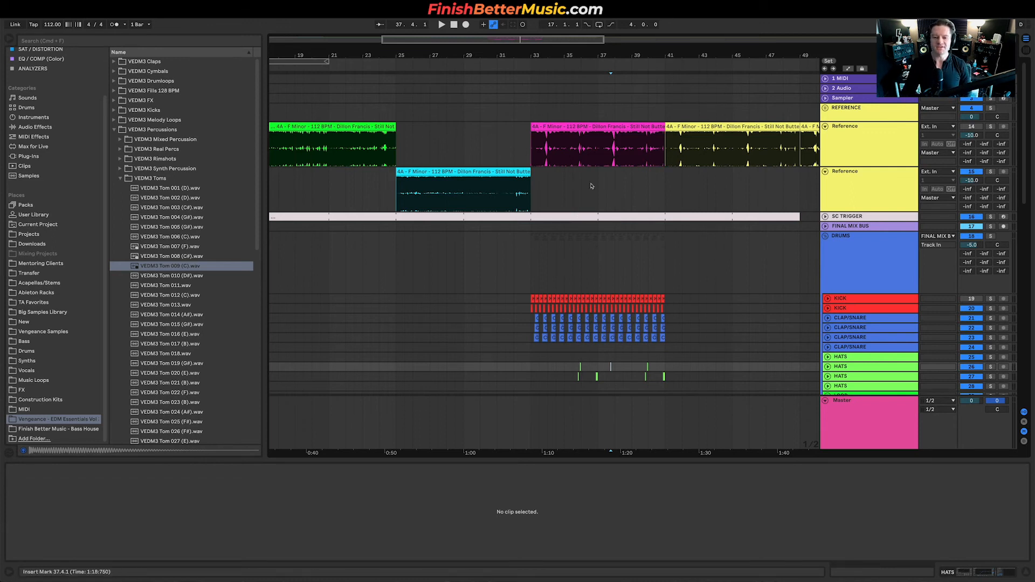
scroll(589, 197, "down", 3)
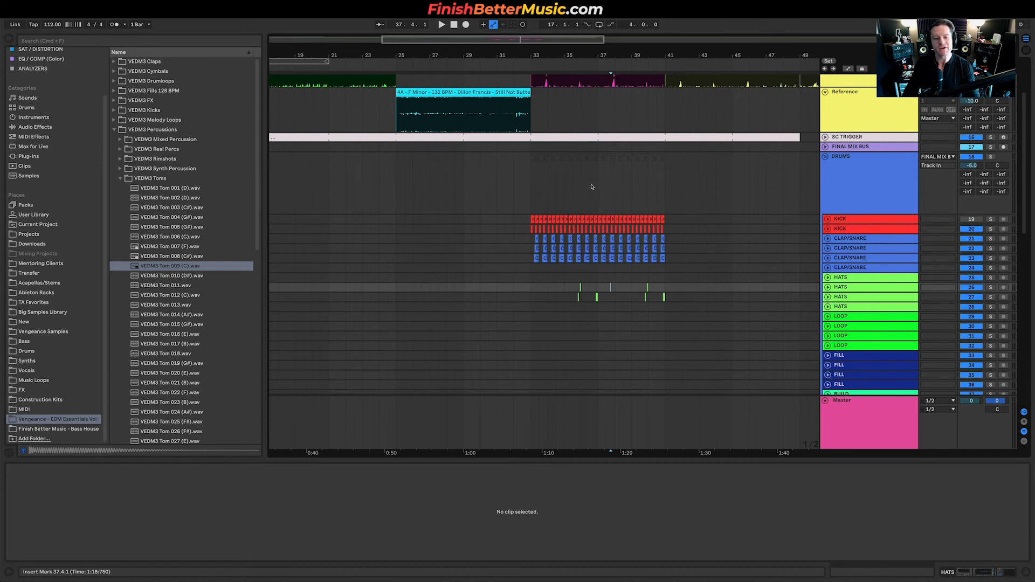
scroll(625, 190, "down", 2)
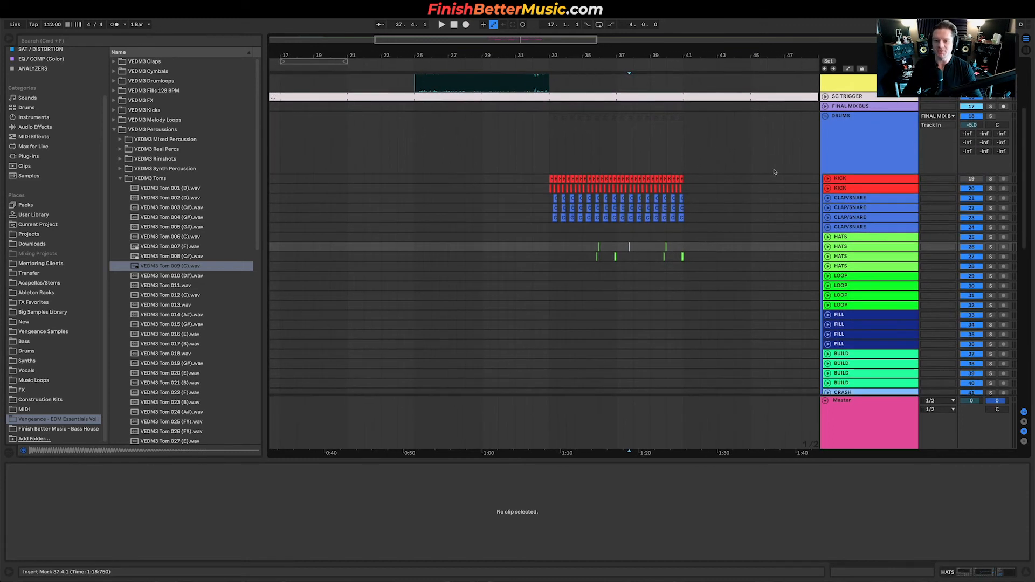
left_click(825, 116)
scroll(462, 284, "up", 3)
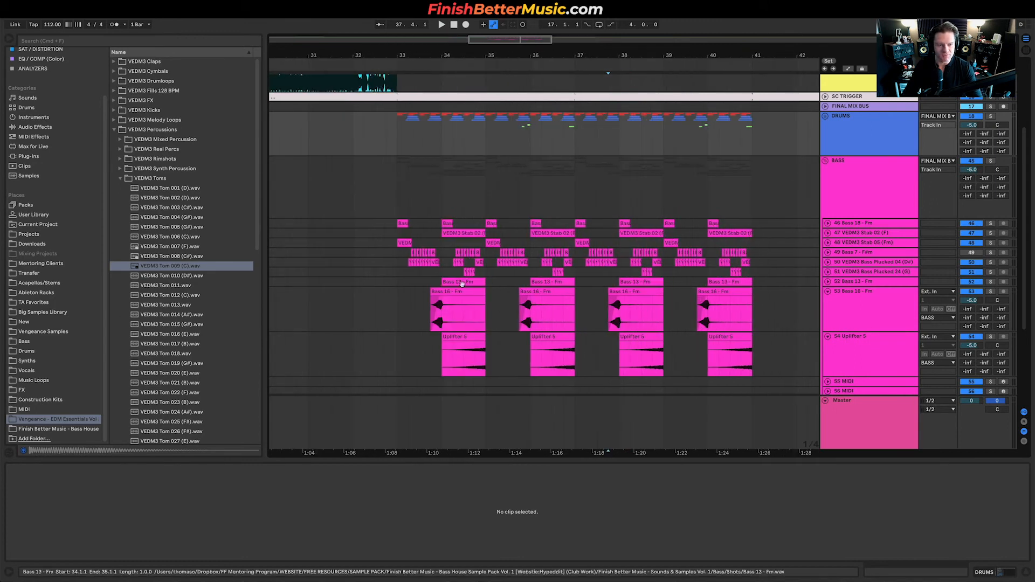
Listen to the drop from bar 33 to judge the layers around the Bass 16 and Uplifter S clips.
left_click_drag(402, 308, 627, 318)
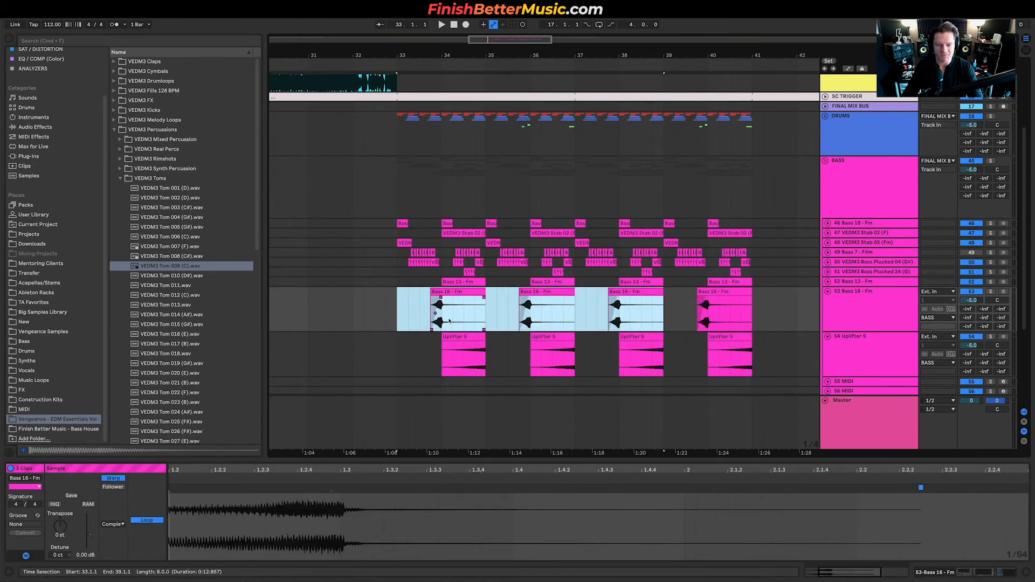
left_click(404, 303)
key("space")
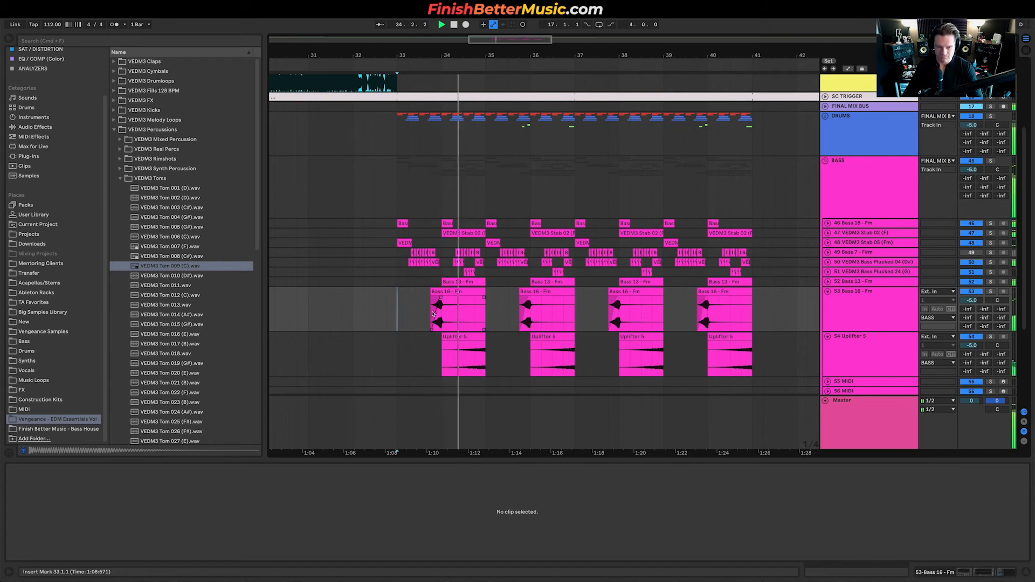
key("space")
key("space")
left_click(480, 335)
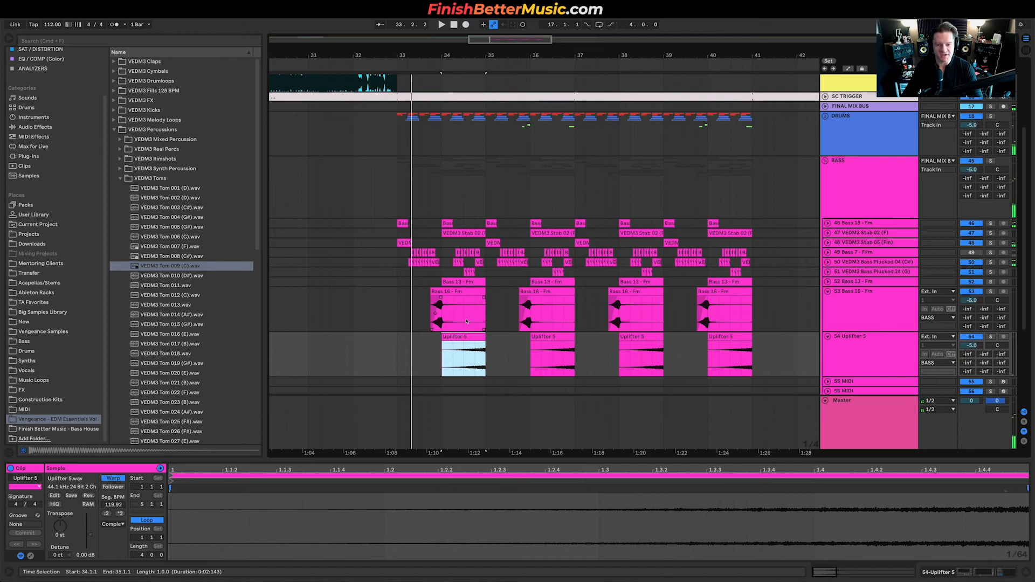
key("plus")
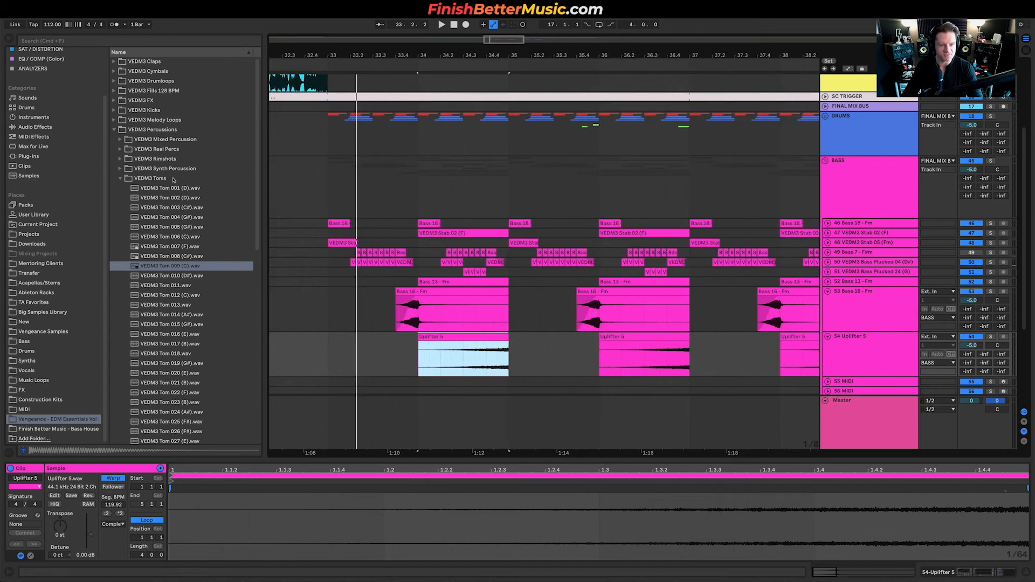
Close the VEDM3 Toms folder and open the VEDM3 Stabs folder inside VEDM3 Synth.
left_click(170, 180)
left_click(162, 197)
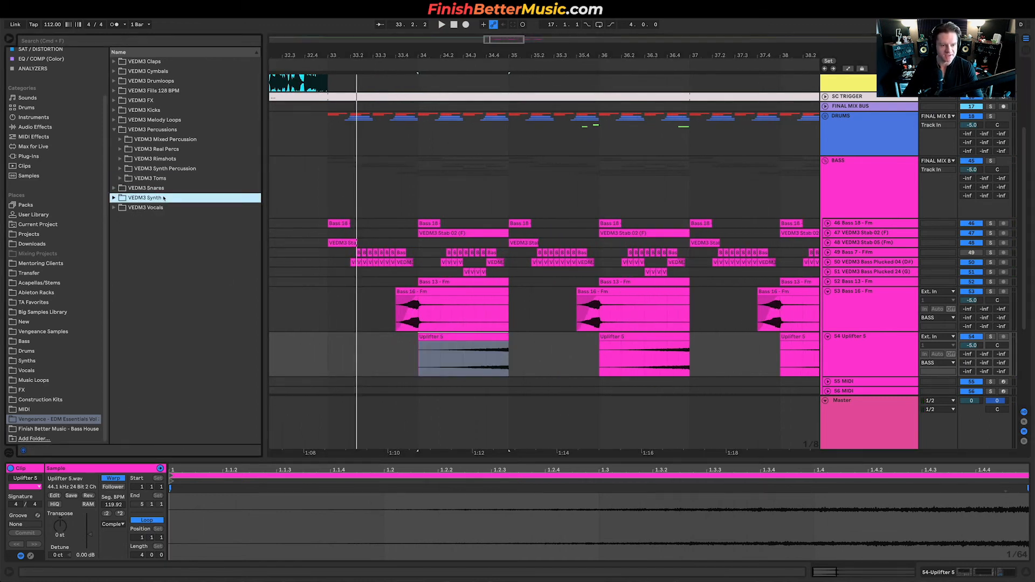
left_click(156, 217)
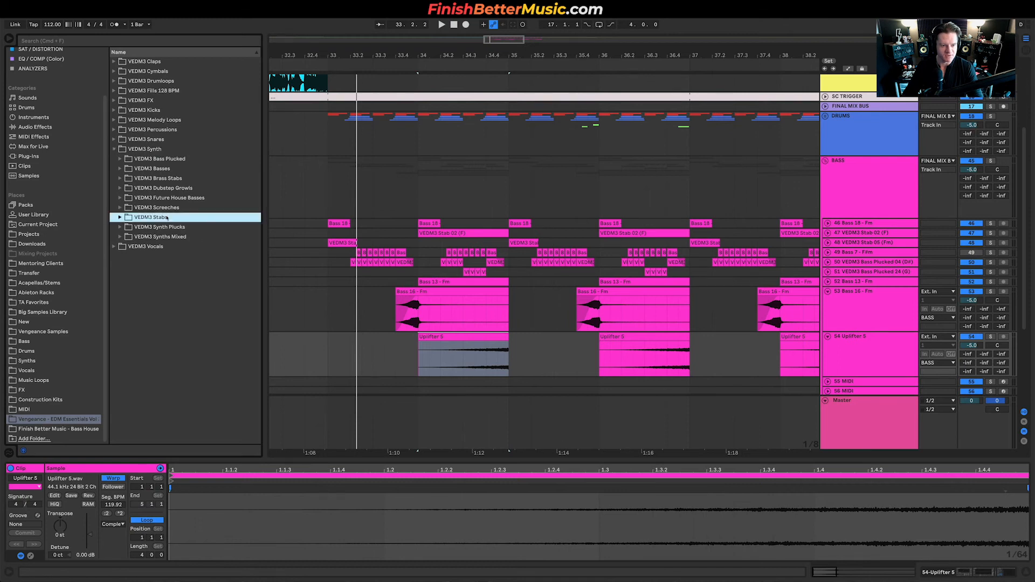
Audition the stab samples from VEDM3 Stab 05 (Fm) through VEDM3 Stab 12 (Fm) and replay the drop for comparison.
left_click(186, 266)
left_click(185, 275)
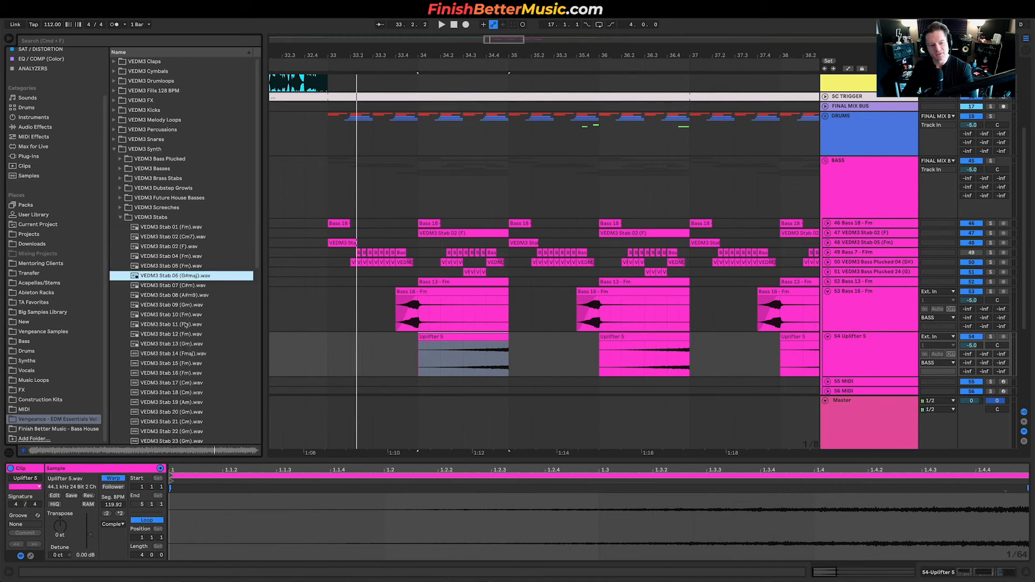
key("Down")
key("Down")
scroll(188, 232, "down", 3)
key("Down")
key("Down")
key("Down")
key("Down")
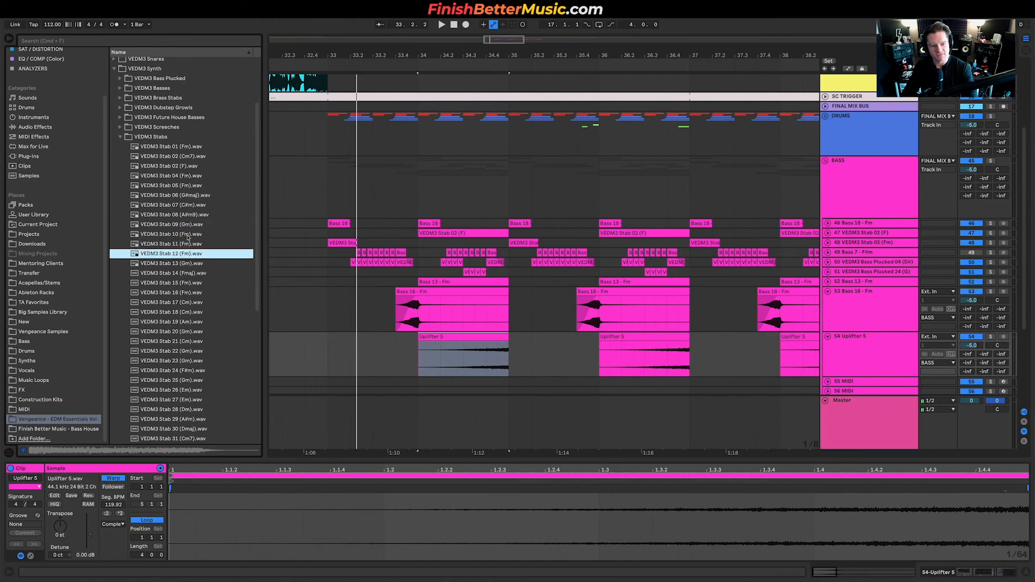
key("space")
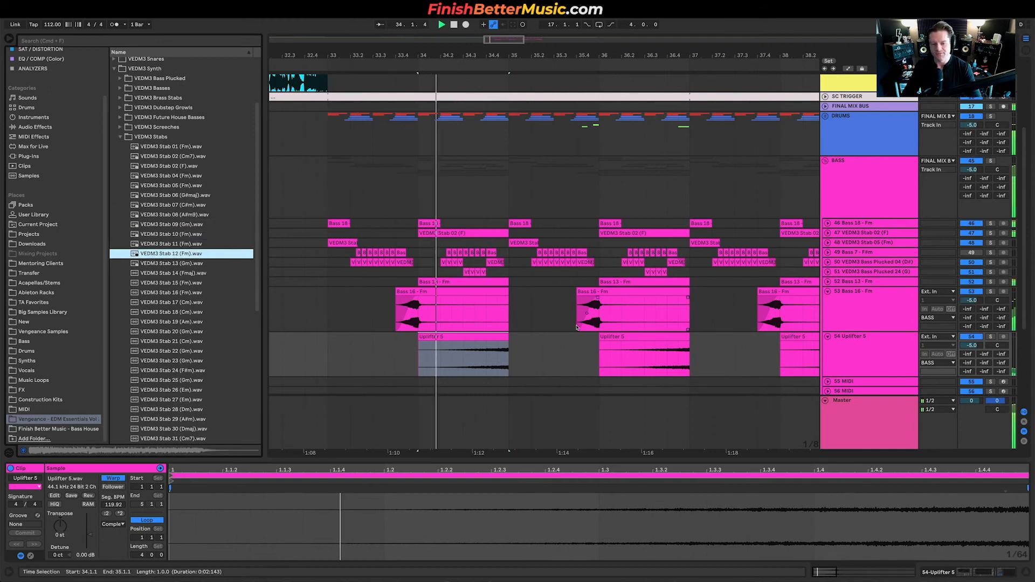
key("space")
Insert an audio track below 54 Uplifter S and place VEDM3 Stab 12 (Fm) on it at 33.4.2.
scroll(868, 324, "down", 4)
left_click(852, 254)
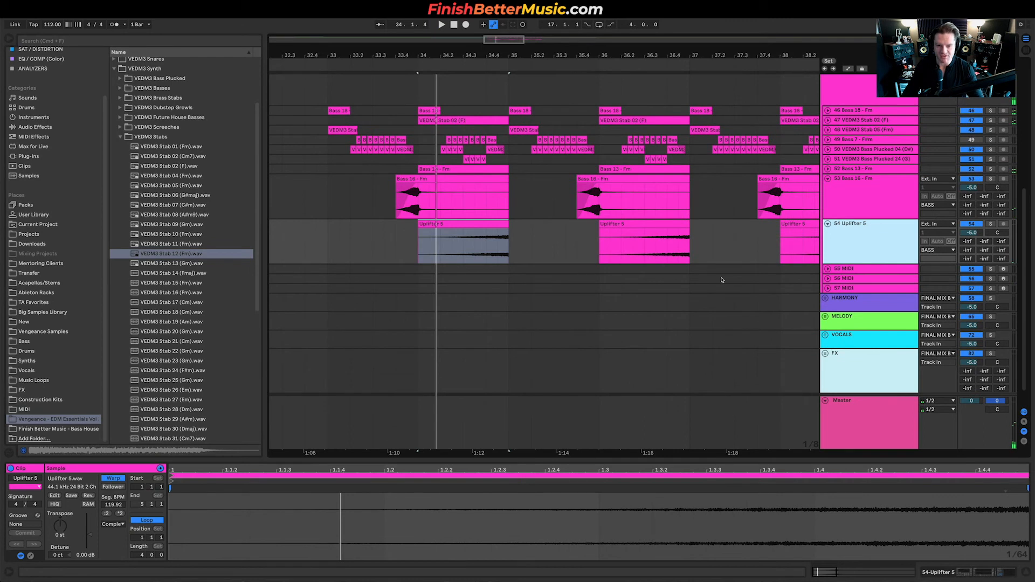
key("super+t")
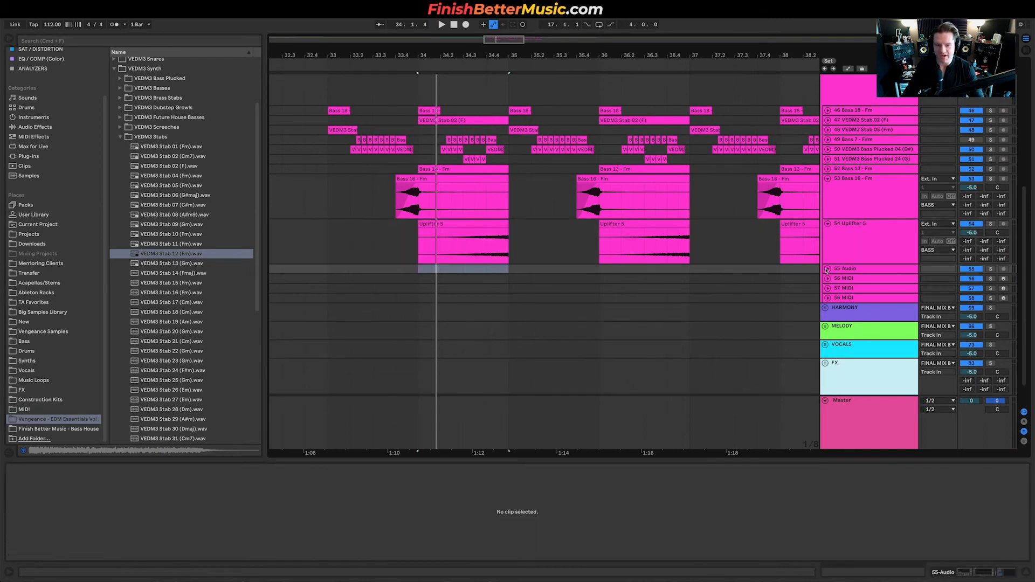
left_click(827, 269)
scroll(370, 298, "up", 3)
left_click(428, 299)
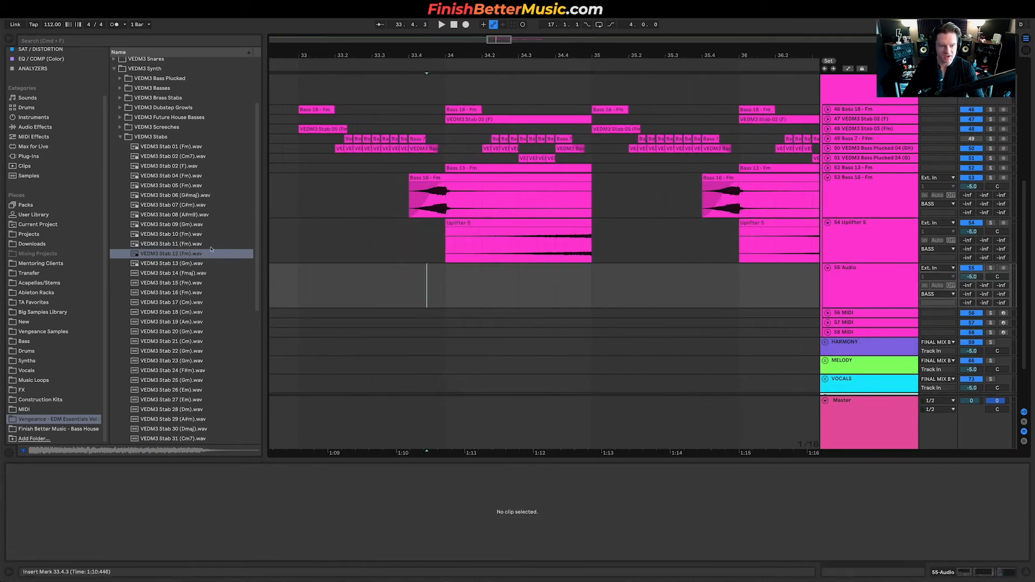
left_click_drag(171, 254, 420, 270)
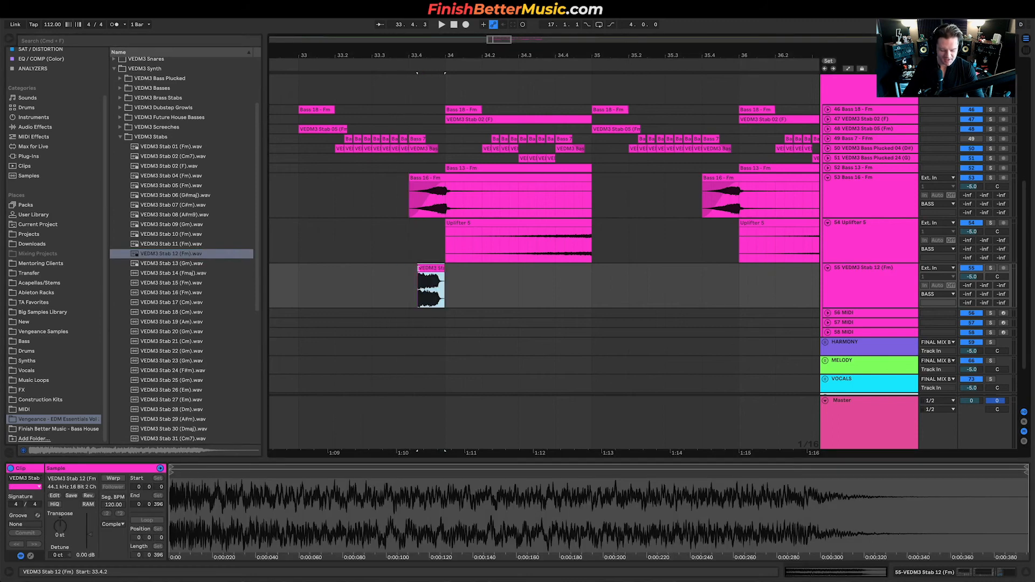
Add a long fade-in to the VEDM3 Stab 12 (Fm) clip and set its track's C-MAIN VERB send to -8.7 dB.
left_click(409, 285)
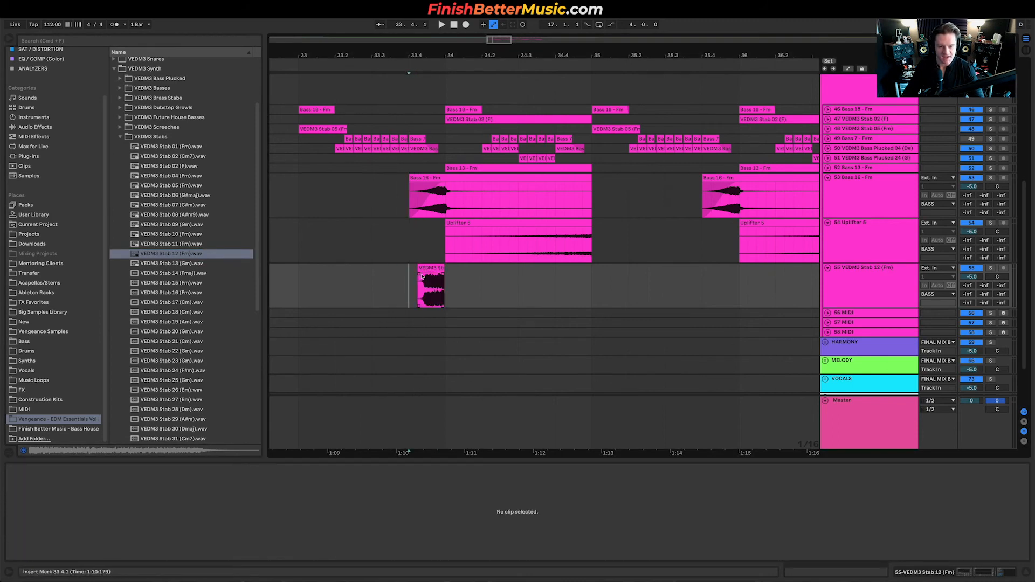
left_click(420, 276)
key("space")
scroll(423, 294, "up", 4)
key("space")
Trim the end of the VEDM3 Stab 12 (Fm) clip to bar 34 and replay it from 33.4.2.
left_click(441, 275)
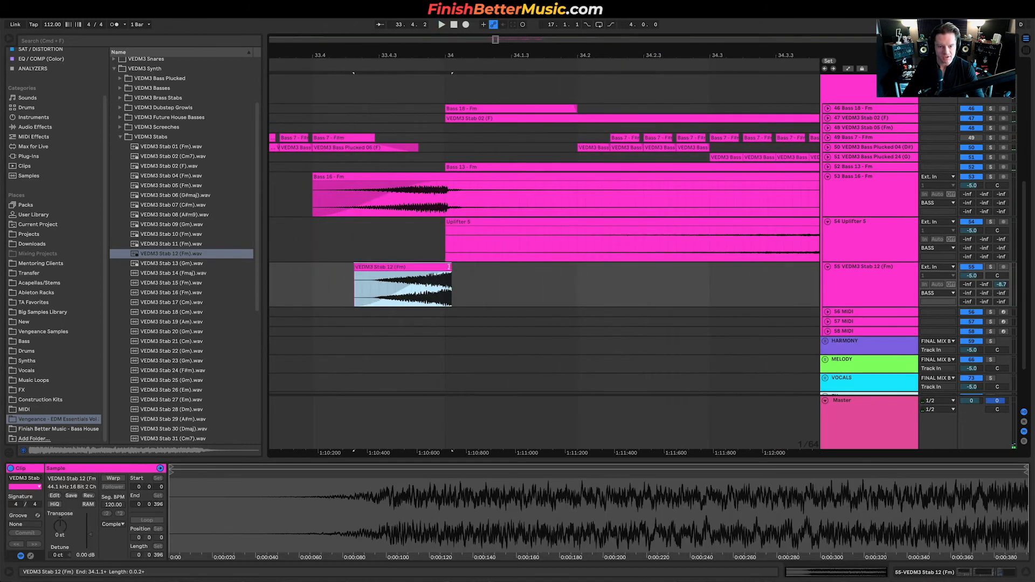
left_click_drag(450, 267, 445, 266)
left_click(356, 301)
key("space")
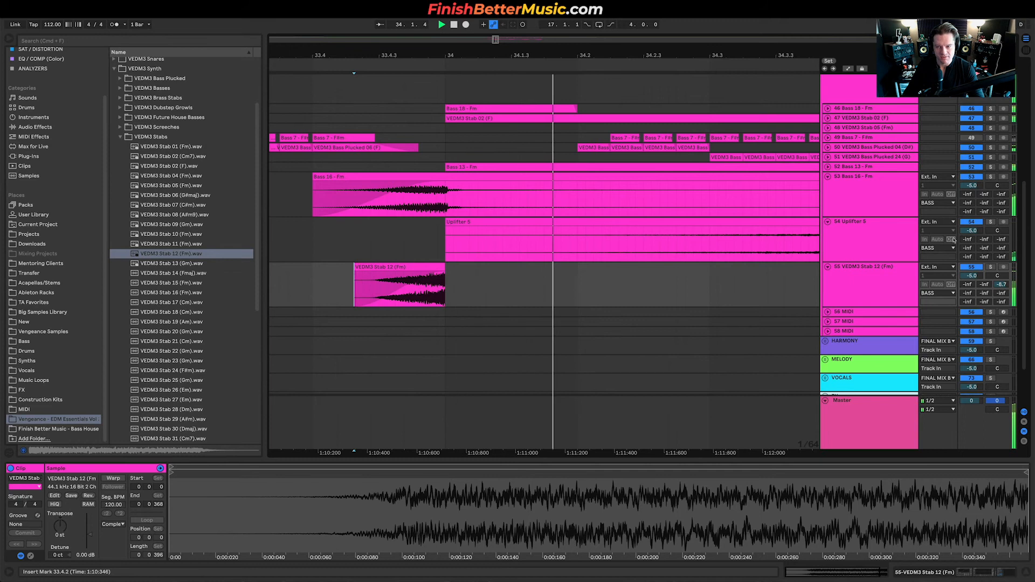
Deactivate track 53 Bass 16 - Fm and listen to the faded-in stab without it.
left_click(971, 177)
key("space")
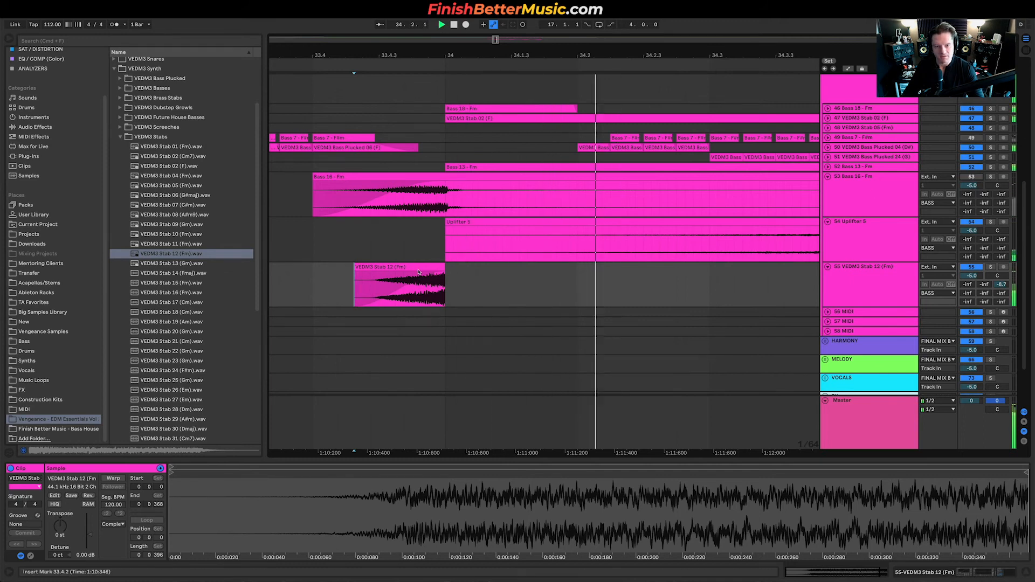
key("space")
scroll(395, 296, "down", 4)
left_click(333, 299)
key("space")
key("space")
key("space")
Move the VEDM3 Stab 12 (Fm) clip earlier to 33.3.4 and listen from 33.3.2.
left_click_drag(401, 265, 381, 276)
left_click(341, 291)
key("space")
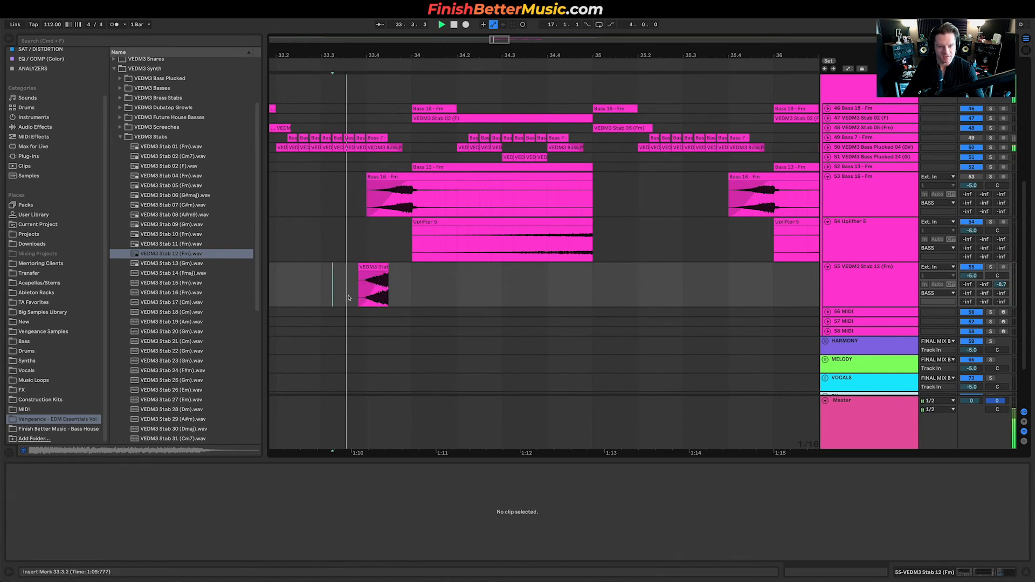
key("space")
Raise the C-MAIN VERB send on track 55 to 0 dB during playback and reactivate track 53 Bass 16 - Fm.
key("space")
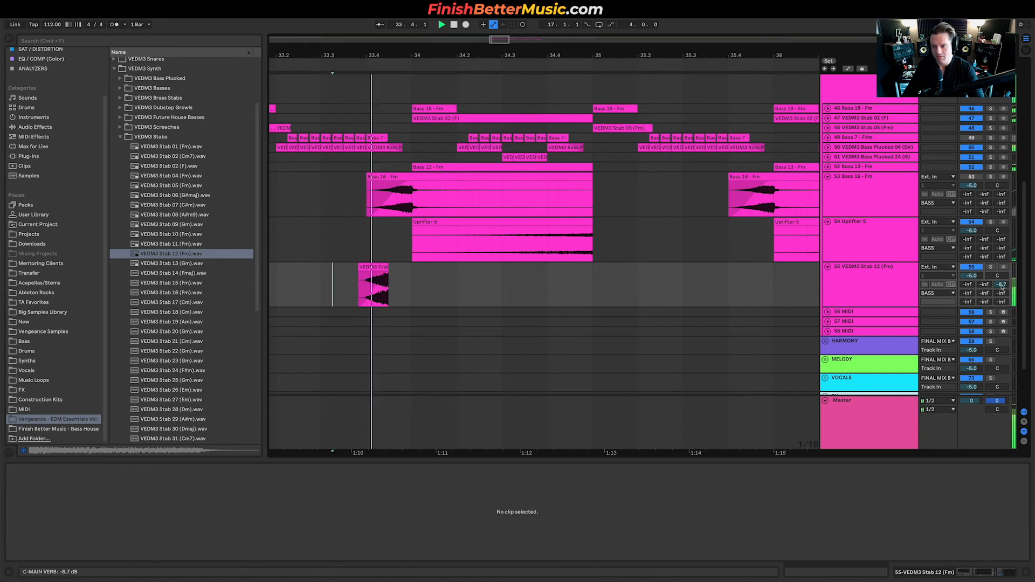
key("space")
key("space")
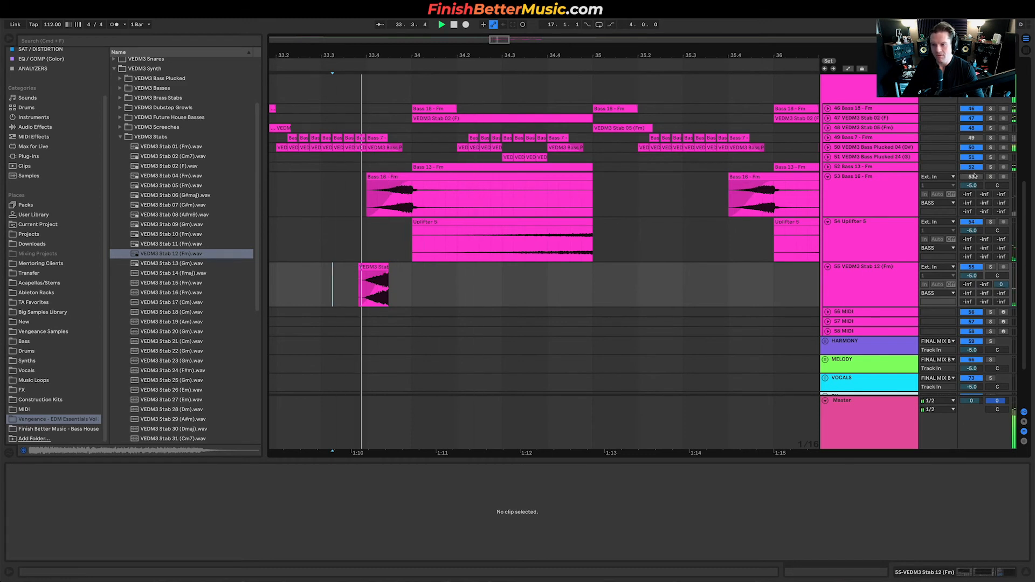
Copy the VEDM3 Stab 12 (Fm) clip one bar later to 34.3.4 and listen to it.
scroll(544, 272, "down", 3)
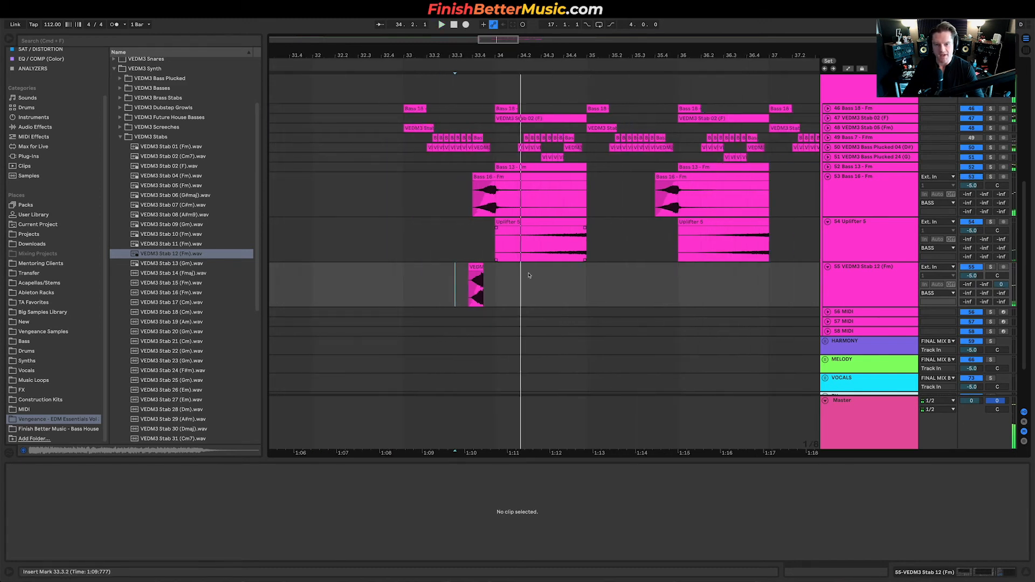
left_click_drag(476, 278, 571, 278)
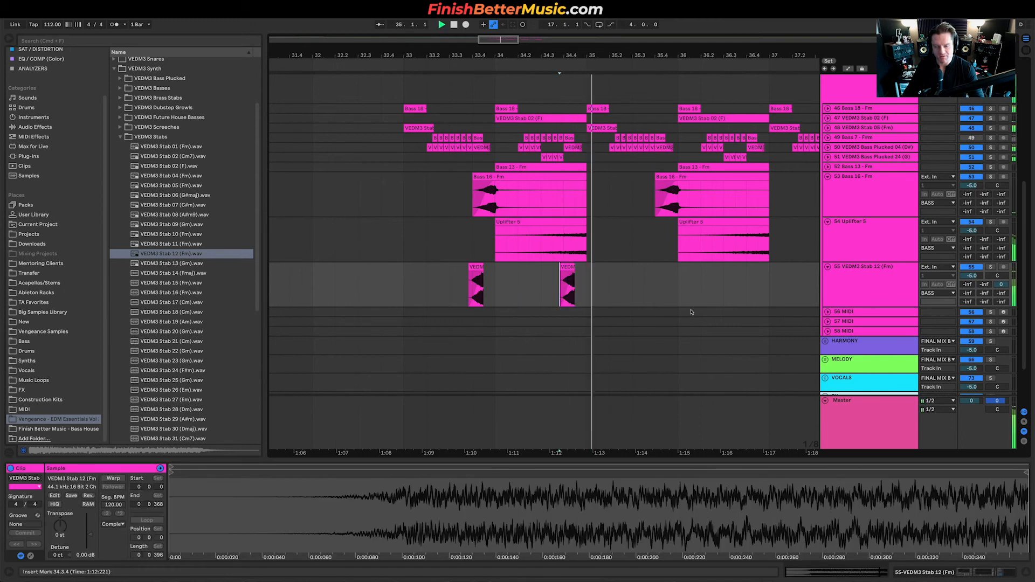
Move the second VEDM3 Stab 12 (Fm) clip on track 55 later to 36.3.4 and listen from 36.3.3.
scroll(621, 294, "up", 5)
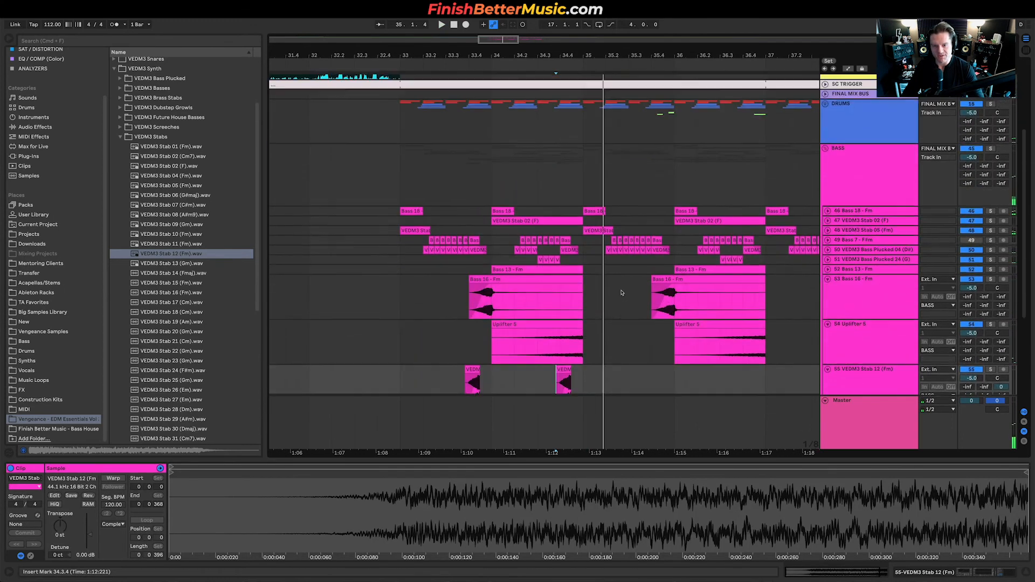
scroll(621, 291, "down", 5)
left_click_drag(582, 319, 651, 317)
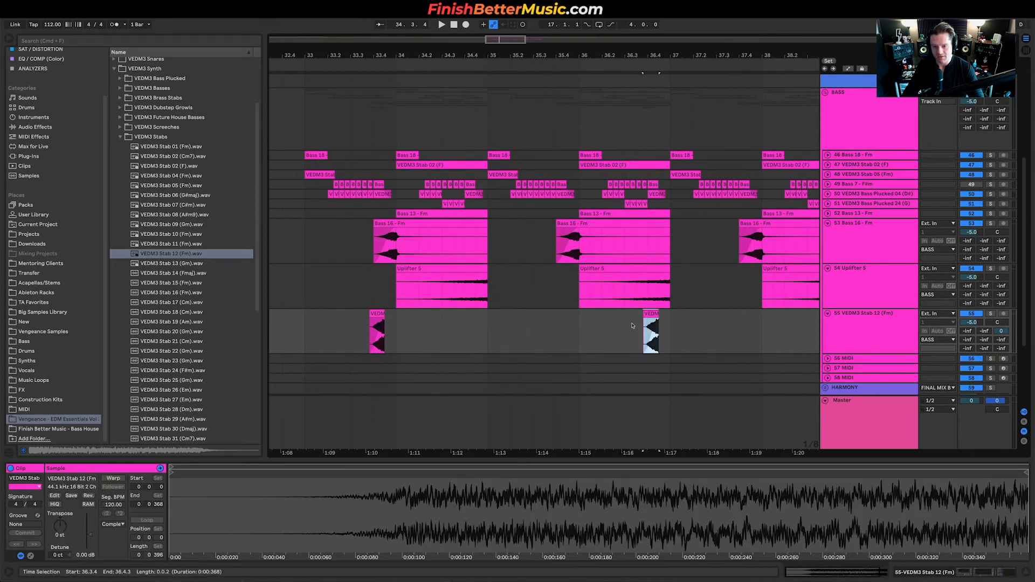
left_click(636, 327)
key("space")
key("space")
key("space")
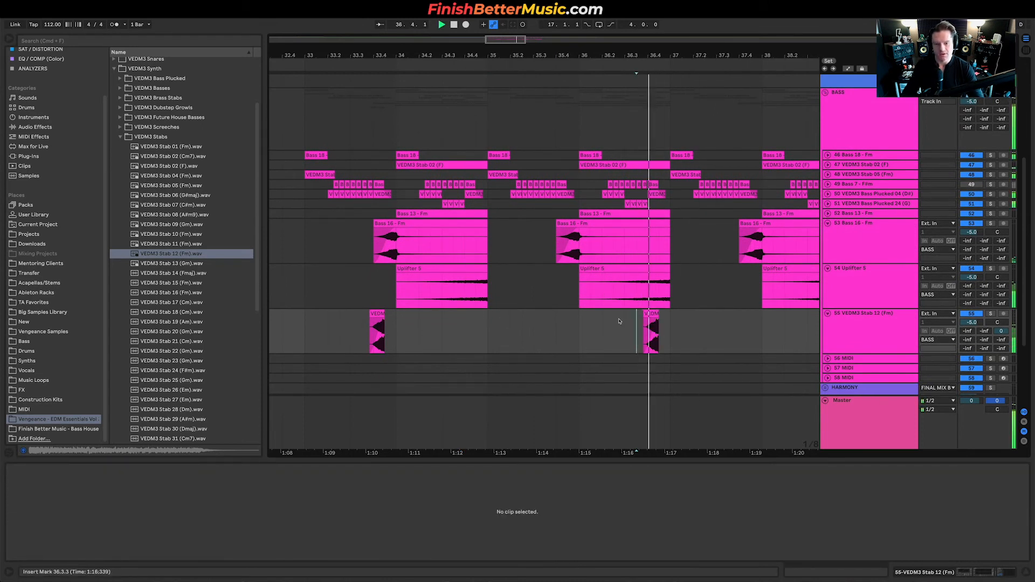
key("space")
Audition neighbouring VEDM3 stab samples, place VEDM3 Stab 16 (Fm) on track 55 at bar 34, and listen from 33.4.3.
left_click(182, 284)
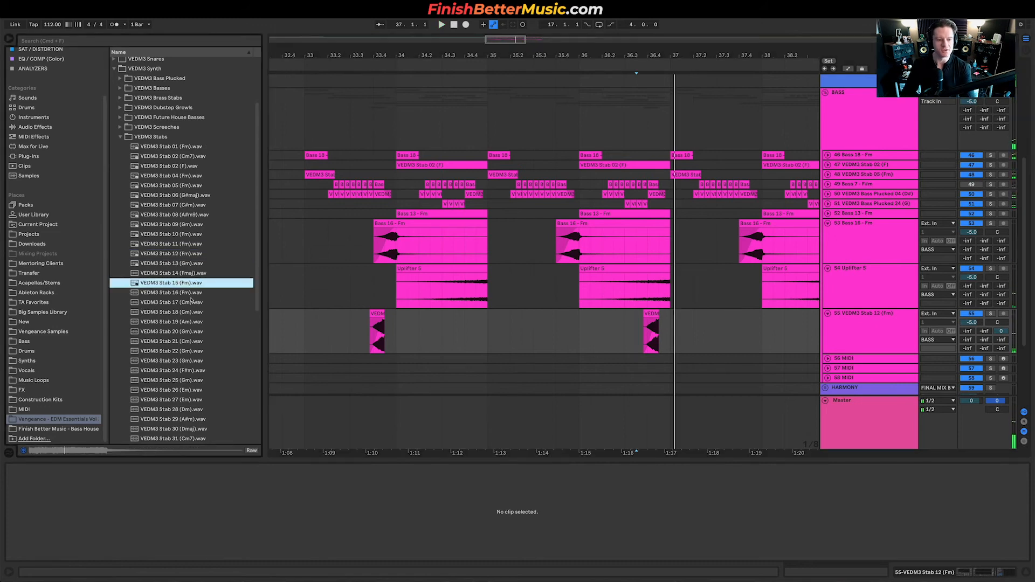
left_click(191, 295)
left_click(195, 301)
left_click(195, 296)
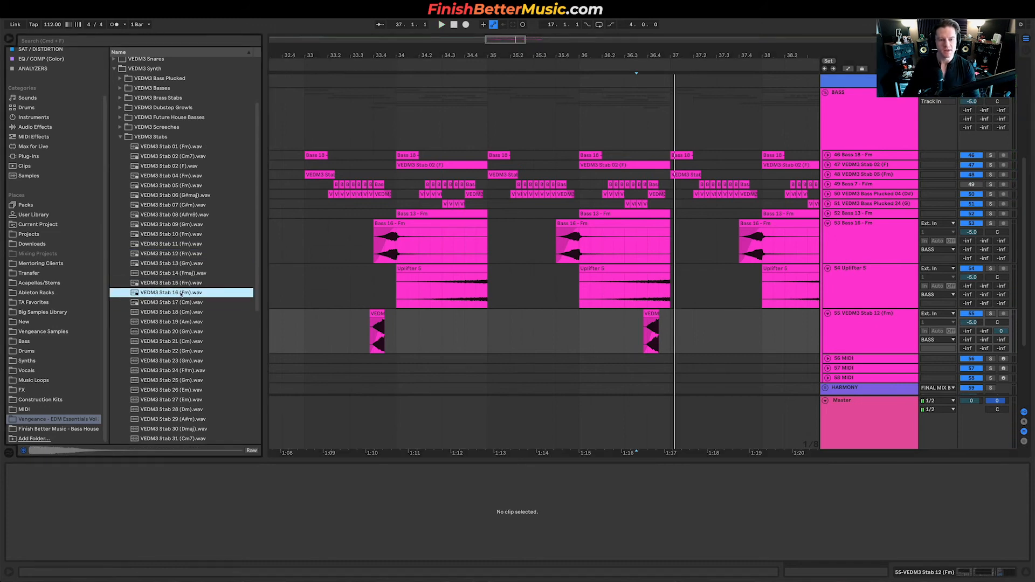
left_click_drag(181, 294, 400, 348)
left_click(384, 345)
key("space")
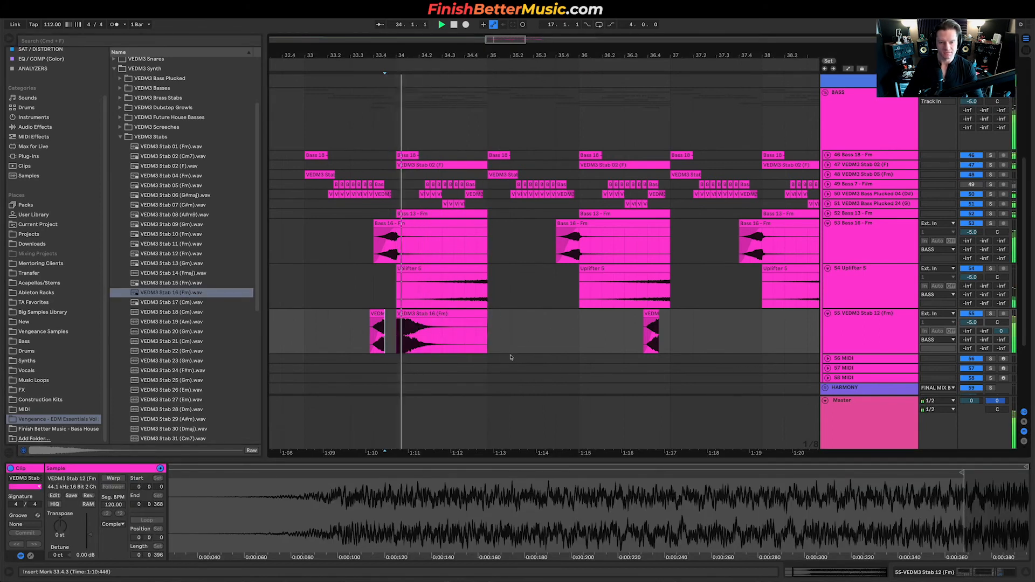
Reverse the VEDM3 Stab 16 (Fm) clip, keep it at bar 34, and listen to the section from 32.4.3.
left_click_drag(445, 316, 487, 313)
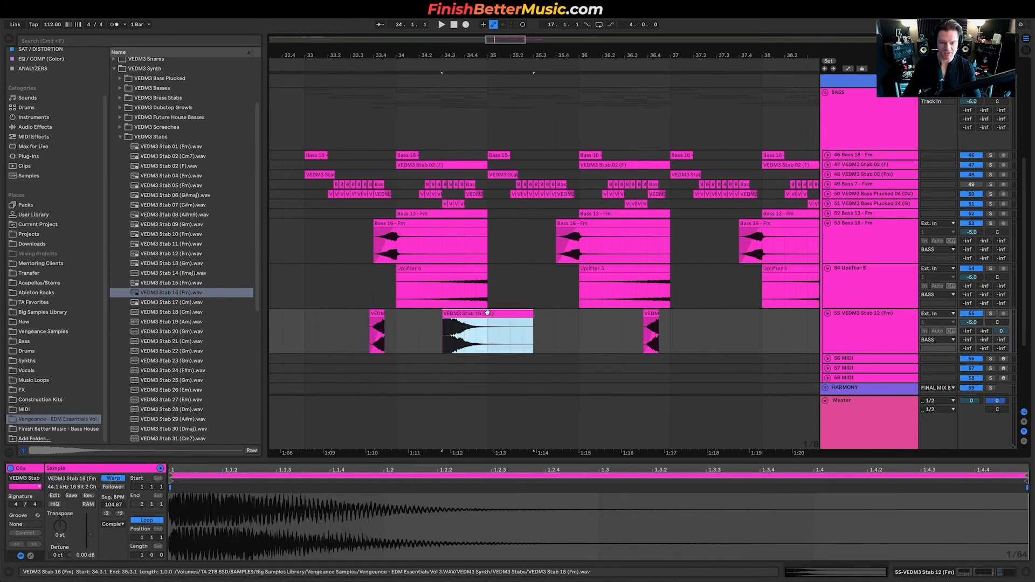
key("r")
left_click_drag(486, 313, 441, 314)
left_click(441, 339)
key("space")
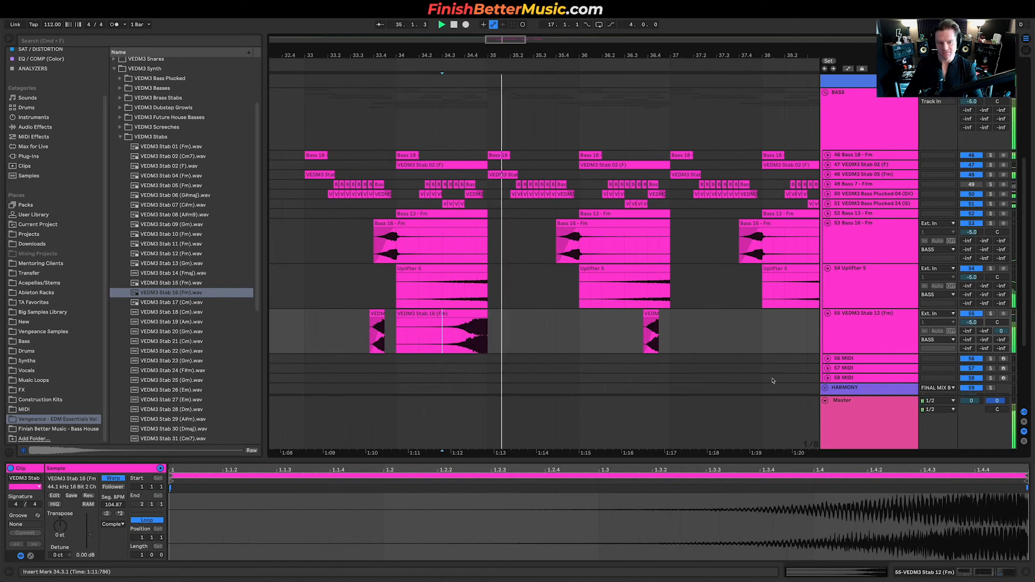
left_click(294, 332)
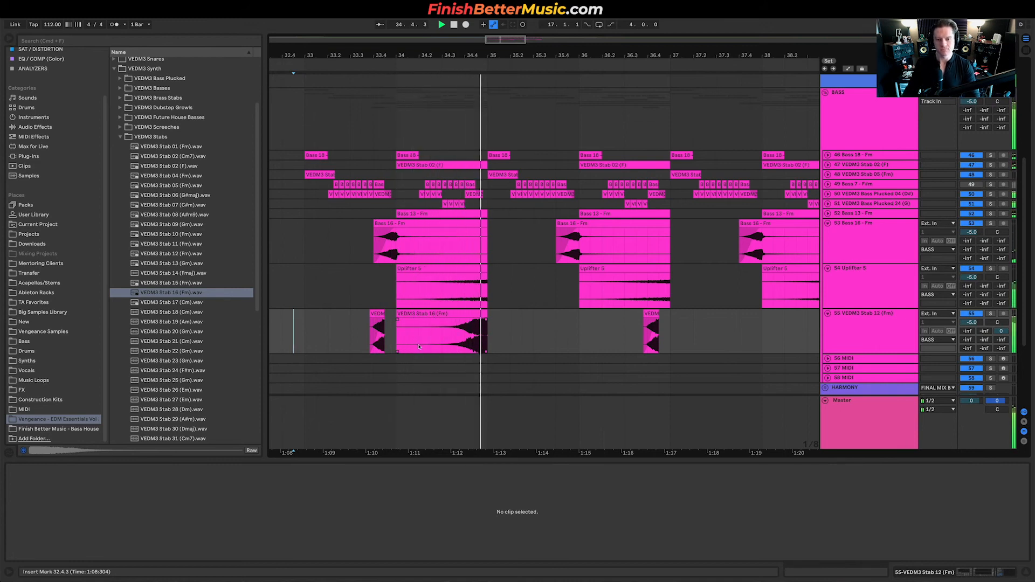
scroll(500, 349, "right", 2)
scroll(533, 344, "left", 3)
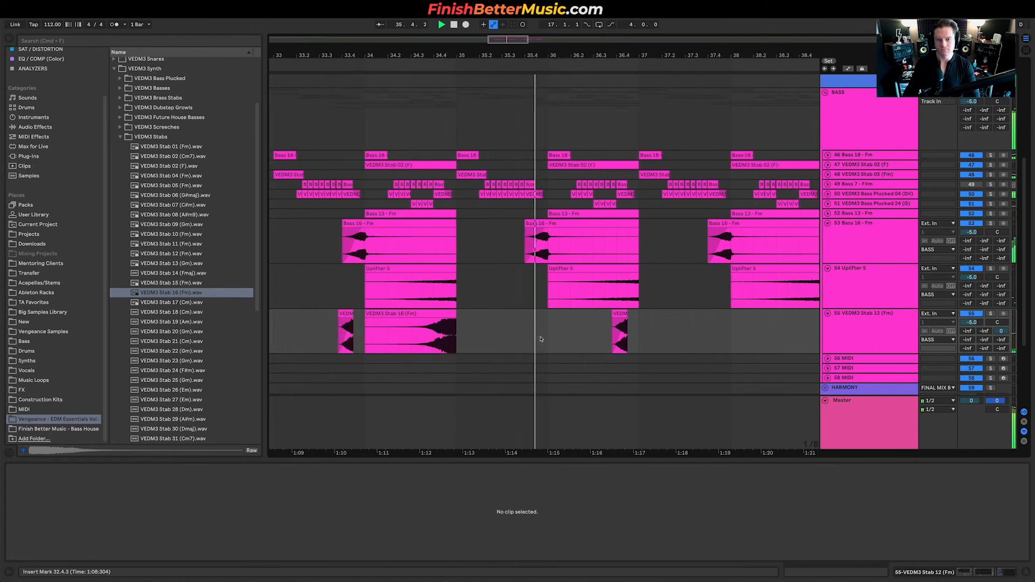
Unfold tracks 49 Bass 7 and 50 VEDM3 Bass Plucked 04 (D#) and play the start of the drop.
left_click(885, 185)
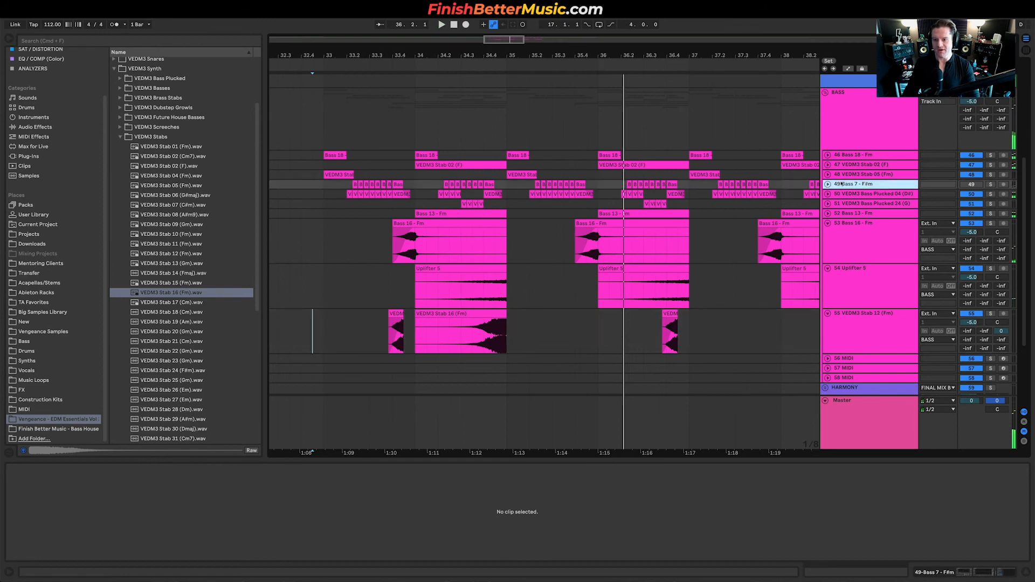
left_click(828, 184)
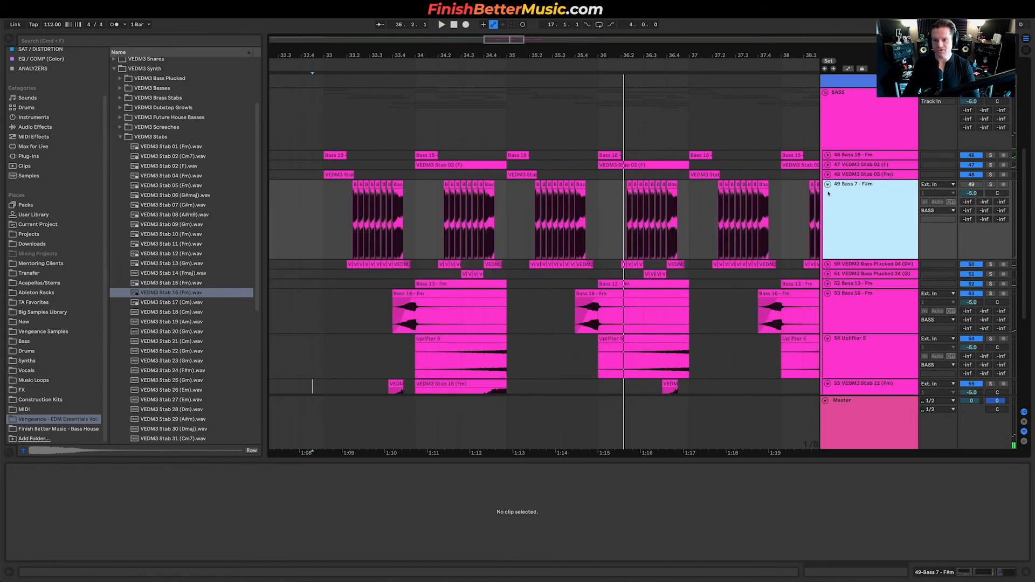
left_click(827, 265)
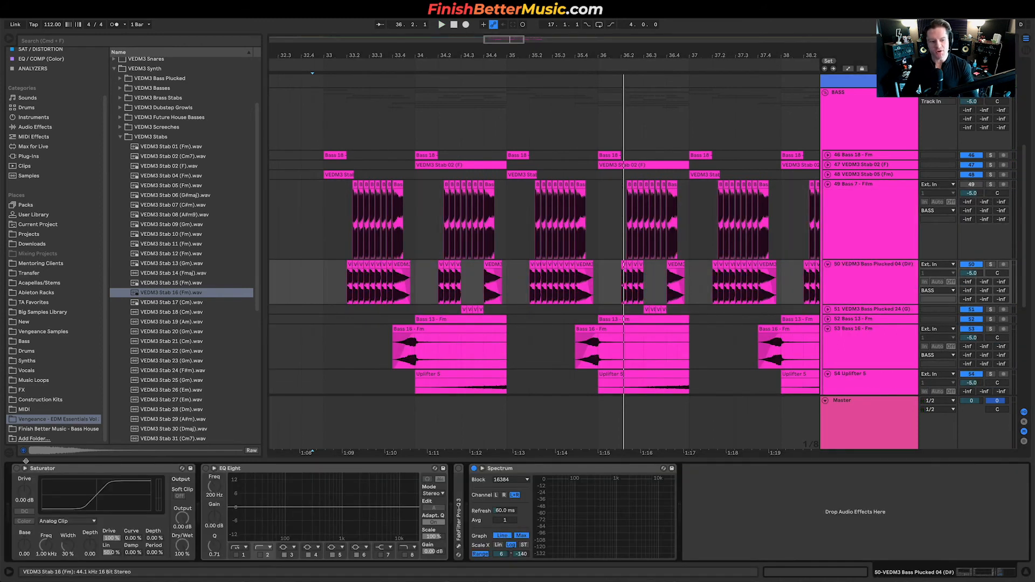
key("space")
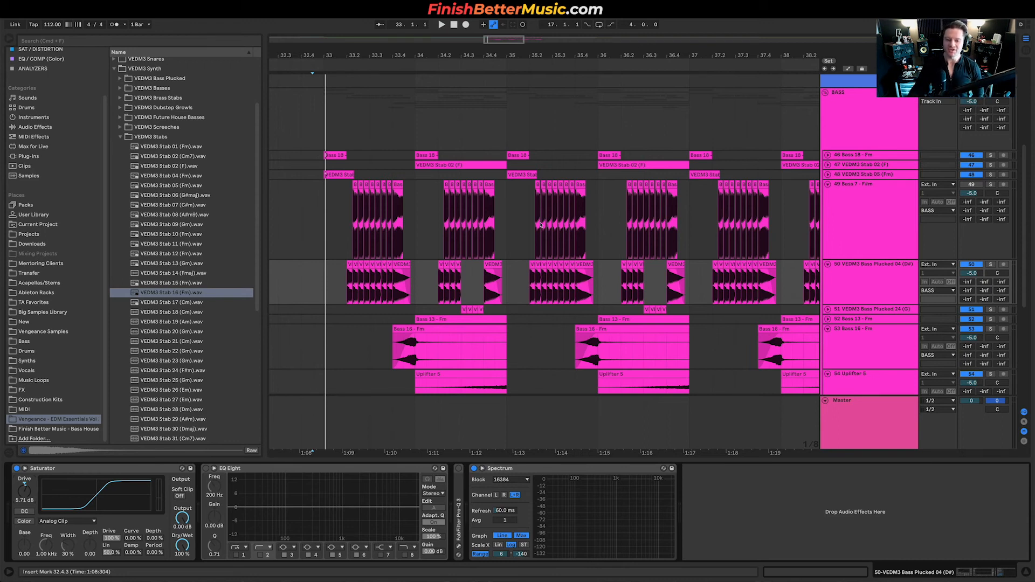
Compare the repeating Bass 7 fills and the gaps before them from bar 33 with the same bars of the reference track.
left_click_drag(324, 213, 503, 231)
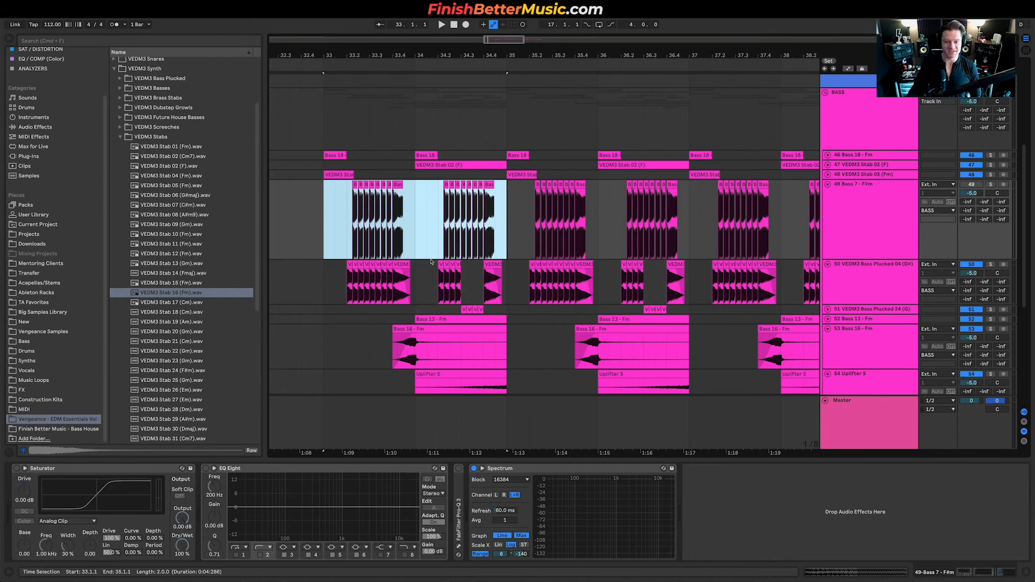
scroll(533, 151, "up", 5)
left_click_drag(325, 146, 507, 146)
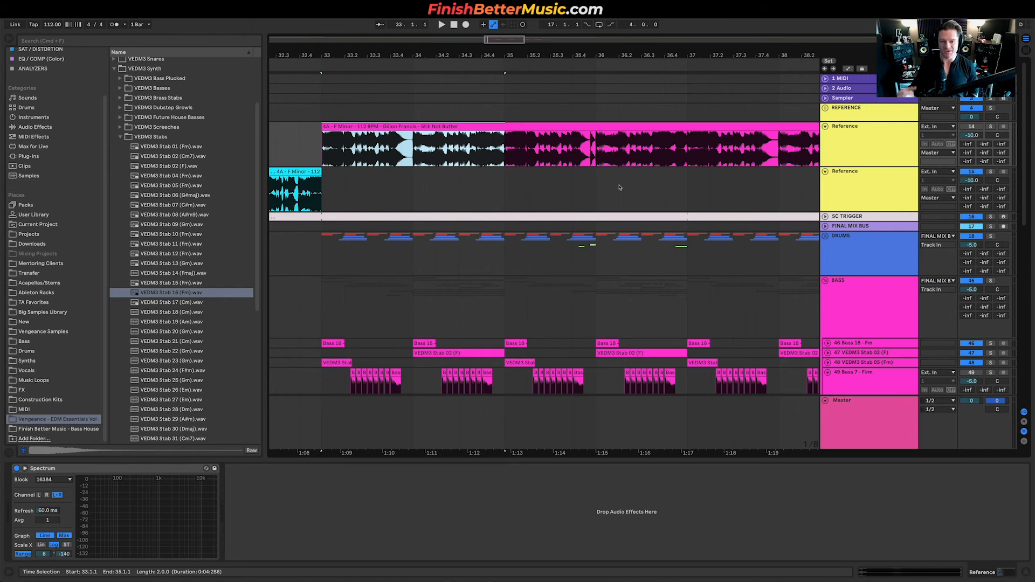
scroll(620, 187, "down", 4)
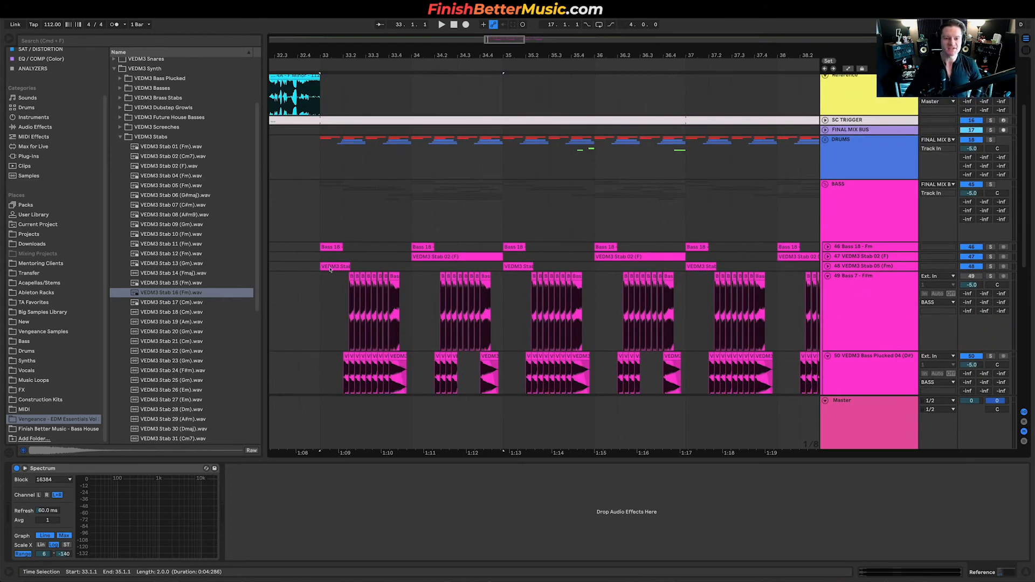
left_click_drag(323, 289, 346, 283)
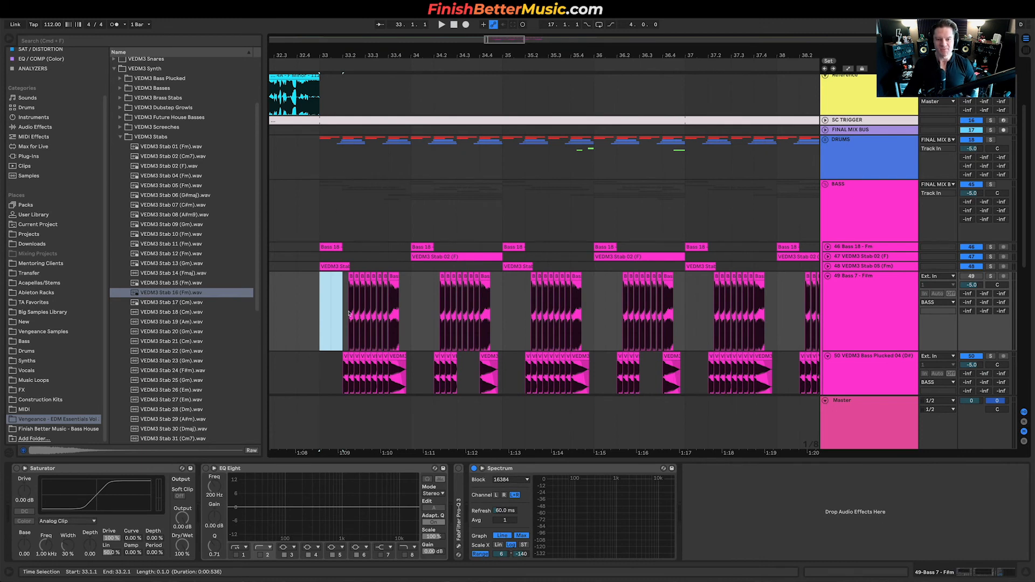
scroll(349, 314, "down", 2)
scroll(392, 294, "up", 3)
left_click_drag(315, 264, 431, 264)
scroll(469, 267, "down", 2)
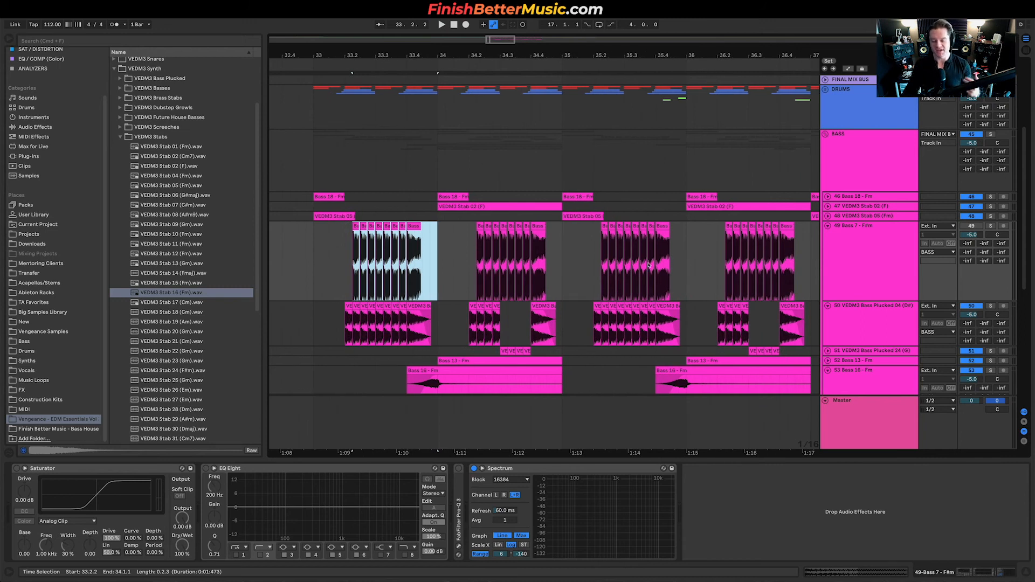
scroll(537, 212, "right", 1)
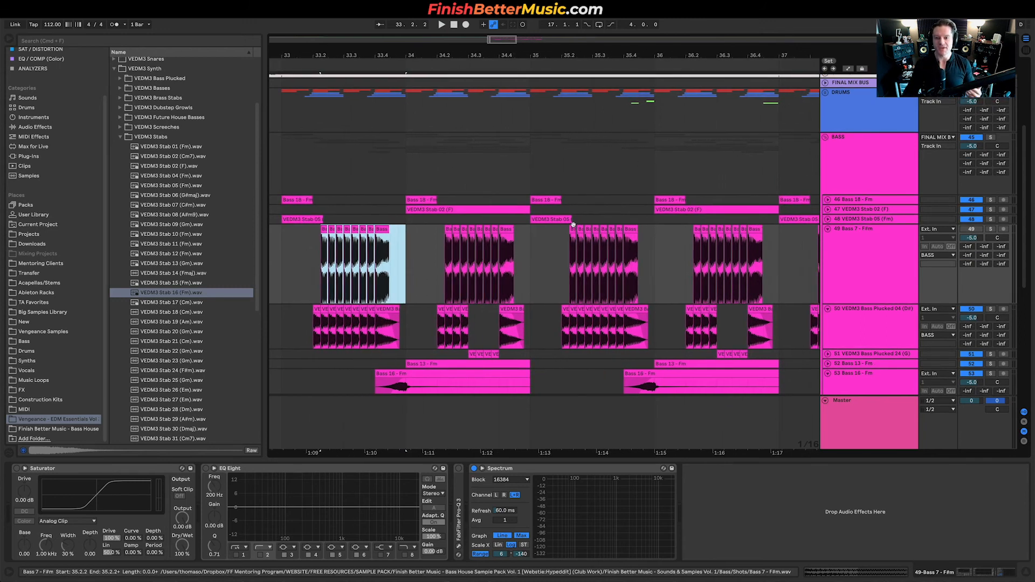
scroll(575, 225, "up", 3)
scroll(640, 221, "down", 10)
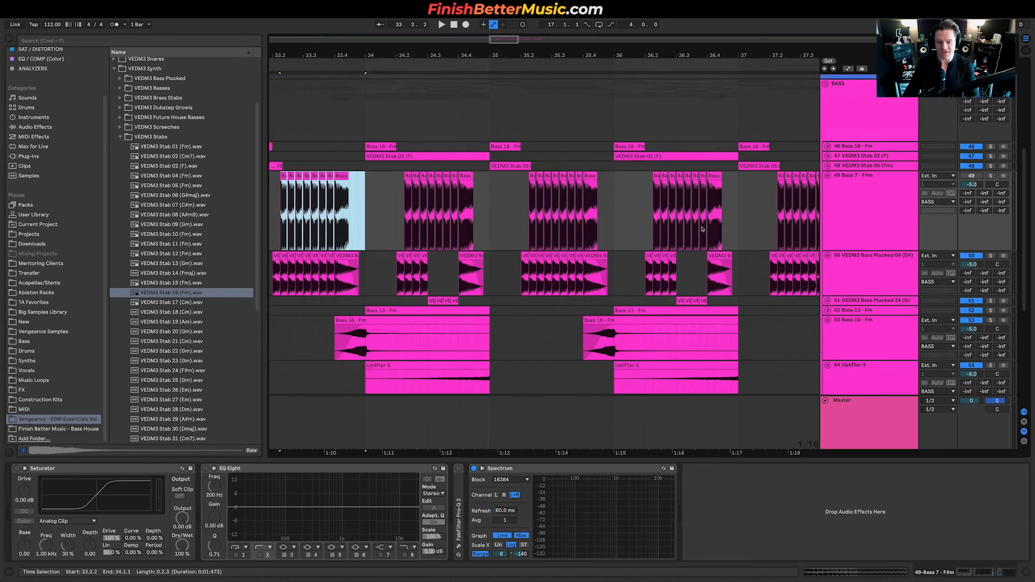
scroll(653, 231, "down", 3)
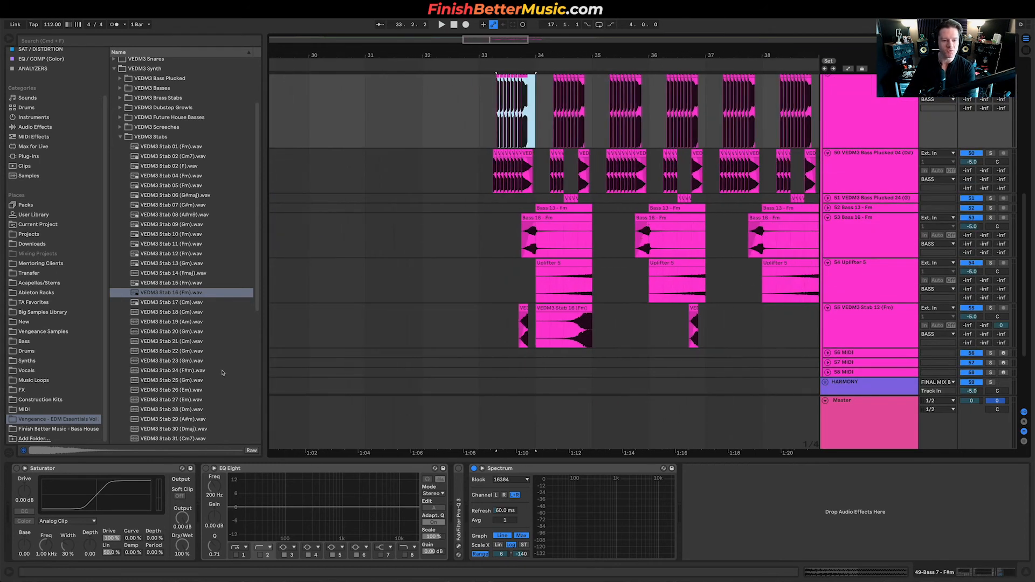
Open the Vocals folder of the Finish Better Music - Bass House samples and audition Vocal FX - F#m.wav.
left_click(156, 138)
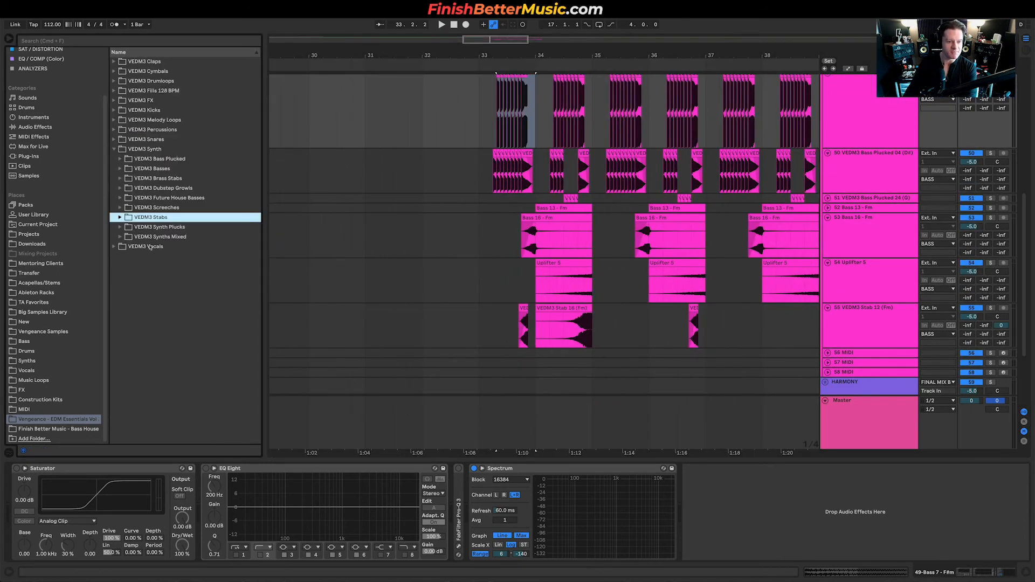
left_click(62, 430)
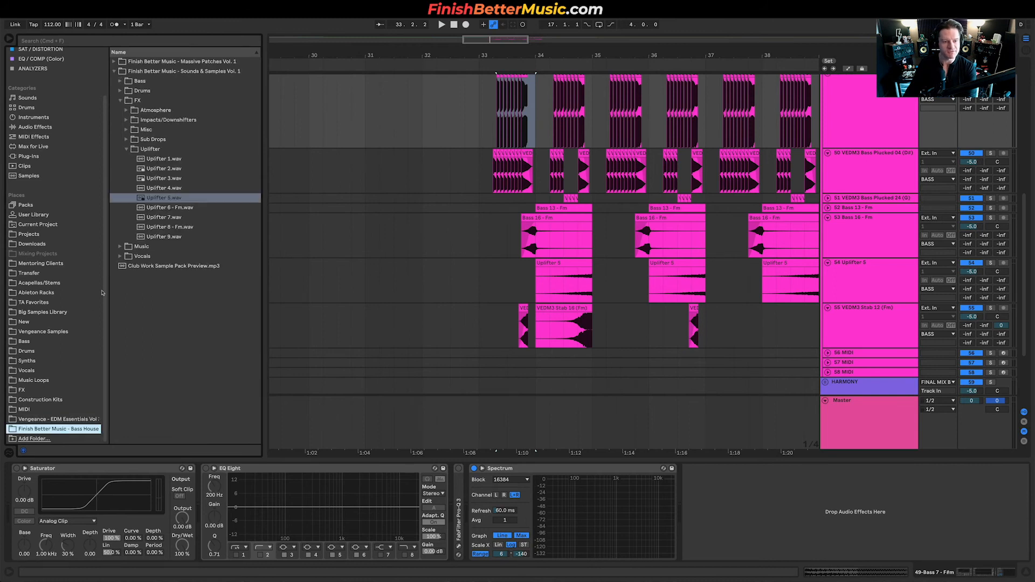
left_click(144, 256)
left_click(183, 130)
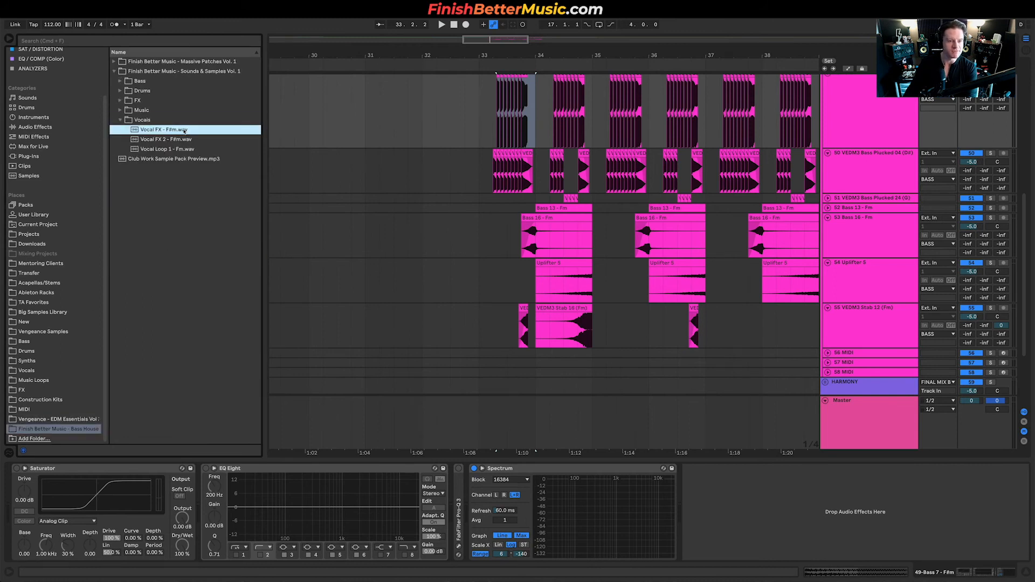
Insert an audio track below track 55, place Vocal FX - F#m on it at 33.1.1, and open the clip's sample settings.
scroll(665, 281, "down", 3)
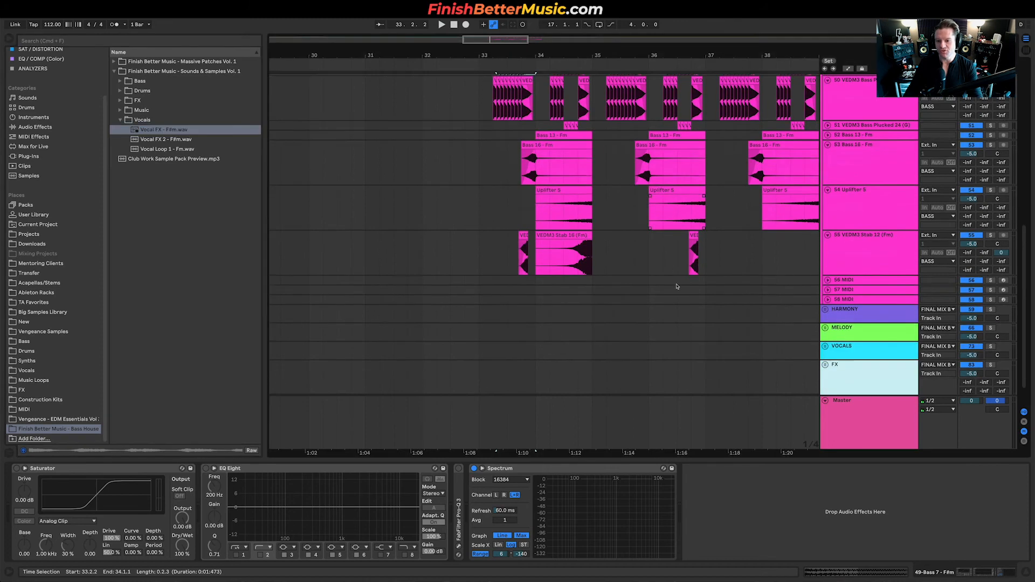
left_click(862, 250)
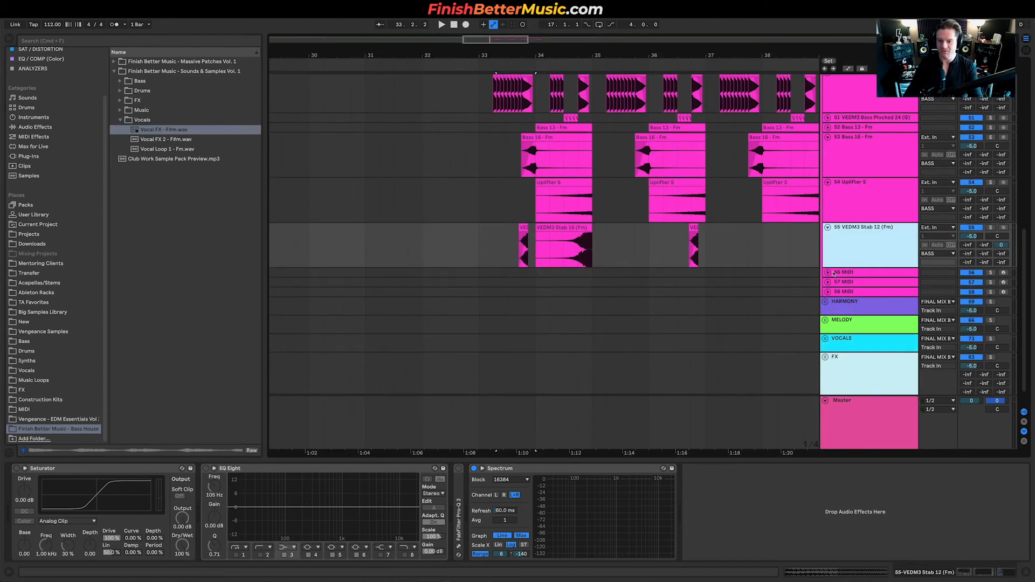
key("super+t")
left_click(827, 273)
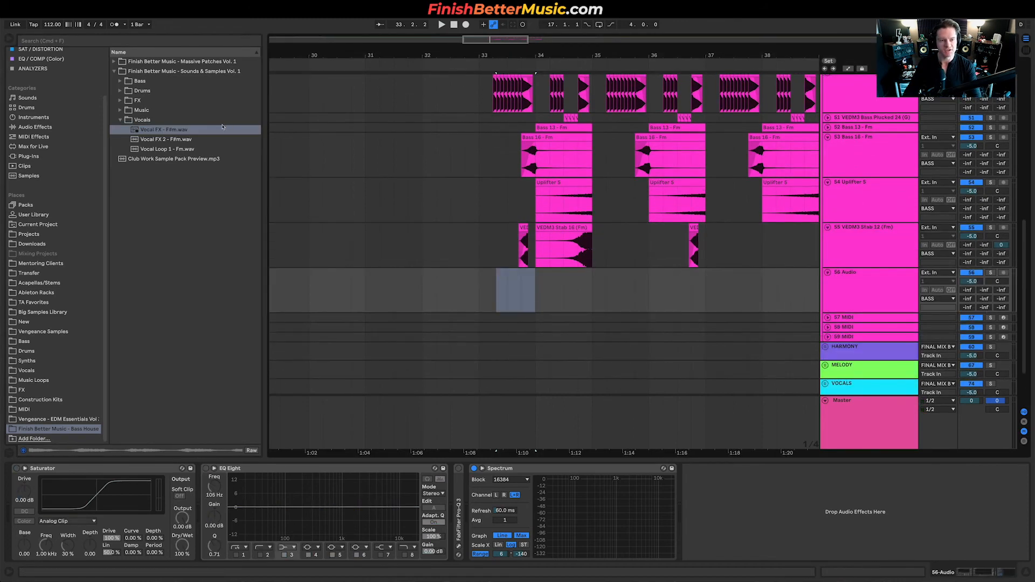
left_click_drag(213, 130, 479, 282)
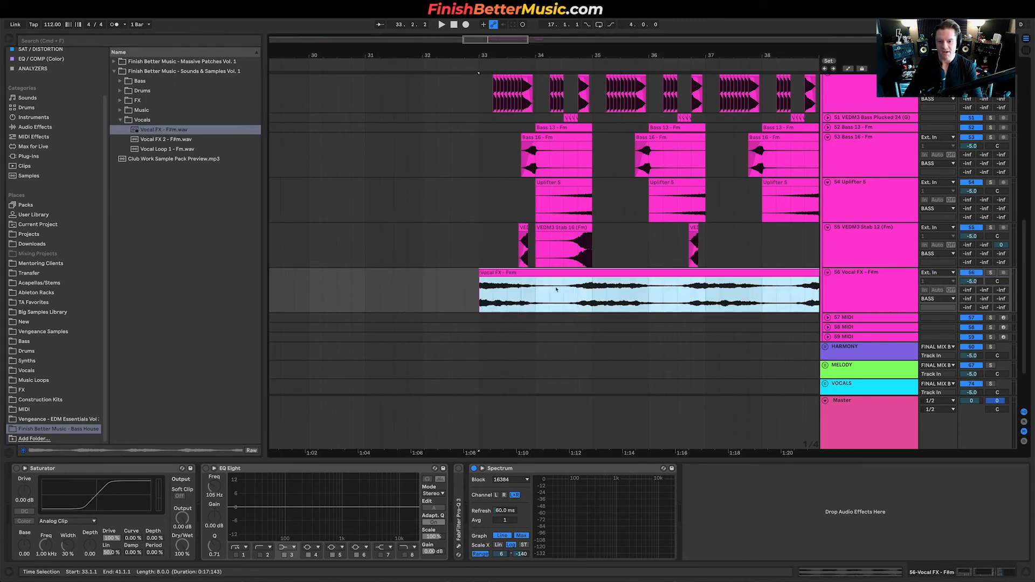
double_click(582, 286)
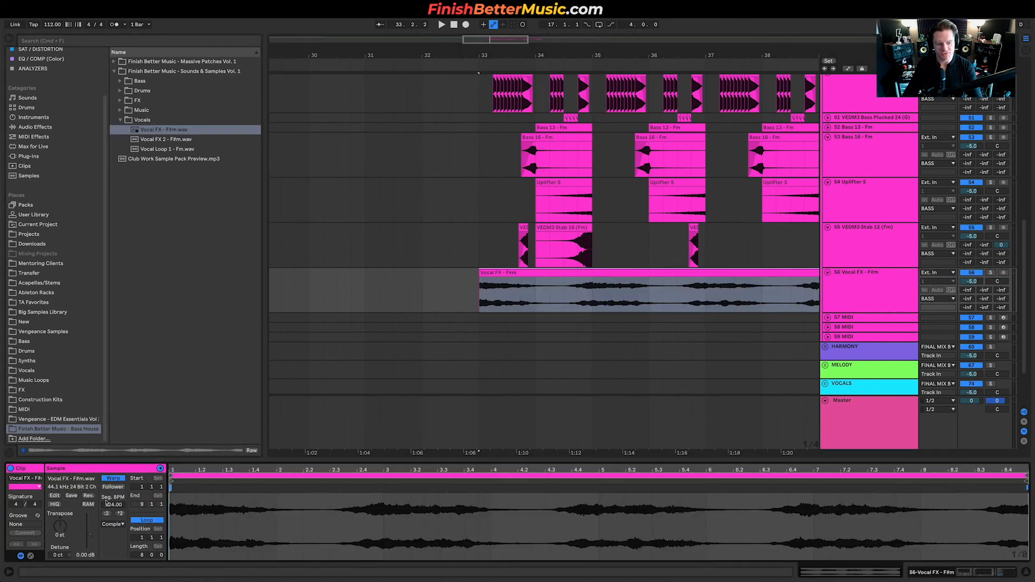
Move the Vocal FX - F#m clip to bar 37 and listen to the drop from 35.1.1.
scroll(791, 254, "down", 3)
left_click_drag(757, 275, 642, 277)
left_click_drag(714, 273, 847, 273)
left_click(610, 290)
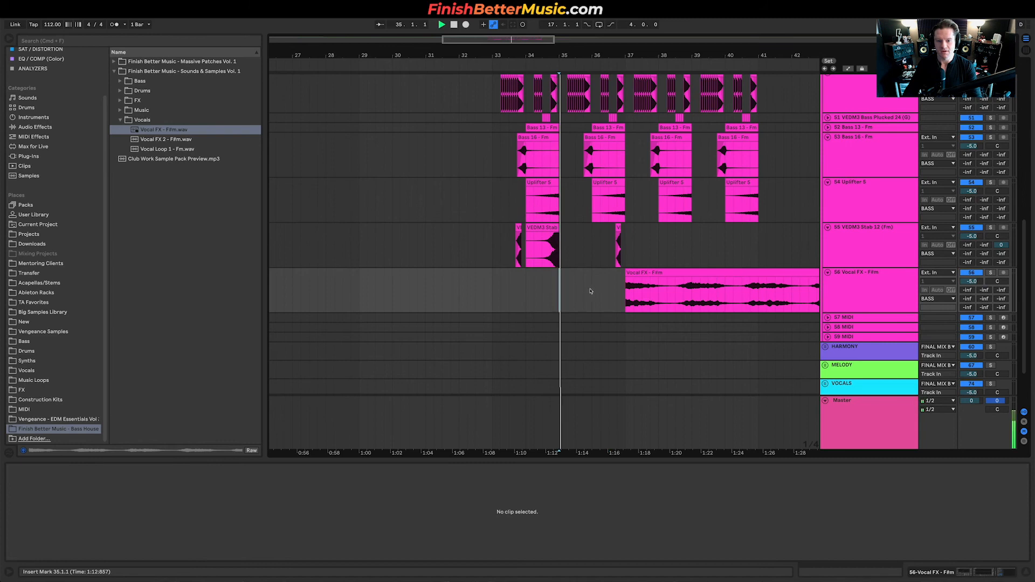
scroll(673, 292, "up", 2)
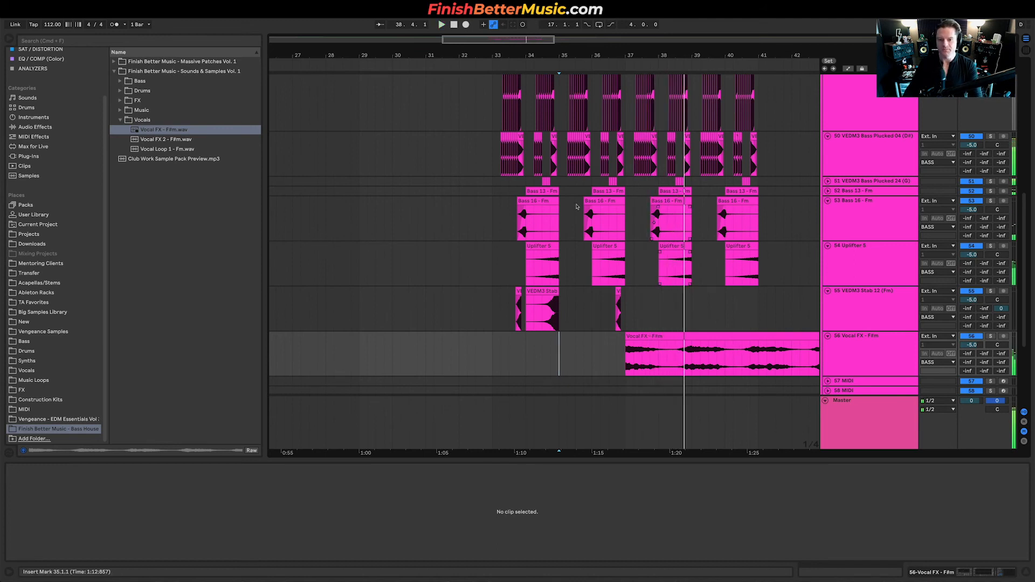
Delete the Bass 16 - Fm clips at 33.4.1 and 37.4.1 on track 53 and listen to the drop without them.
left_click(527, 206)
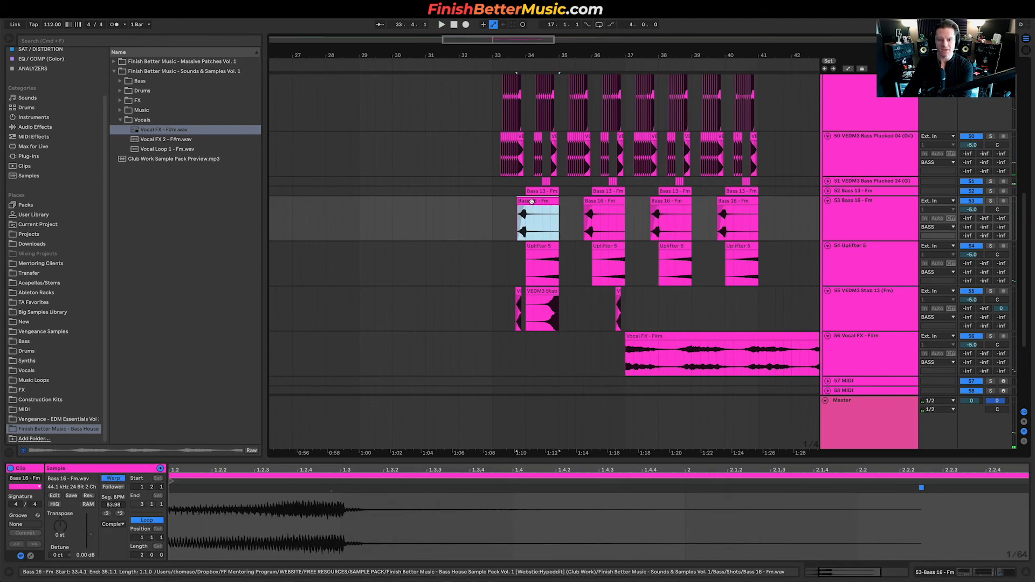
key("Delete")
left_click(680, 203)
key("Delete")
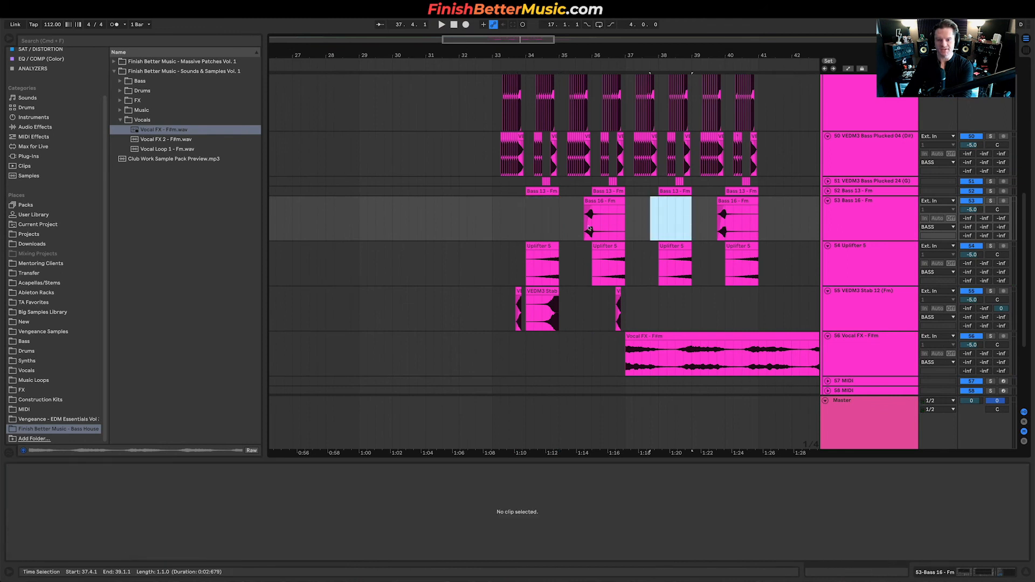
left_click(511, 323)
key("space")
left_click(593, 307)
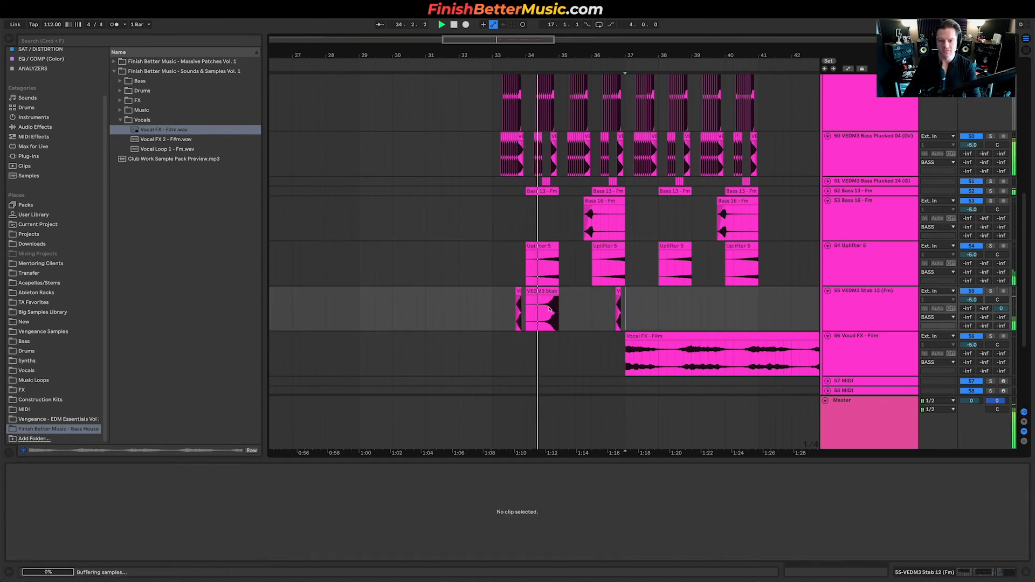
Duplicate bars 33 to 37 of the stab clips on track 55 to bar 37, and set the Vocal FX track's volume to -7.2 dB.
left_click_drag(593, 308, 504, 312)
key("super+d")
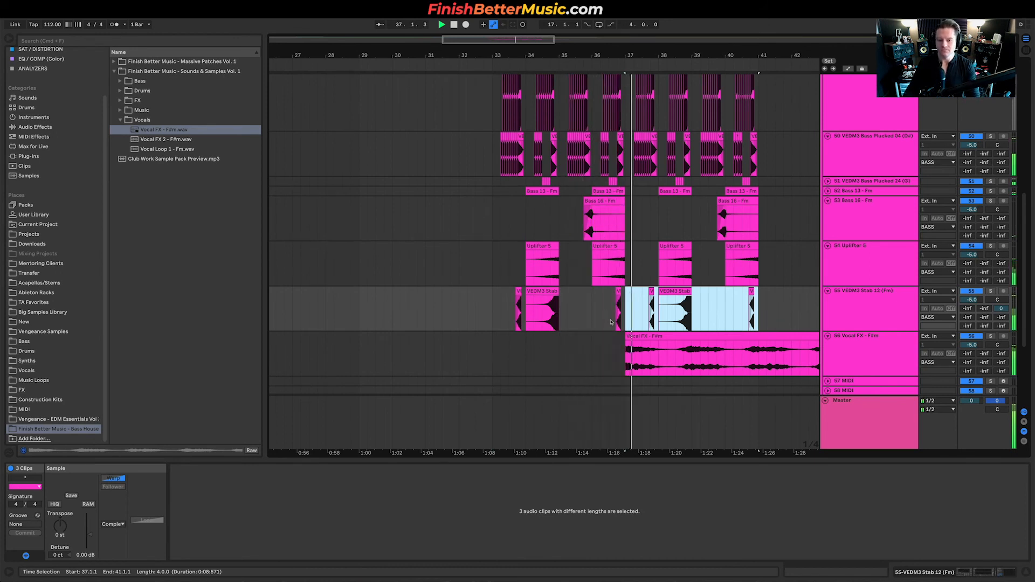
scroll(717, 319, "right", 4)
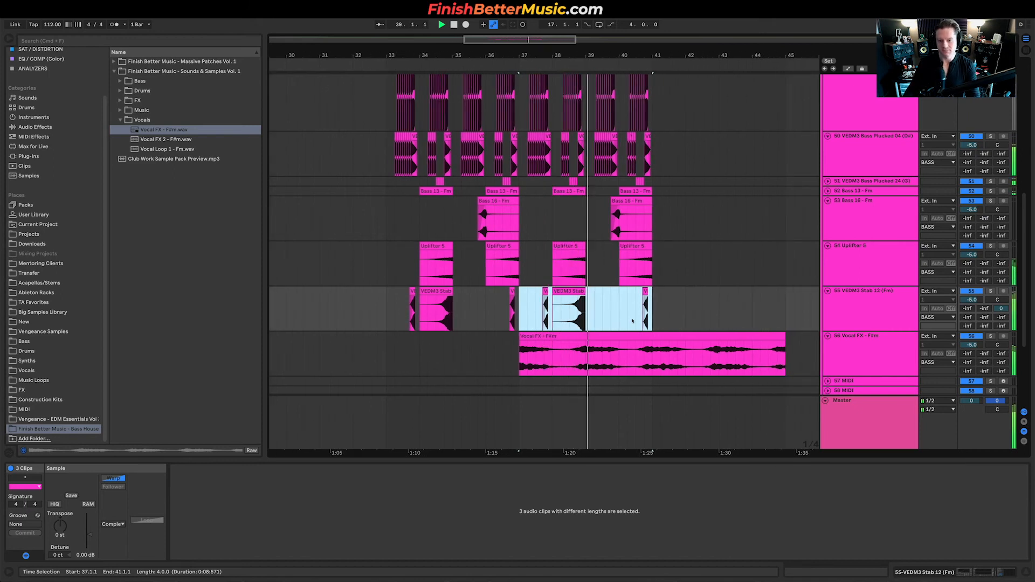
left_click_drag(971, 345, 971, 357)
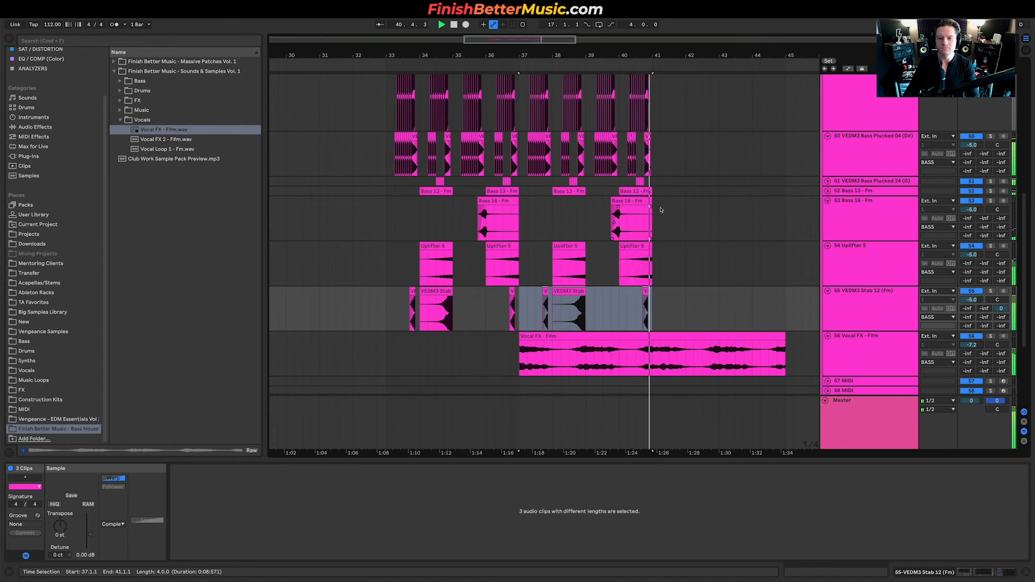
Transpose both Bass 16 - Fm clips on track 53 by -1 st and listen from the start of the first clip.
left_click_drag(668, 213, 437, 216)
key("space")
key("shift+Tab")
key("shift+Tab")
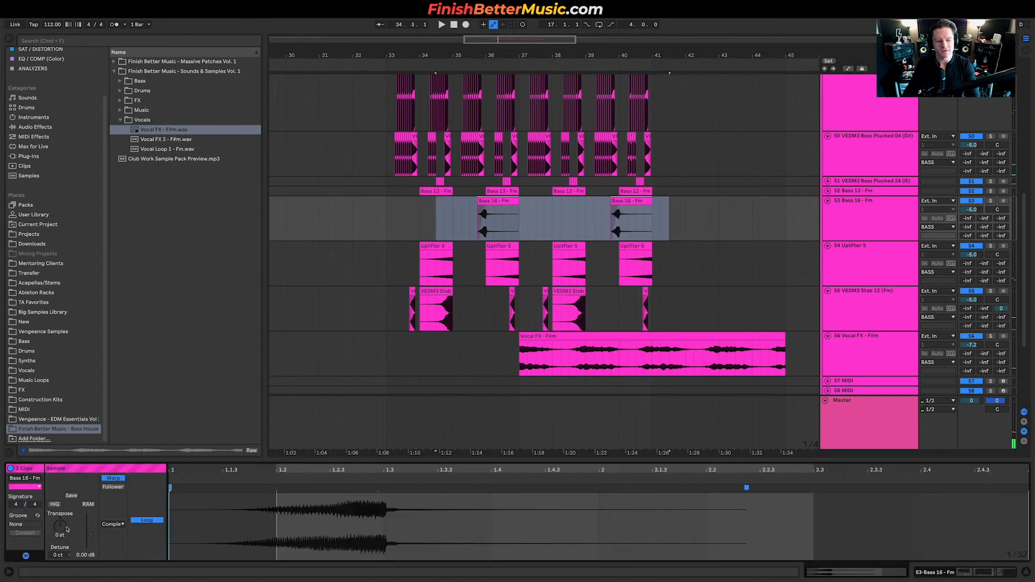
left_click(480, 218)
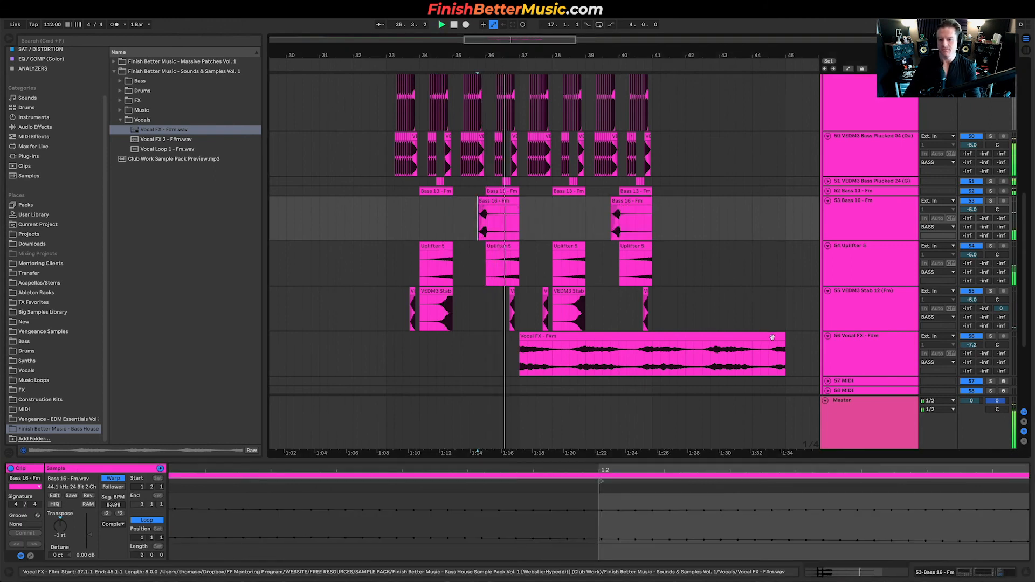
Shorten the Vocal FX - F#m clip to end at 42.1.1 and set its track volume to -9.5 dB.
left_click_drag(785, 337, 686, 337)
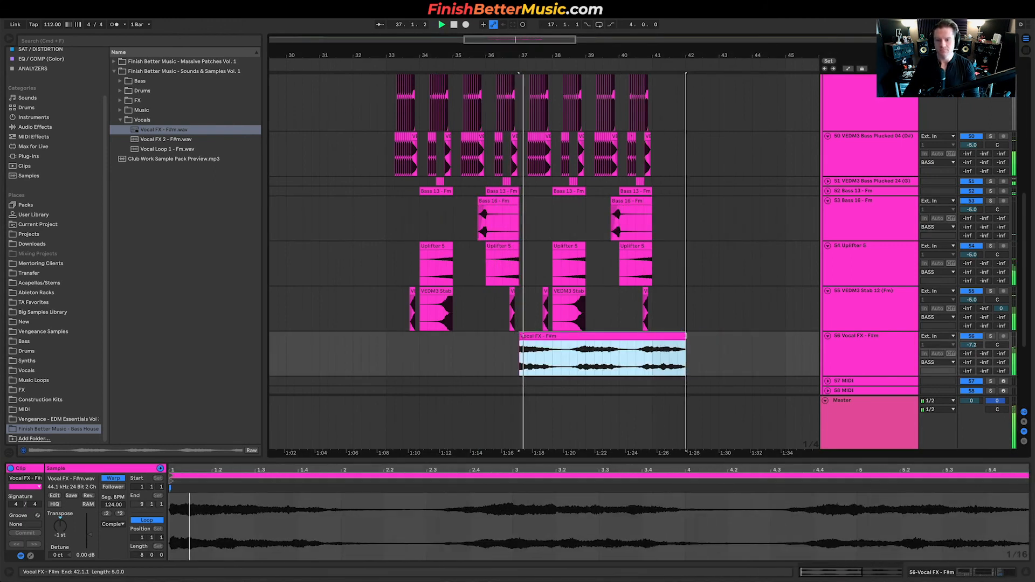
left_click_drag(972, 344, 971, 357)
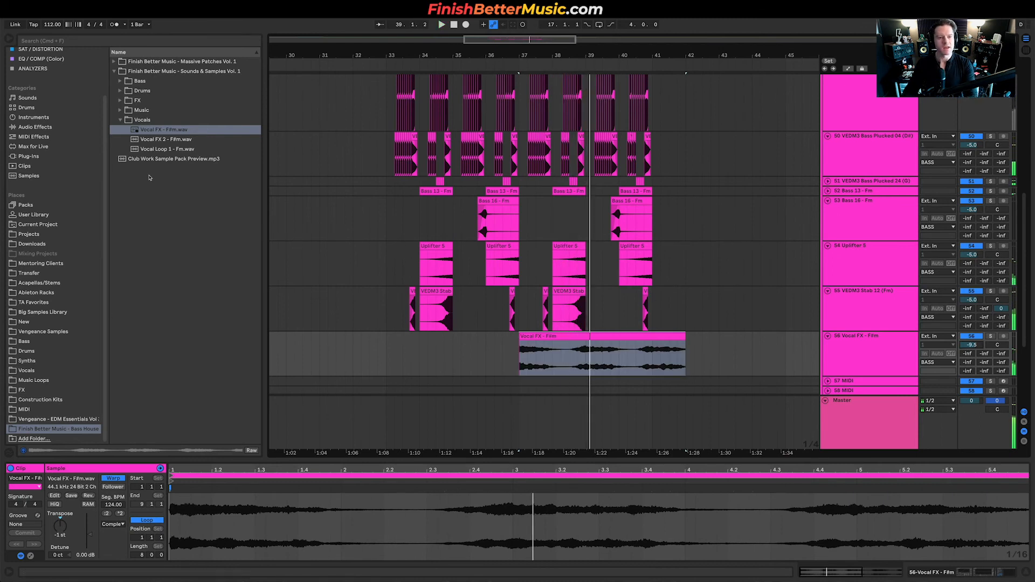
Look through the Music and FX folders of the Bass House samples, then open VEDM3 Synth Plucks in the Vengeance EDM Essentials library.
left_click(154, 111)
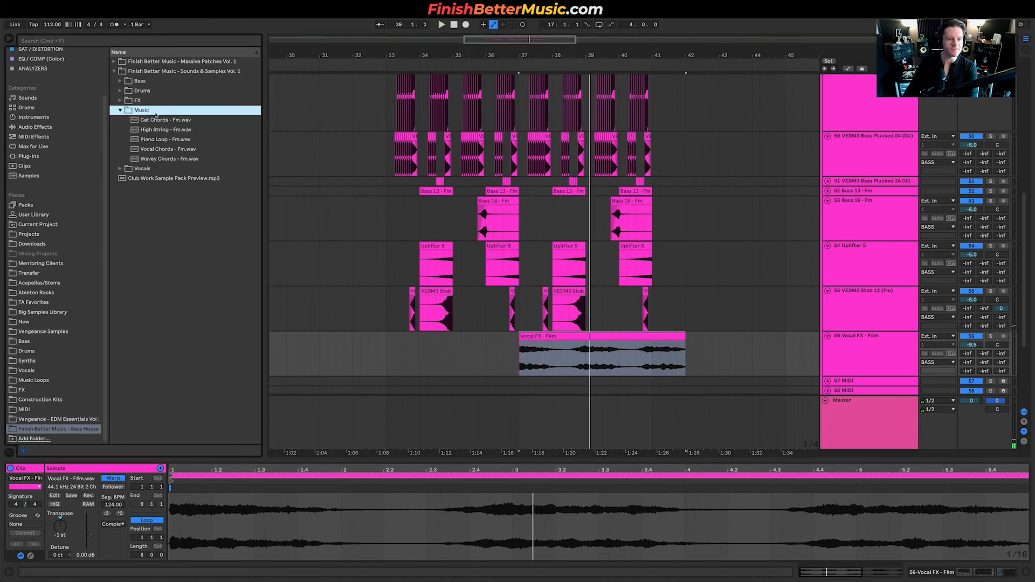
left_click(149, 100)
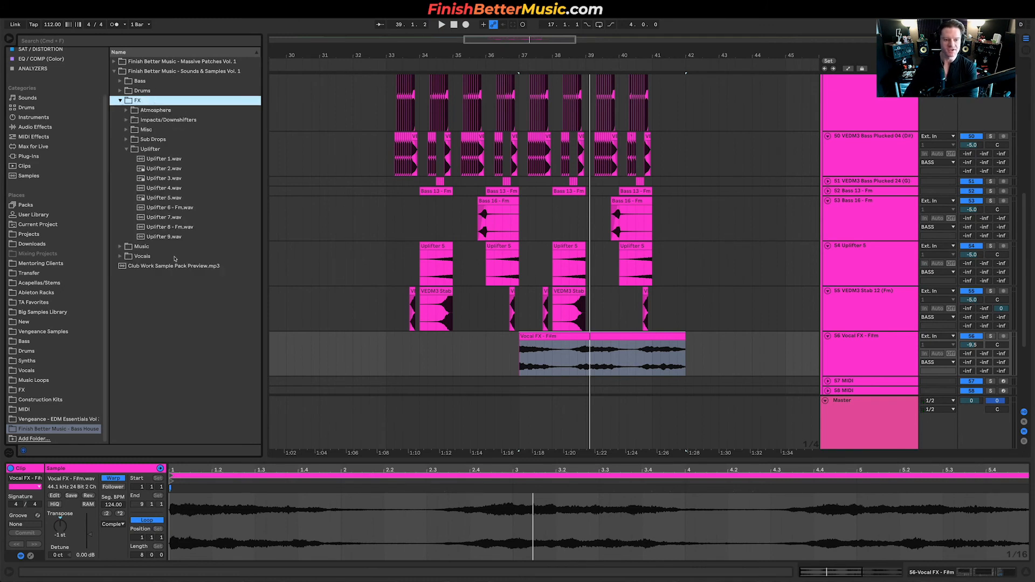
left_click(59, 420)
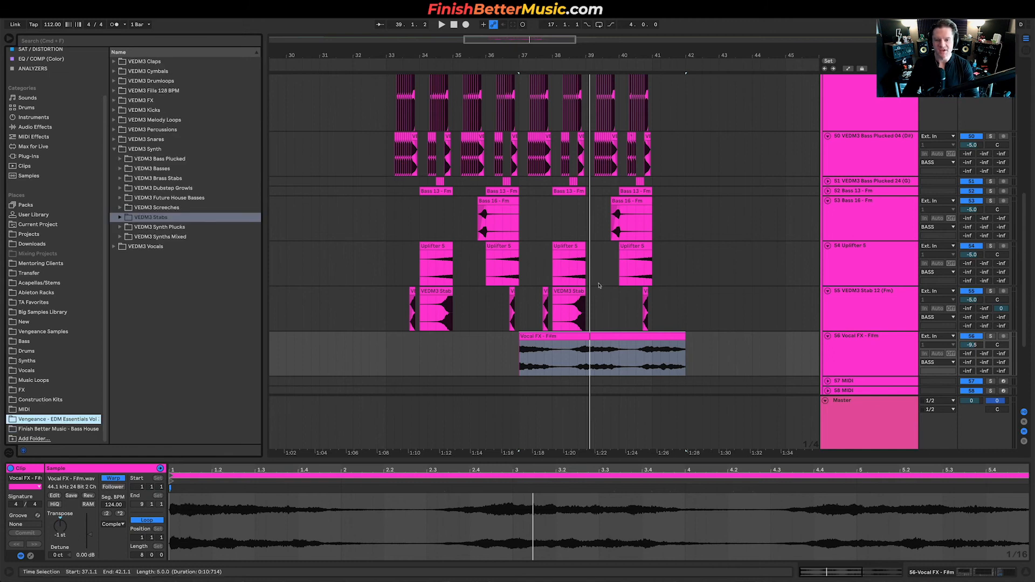
left_click(180, 227)
Audition the VEDM3 Synth Pluck samples one after another to find a pluck that suits the drop.
left_click(192, 324)
left_click(205, 275)
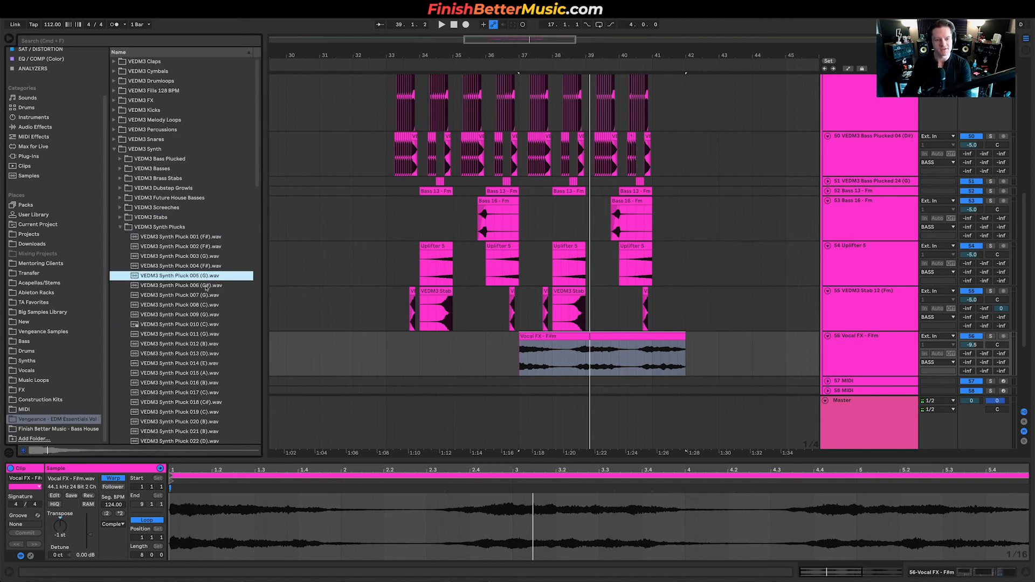
left_click(212, 266)
left_click(202, 363)
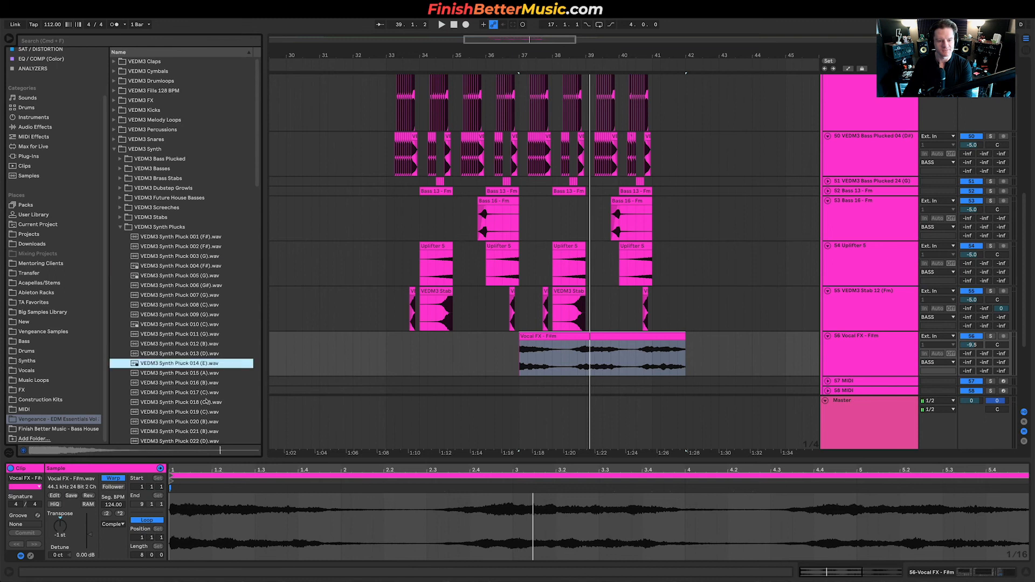
key("Down")
key("Down")
key("Down")
key("Down")
key("Down")
key("Down")
key("Down")
key("Down")
key("Down")
key("Down")
key("Down")
key("Down")
key("Down")
key("Down")
key("Down")
key("Down")
key("Down")
key("Down")
left_click(204, 393)
left_click(215, 371)
key("Down")
key("Down")
key("Down")
key("Down")
key("Down")
key("Down")
key("Down")
key("Down")
key("Down")
key("Down")
key("Down")
key("Down")
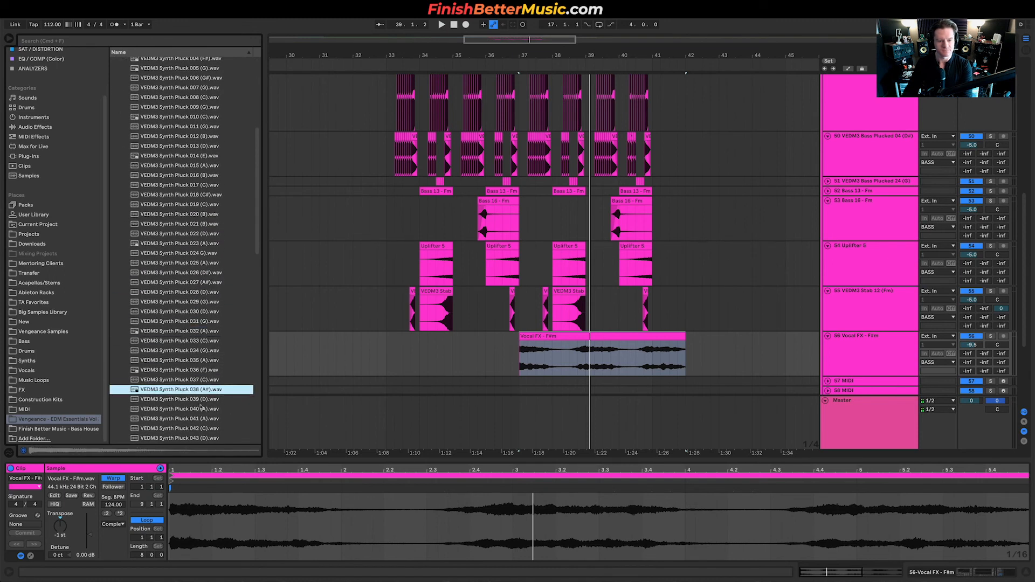
key("Down")
key("Down")
key("Down")
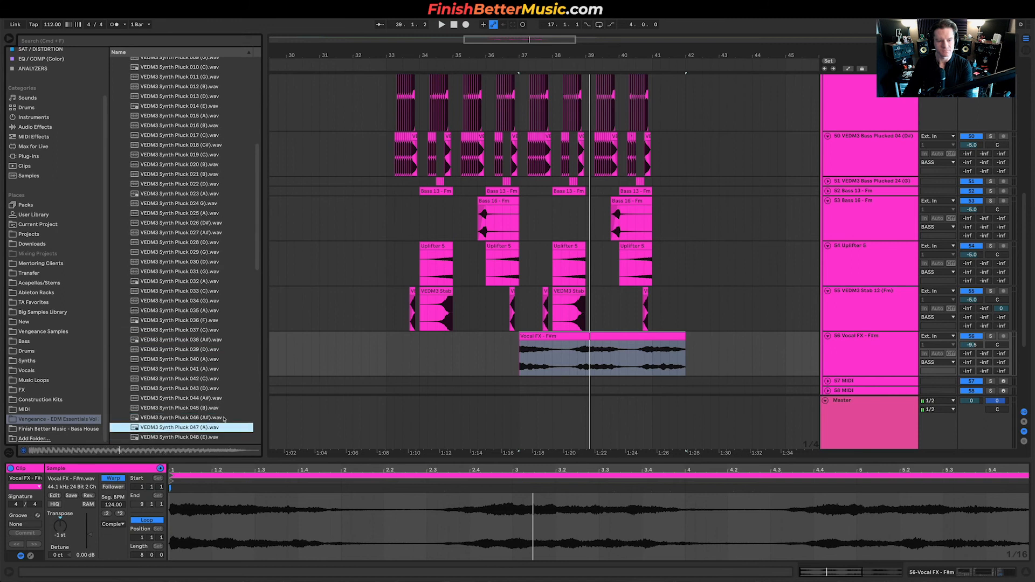
key("Down")
key("Down")
key("Down")
key("Up")
key("Down")
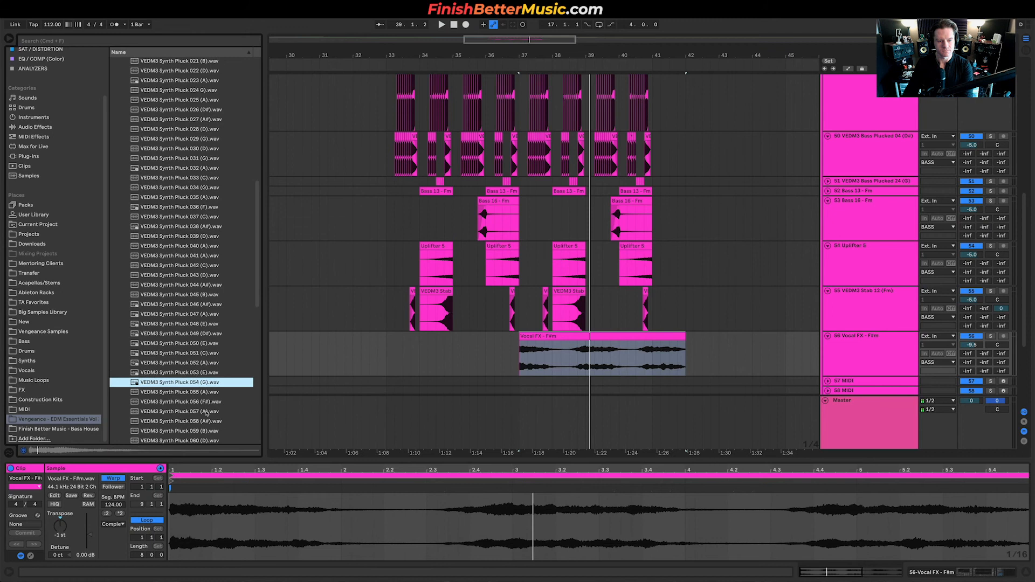
key("Down")
key("Down")
key("Down")
key("Down")
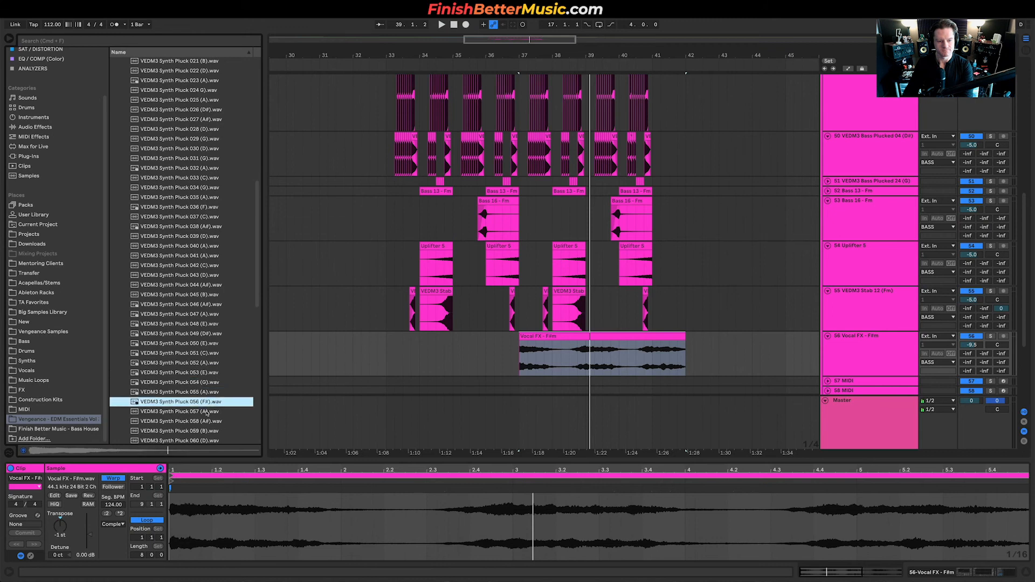
key("Down")
key("Down")
key("Down")
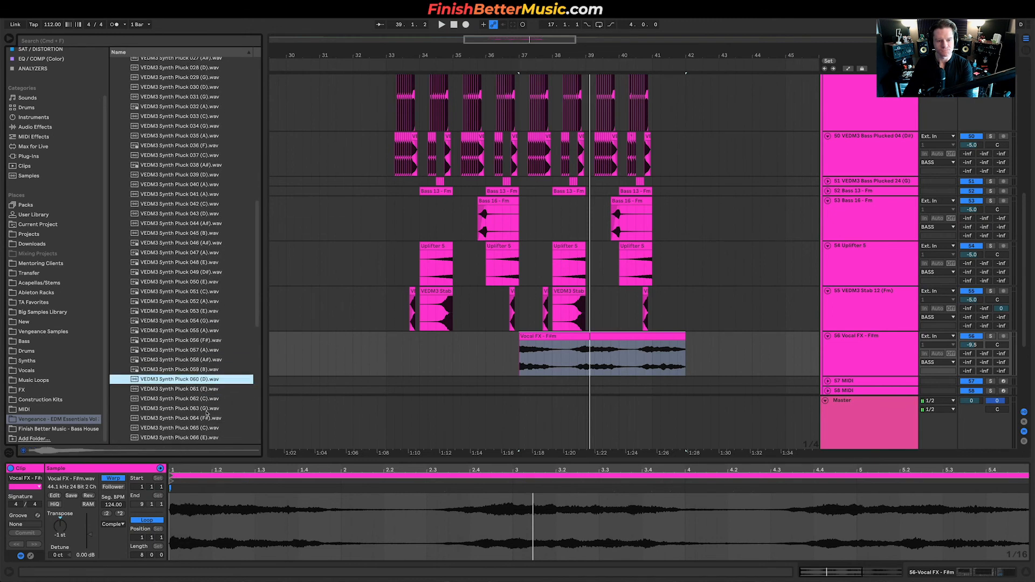
scroll(207, 413, "down", 5)
left_click(207, 410)
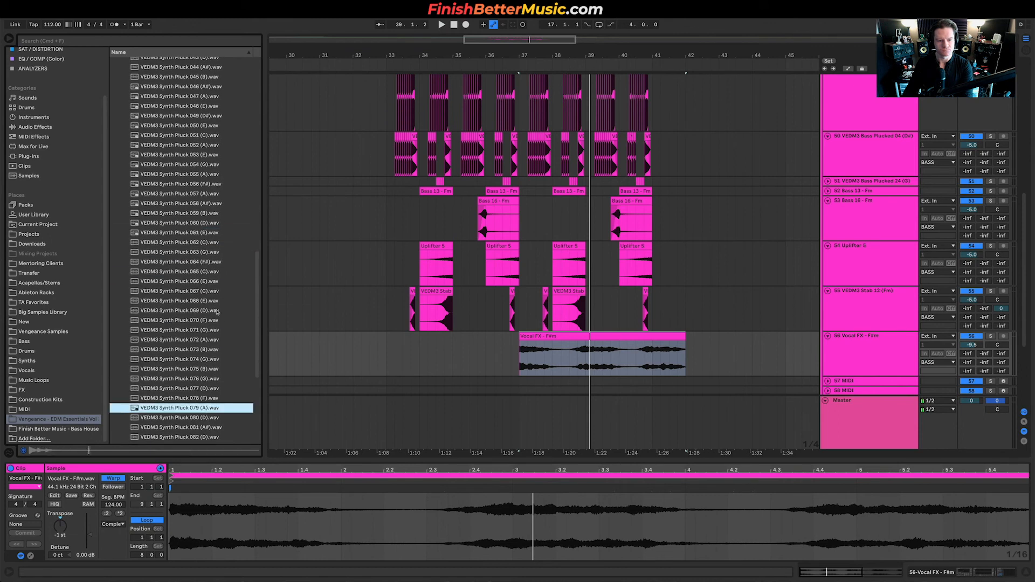
left_click(213, 320)
Place VEDM3 Synth Pluck 079 (A) on track 56 at 35.2.1 and listen from 35.1.1.
left_click(244, 409)
left_click_drag(244, 409, 464, 363)
left_click(455, 361)
scroll(449, 381, "up", 5)
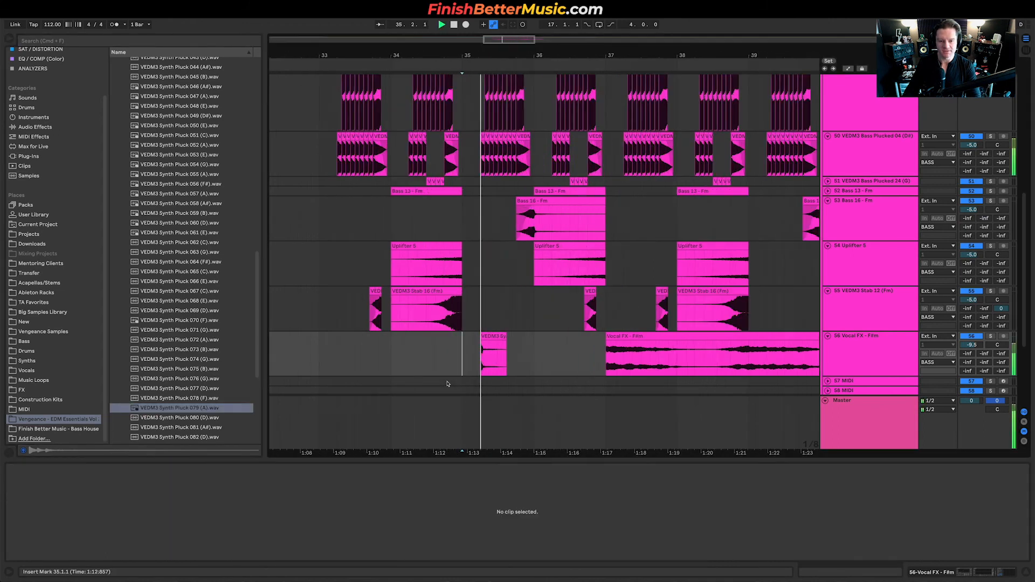
Insert an audio track below track 56, unfold it, move the Synth Pluck 079 clip onto it at 35.1.3, and listen.
scroll(485, 370, "down", 3)
left_click(912, 322)
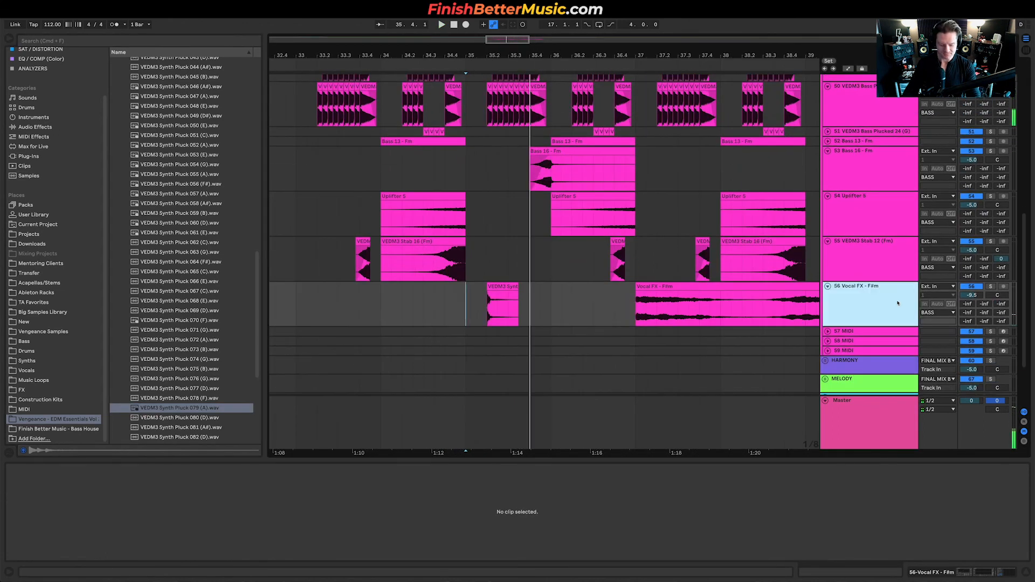
key("super+t")
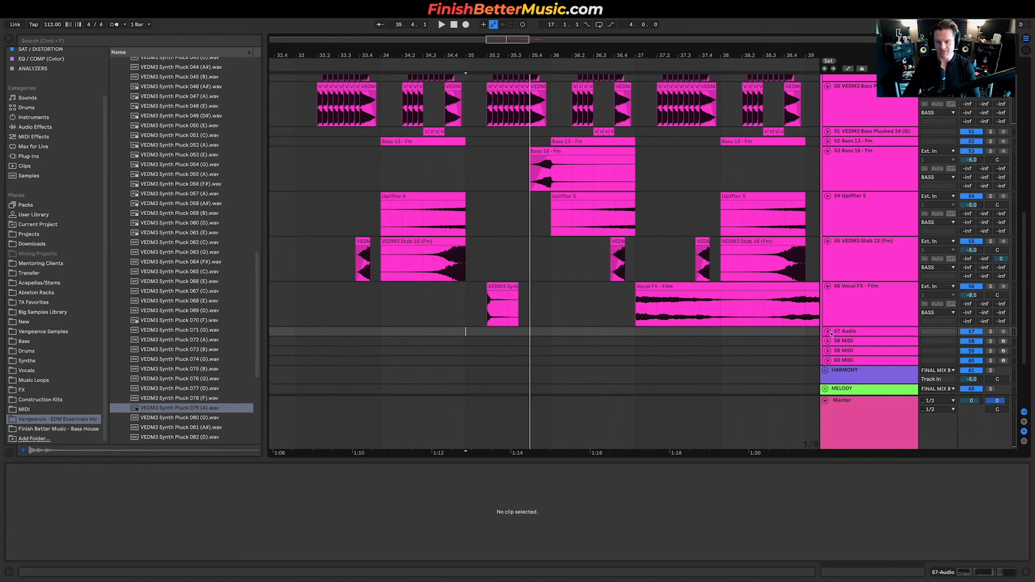
left_click(828, 332)
left_click_drag(497, 285, 491, 335)
key("space")
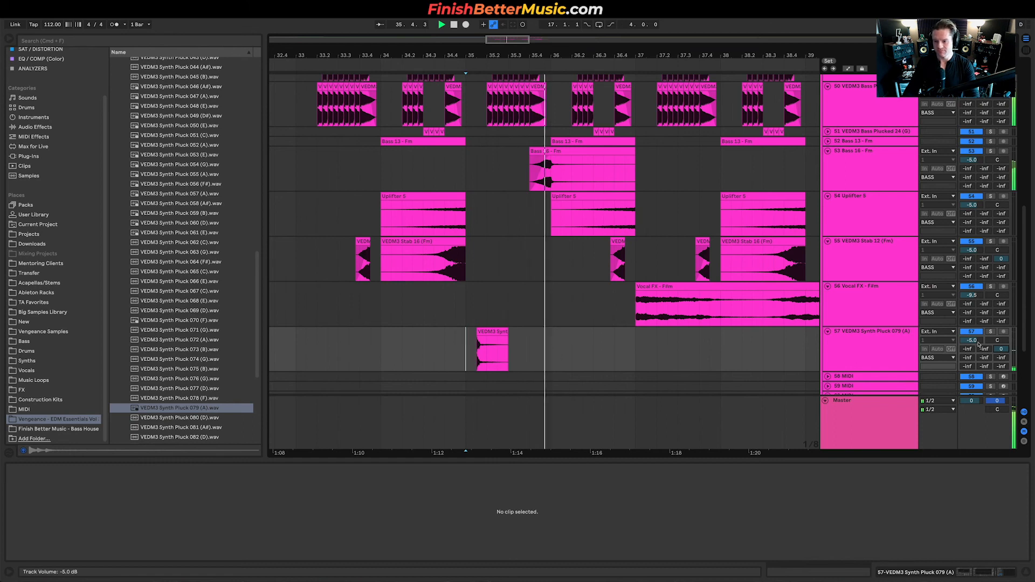
key("space")
Turn on warping for the Synth Pluck 079 clip, transpose it by -4 st, and listen.
left_click(500, 330)
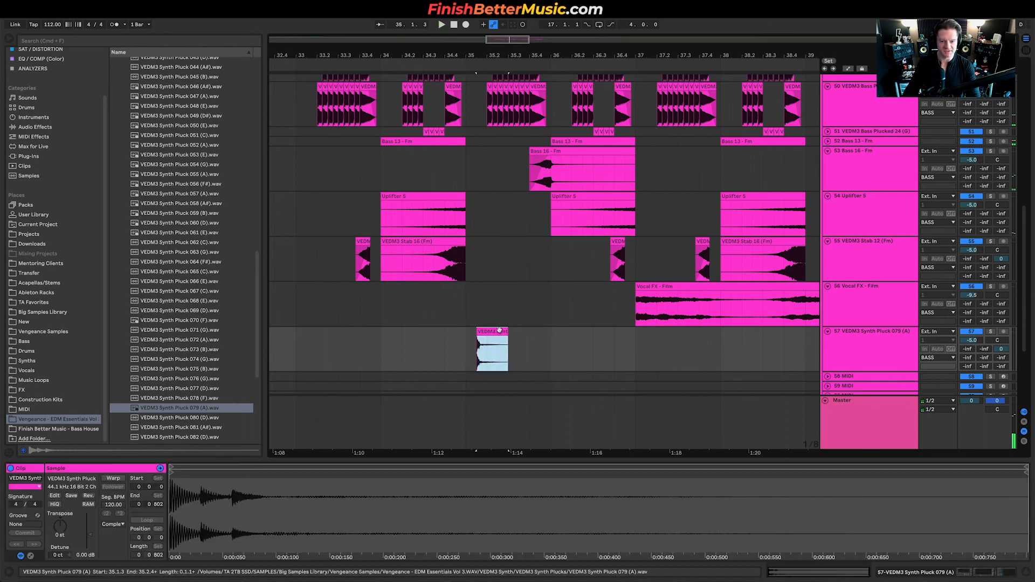
left_click(112, 479)
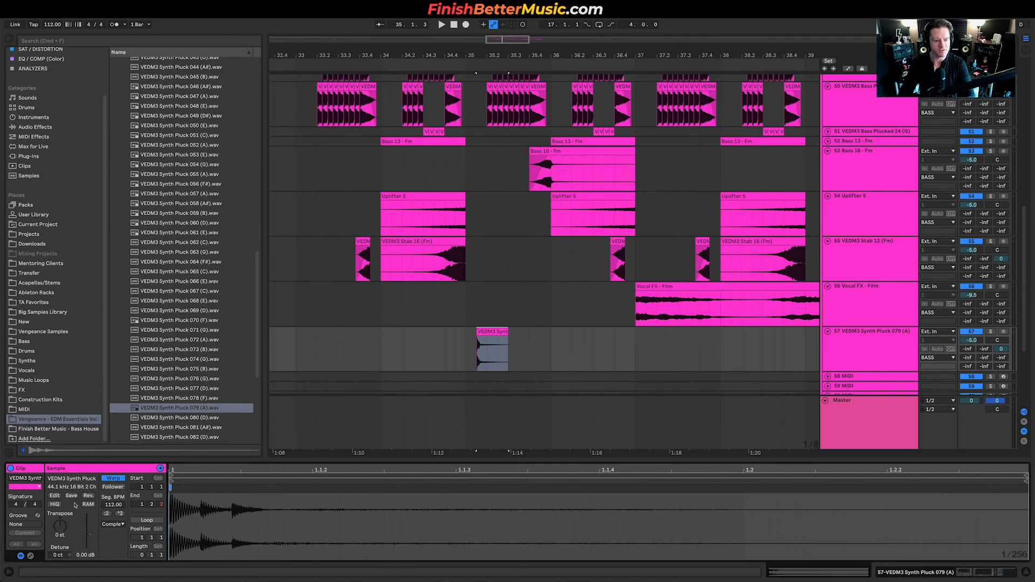
left_click_drag(61, 526, 61, 534)
key("space")
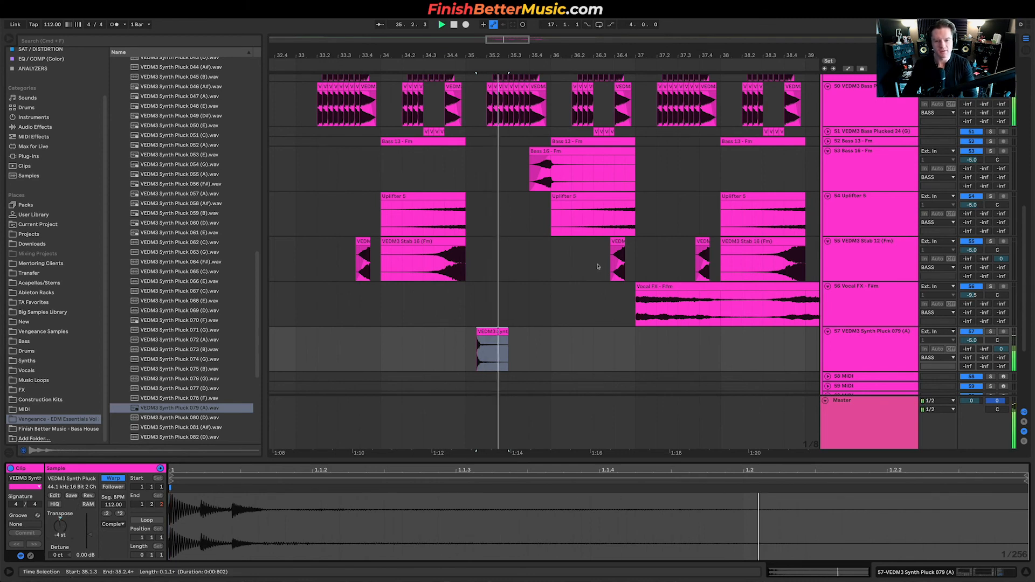
key("space")
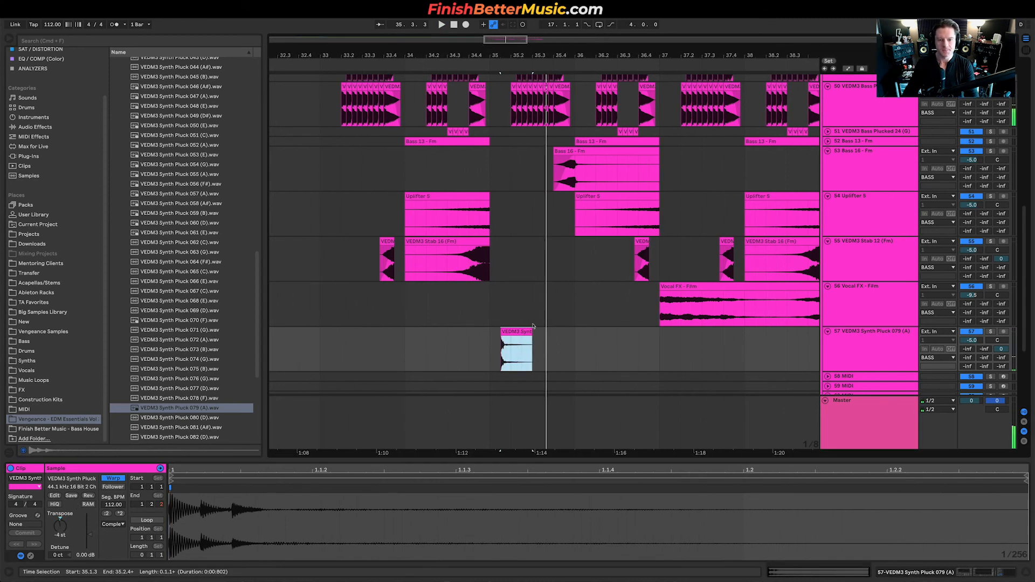
Listen from 34.3.1, then show track 57's devices and move the Synth Pluck 079 clip to 35.4.3.
left_click(455, 350)
left_click(447, 350)
key("space")
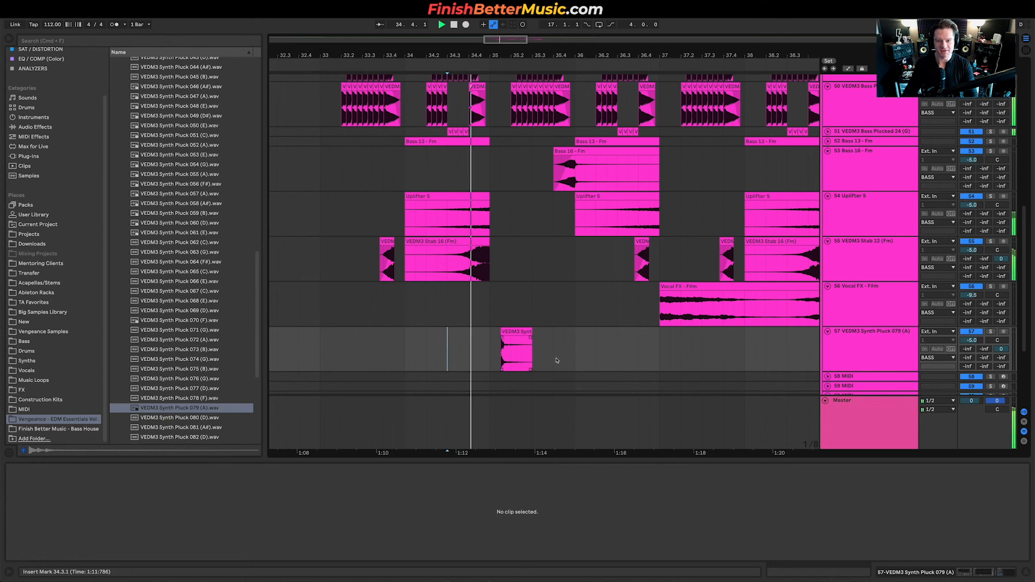
key("shift+Tab")
key("space")
left_click_drag(516, 341, 579, 341)
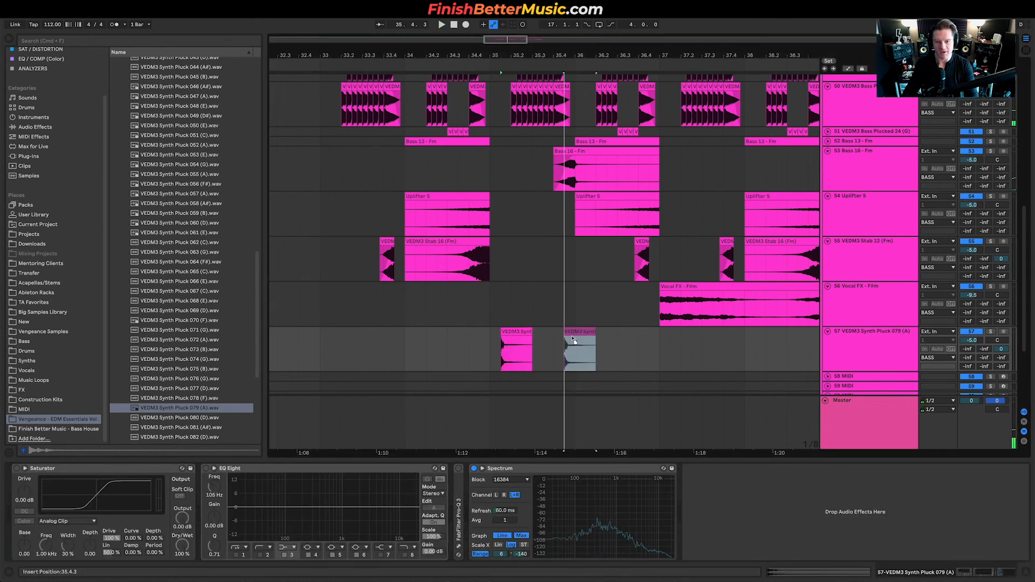
Turn on the Saturator on track 57 with a drive of 5.14 dB and listen to the drop from 35.2.3.
left_click(521, 350)
key("space")
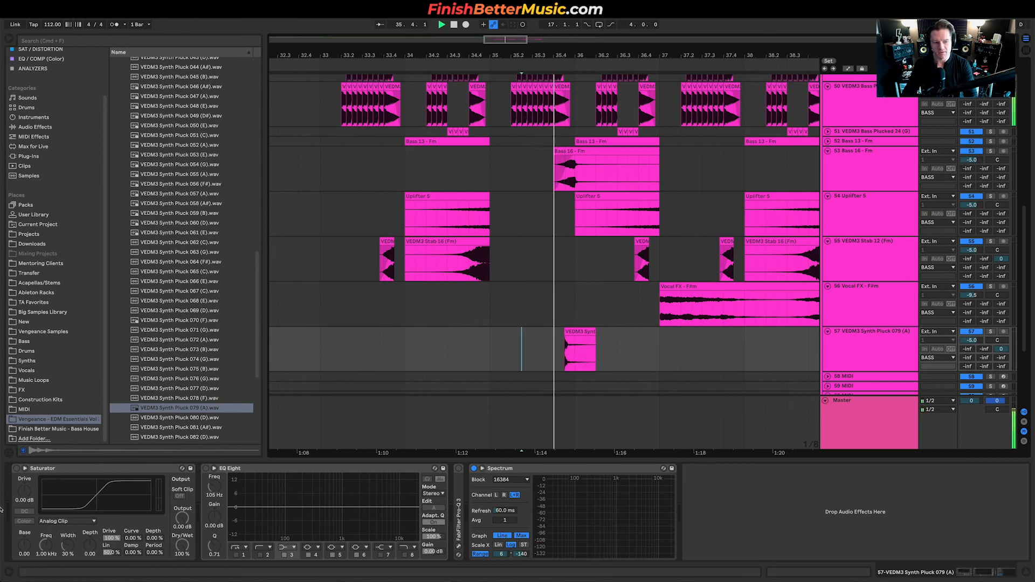
left_click(16, 469)
mouse_move(24, 490)
left_mouse_down()
mouse_move(24, 480)
mouse_move(25, 495)
left_mouse_up()
key("space")
key("space")
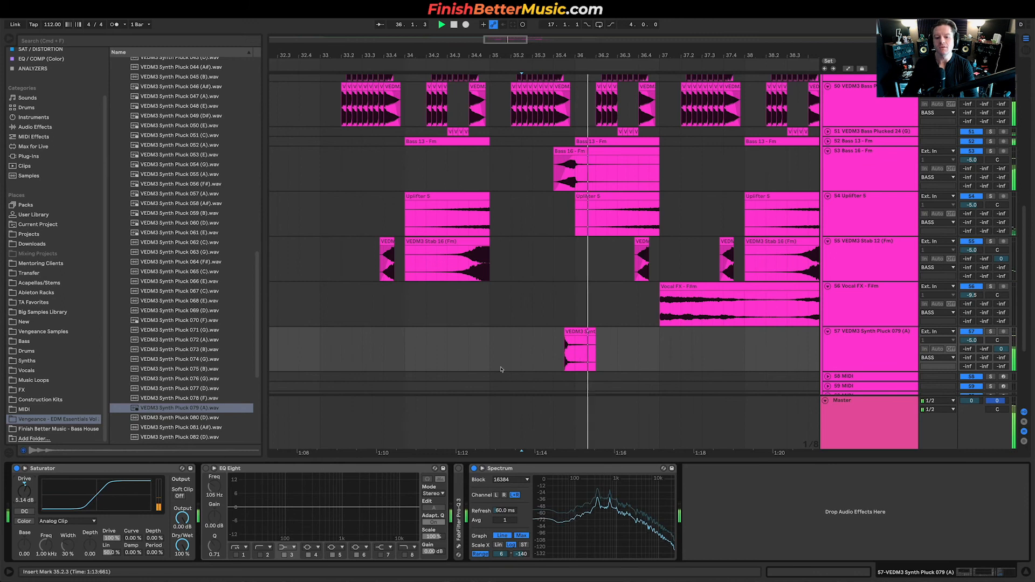
scroll(513, 374, "down", 2)
scroll(515, 372, "right", 2)
scroll(579, 233, "up", 3)
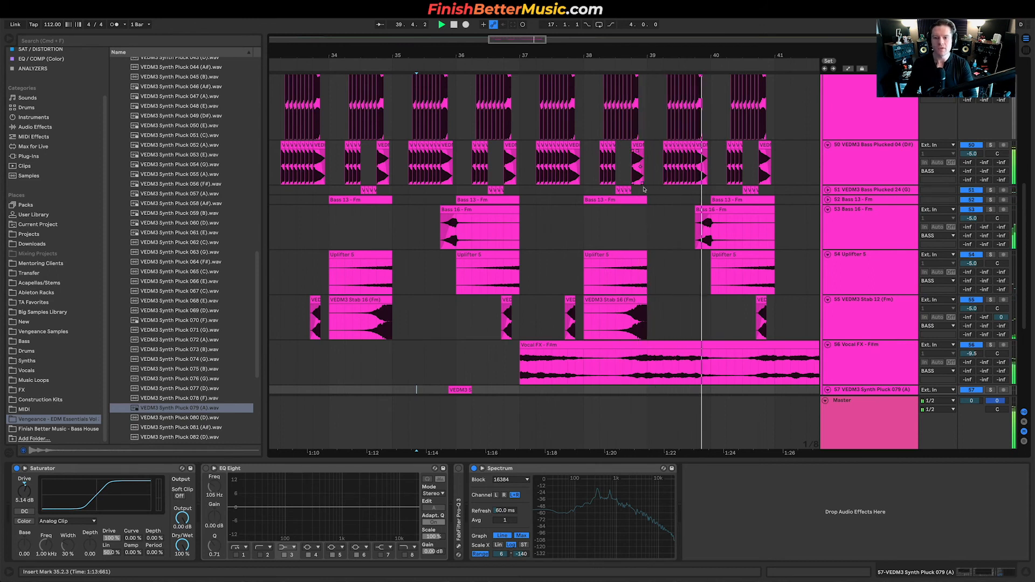
key("space")
Copy the short Bass Plucked 04 hits at 36.2.1 on track 50 to 36.4.1 and listen from 36.3.3.
left_click(671, 189)
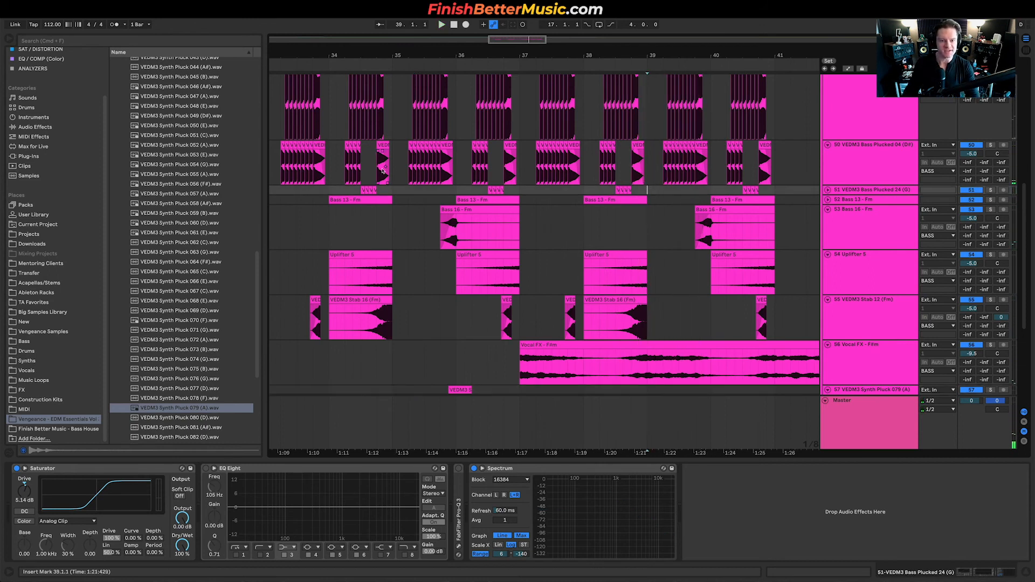
scroll(513, 178, "up", 5)
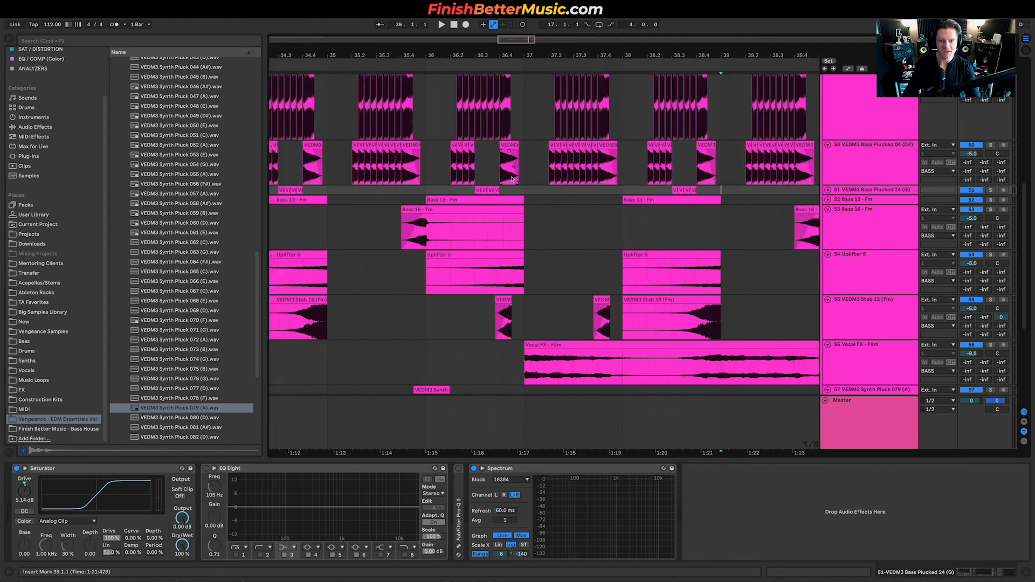
left_click(513, 178)
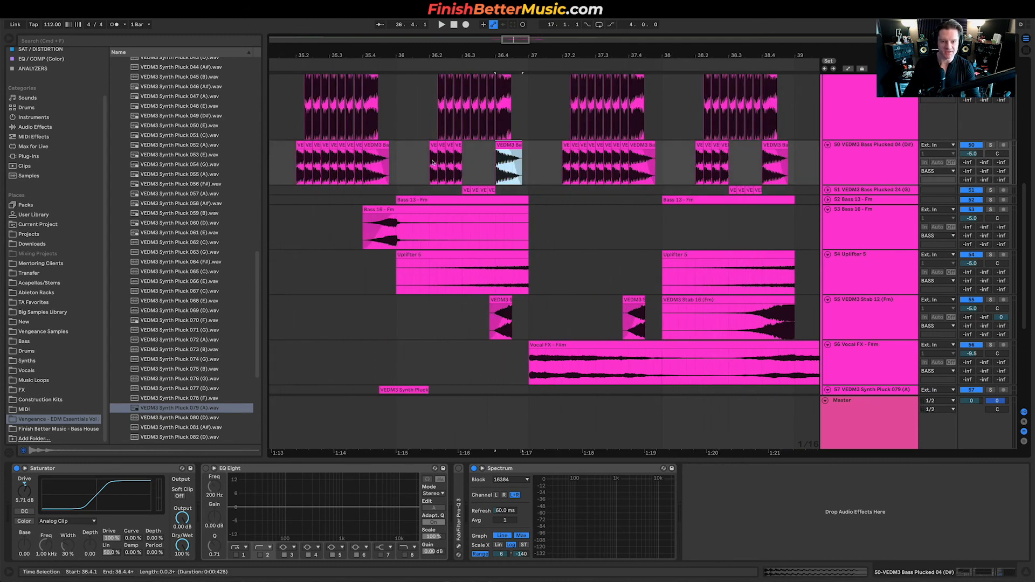
left_click(433, 162)
left_click_drag(448, 162, 507, 147)
left_click(477, 177)
key("space")
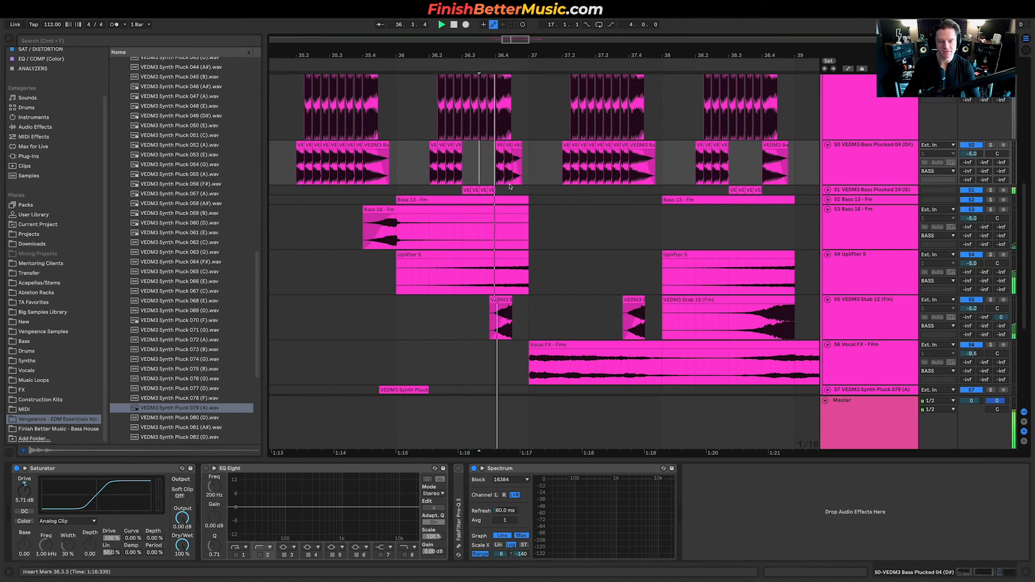
Listen from 36.1.1, then trim the last Bass Plucked 04 hit on track 50 before bar 37 to end at 36.4.4.
left_click(407, 192)
key("space")
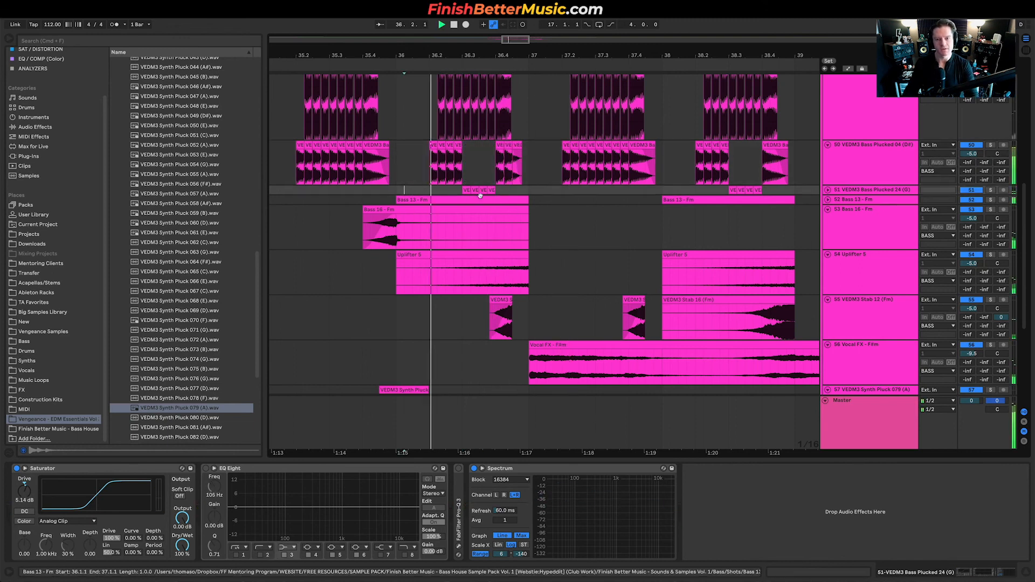
left_click_drag(521, 145, 519, 145)
key("space")
Duplicate the Bass Plucked 04 pattern in bars 33–36 of track 50 onto 37.1.1–41.1.1 and listen from 36.4.1.
scroll(462, 190, "down", 5)
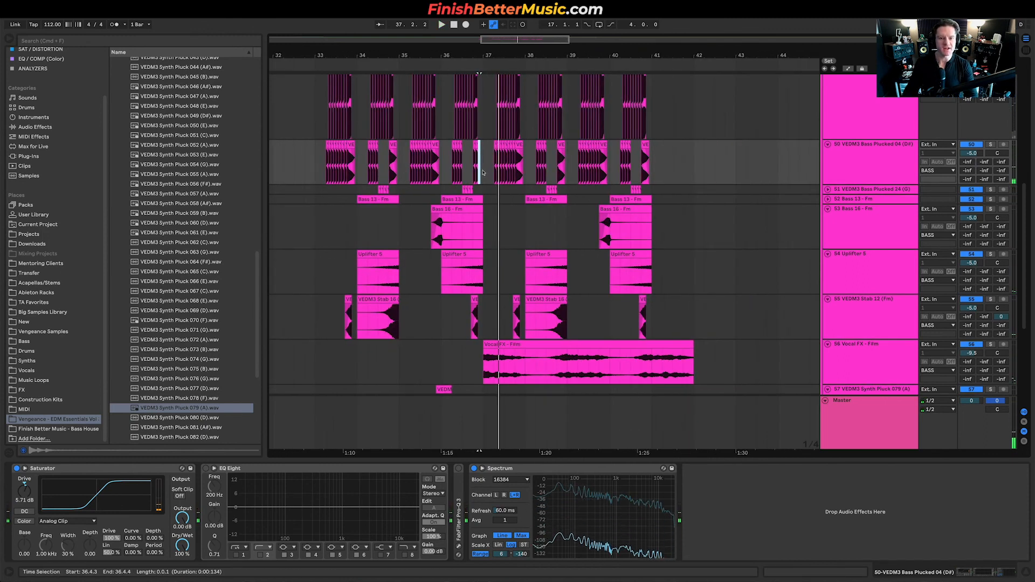
left_click_drag(484, 175, 319, 171)
key("super+d")
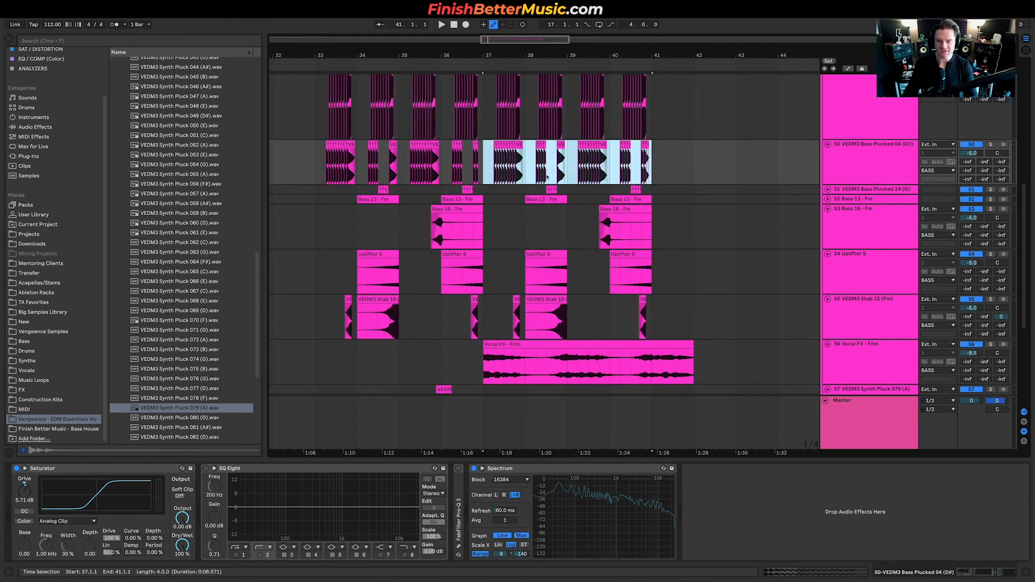
left_click(479, 171)
key("space")
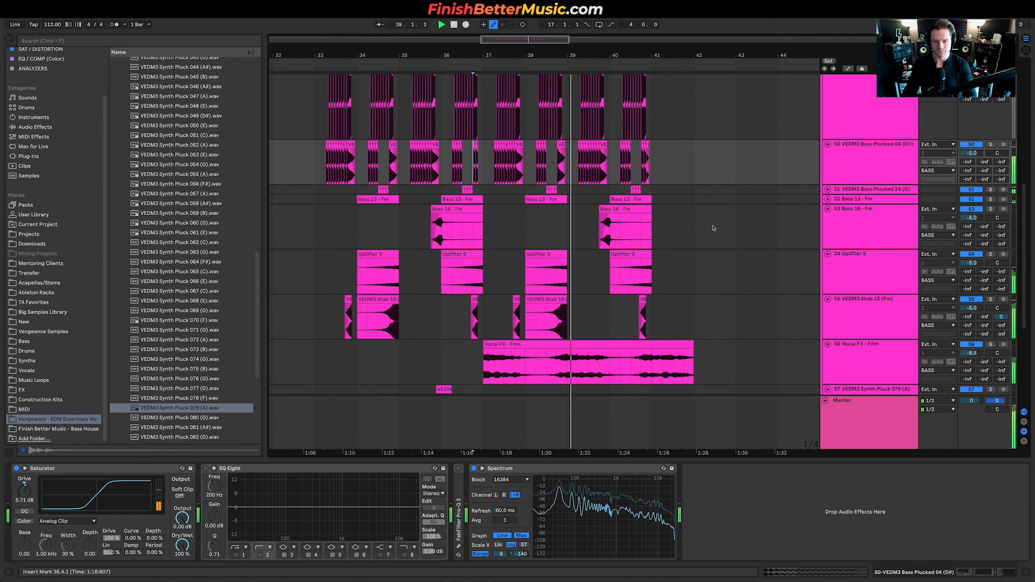
Lower the Vocal FX track 56 volume to -12.4 dB and trim its clip to end at 41.1.1.
left_click_drag(972, 353, 972, 361)
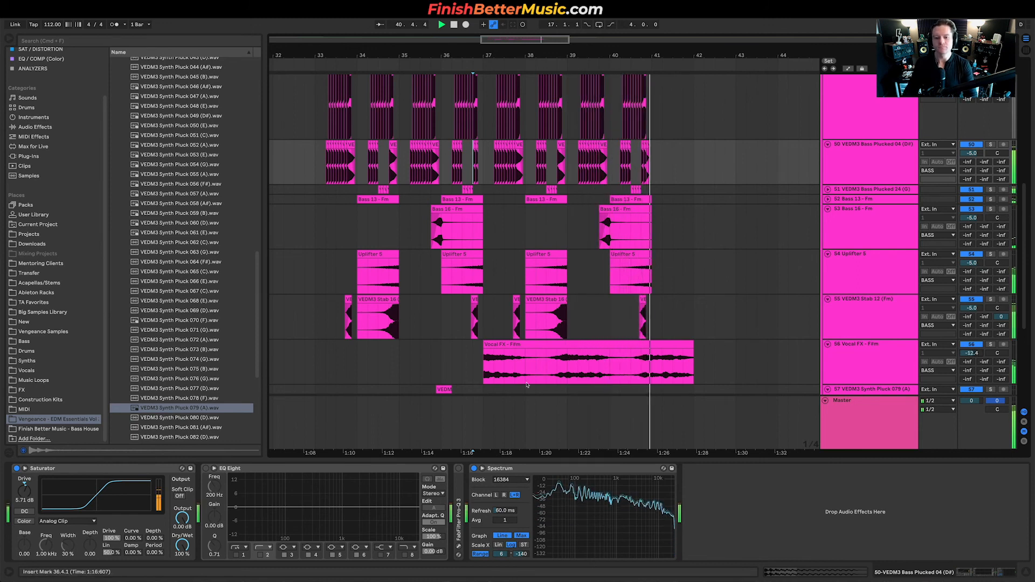
key("space")
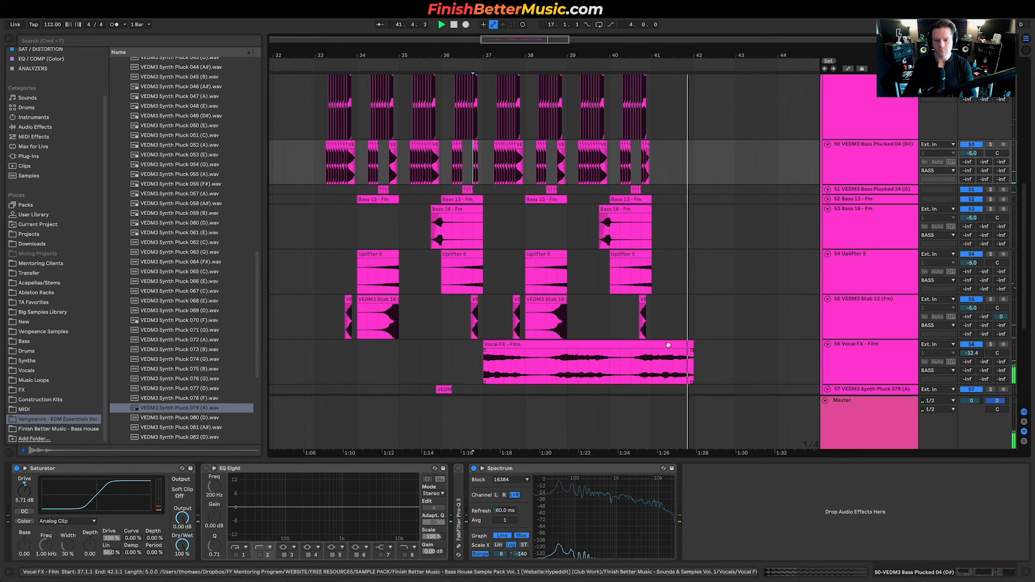
left_click_drag(691, 345, 652, 344)
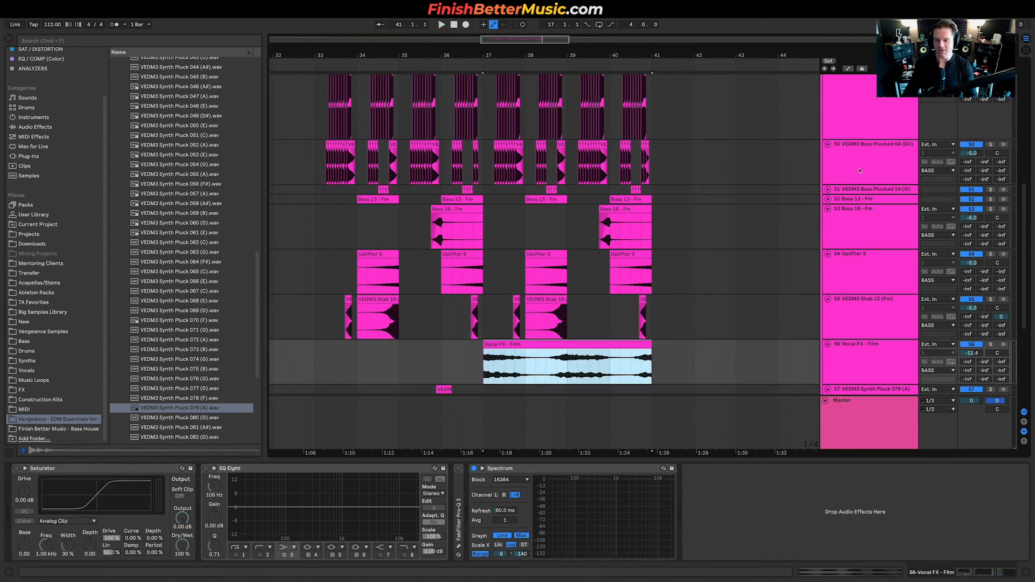
Fold all the individual tracks in the BASS group so the whole drop fits alongside the reference and drums.
left_click(828, 144, "alt")
scroll(433, 239, "up", 5)
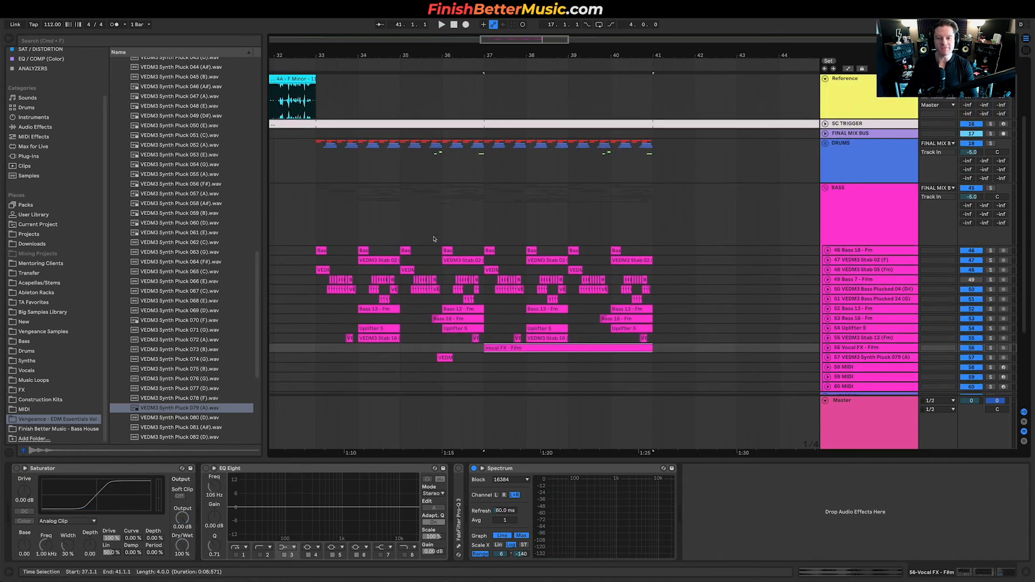
scroll(433, 238, "left", 6)
scroll(434, 238, "down", 3)
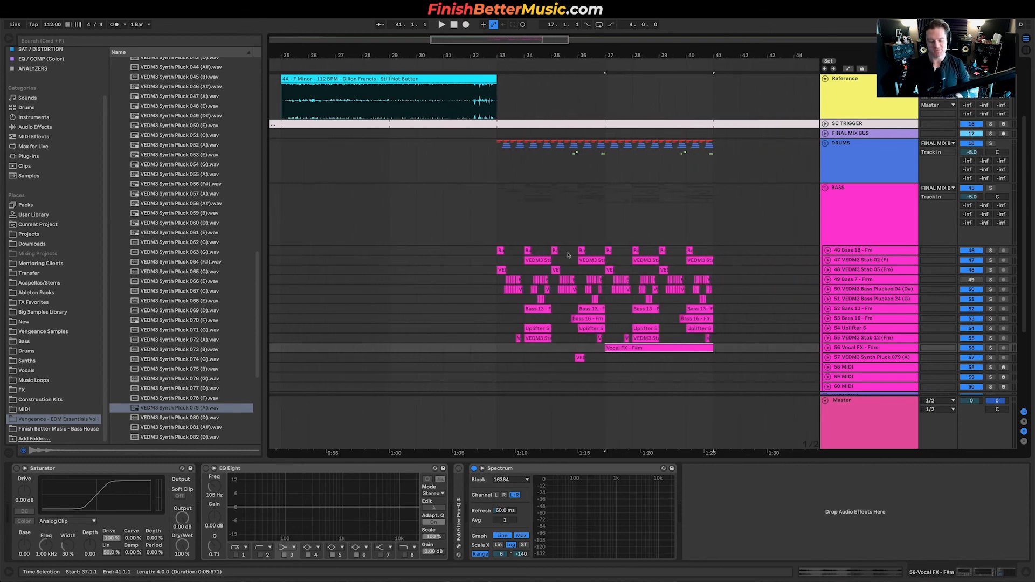
Switch to the web browser and look through the Finish Better Music home page's description of the mentoring program.
key("ctrl+Right")
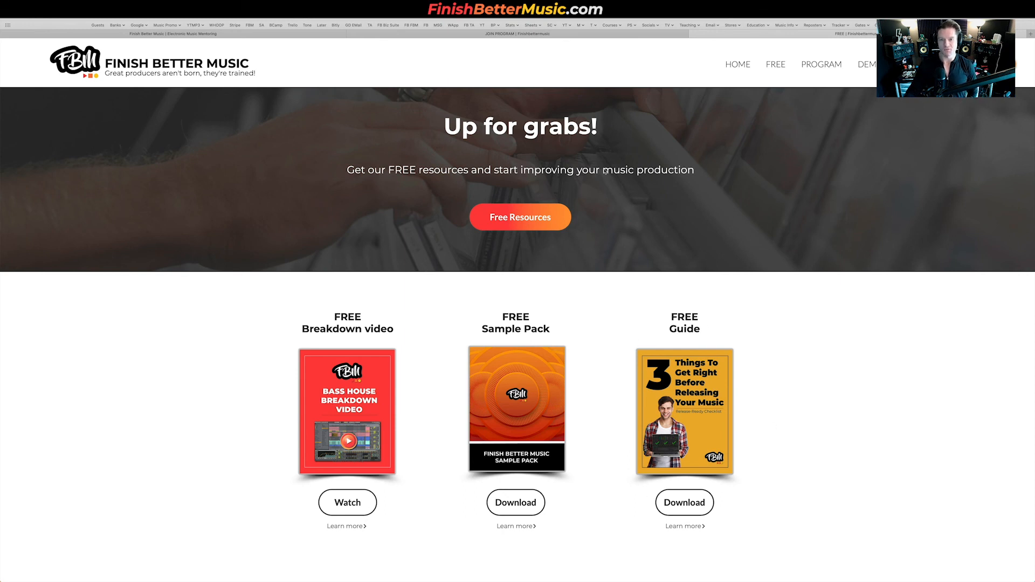
left_click(253, 36)
scroll(669, 267, "up", 15)
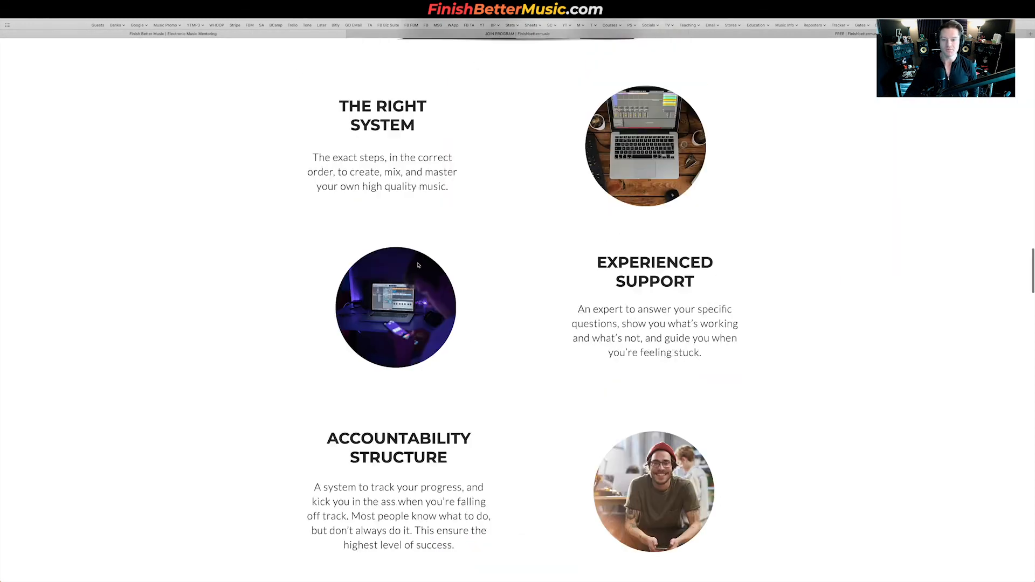
scroll(669, 267, "down", 15)
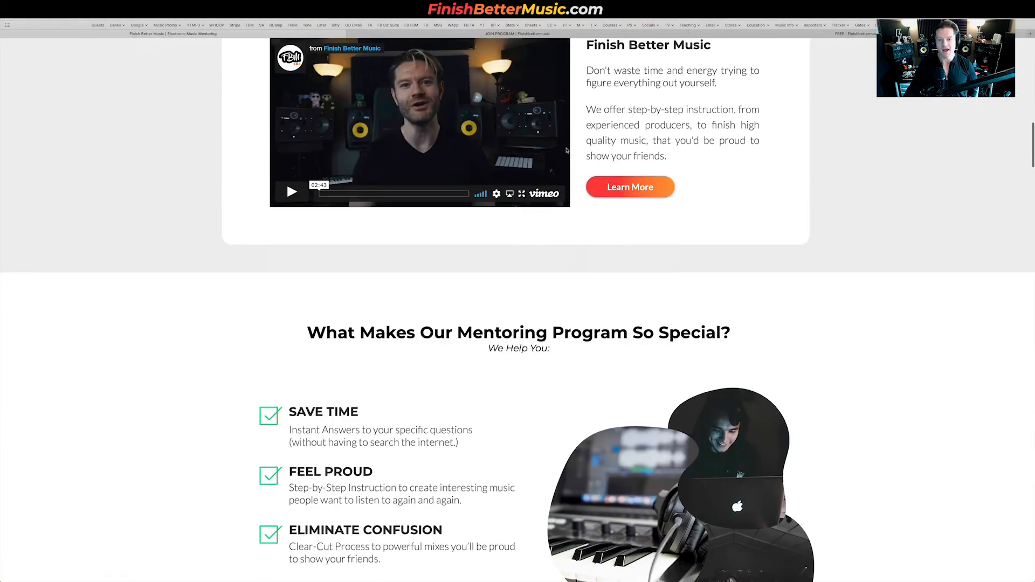
scroll(567, 150, "down", 3)
Open the Join Program page and look through the mentoring application form down to its submission area.
left_click(534, 32)
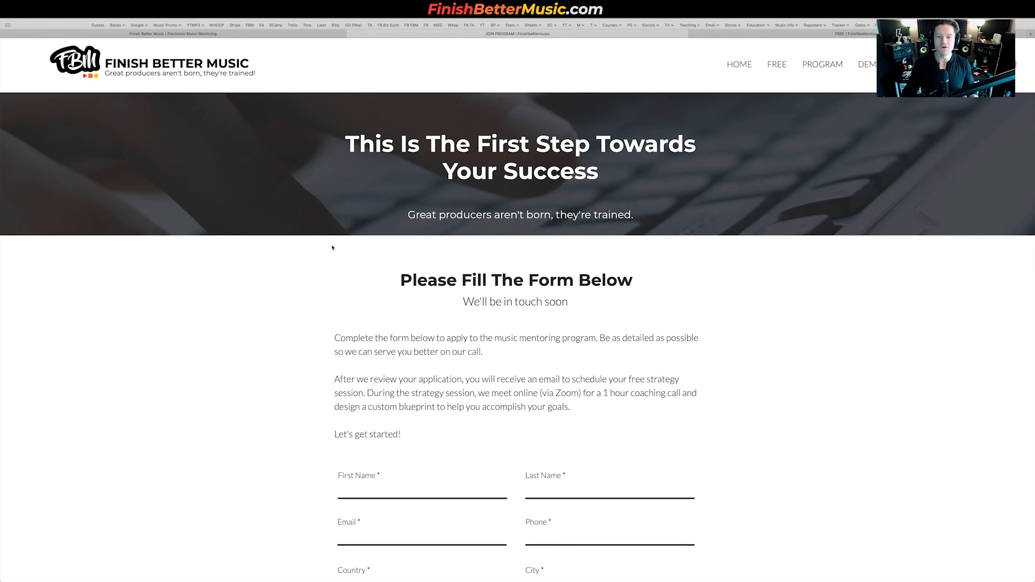
scroll(476, 394, "down", 15)
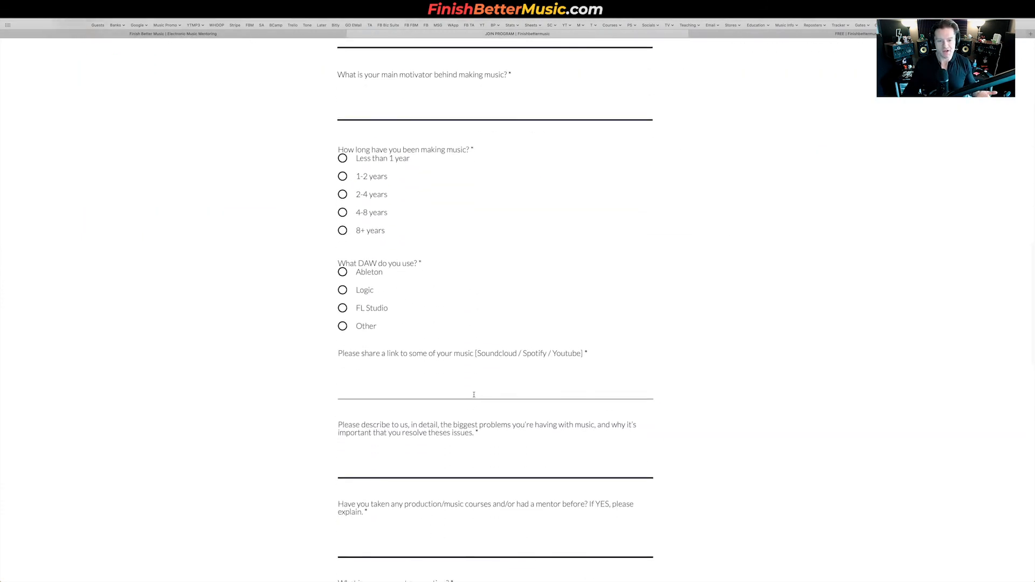
scroll(473, 394, "down", 15)
scroll(476, 399, "down", 5)
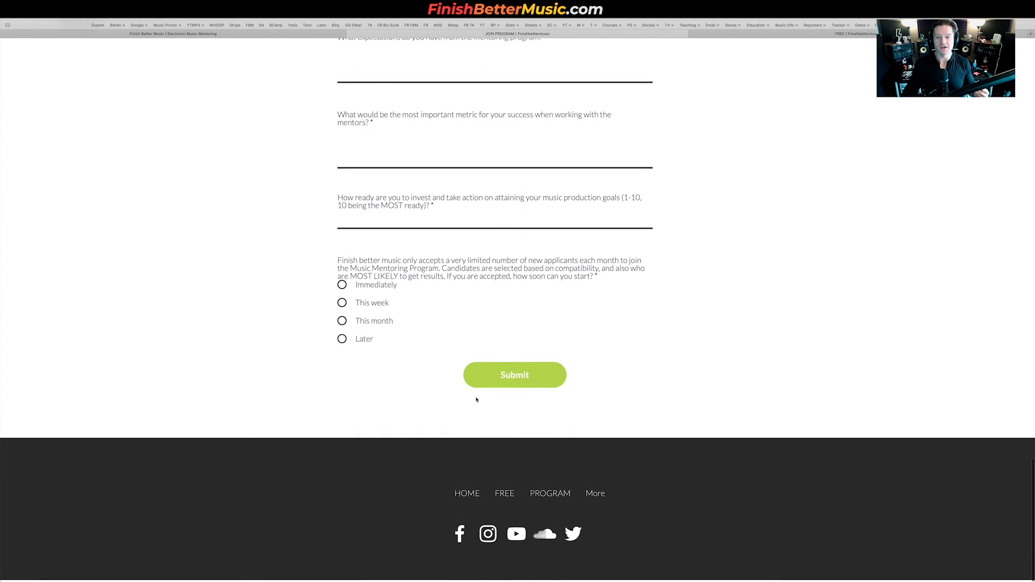
scroll(476, 398, "up", 20)
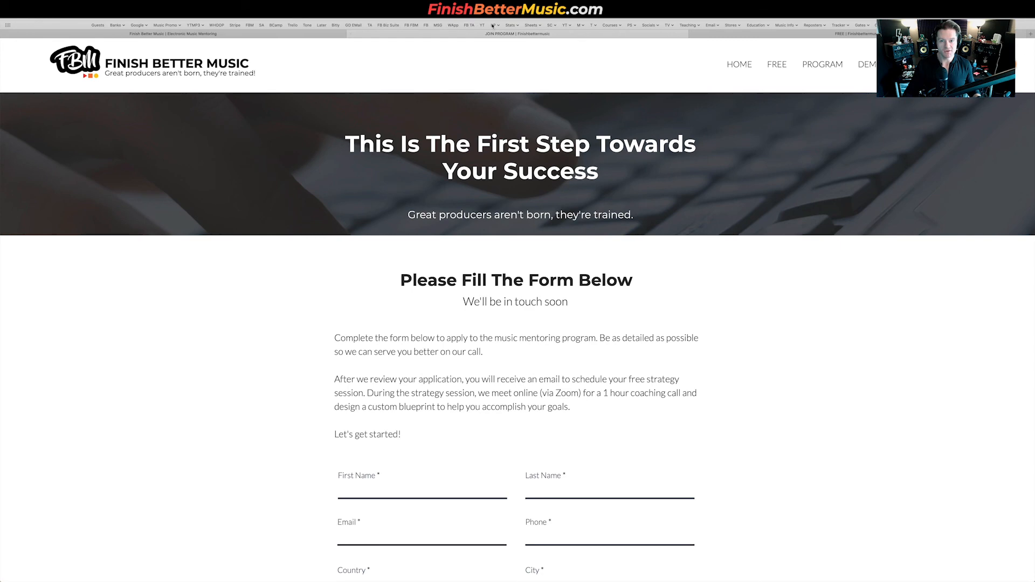
Look through the Finish Better Music home page down to the student testimonials.
scroll(540, 272, "down", 20)
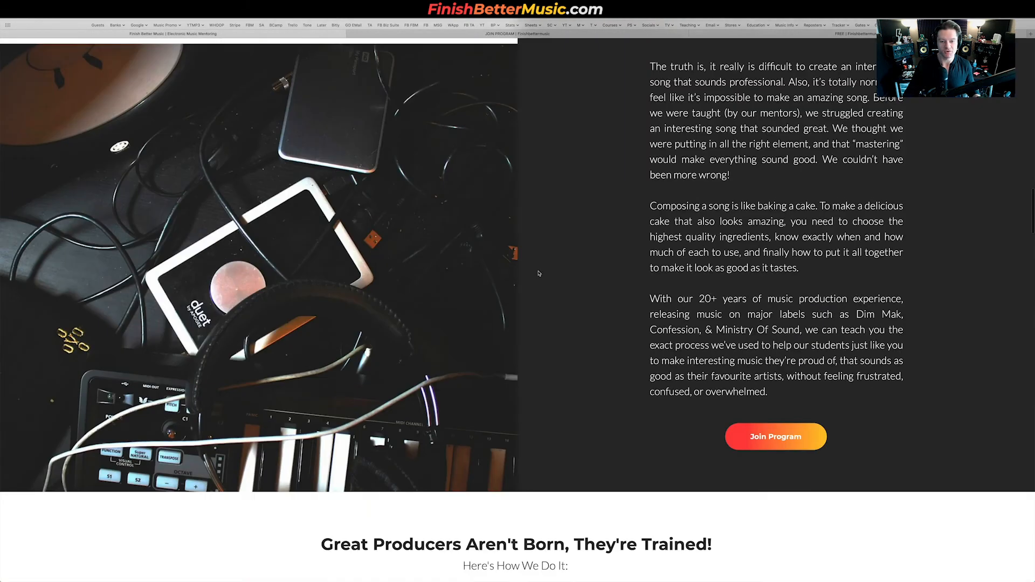
scroll(539, 272, "down", 20)
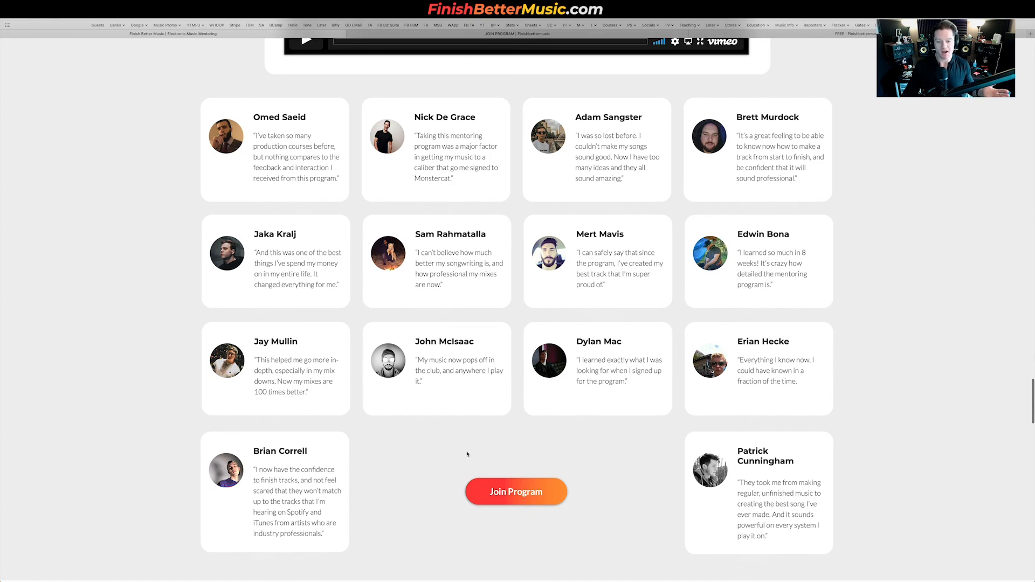
scroll(431, 448, "down", 5)
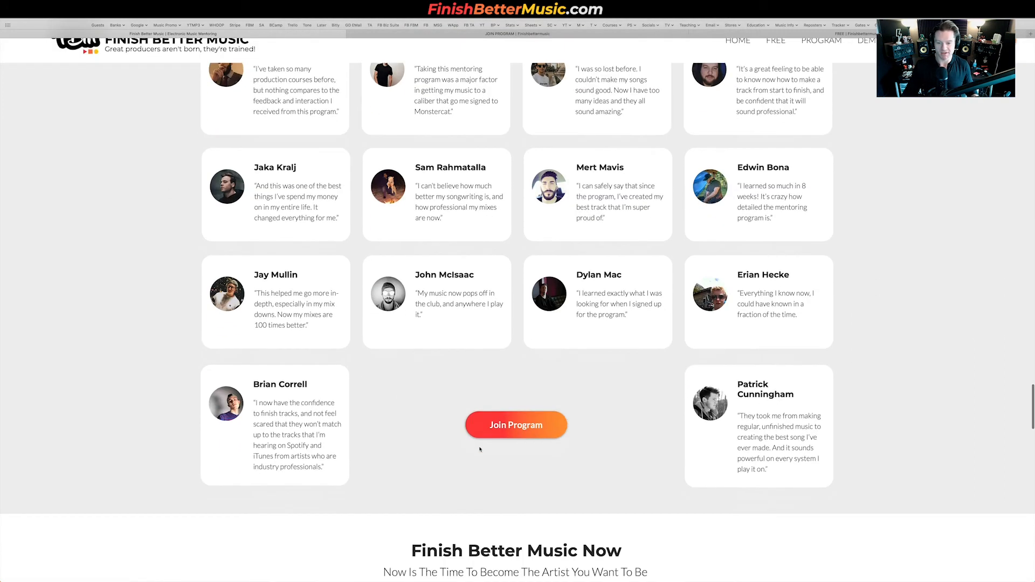
scroll(549, 382, "up", 1)
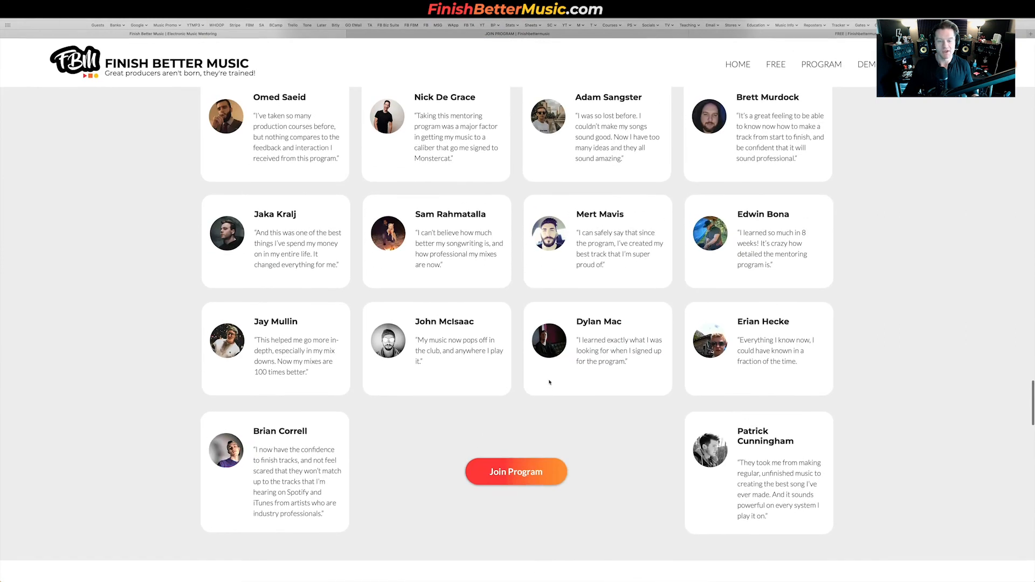
scroll(548, 382, "down", 1)
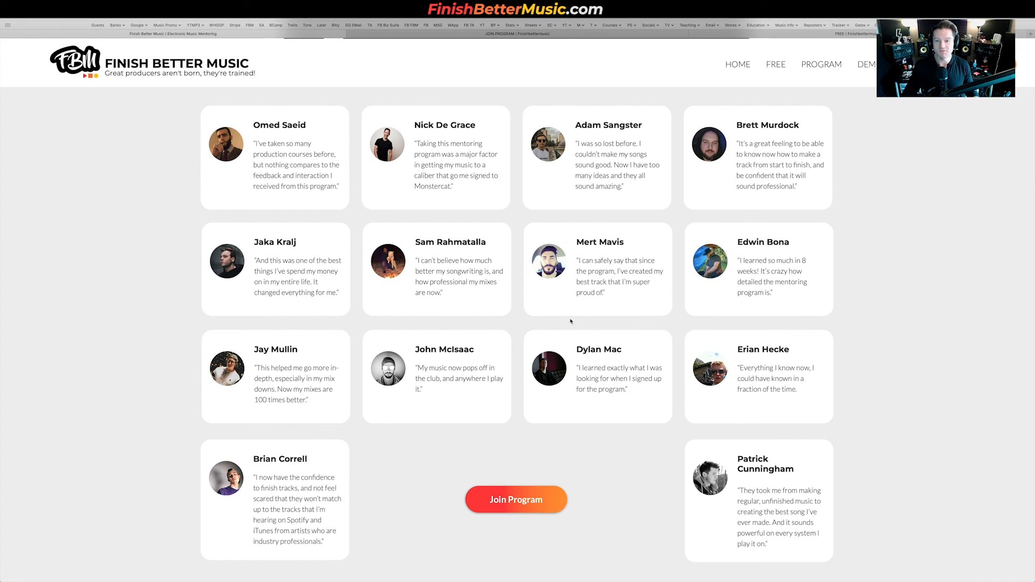
Switch back to Ableton Live, fold the Master track and select the BASS group from 29.1.1 to 41.1.1.
key("ctrl+Left")
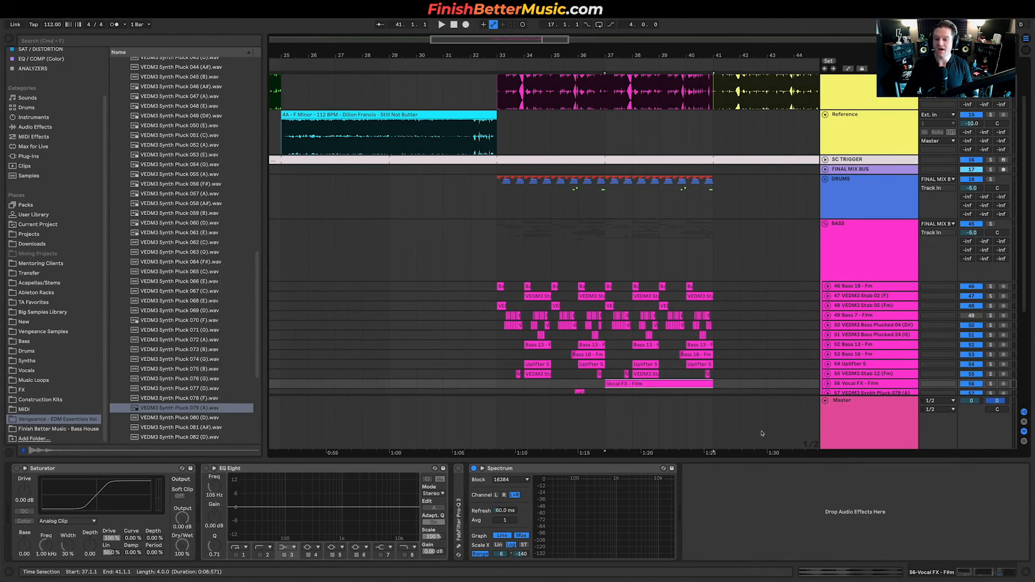
left_click(825, 401)
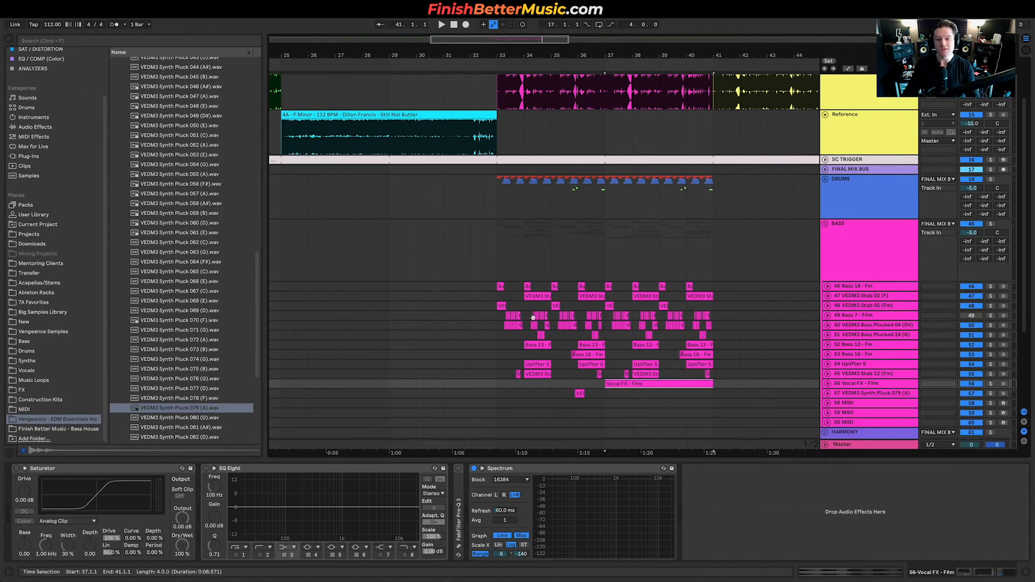
left_click(430, 252)
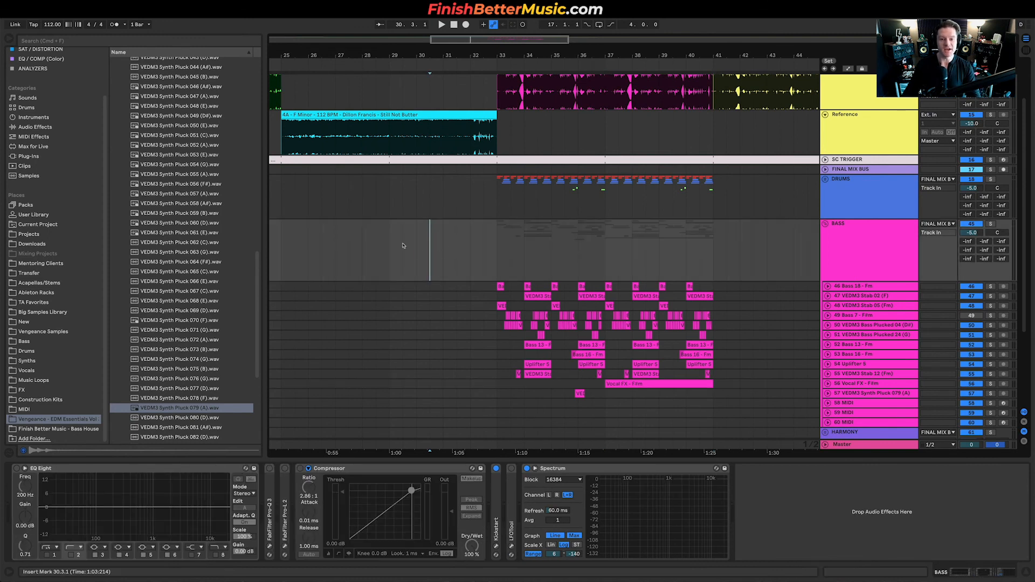
left_click_drag(402, 246, 716, 272)
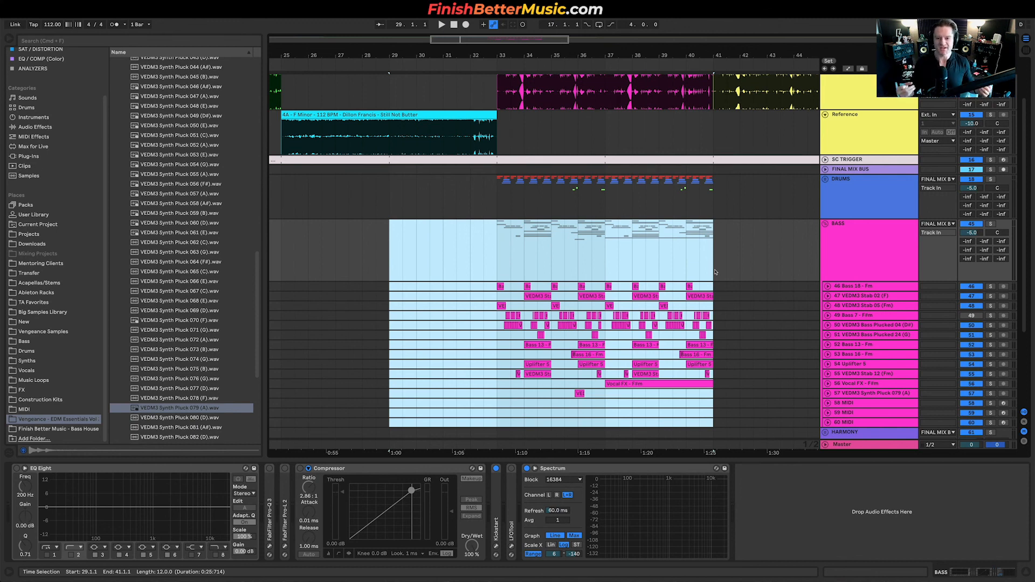
Look over the reference song's full arrangement, then select the DRUMS group's drop section from 33.1.1 to 41.1.1.
scroll(495, 221, "down", 5)
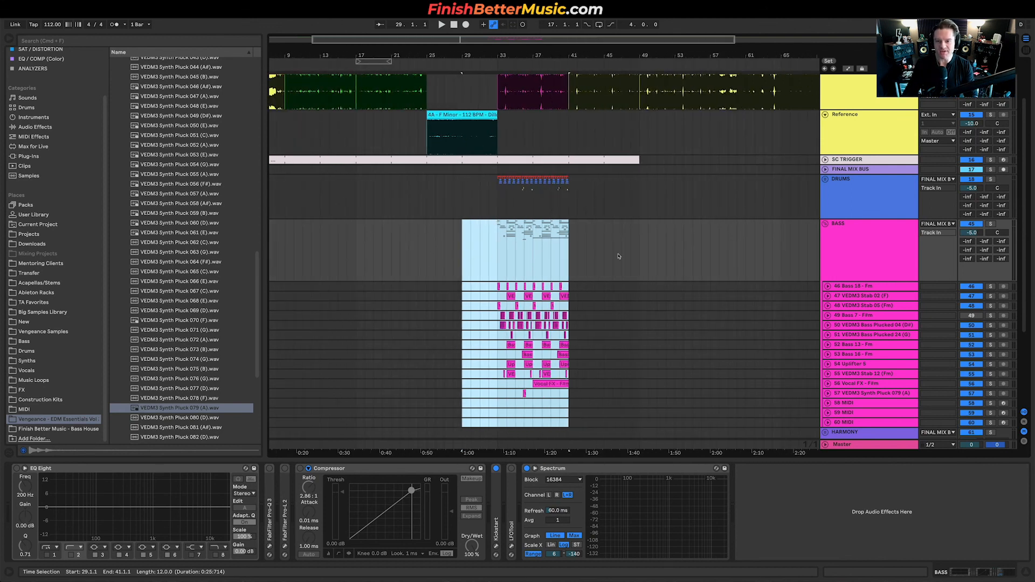
scroll(615, 182, "up", 2)
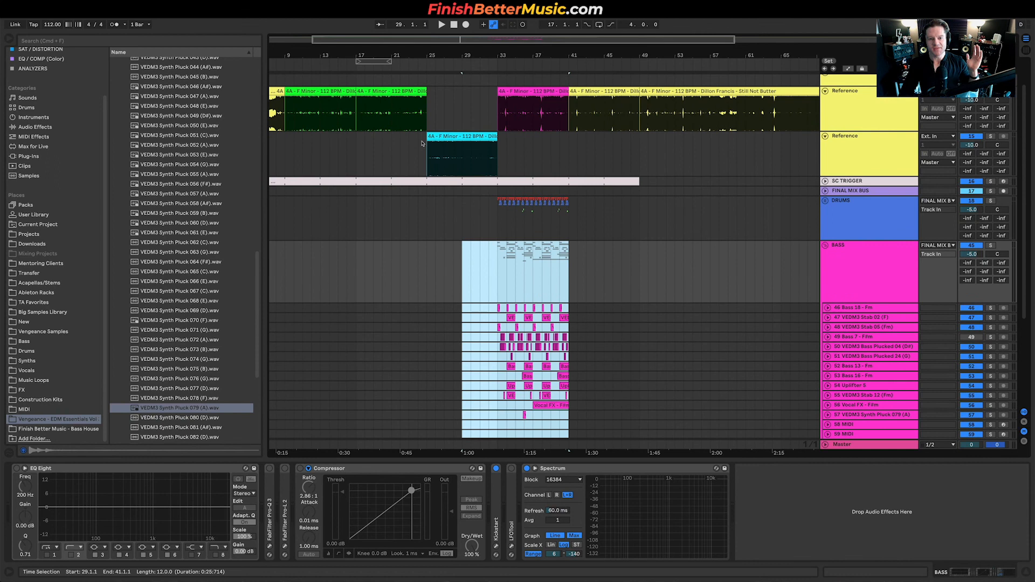
scroll(594, 213, "right", 10)
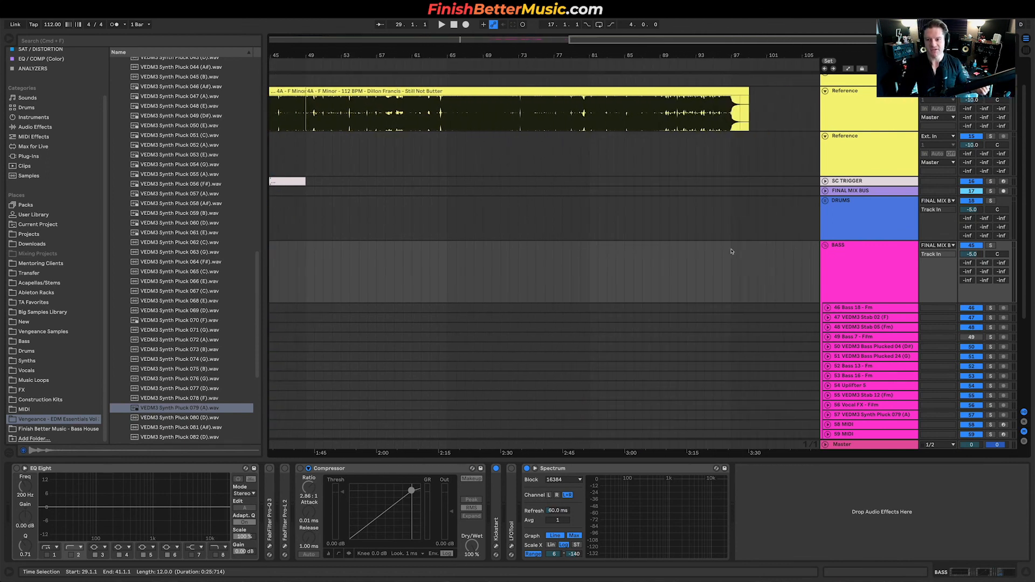
scroll(681, 185, "left", 9)
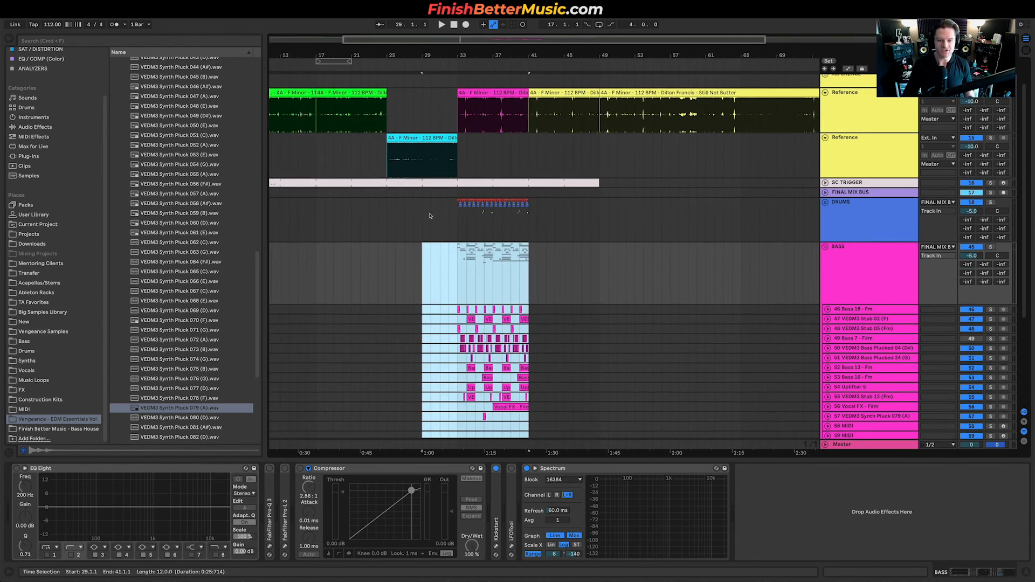
left_click_drag(459, 215, 528, 409)
left_click_drag(458, 217, 527, 216)
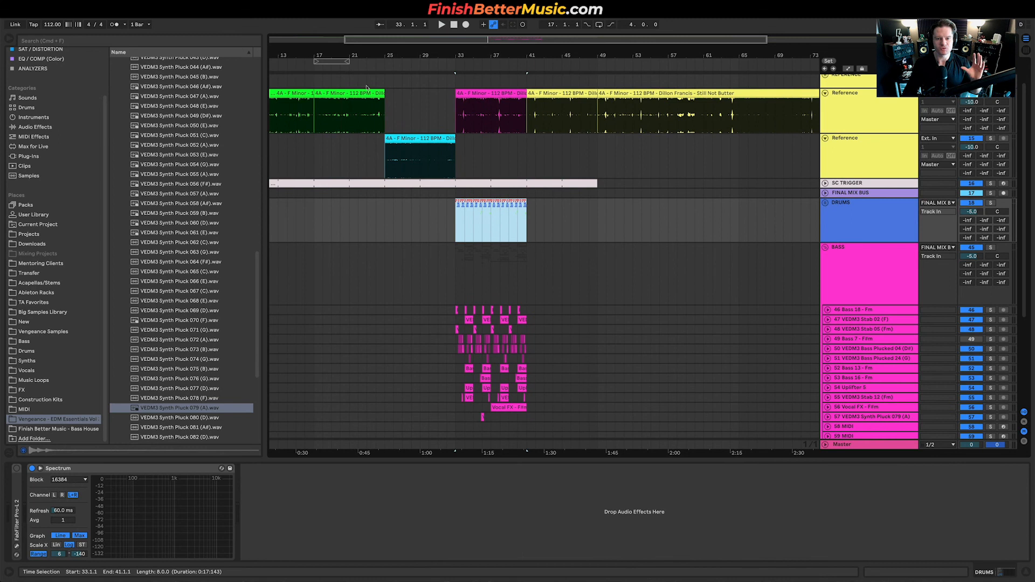